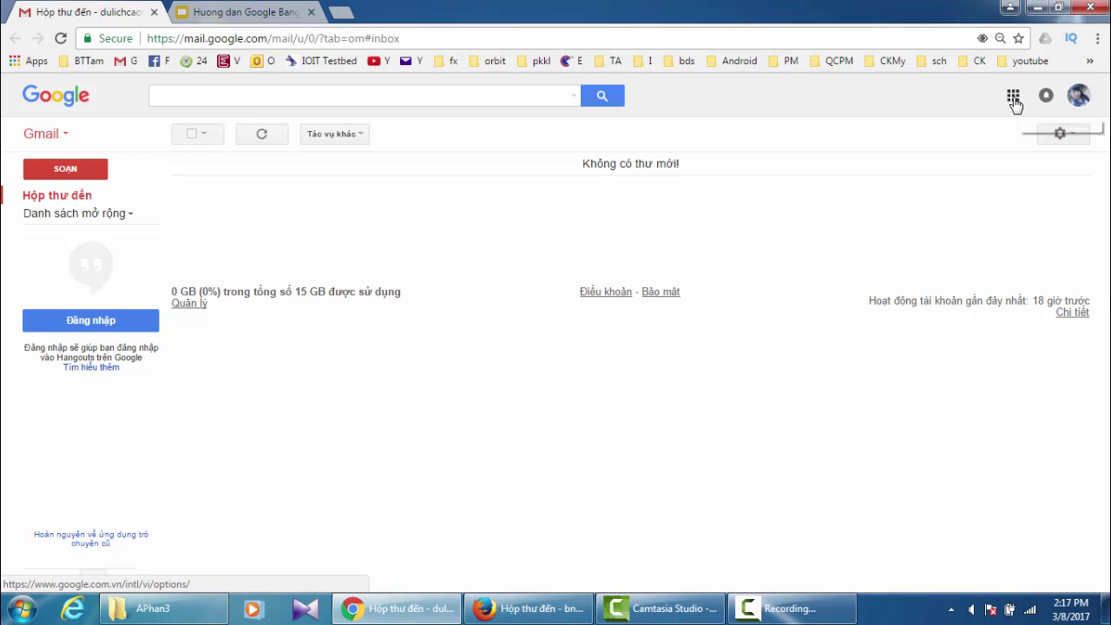
- Open Google Drive from Gmail's Google apps grid in a new tab
{"action": "left_click", "coordinate": [1013, 98]}
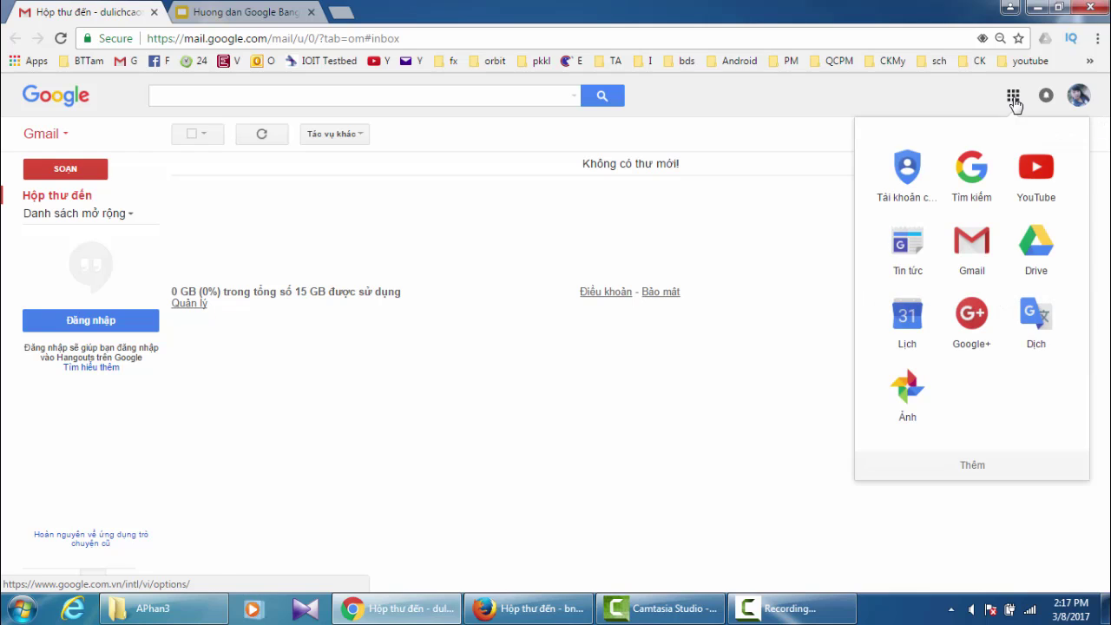
{"action": "left_click", "coordinate": [1035, 251]}
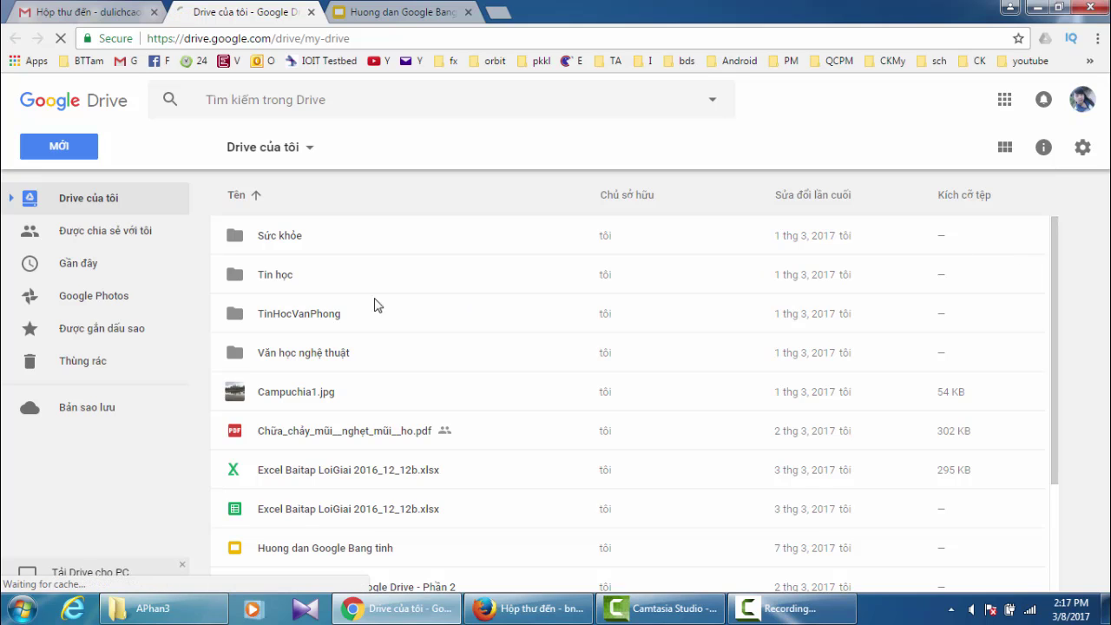
- Create a blank Google Trang tính spreadsheet from Drive's MỚI menu
{"action": "left_click", "coordinate": [57, 152]}
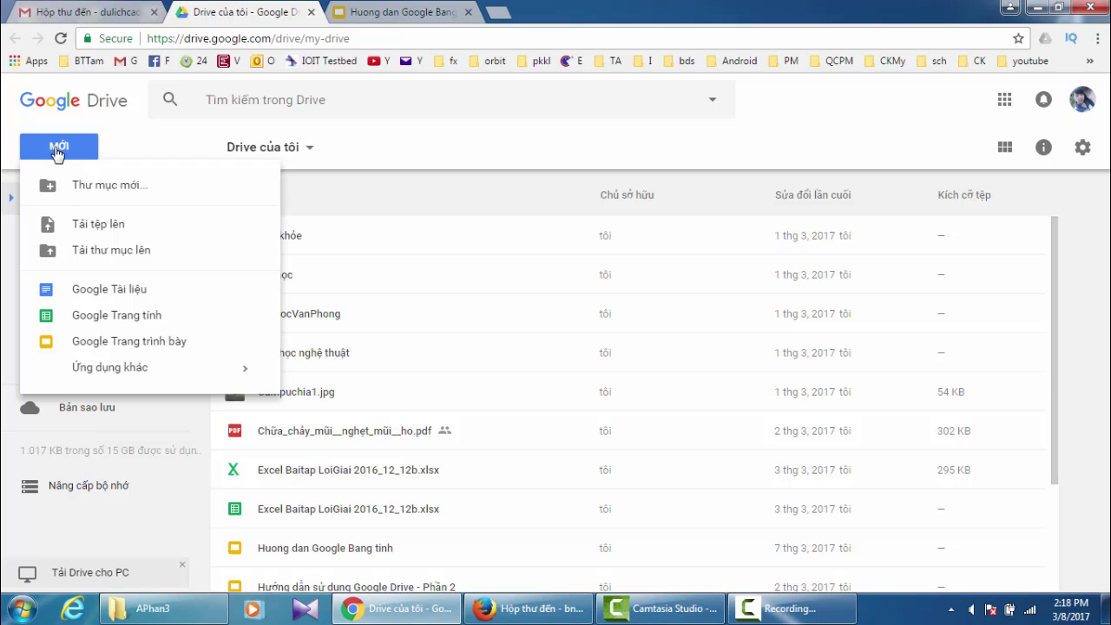
{"action": "left_click", "coordinate": [118, 317]}
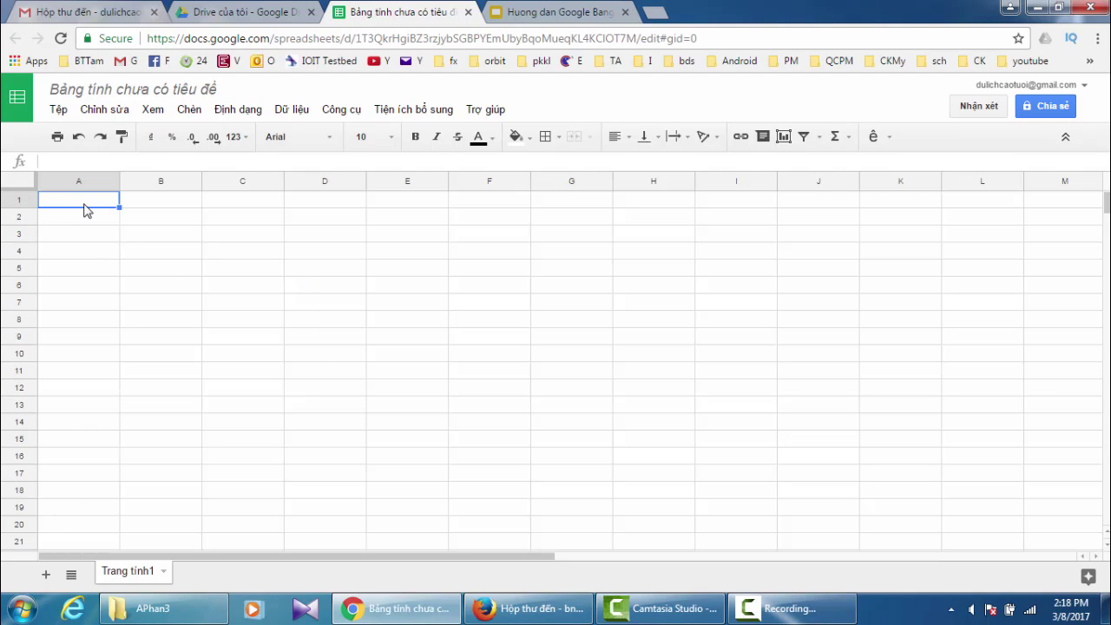
{"action": "left_click", "coordinate": [97, 235]}
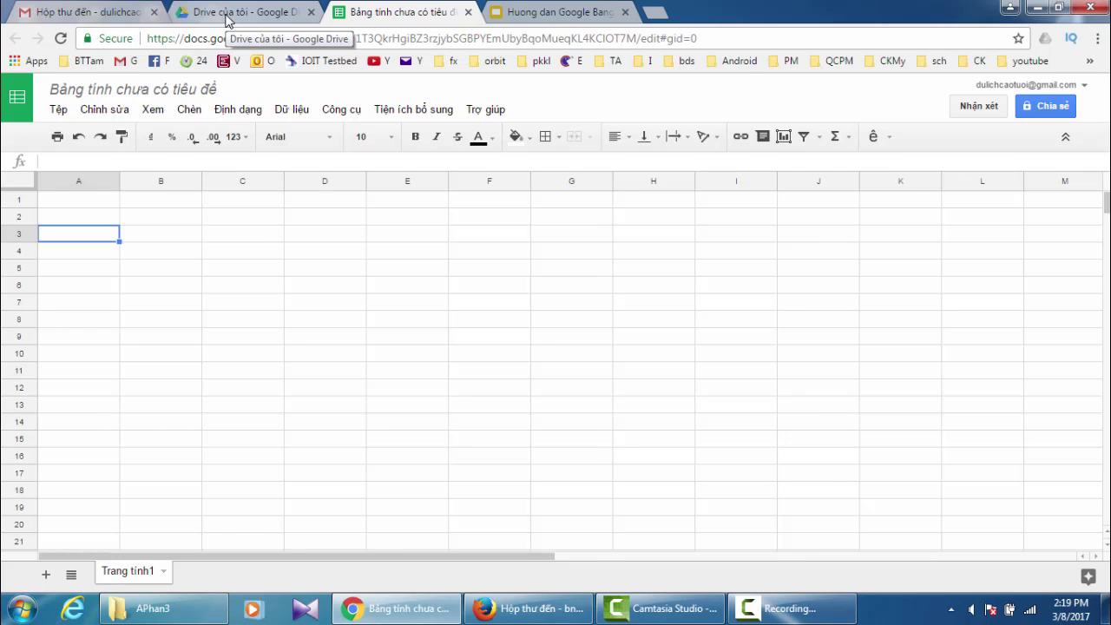
- Return to the My Drive list and open the Thong ke ban hang spreadsheet
{"action": "left_click", "coordinate": [227, 19]}
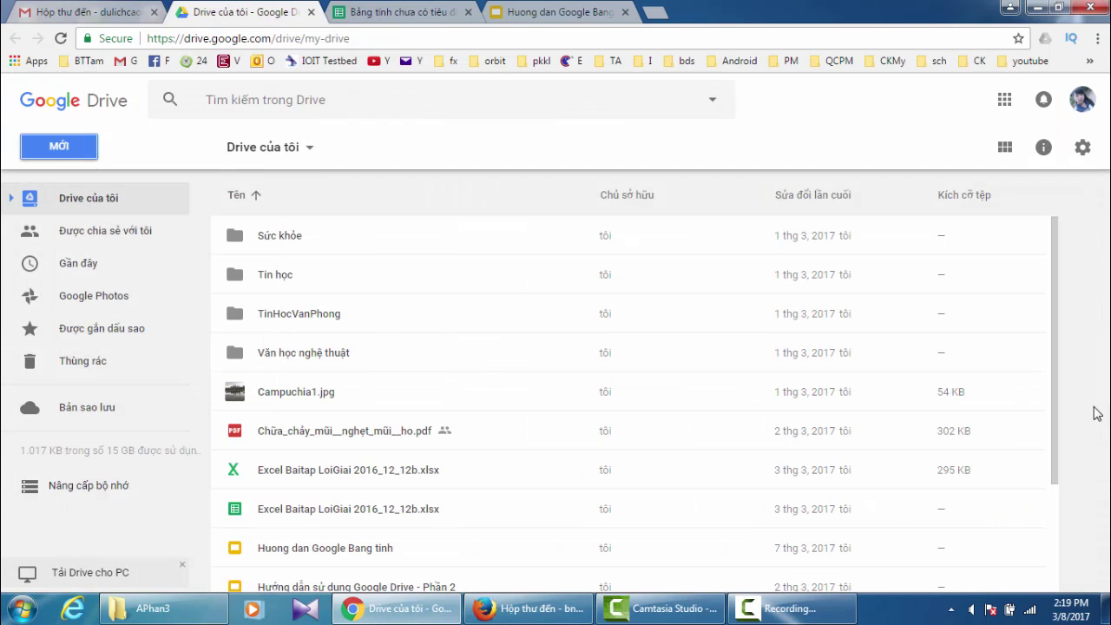
{"action": "scroll", "coordinate": [1064, 450], "scroll_direction": "down", "scroll_amount": 1}
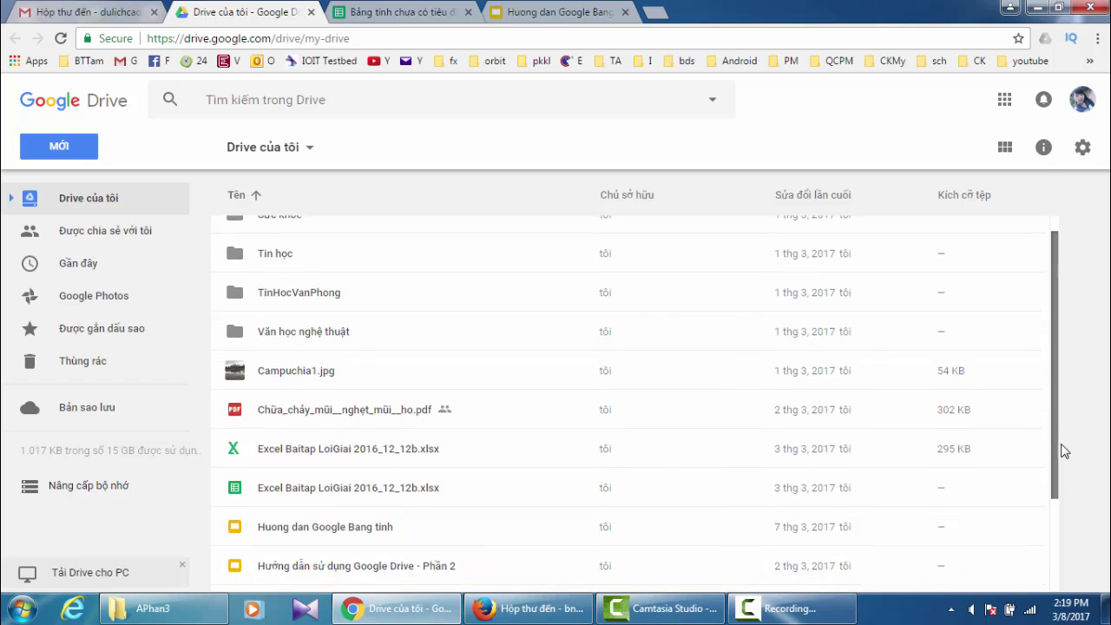
{"action": "scroll", "coordinate": [1064, 450], "scroll_direction": "down", "scroll_amount": 3}
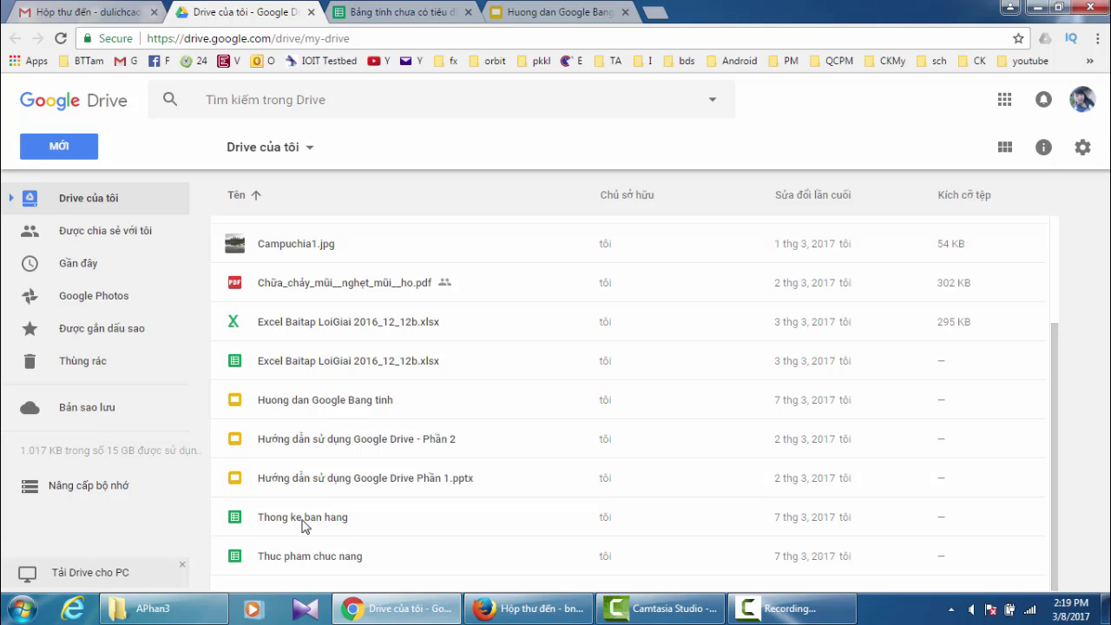
{"action": "double_click", "coordinate": [303, 518]}
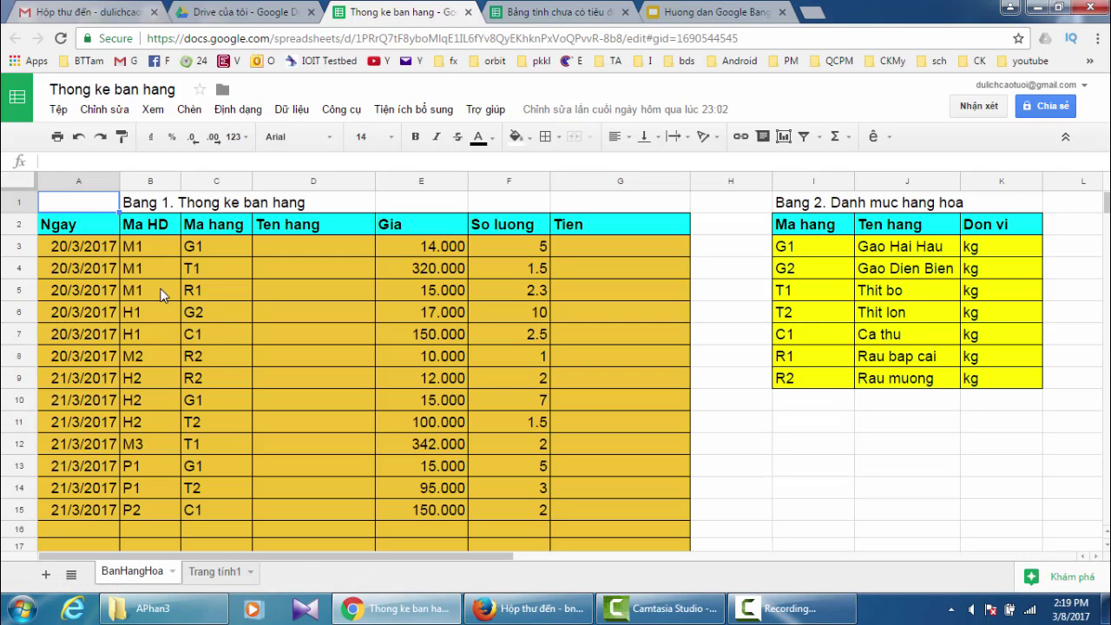
- Switch to the Trang tính1 sheet holding the payroll table
{"action": "left_click", "coordinate": [218, 578]}
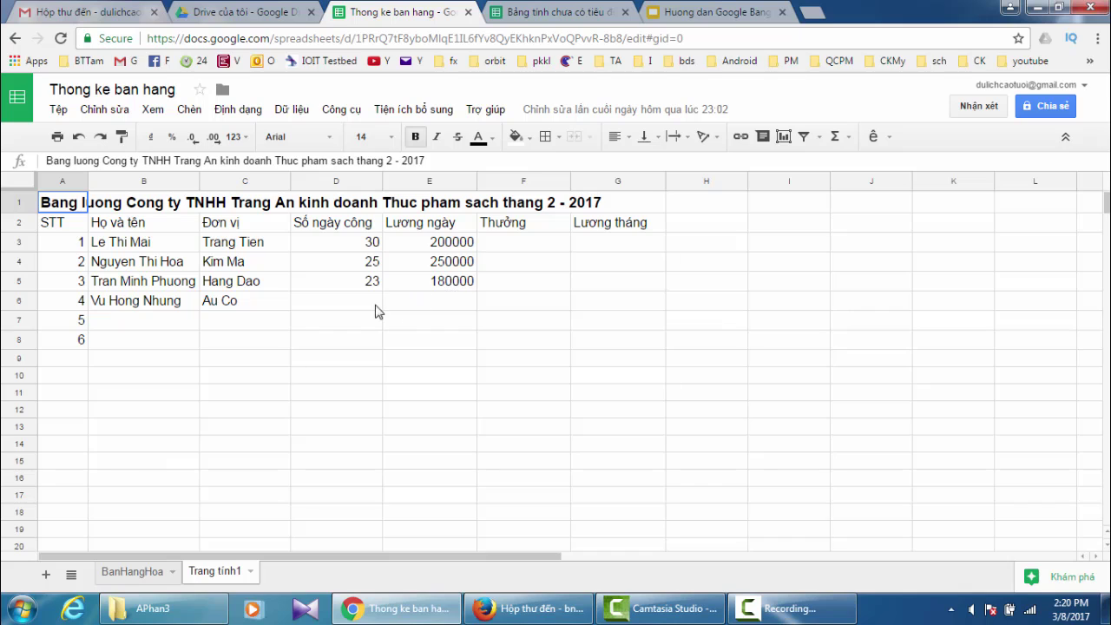
{"action": "left_click", "coordinate": [322, 308]}
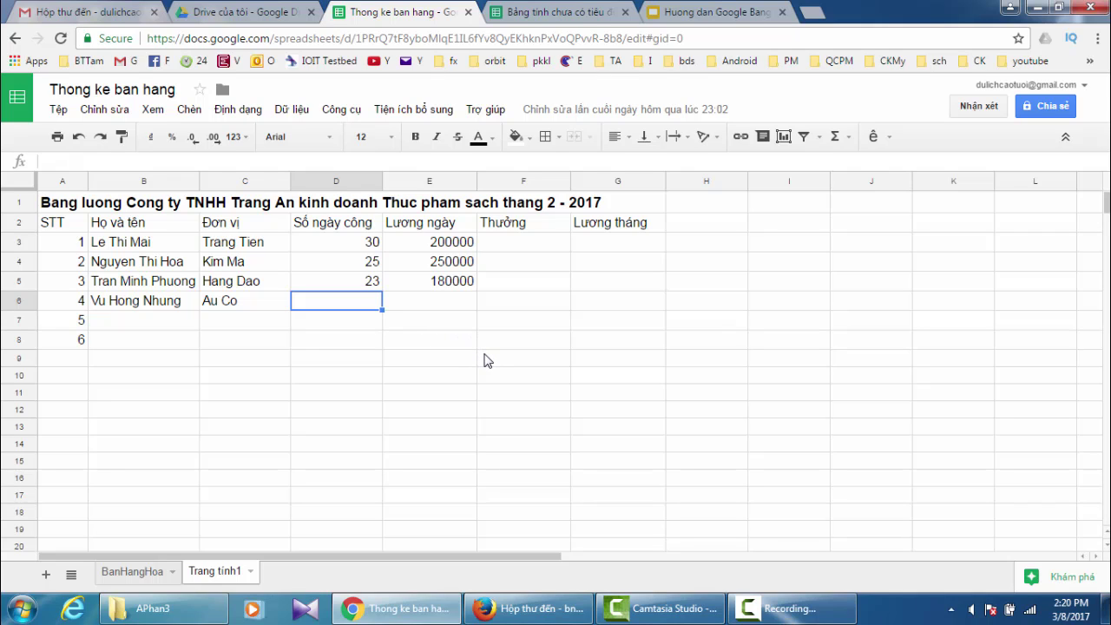
{"action": "type", "text": "28"}
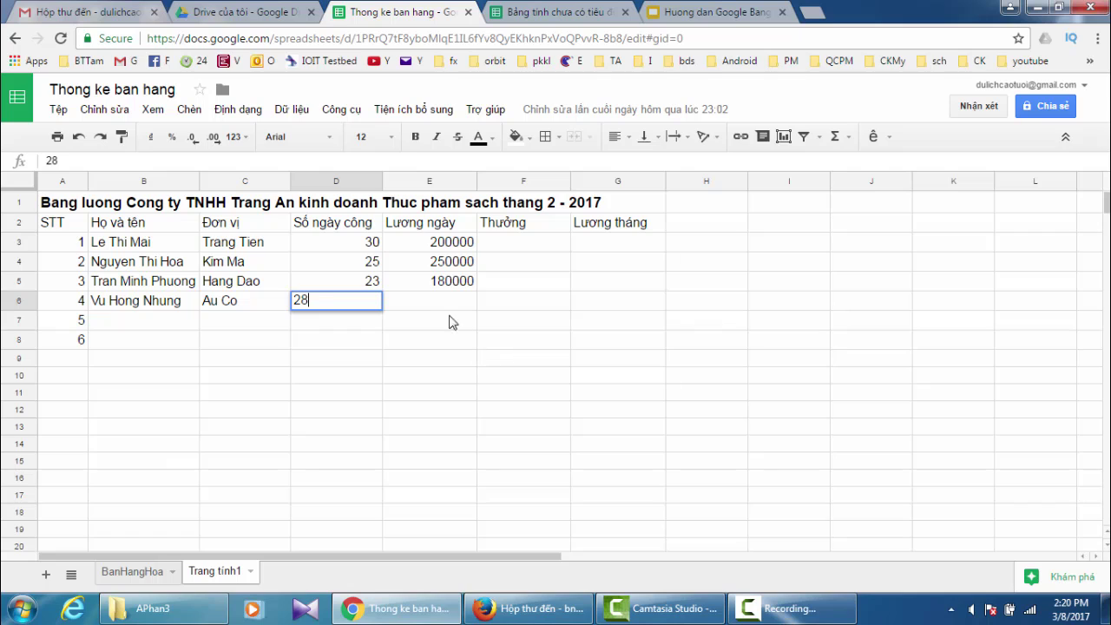
{"action": "left_click", "coordinate": [444, 303]}
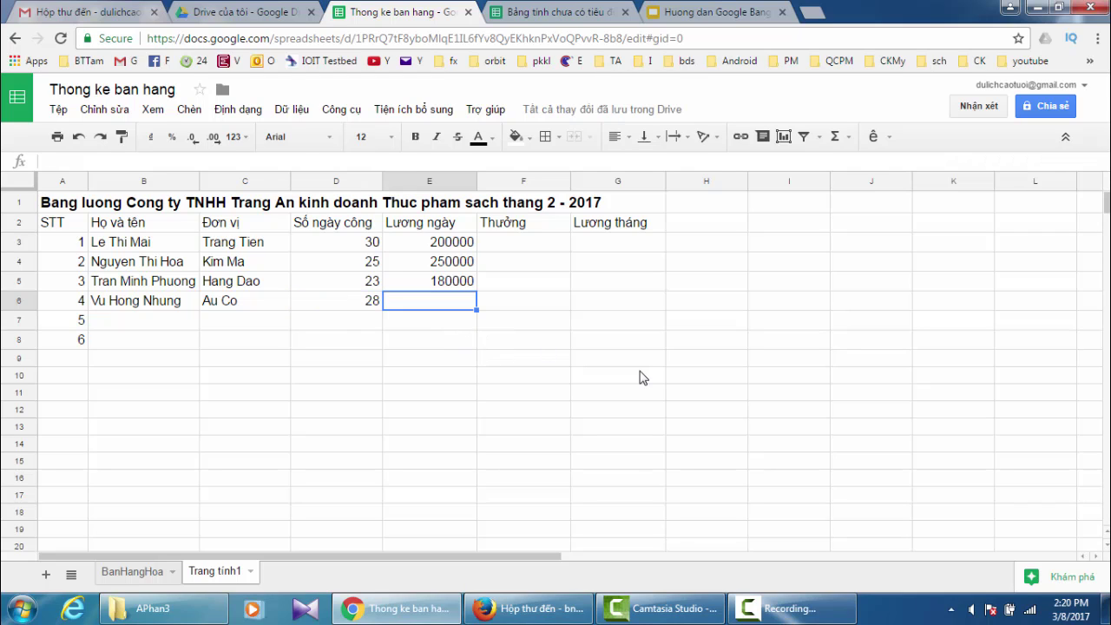
{"action": "type", "text": "260000"}
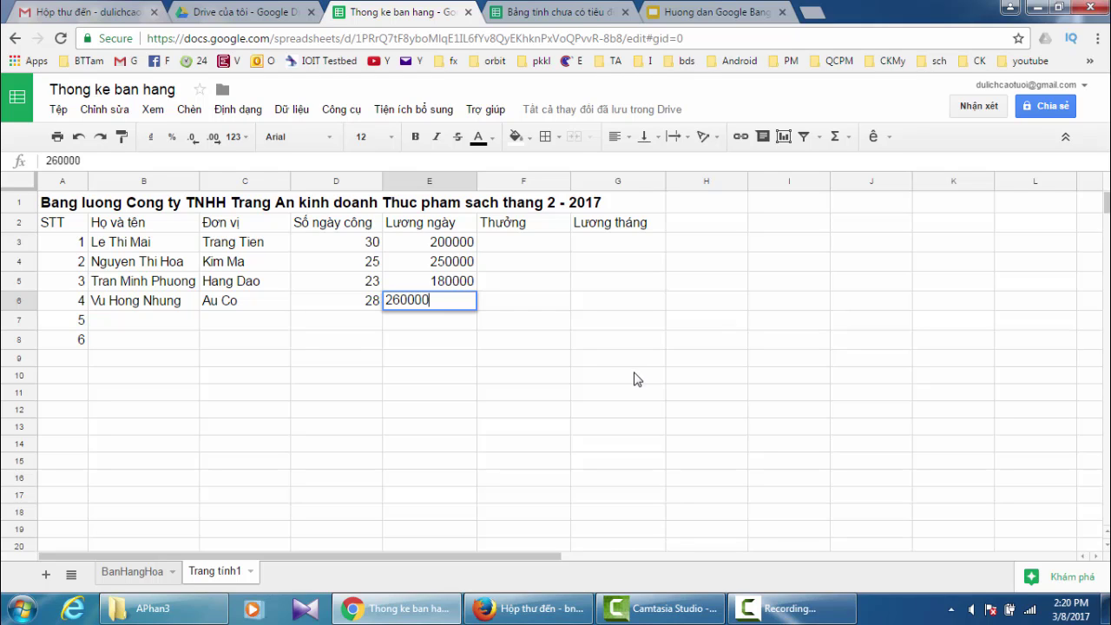
{"action": "left_click", "coordinate": [525, 339]}
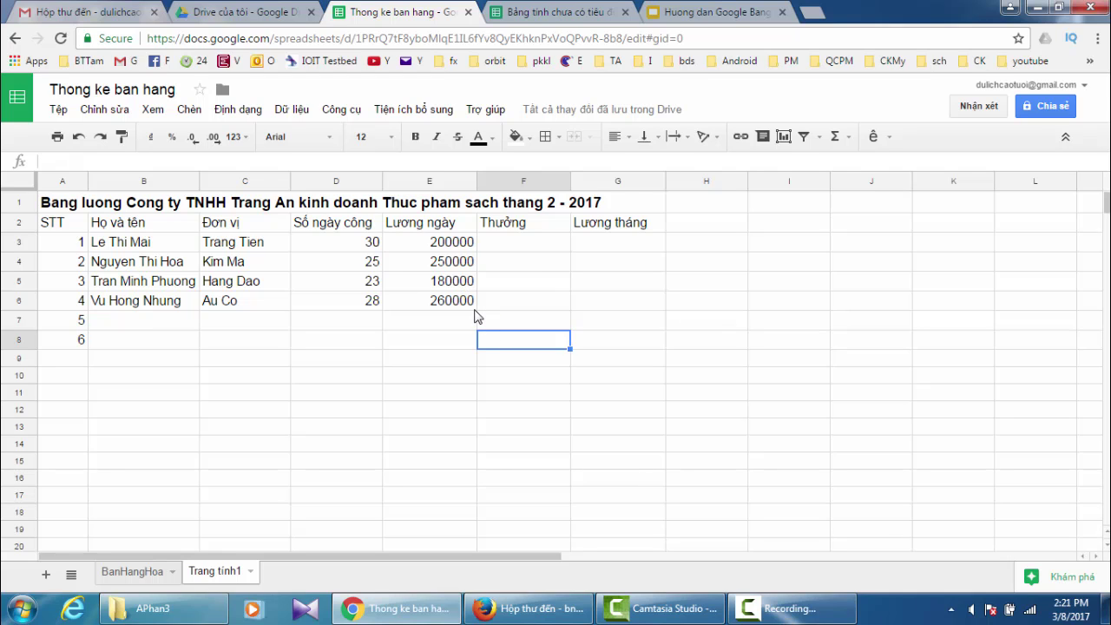
- Close the Bảng tính chưa có tiêu đề tab and return to Thong ke ban hang
{"action": "left_click", "coordinate": [703, 14]}
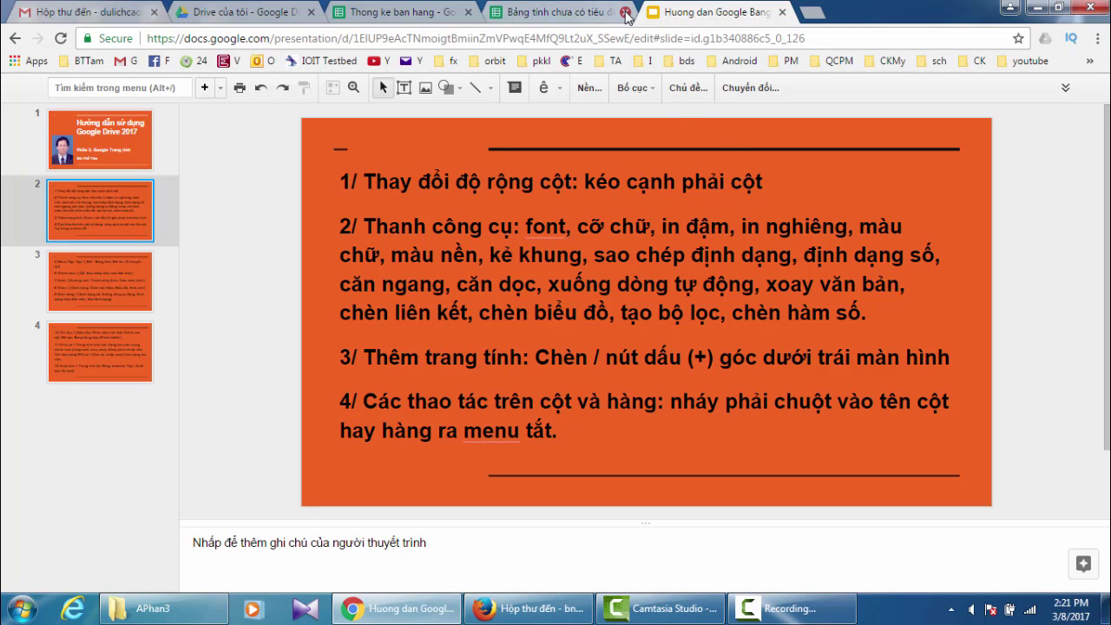
{"action": "left_click", "coordinate": [626, 13]}
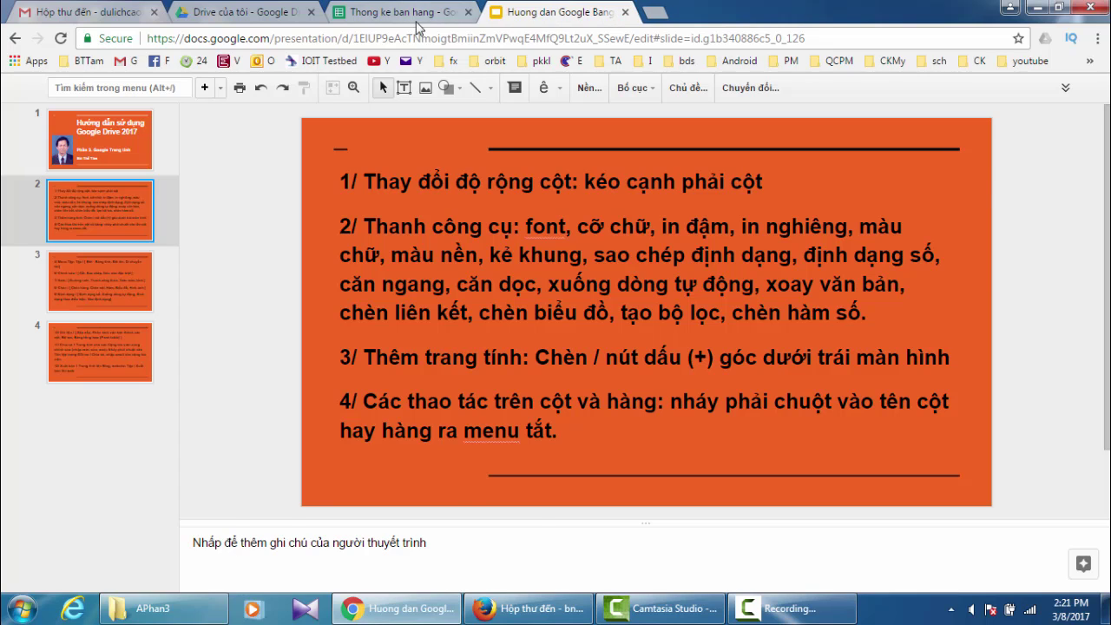
{"action": "left_click", "coordinate": [382, 14]}
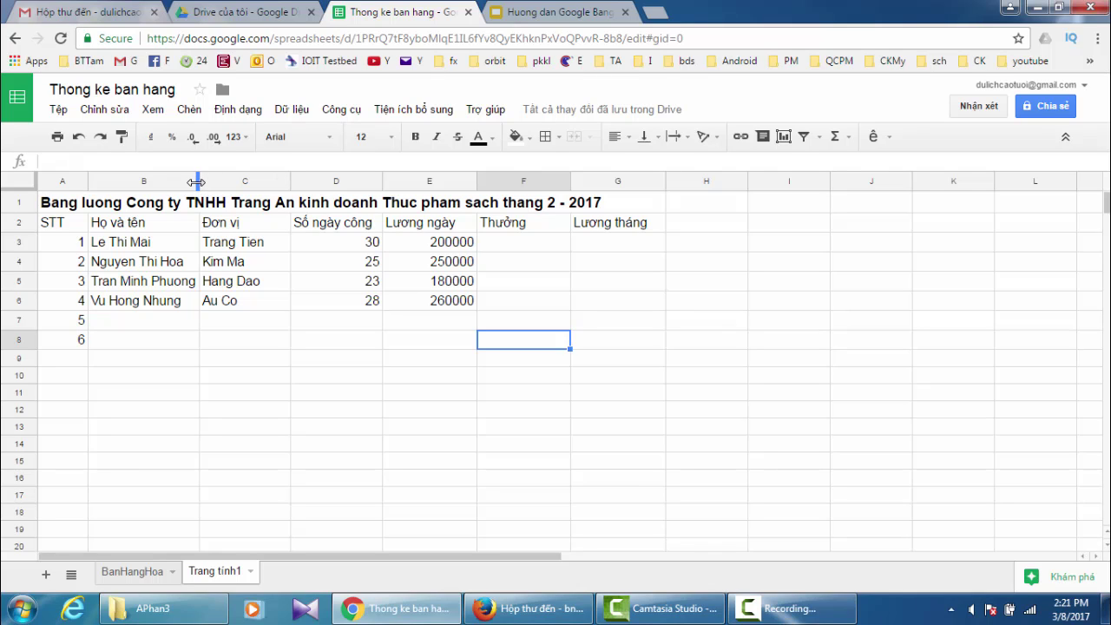
- Widen column B so the full Họ và tên names fit, checking the Slides guide
{"action": "left_click_drag", "start_coordinate": [197, 181], "coordinate": [213, 181]}
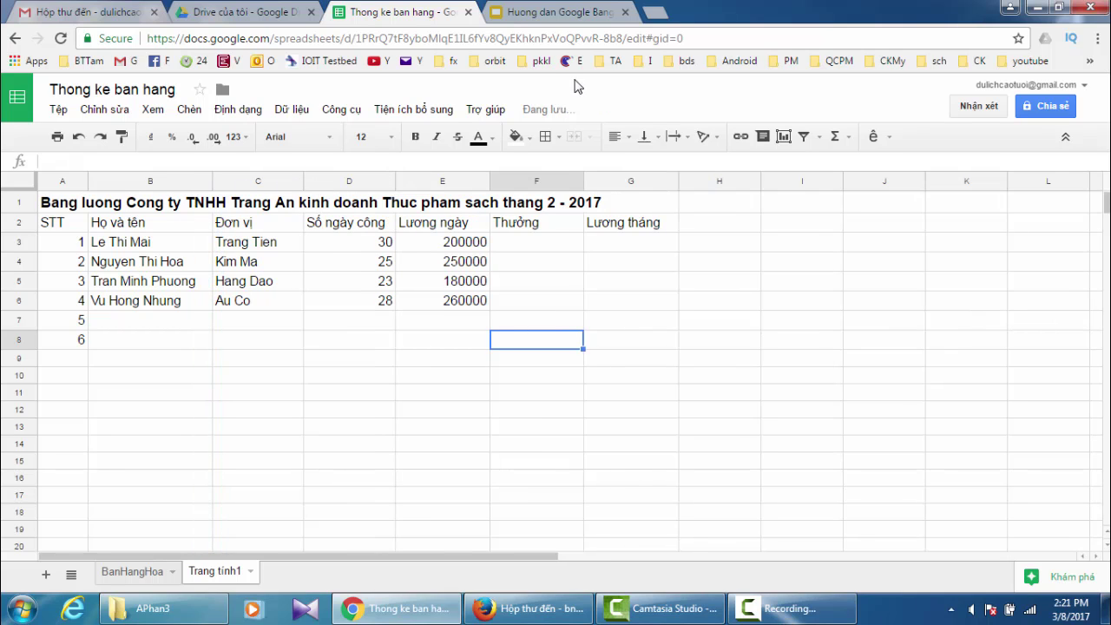
{"action": "left_click", "coordinate": [556, 16]}
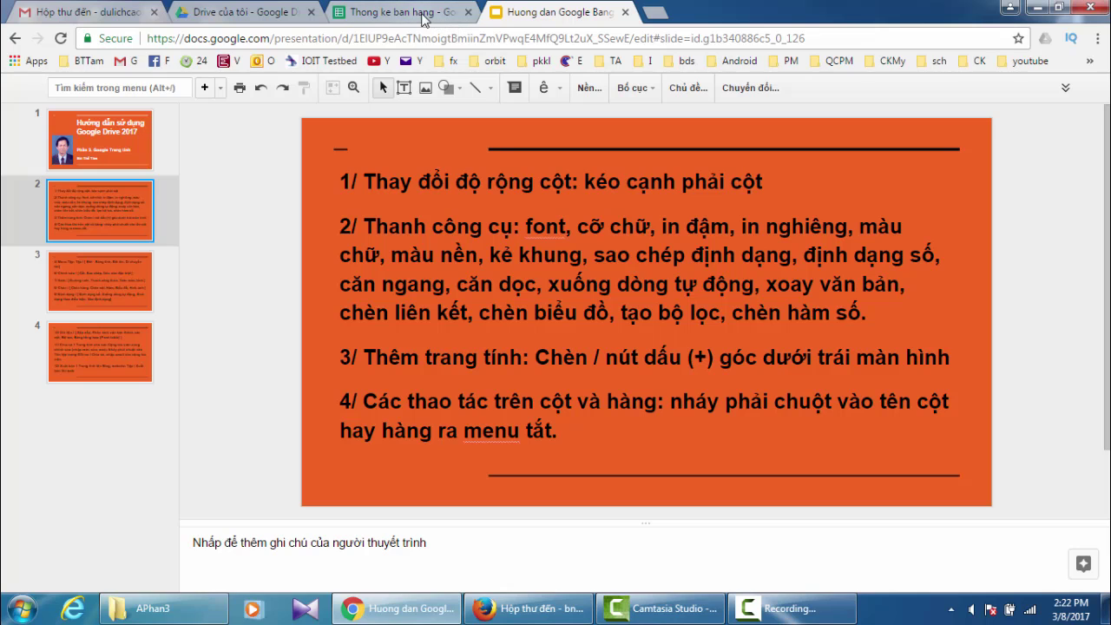
{"action": "left_click", "coordinate": [414, 19]}
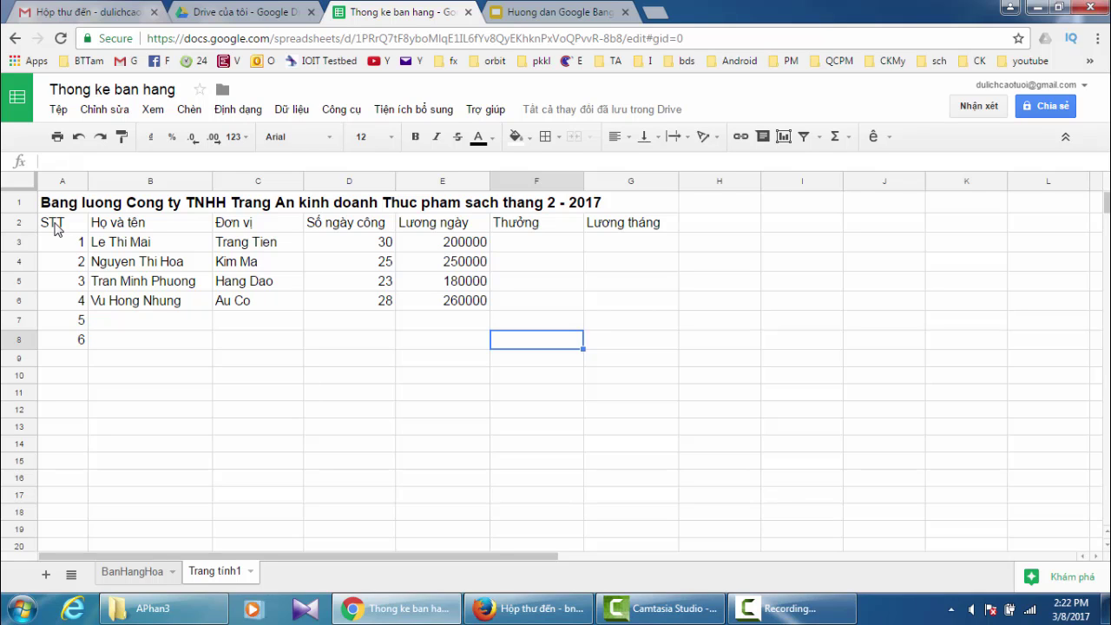
- Make the payroll table A2:G8 text 14-point and bold
{"action": "left_click_drag", "start_coordinate": [55, 227], "coordinate": [618, 354]}
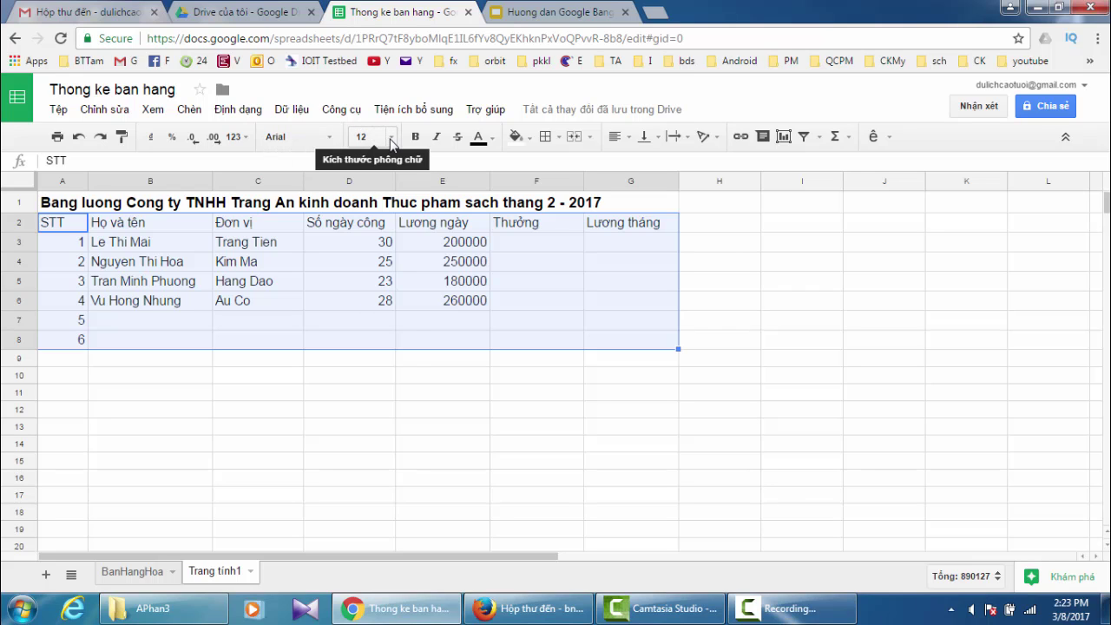
{"action": "left_click", "coordinate": [391, 140]}
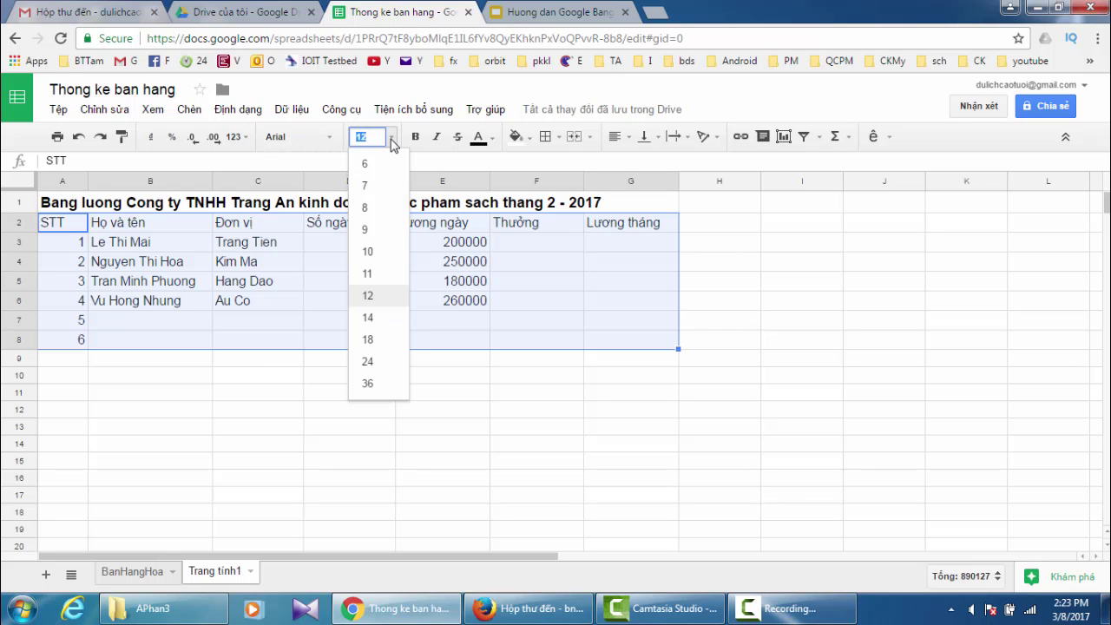
{"action": "left_click", "coordinate": [366, 318]}
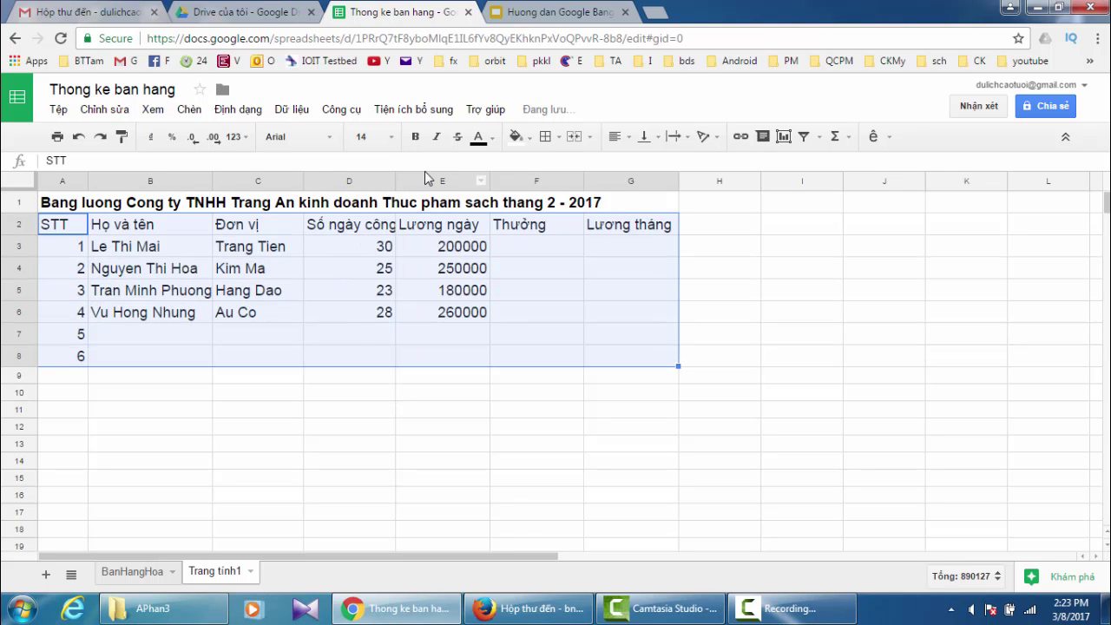
{"action": "left_click", "coordinate": [414, 137]}
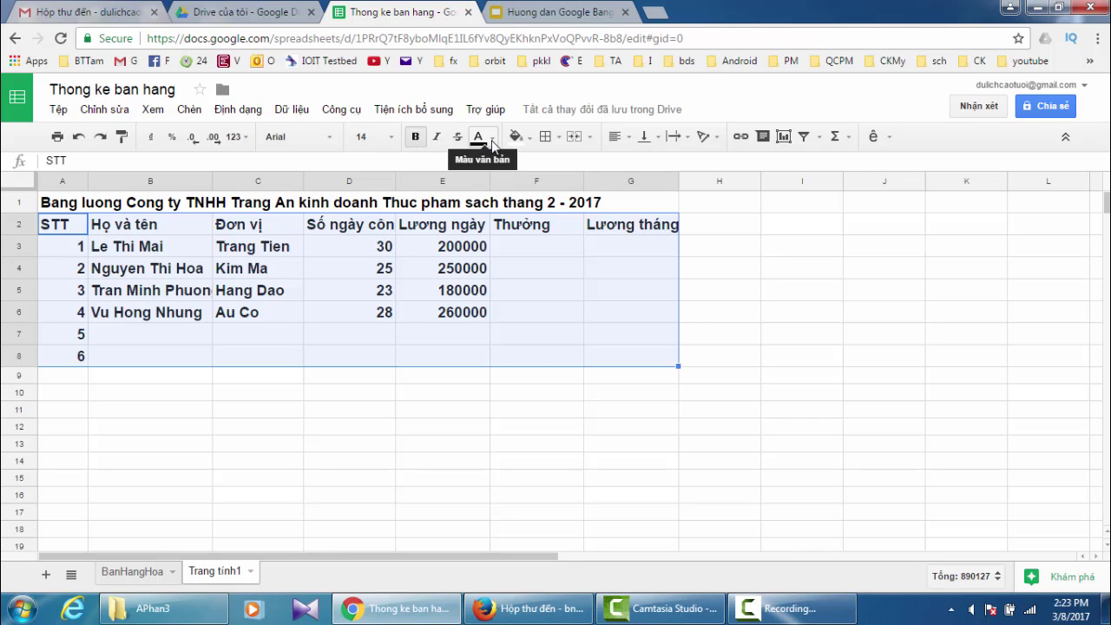
- Turn the table text blue and fill its cells yellow
{"action": "left_click", "coordinate": [493, 141]}
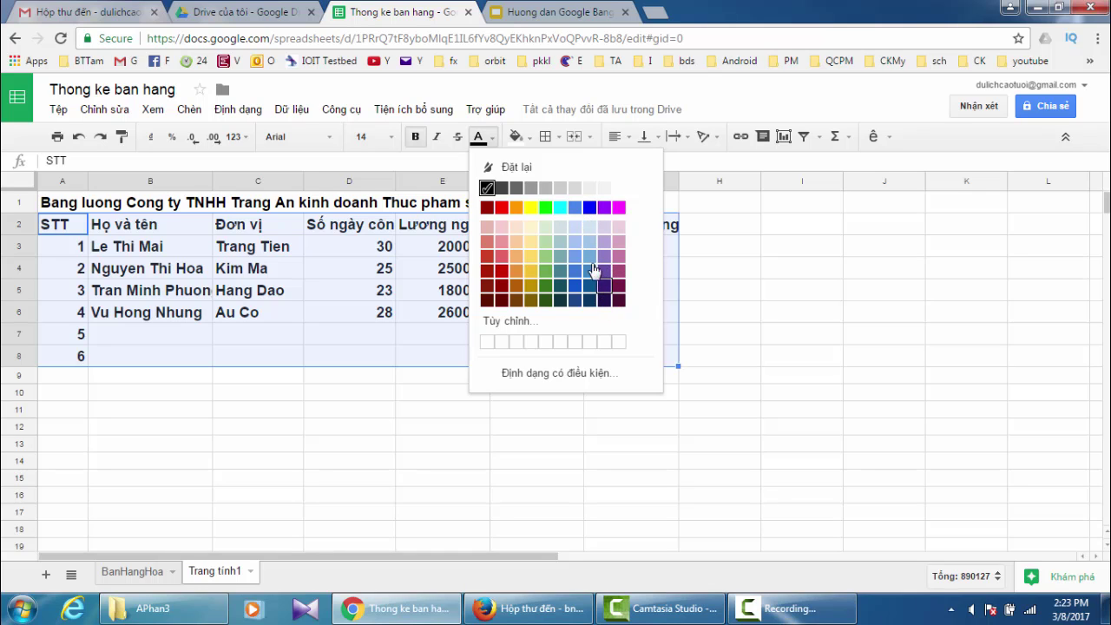
{"action": "left_click", "coordinate": [588, 209]}
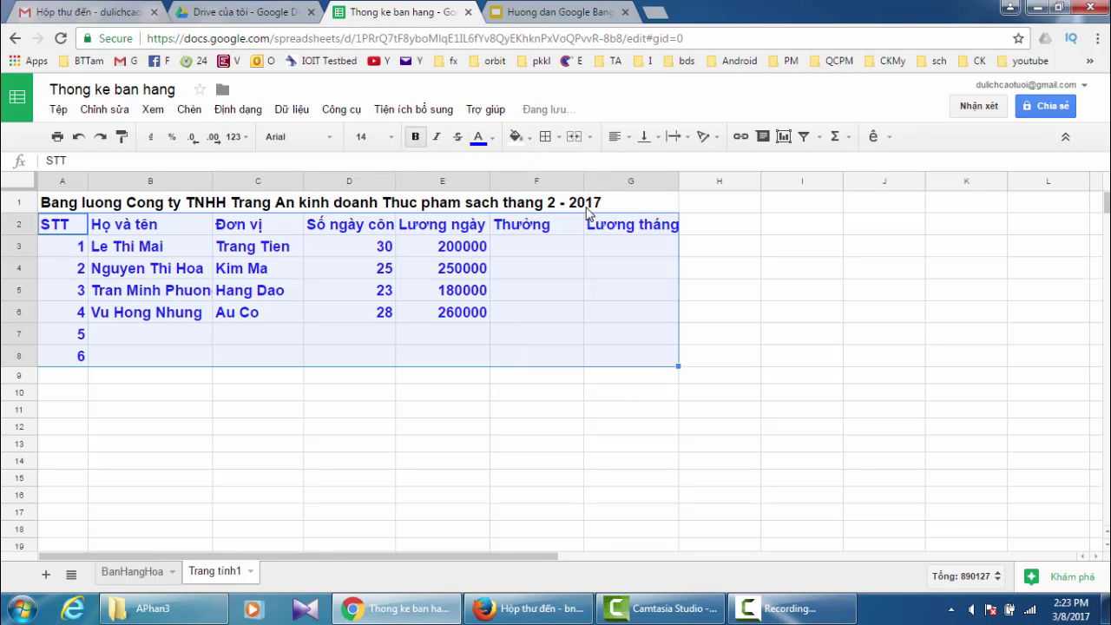
{"action": "left_click", "coordinate": [530, 139]}
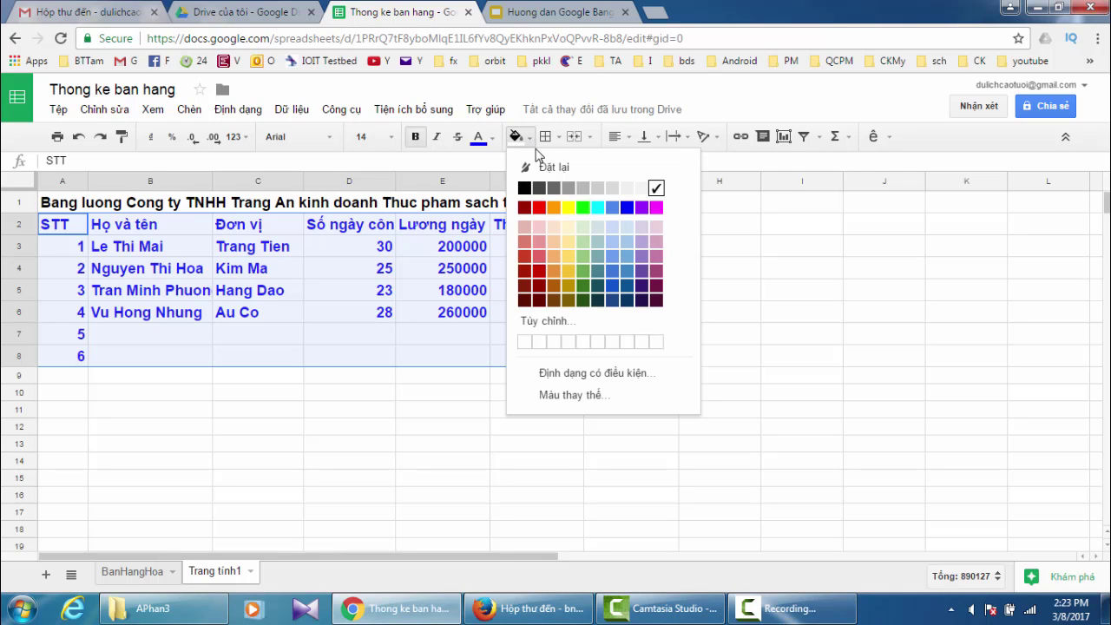
{"action": "left_click", "coordinate": [567, 210]}
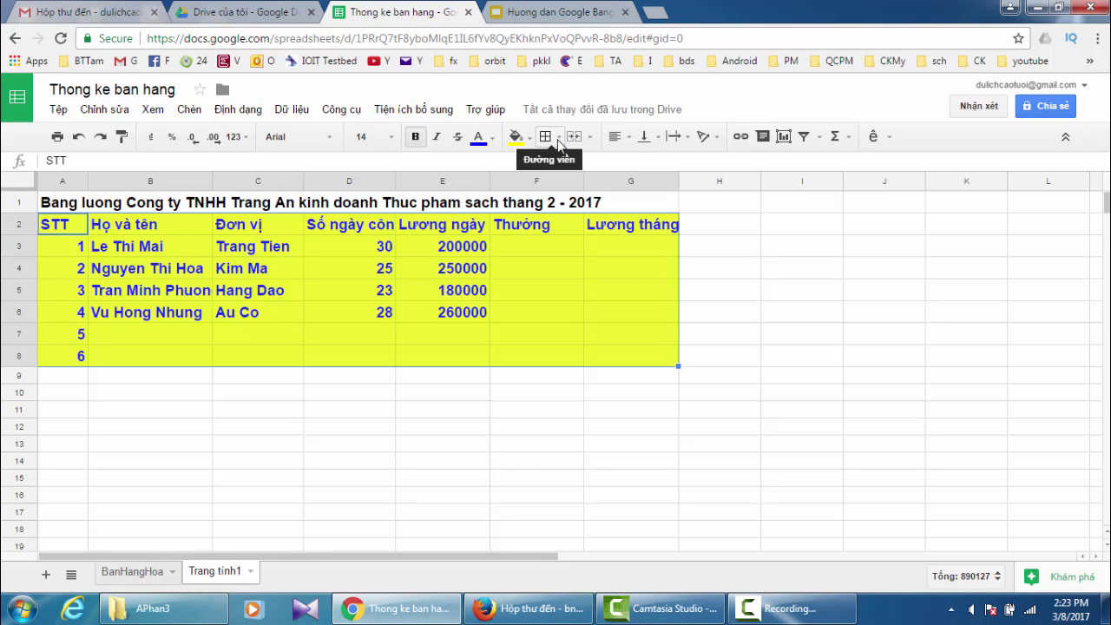
- Add all borders to every cell of the payroll table
{"action": "left_click", "coordinate": [559, 142]}
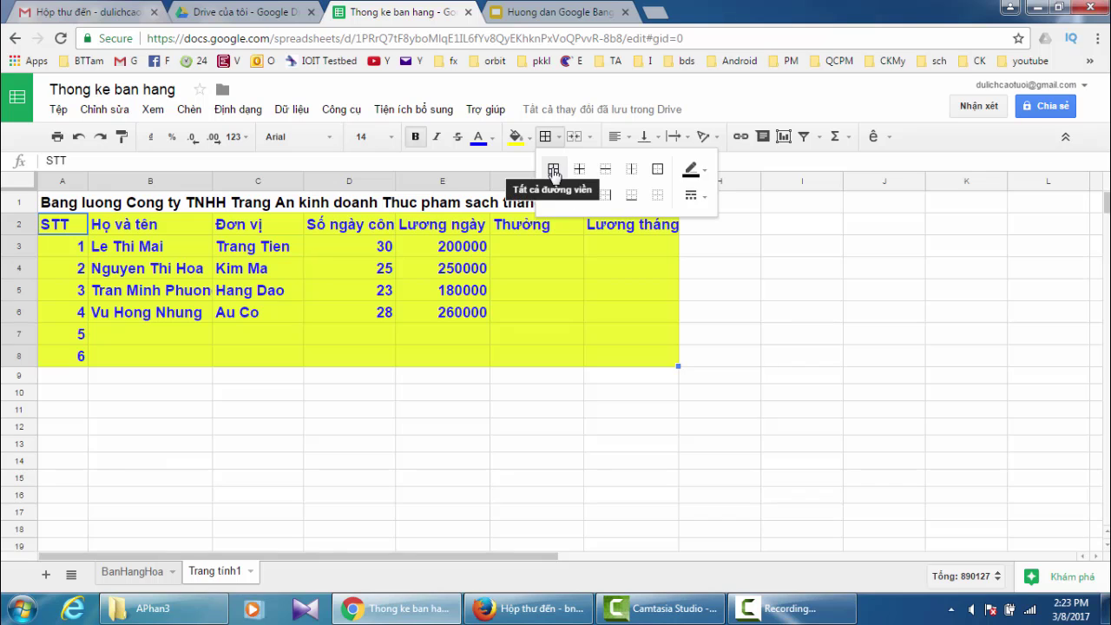
{"action": "left_click", "coordinate": [553, 171]}
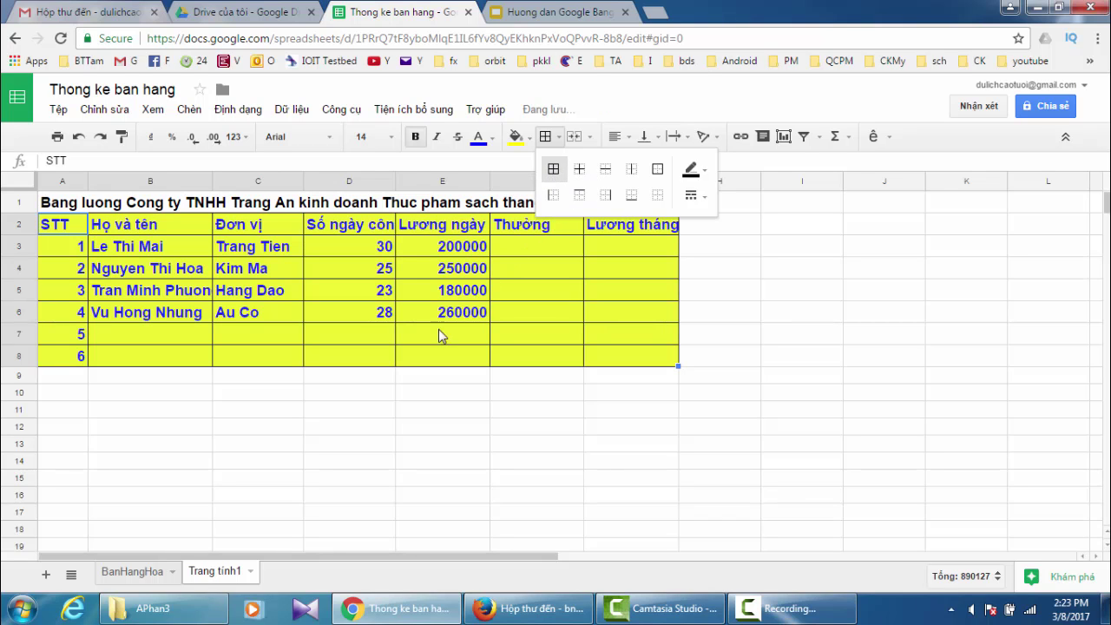
{"action": "left_click", "coordinate": [367, 396]}
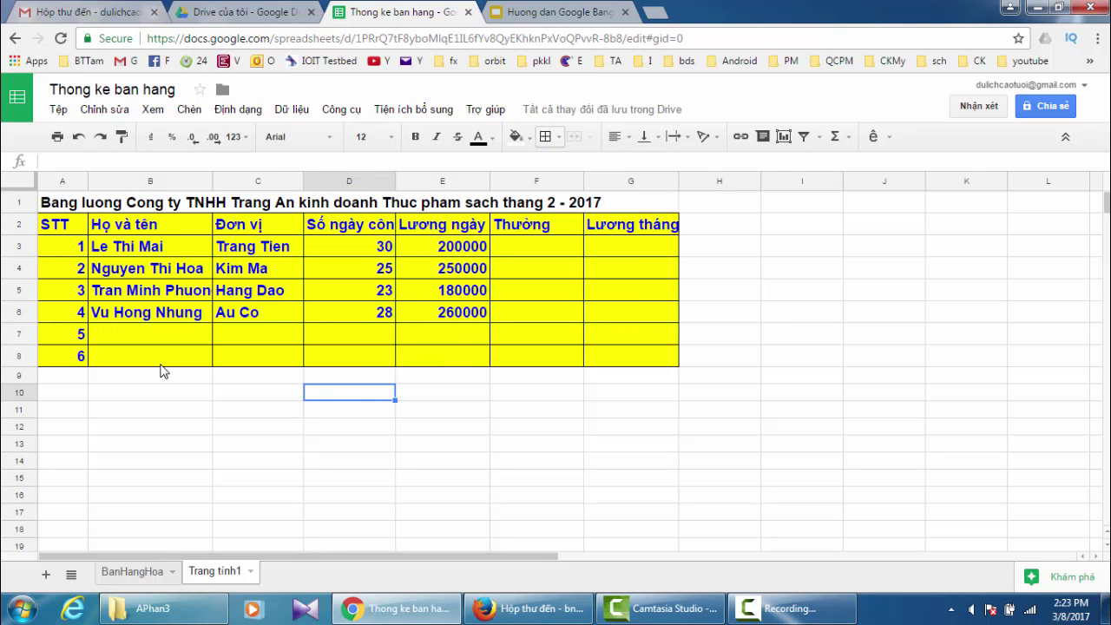
- Fill the header row A2:G2 light pink
{"action": "left_click_drag", "start_coordinate": [62, 226], "coordinate": [635, 239]}
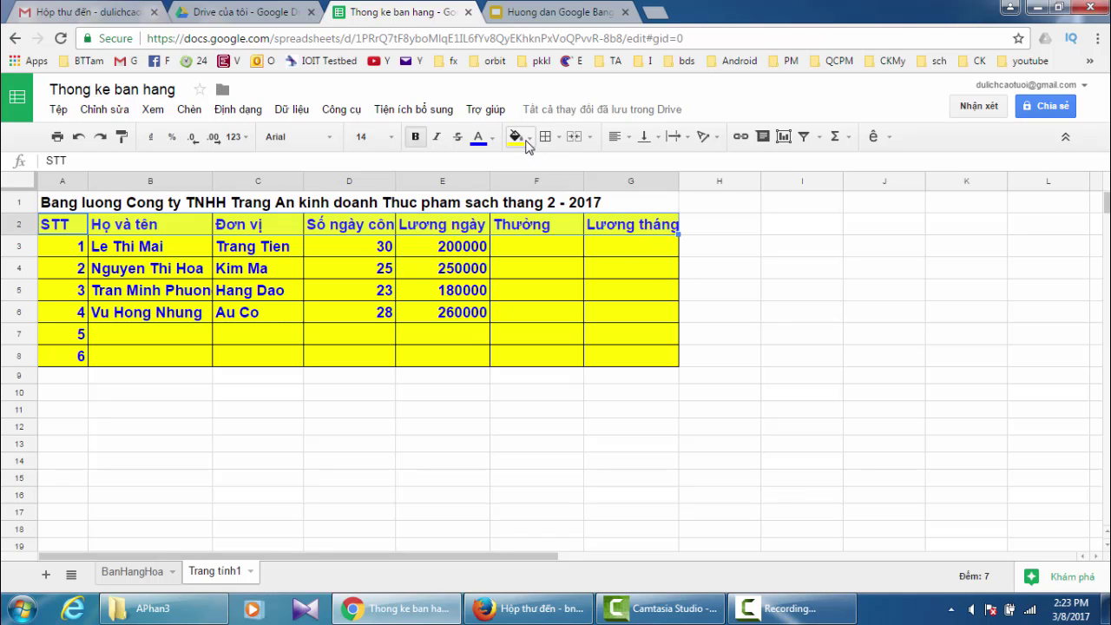
{"action": "left_click", "coordinate": [530, 139]}
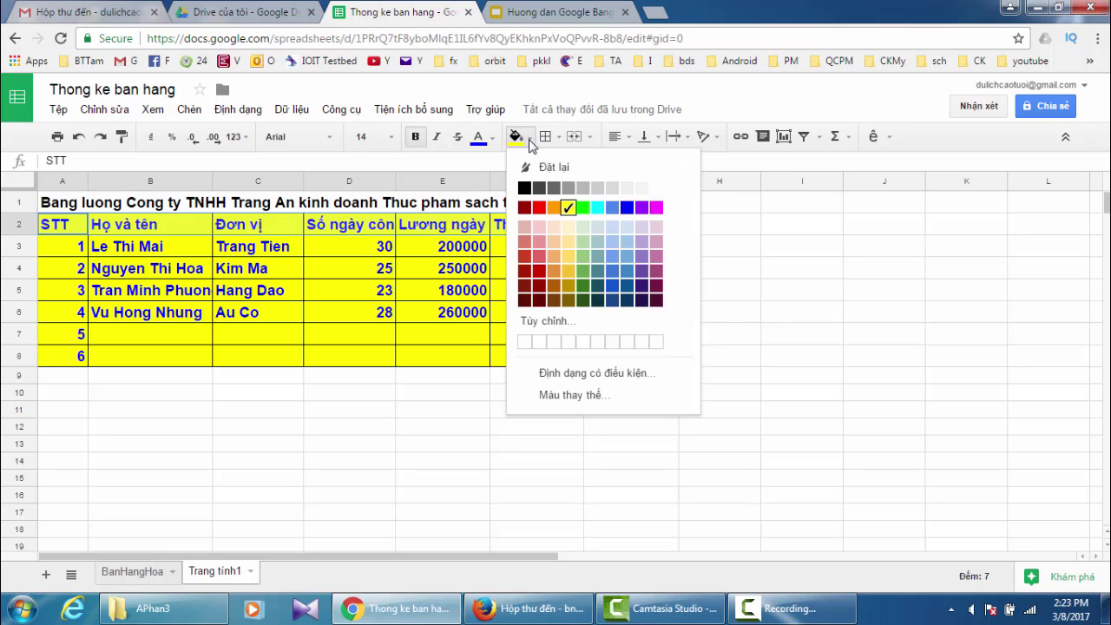
{"action": "left_click", "coordinate": [538, 231]}
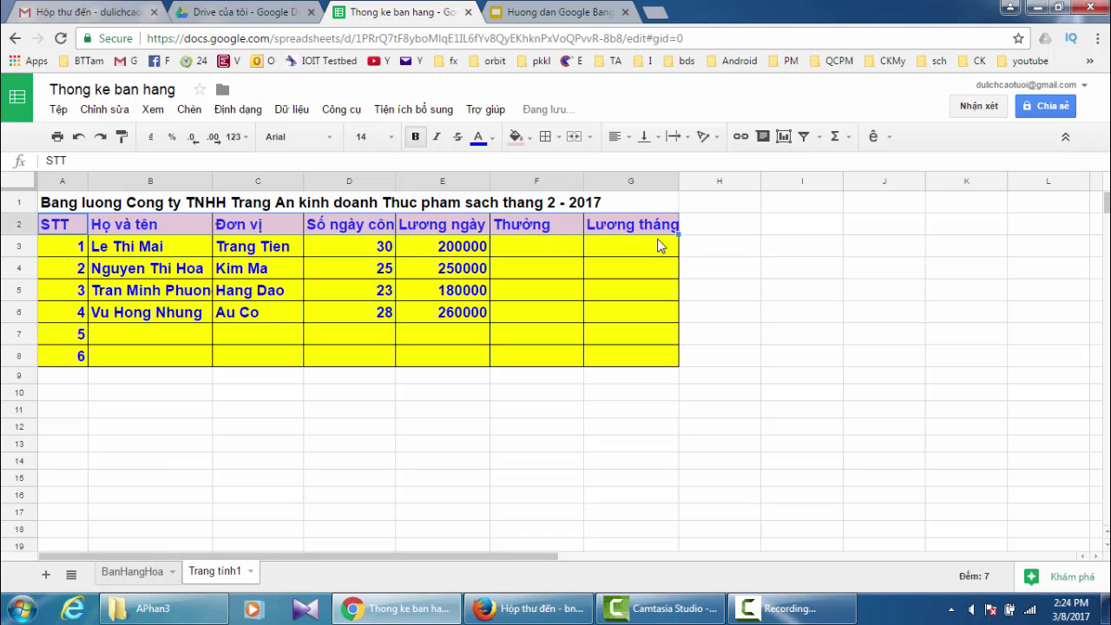
- Widen columns B, E (Lương ngày) and G (Lương tháng) to fit their contents
{"action": "left_click", "coordinate": [730, 231]}
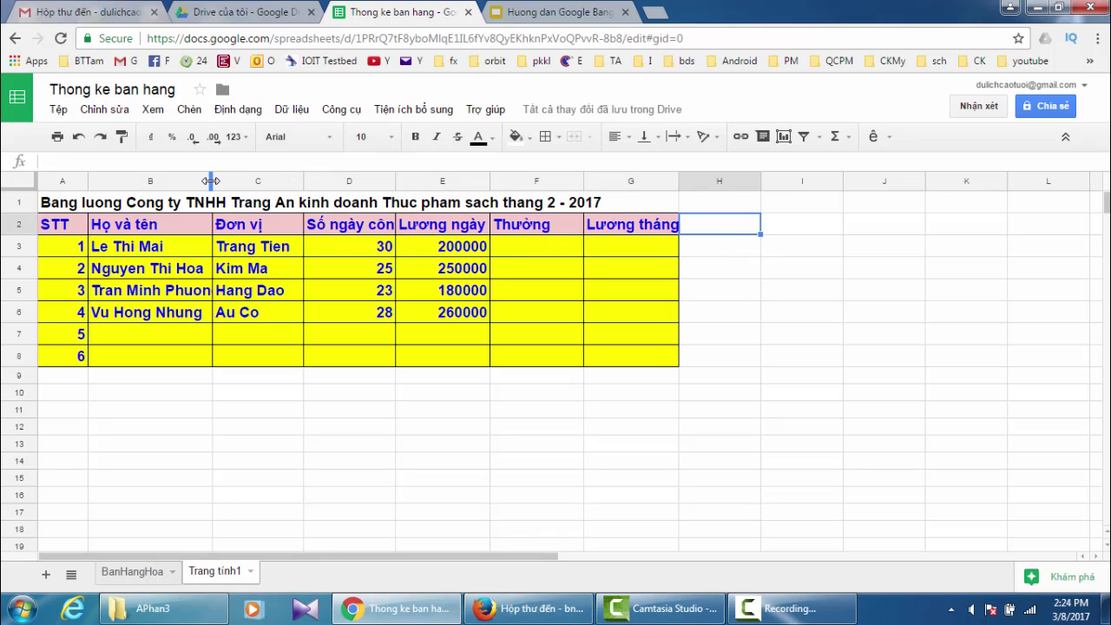
{"action": "left_click_drag", "start_coordinate": [212, 180], "coordinate": [227, 183]}
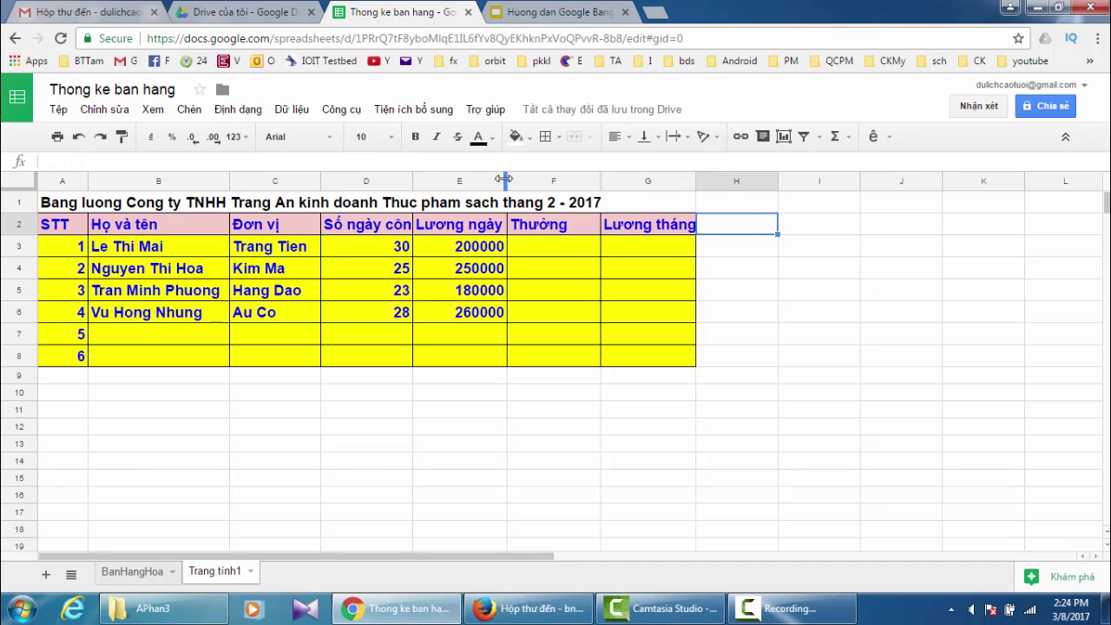
{"action": "left_click_drag", "start_coordinate": [504, 179], "coordinate": [518, 179]}
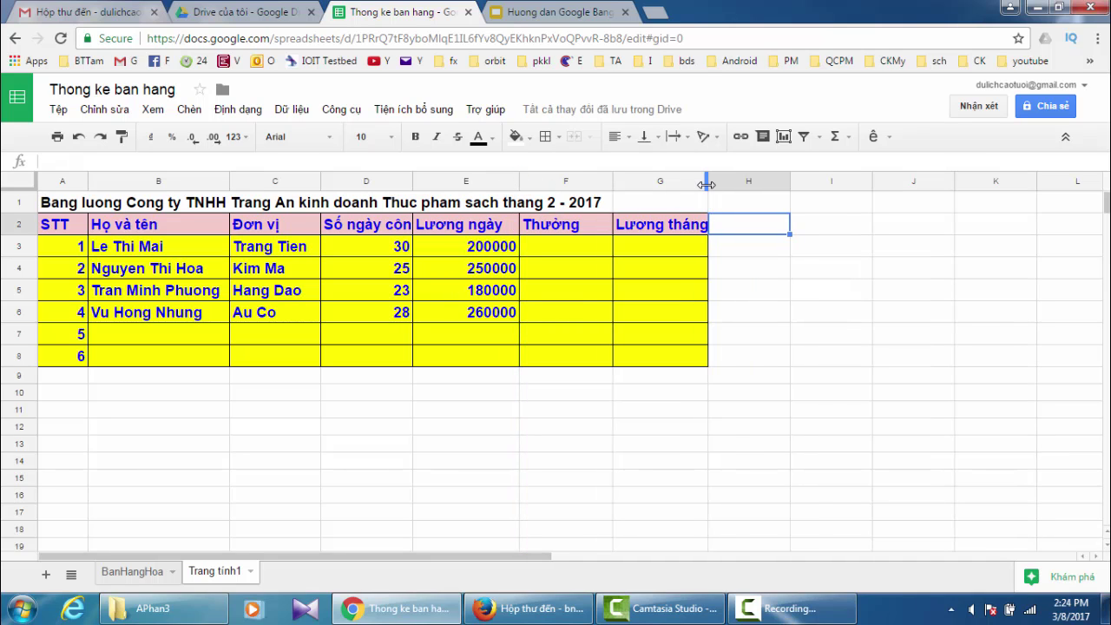
{"action": "left_click_drag", "start_coordinate": [706, 185], "coordinate": [732, 185]}
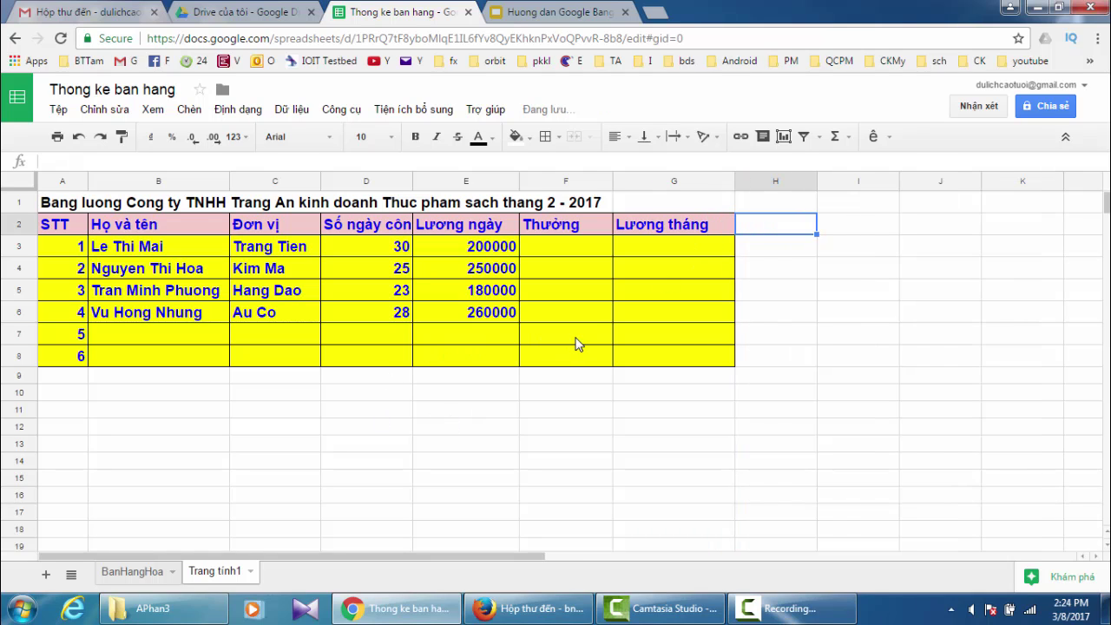
- Enter =if(D3>25;1000000;0) in F3 and fill it down to F6, giving 1000000, 0, 0, 1000000
{"action": "left_click", "coordinate": [556, 250]}
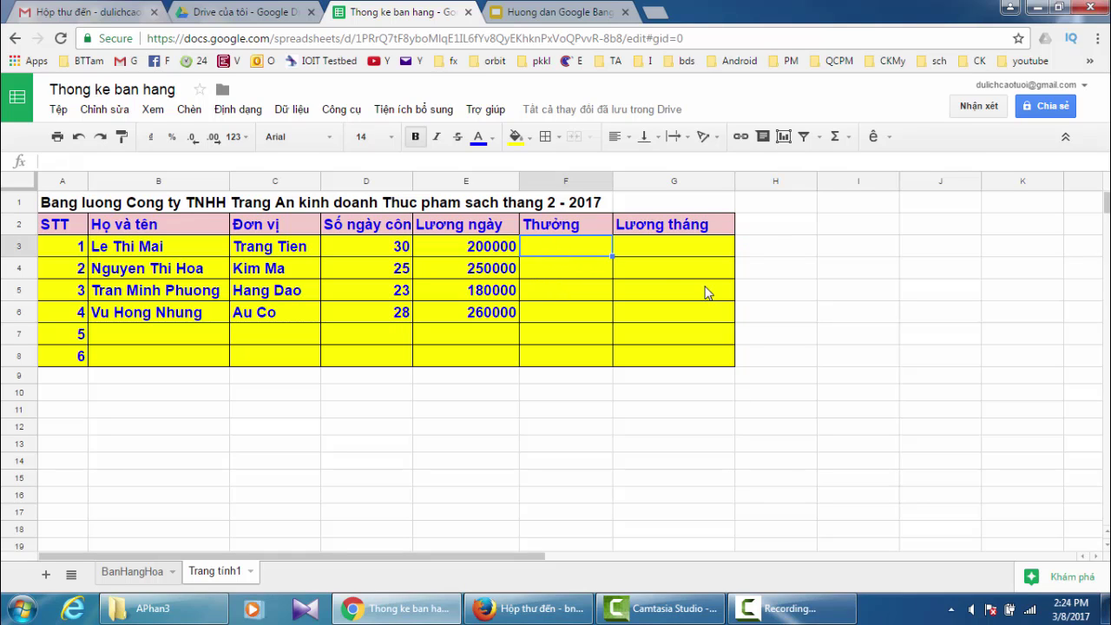
{"action": "type", "text": "="}
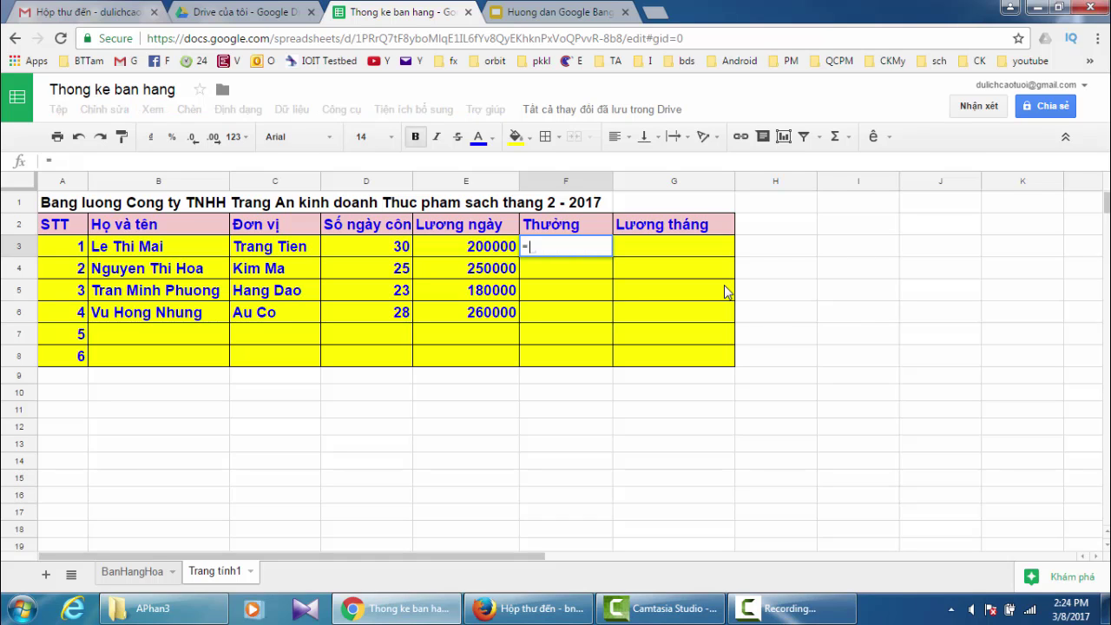
{"action": "type", "text": "if"}
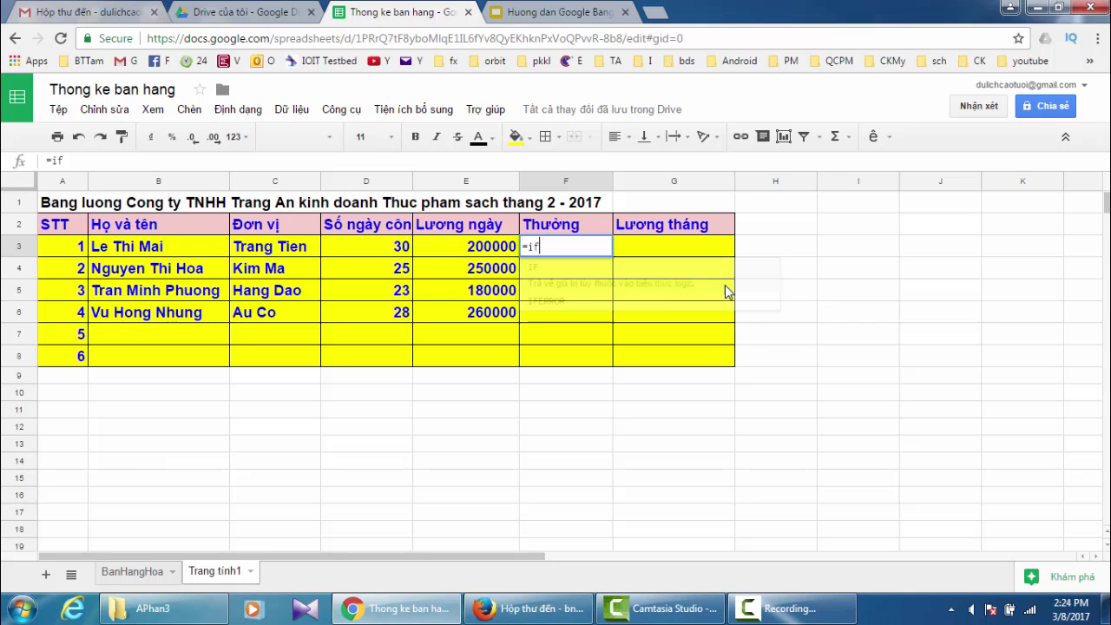
{"action": "type", "text": "("}
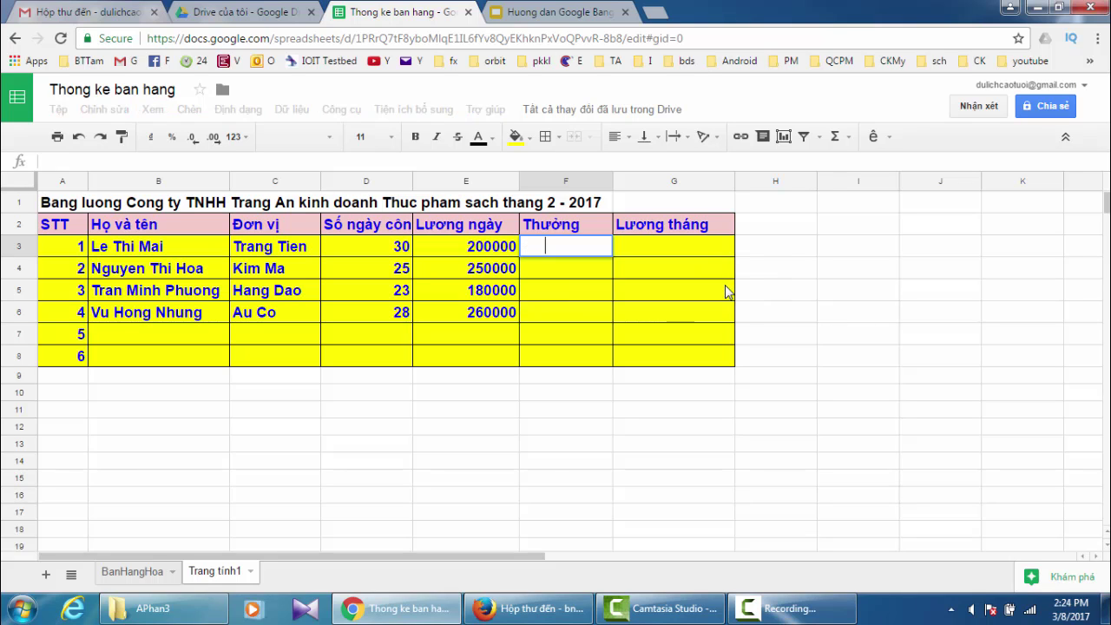
{"action": "left_click", "coordinate": [341, 250]}
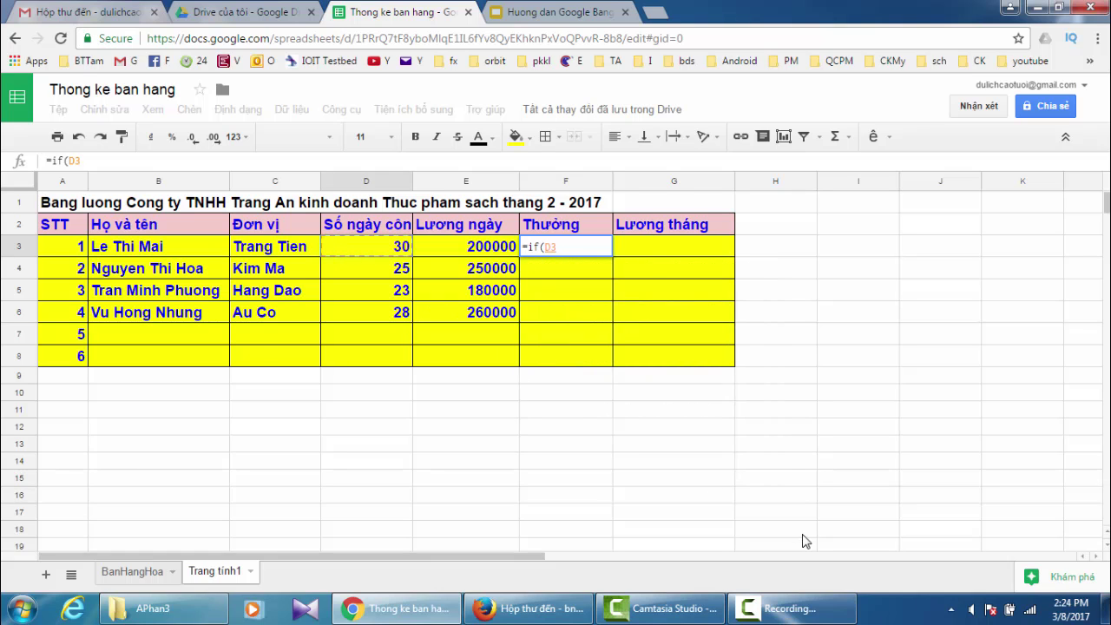
{"action": "type", "text": ">25"}
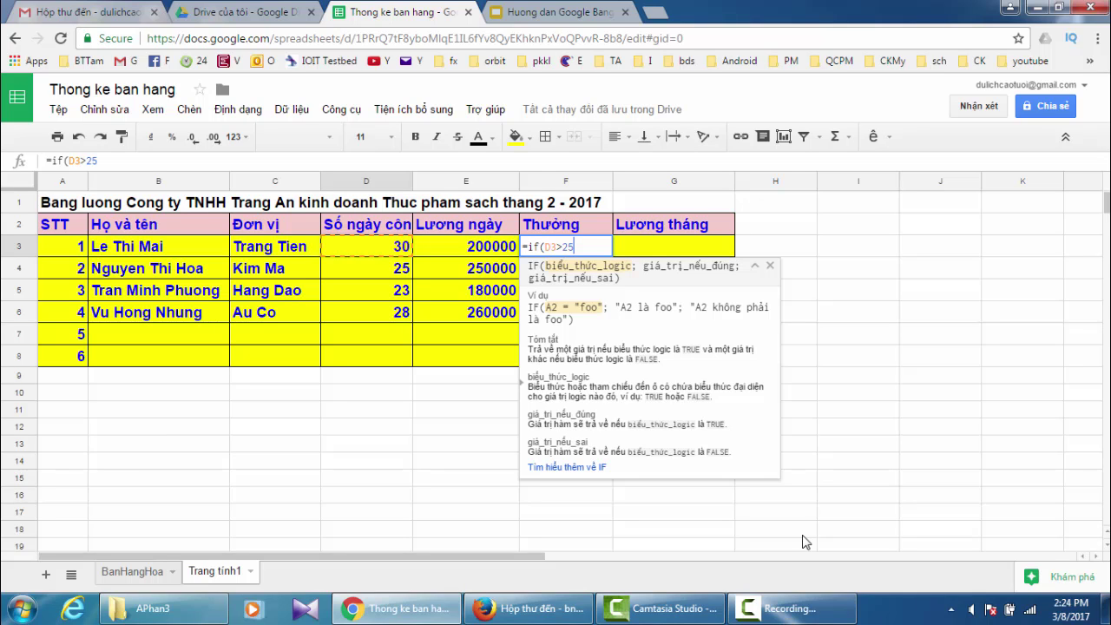
{"action": "type", "text": ";"}
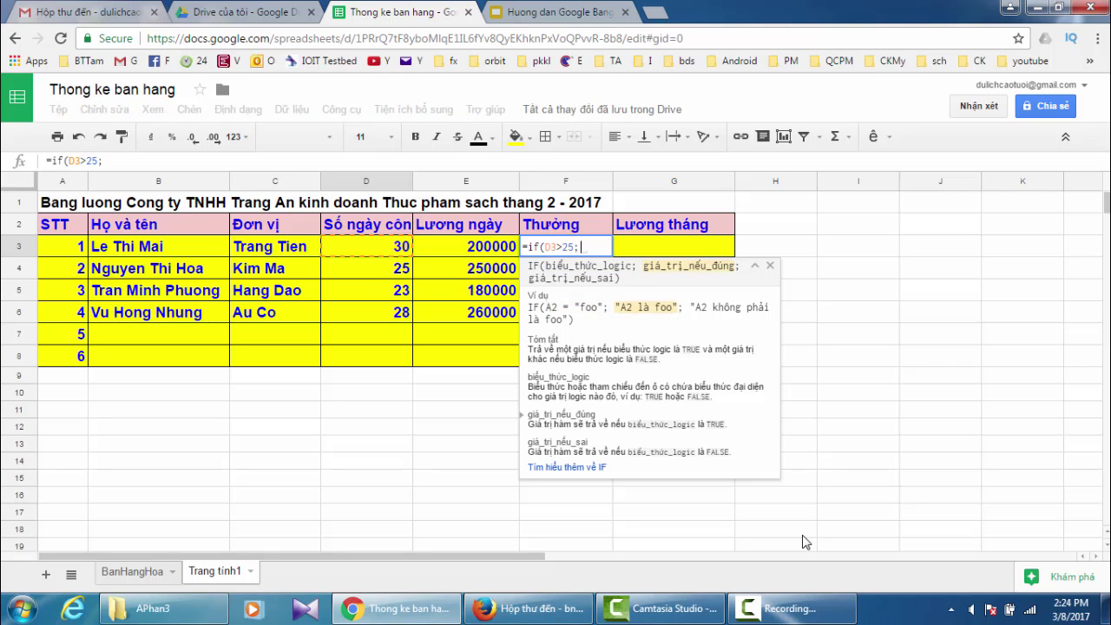
{"action": "type", "text": "1000"}
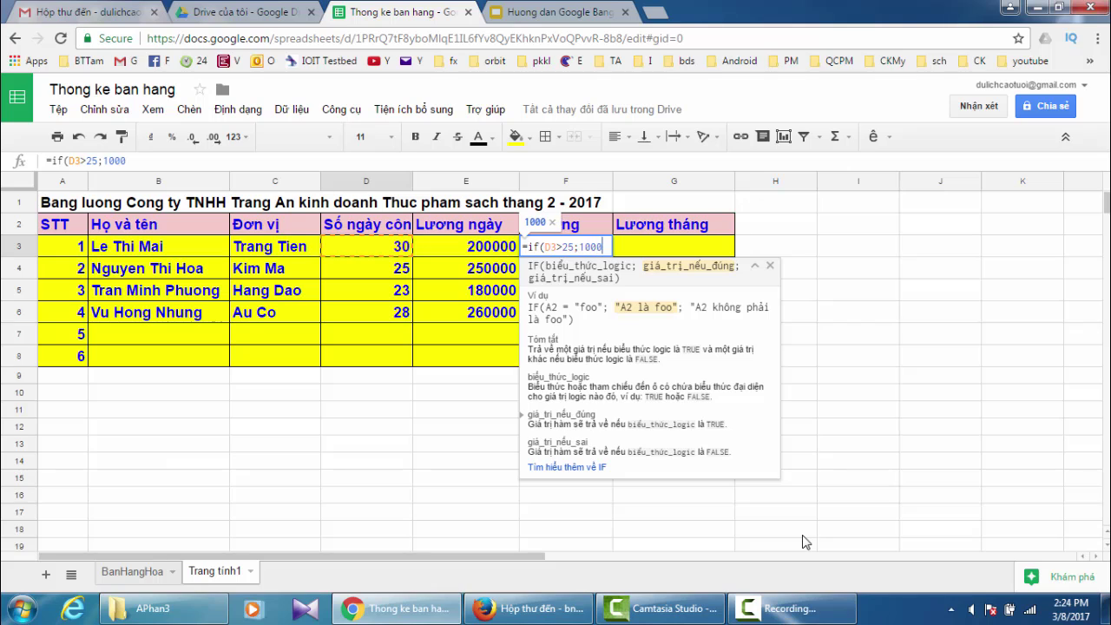
{"action": "type", "text": "000"}
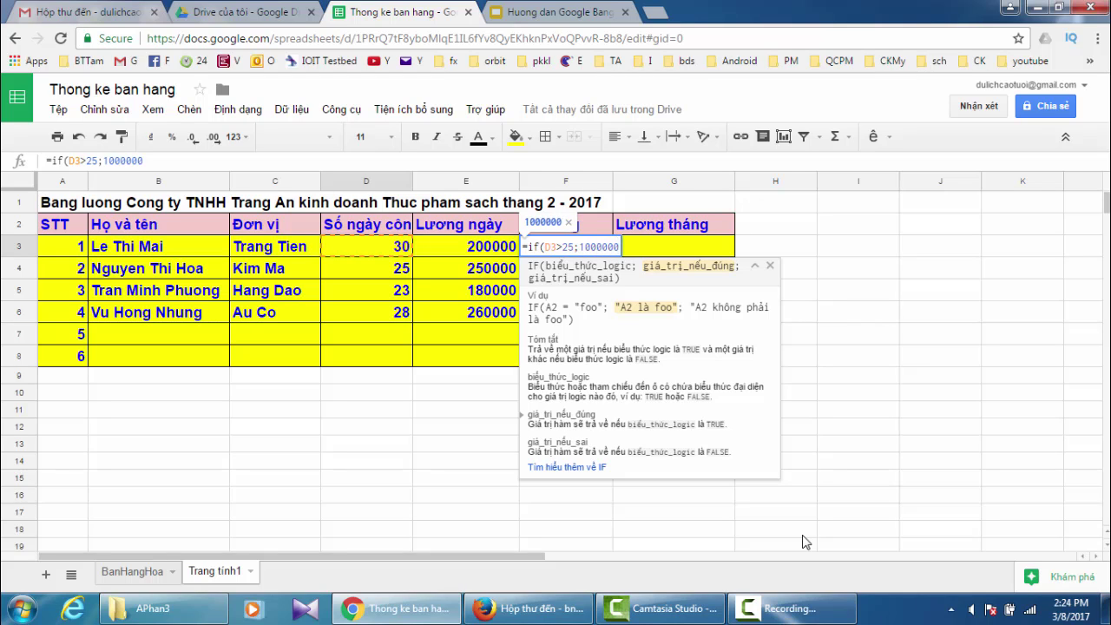
{"action": "type", "text": ";"}
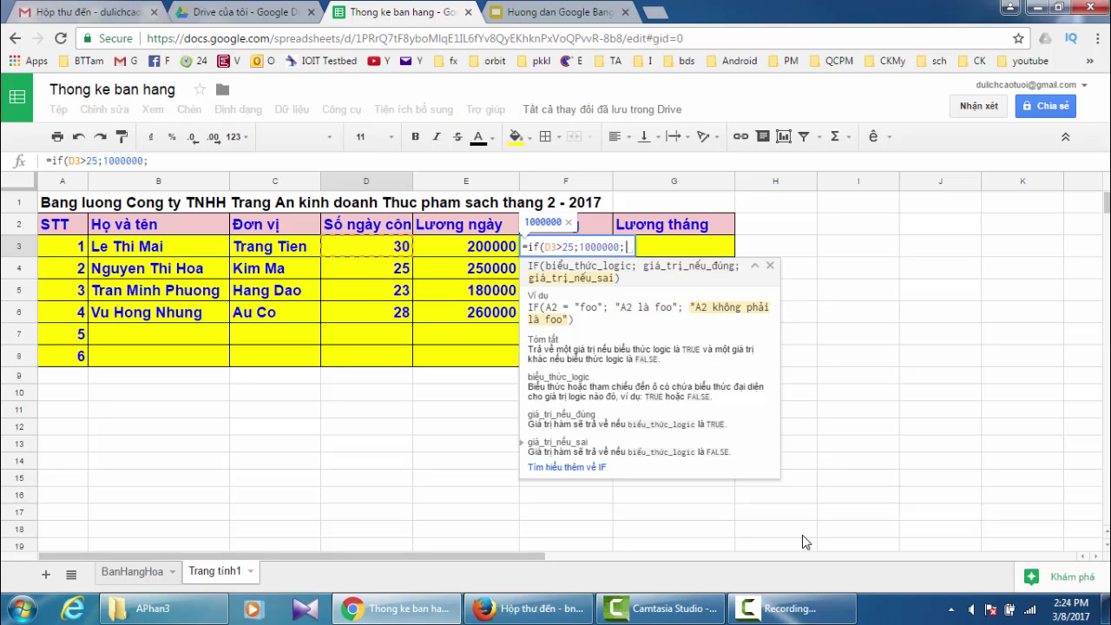
{"action": "type", "text": "0"}
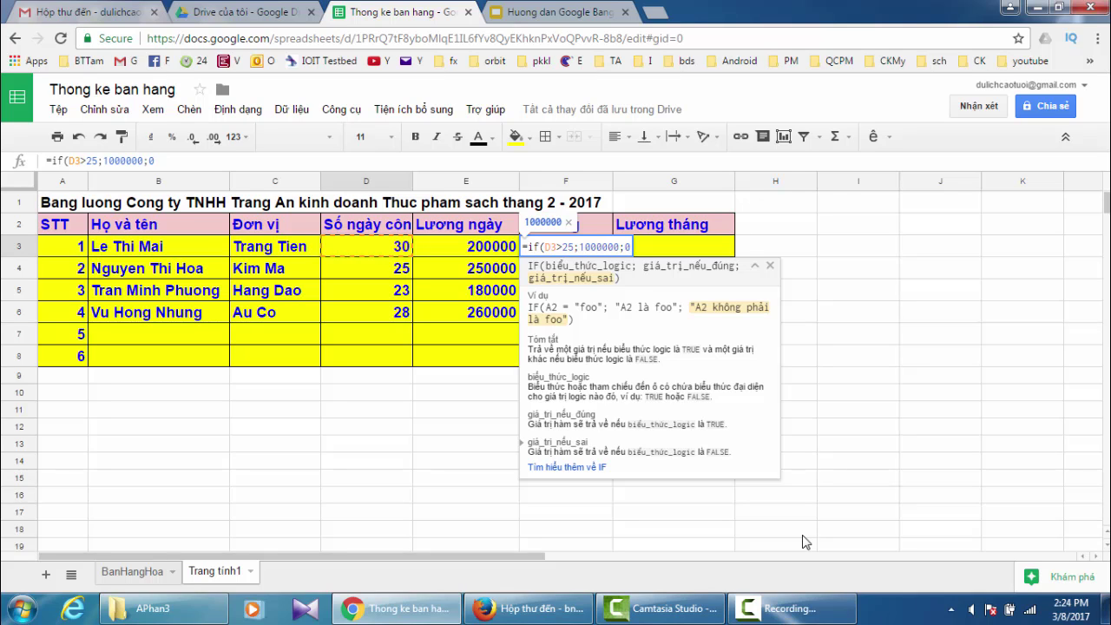
{"action": "type", "text": ")"}
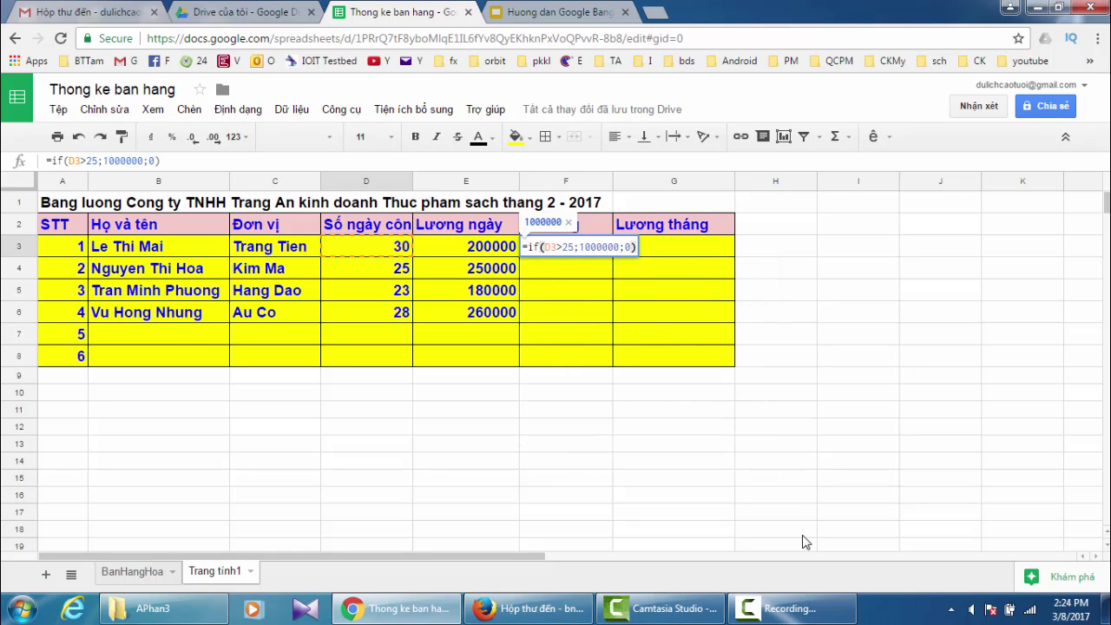
{"action": "key", "text": "Return"}
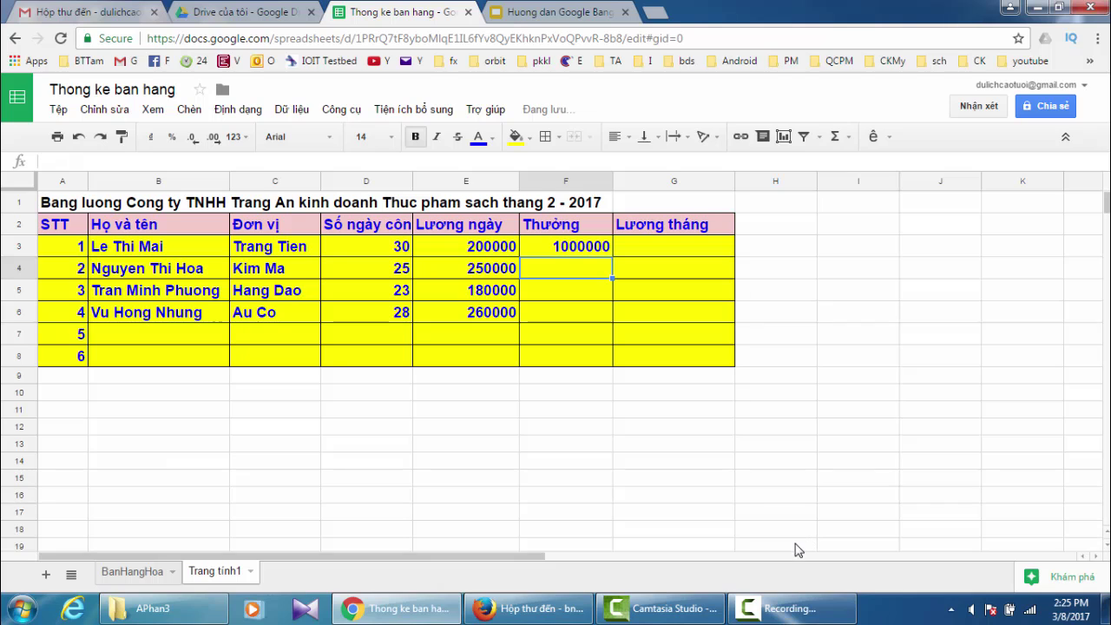
{"action": "left_click", "coordinate": [575, 253]}
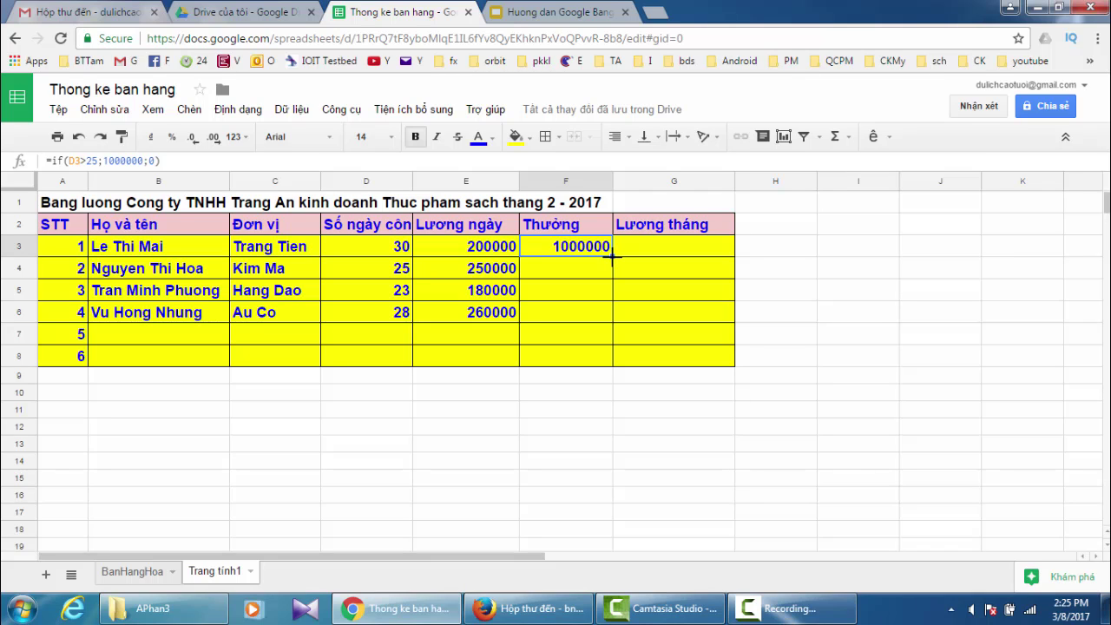
{"action": "left_click_drag", "start_coordinate": [612, 256], "coordinate": [620, 314]}
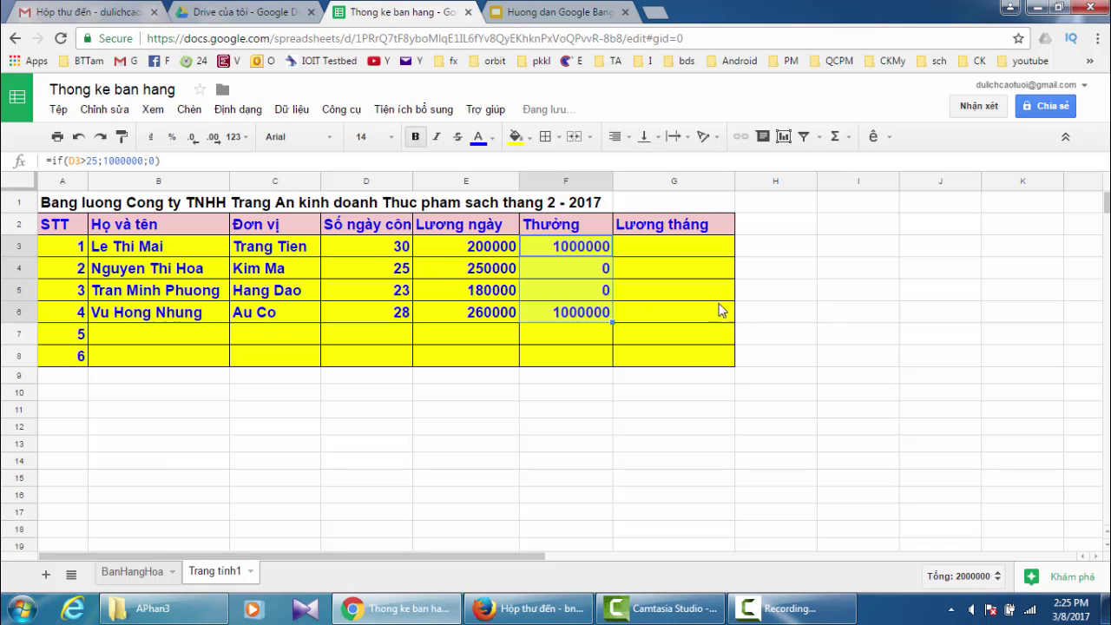
{"action": "left_click", "coordinate": [668, 247]}
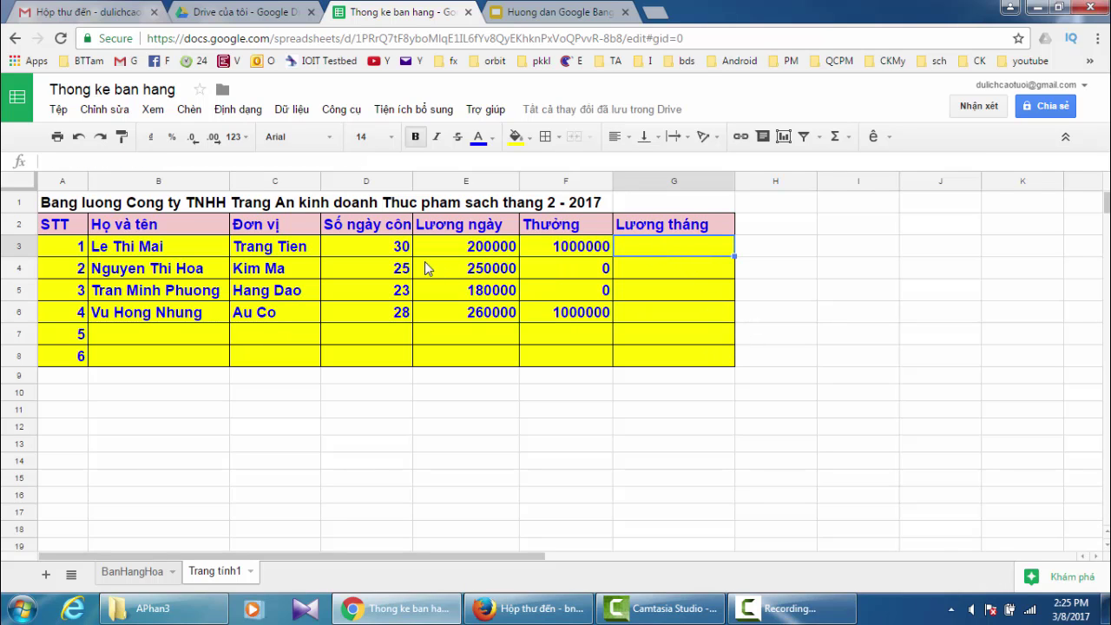
- Widen column D, then enter =D3*E3+F3 in G3 and fill it down to G6
{"action": "left_click_drag", "start_coordinate": [411, 178], "coordinate": [431, 178]}
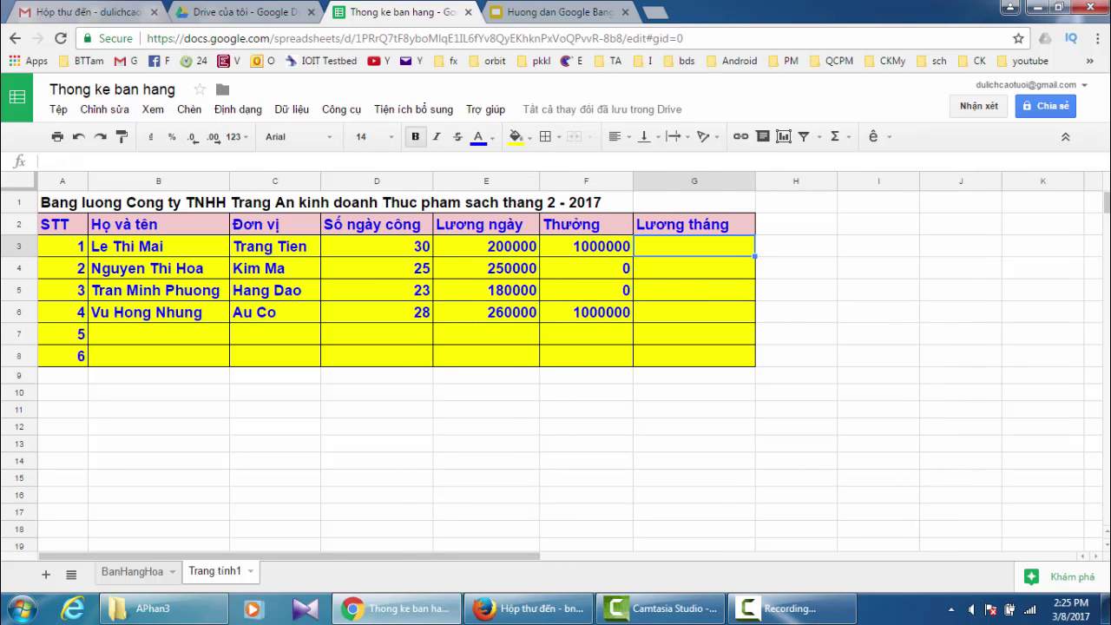
{"action": "type", "text": "="}
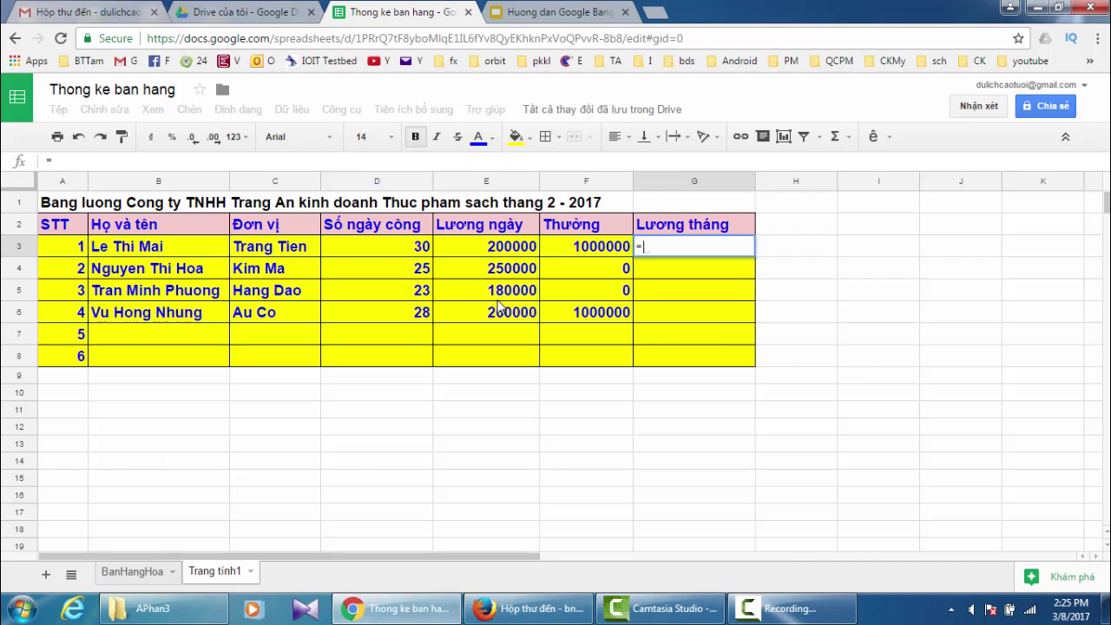
{"action": "left_click", "coordinate": [379, 252]}
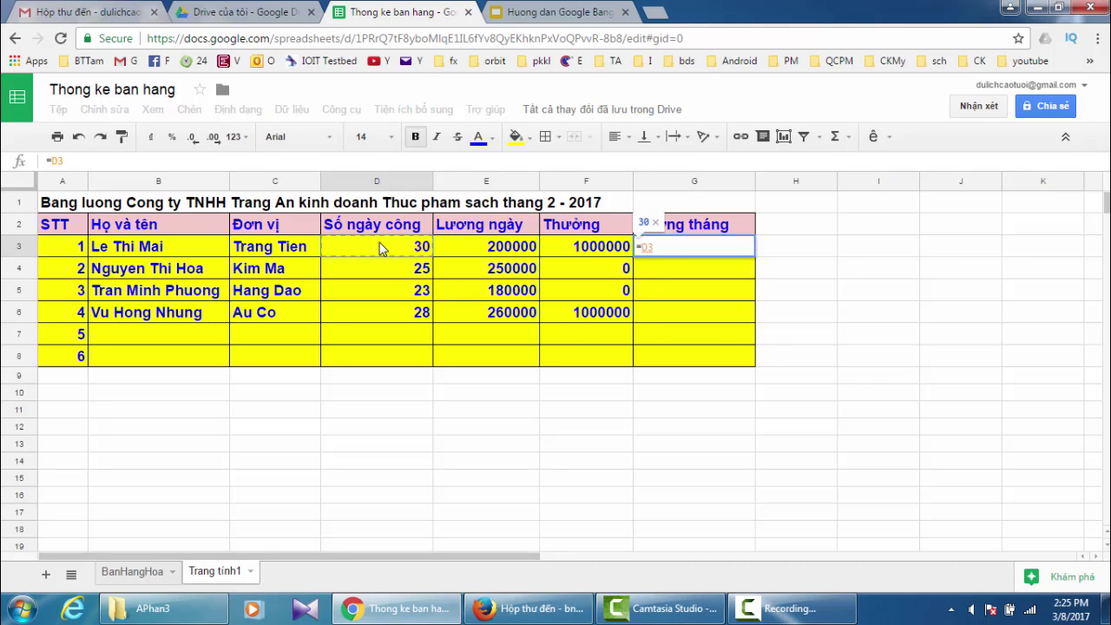
{"action": "type", "text": "*"}
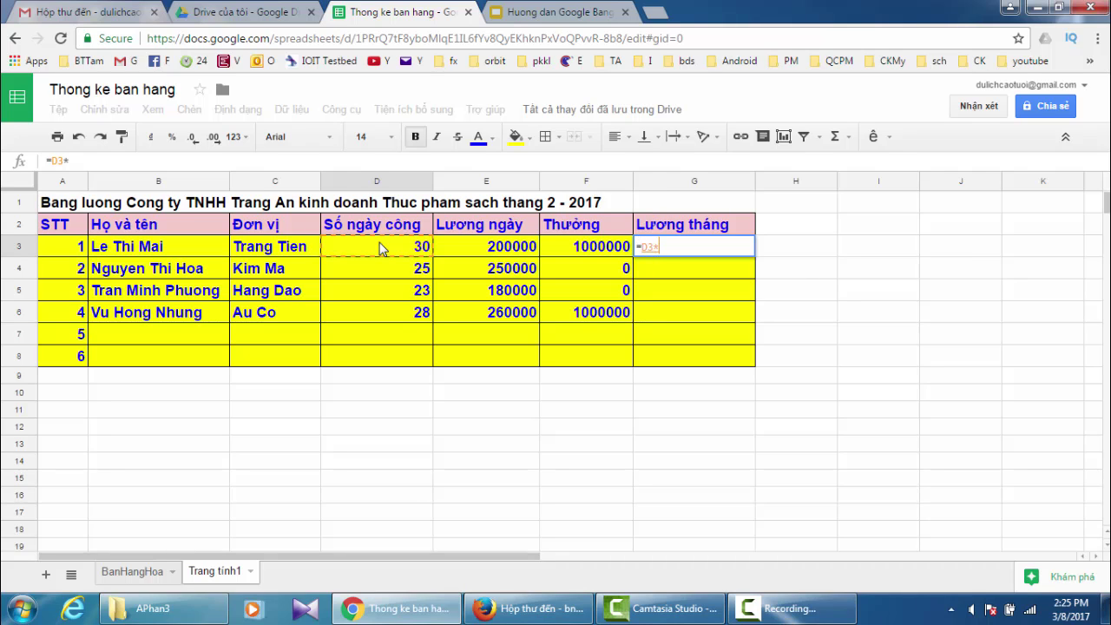
{"action": "left_click", "coordinate": [498, 248]}
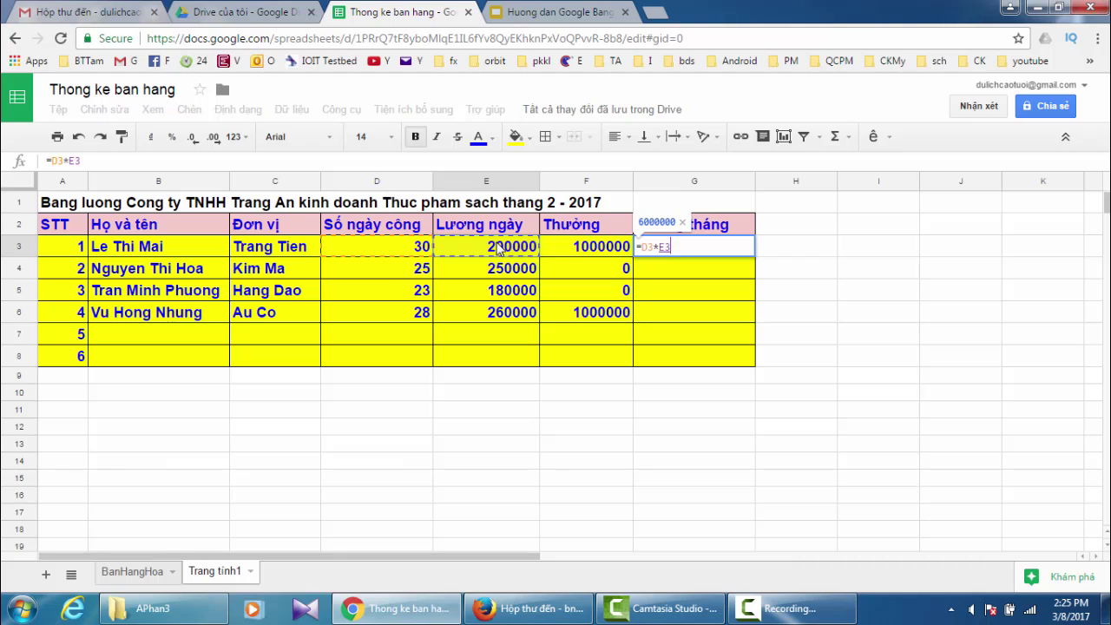
{"action": "type", "text": "+"}
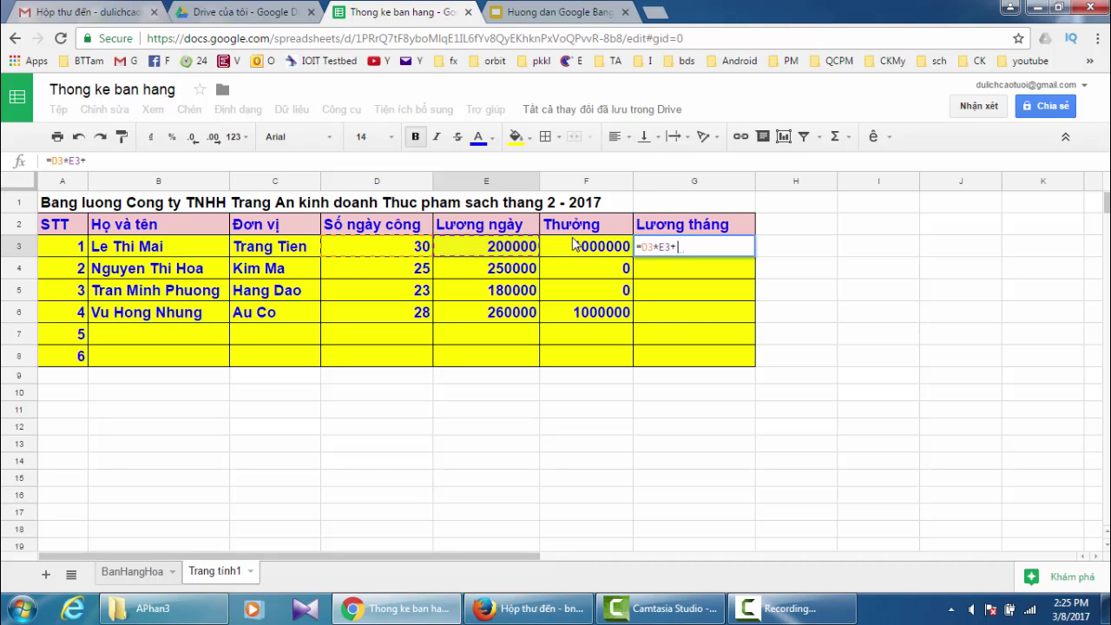
{"action": "left_click", "coordinate": [577, 251]}
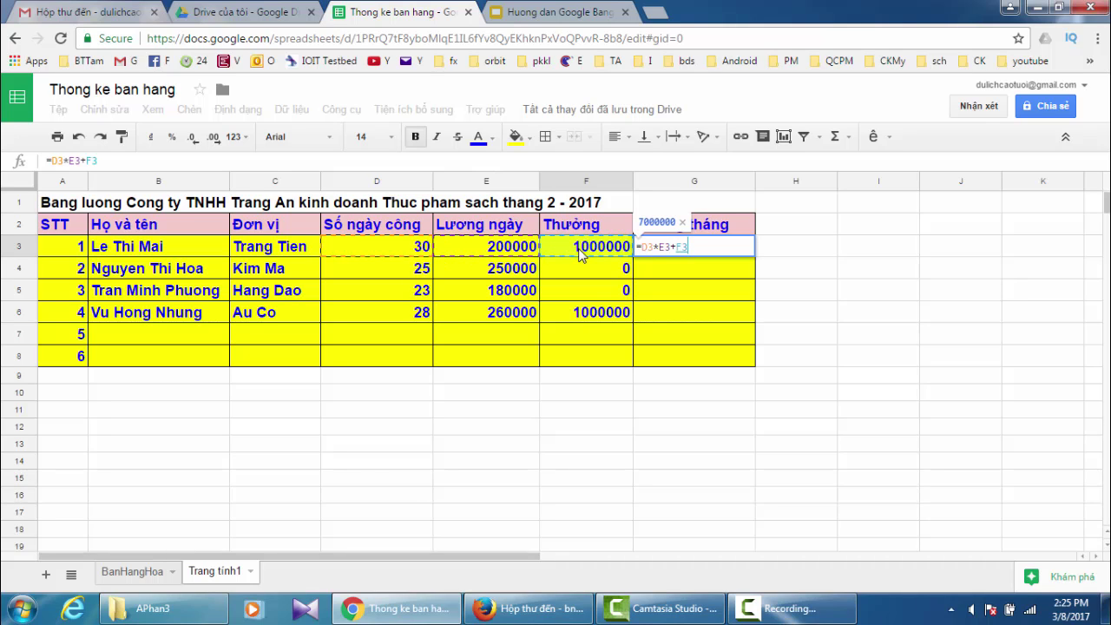
{"action": "key", "text": "Return"}
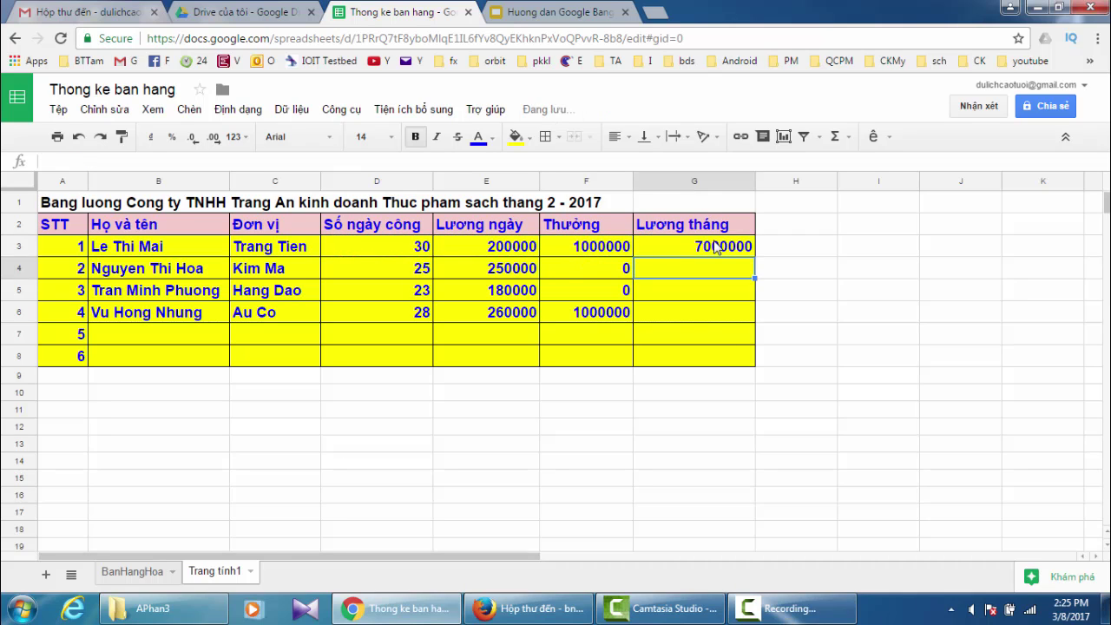
{"action": "left_click", "coordinate": [716, 249]}
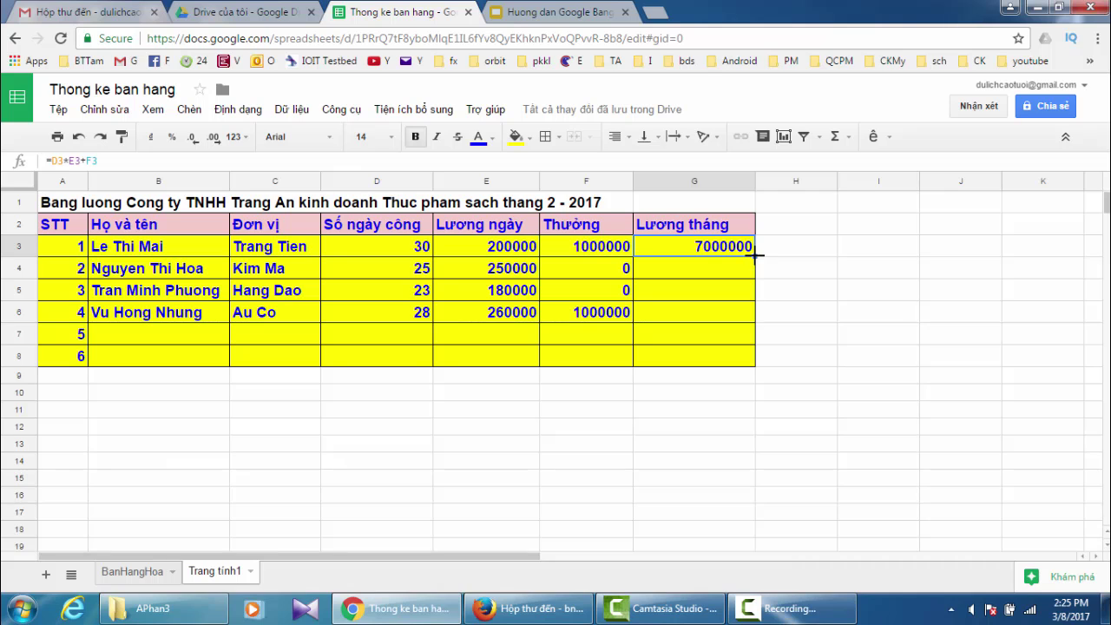
{"action": "left_click_drag", "start_coordinate": [755, 252], "coordinate": [760, 302]}
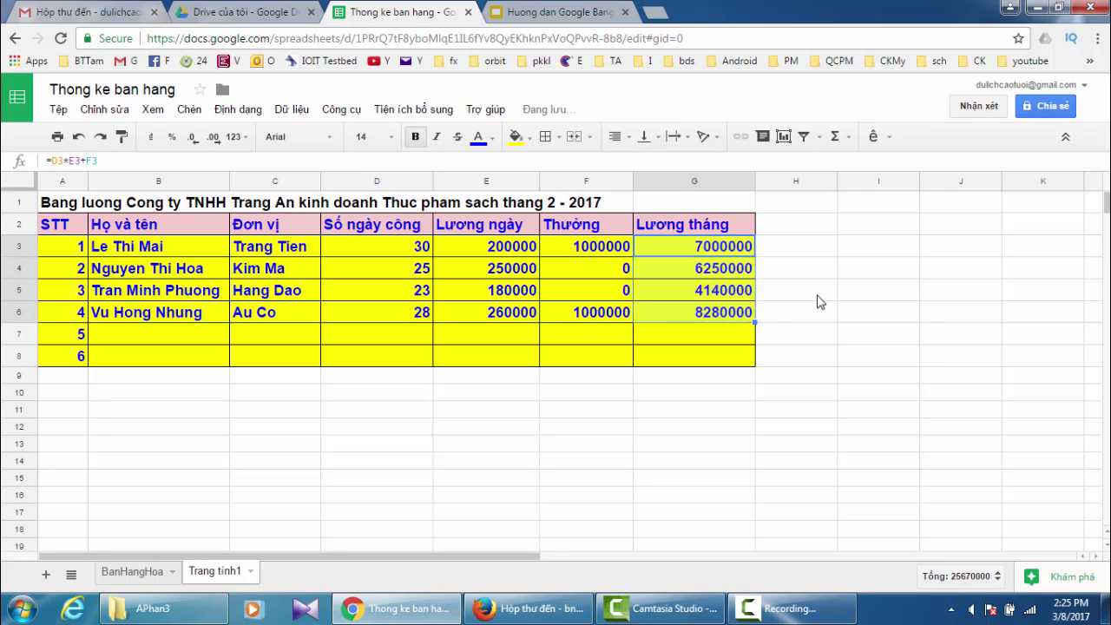
{"action": "left_click", "coordinate": [820, 298]}
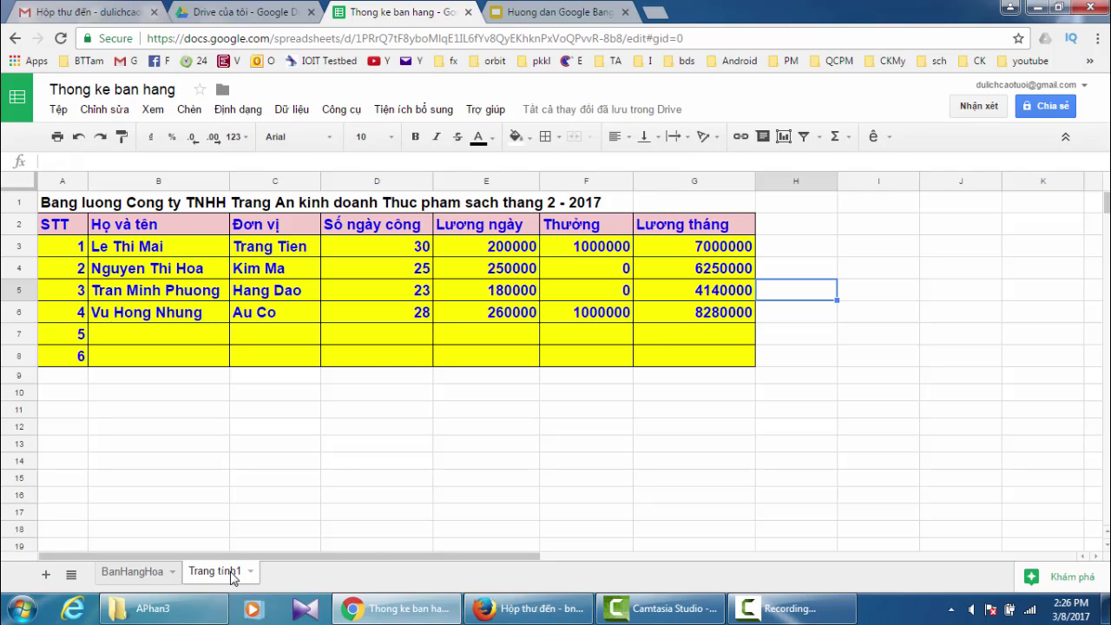
- Rename the Trang tính1 sheet tab to 'BangLuong' using its Đổi tên option
{"action": "right_click", "coordinate": [233, 579]}
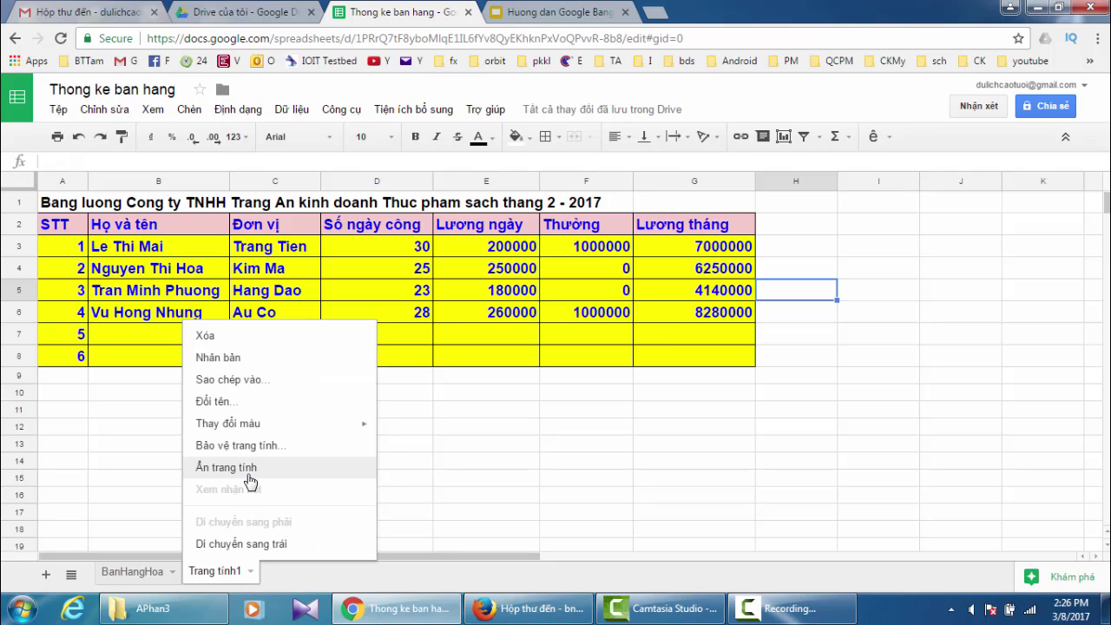
{"action": "left_click", "coordinate": [228, 404]}
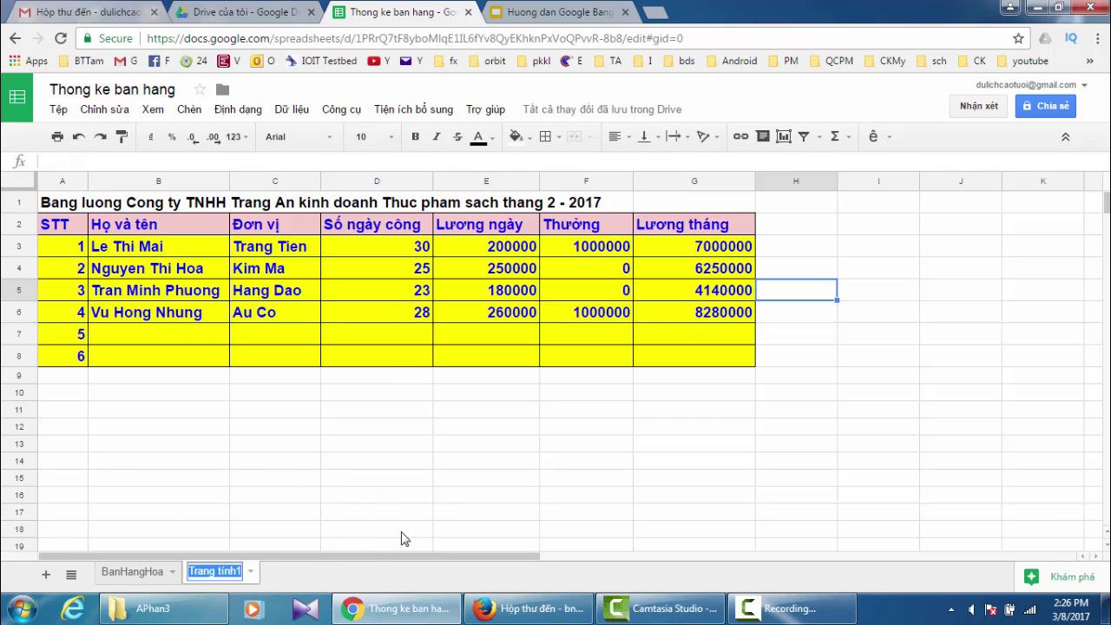
{"action": "type", "text": "BangL"}
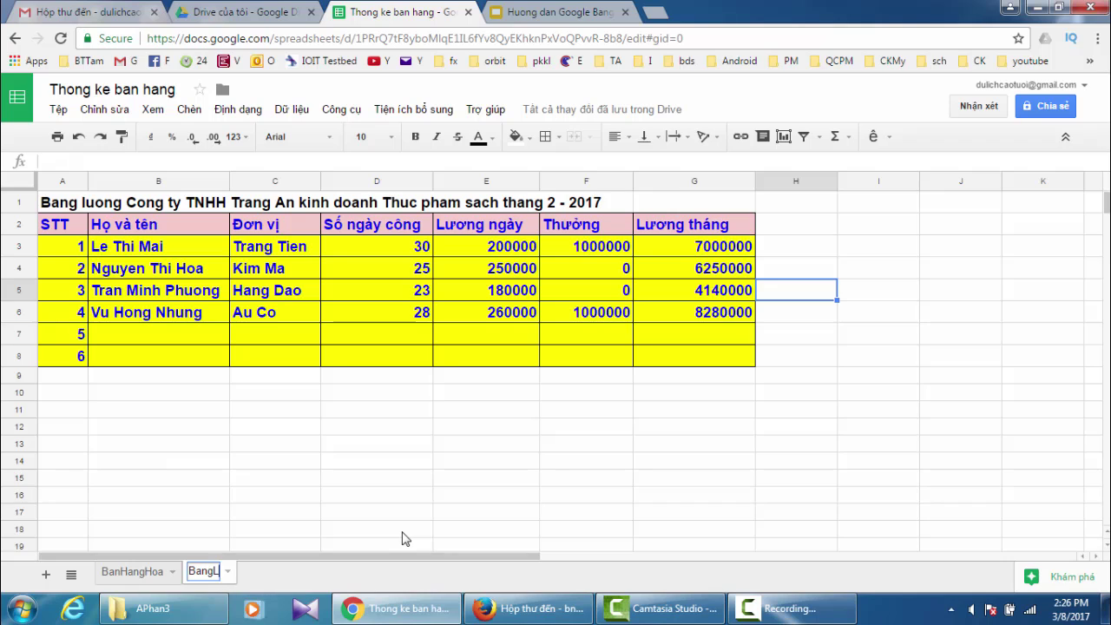
{"action": "type", "text": "uong"}
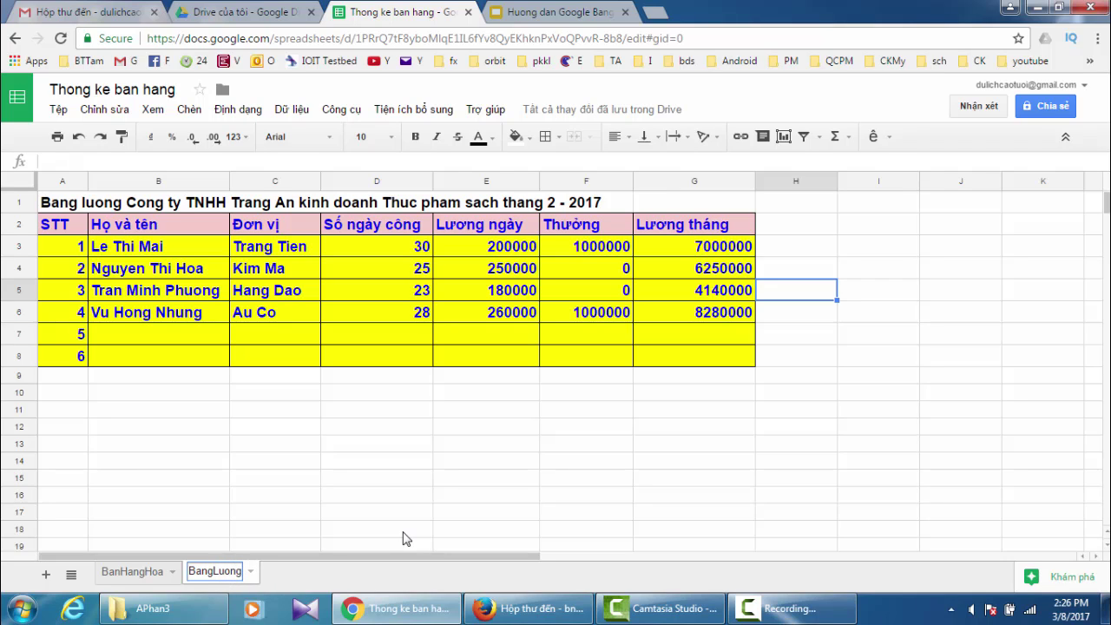
{"action": "left_click", "coordinate": [211, 509]}
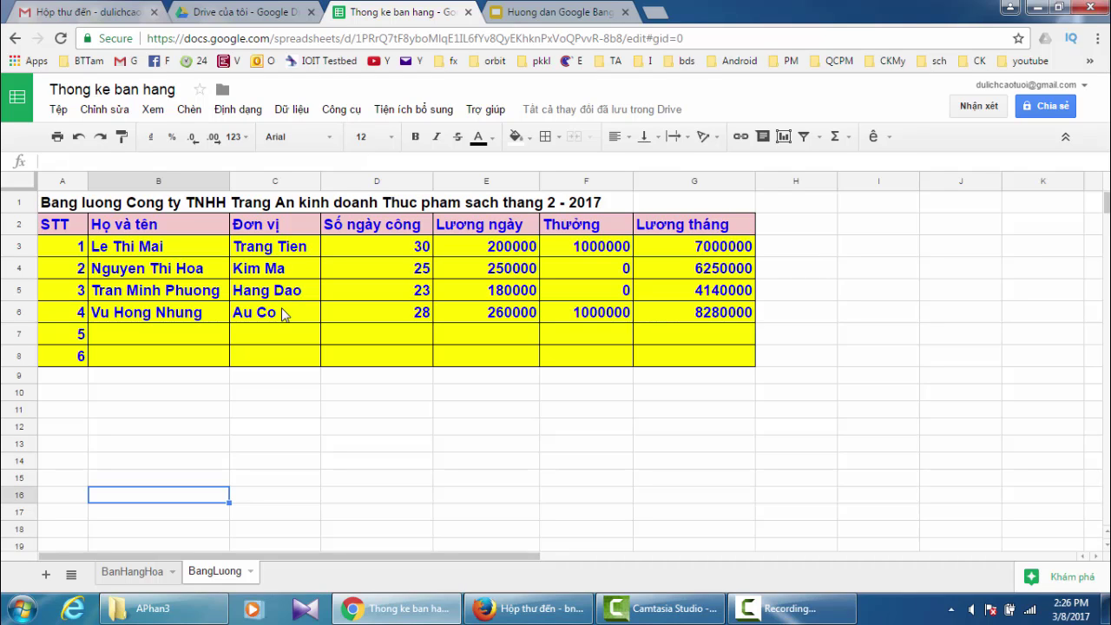
- Switch between the BanHangHoa and BangLuong sheets, ending on BanHangHoa
{"action": "left_click", "coordinate": [142, 580]}
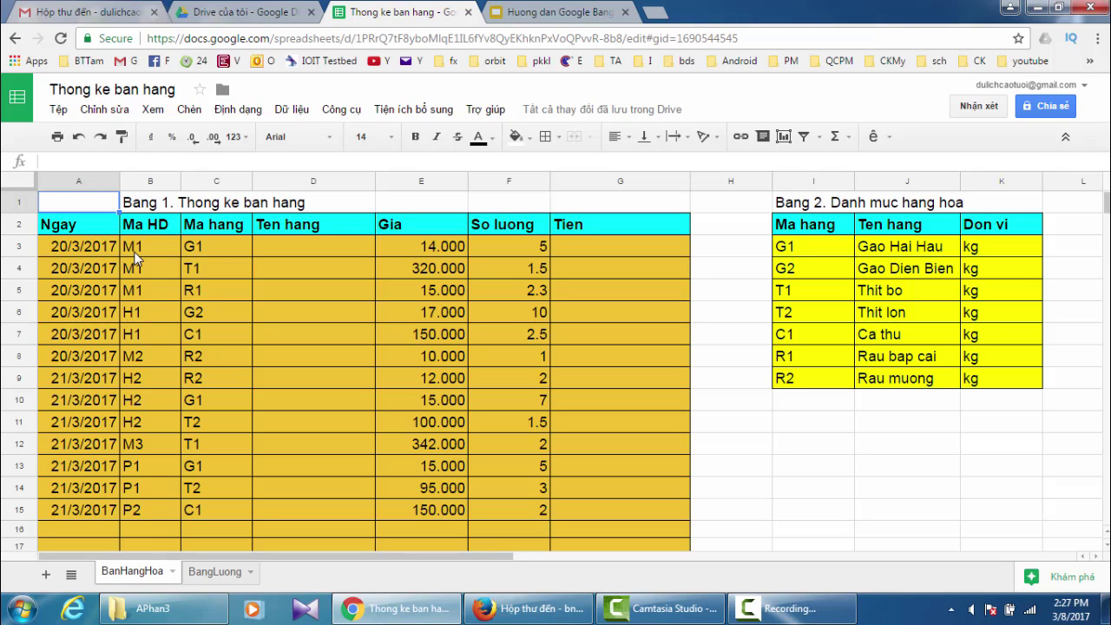
{"action": "left_click", "coordinate": [212, 573]}
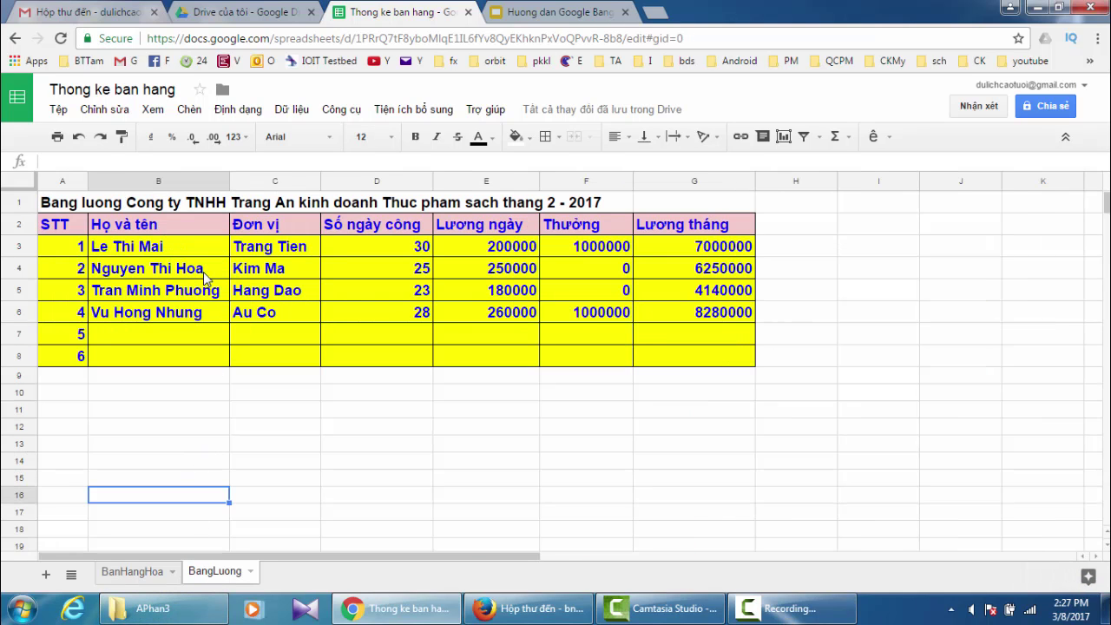
{"action": "left_click", "coordinate": [156, 573]}
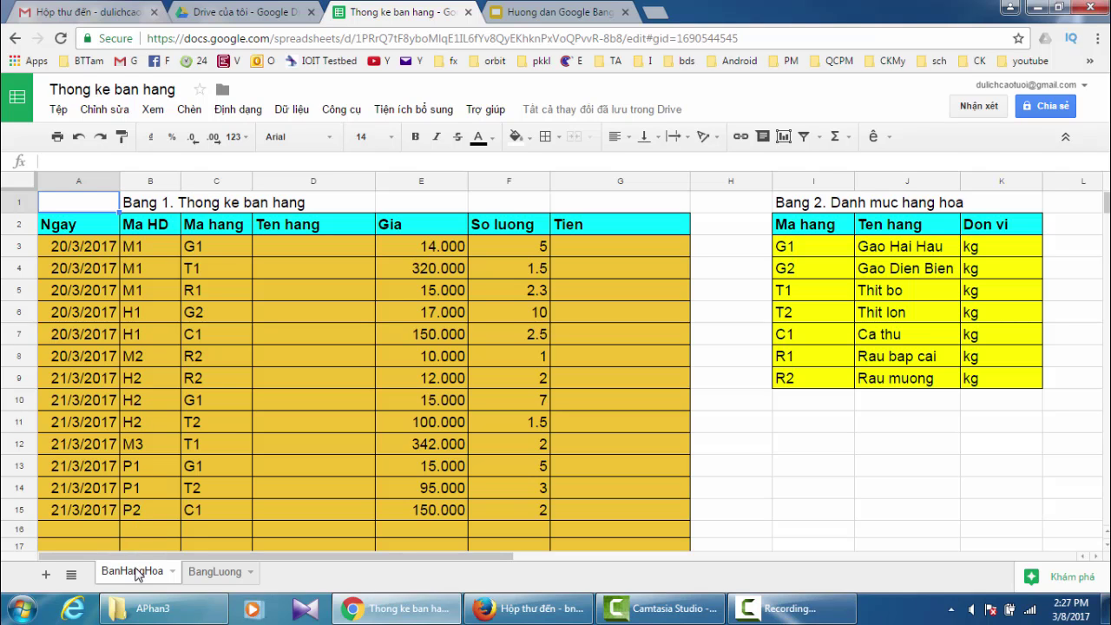
{"action": "left_click", "coordinate": [227, 576]}
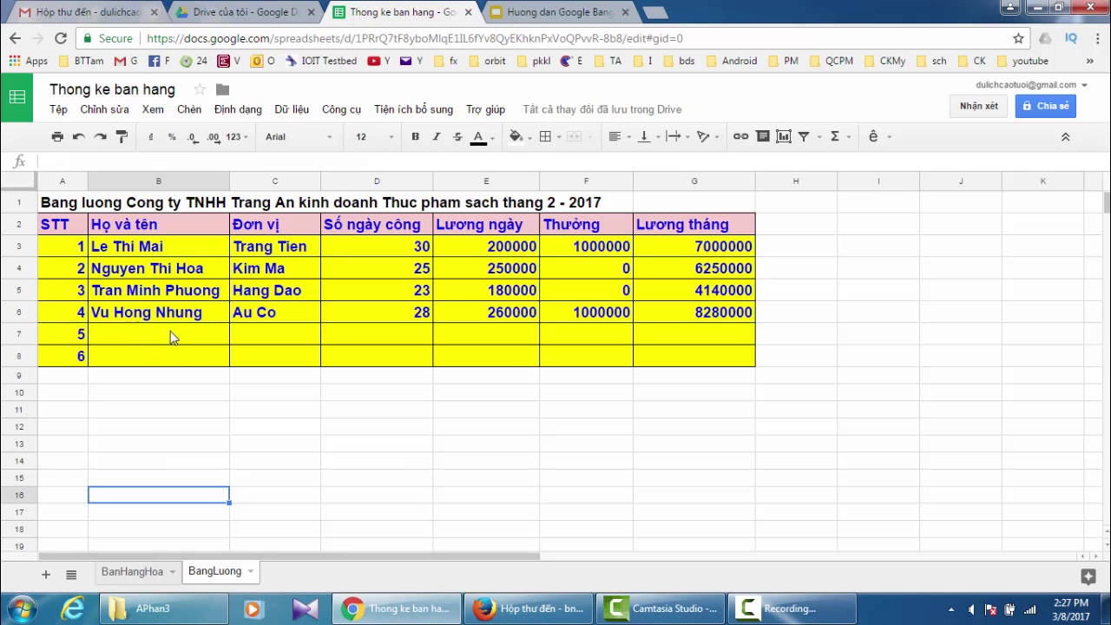
{"action": "left_click", "coordinate": [139, 575]}
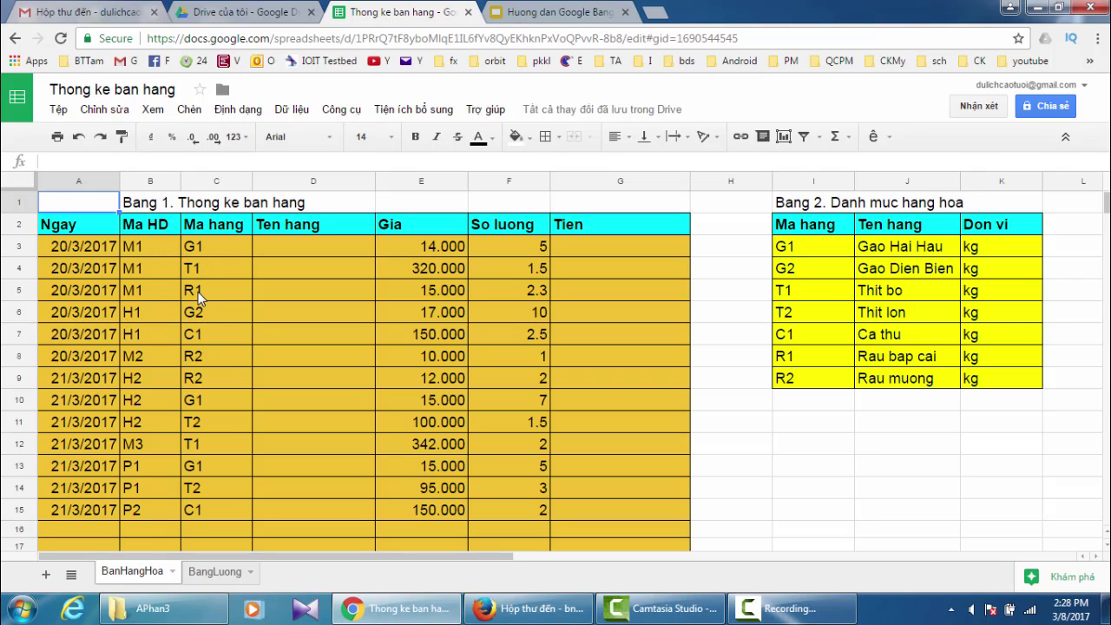
{"action": "left_click", "coordinate": [219, 572]}
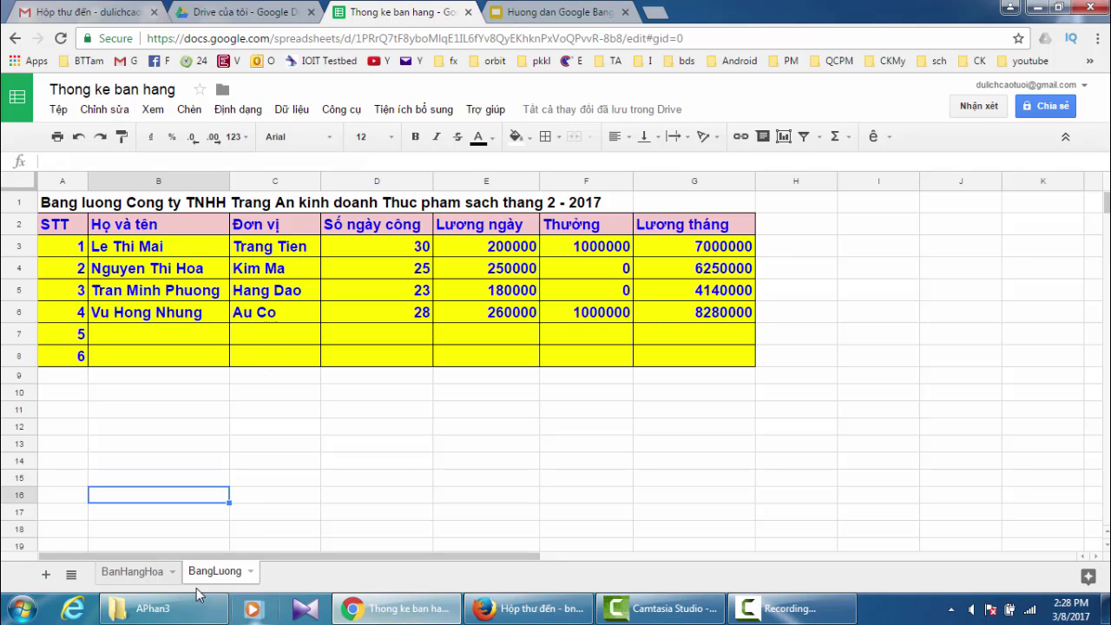
{"action": "left_click", "coordinate": [132, 571]}
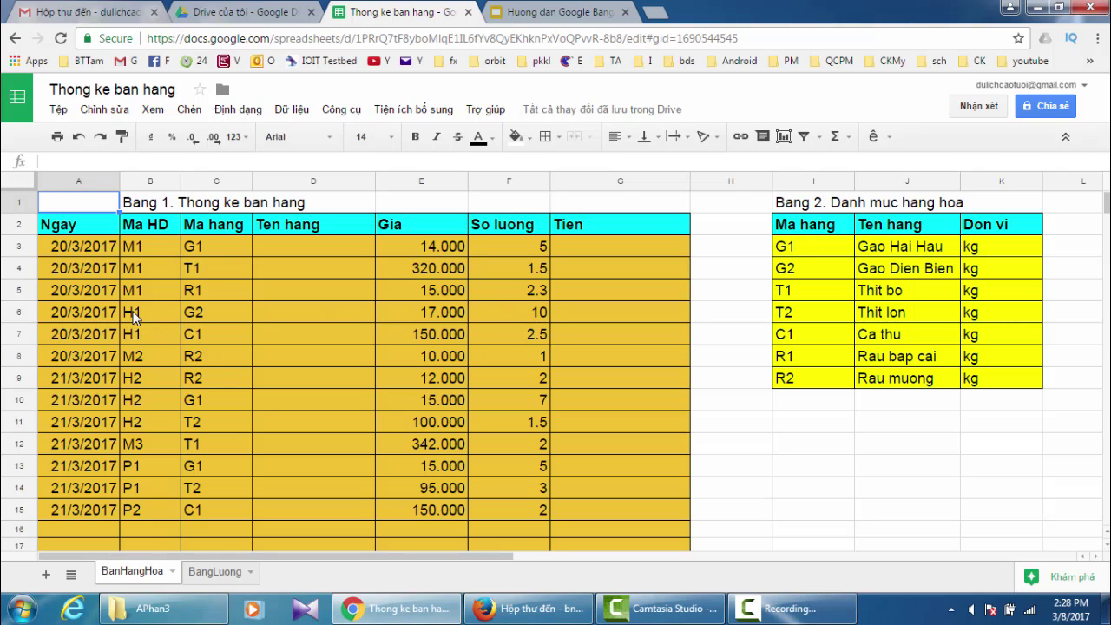
{"action": "left_click", "coordinate": [223, 577]}
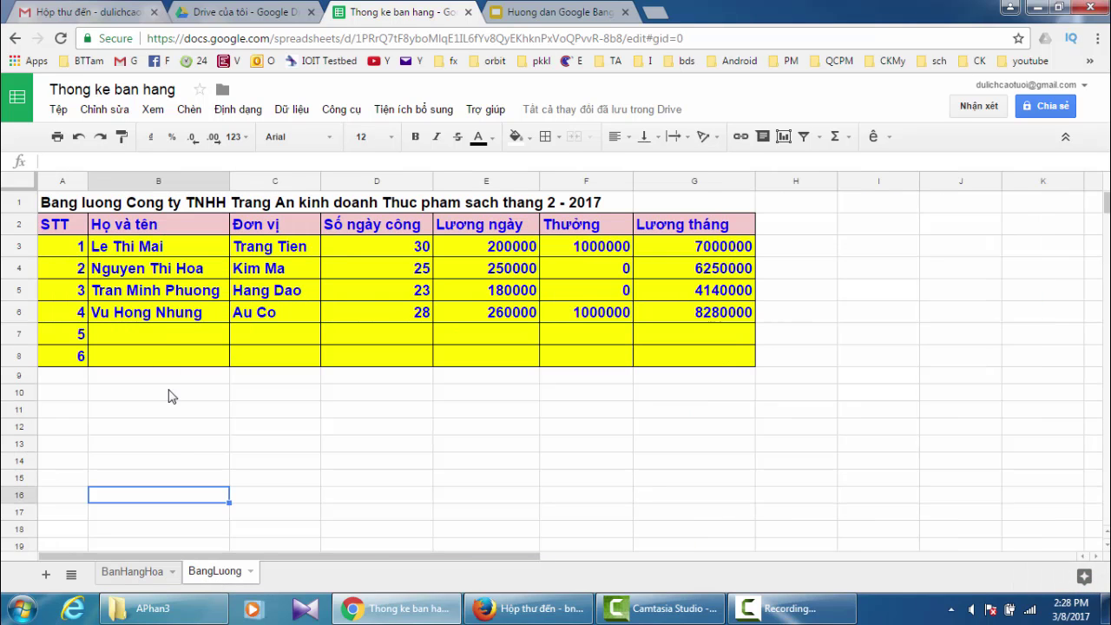
{"action": "left_click", "coordinate": [113, 572]}
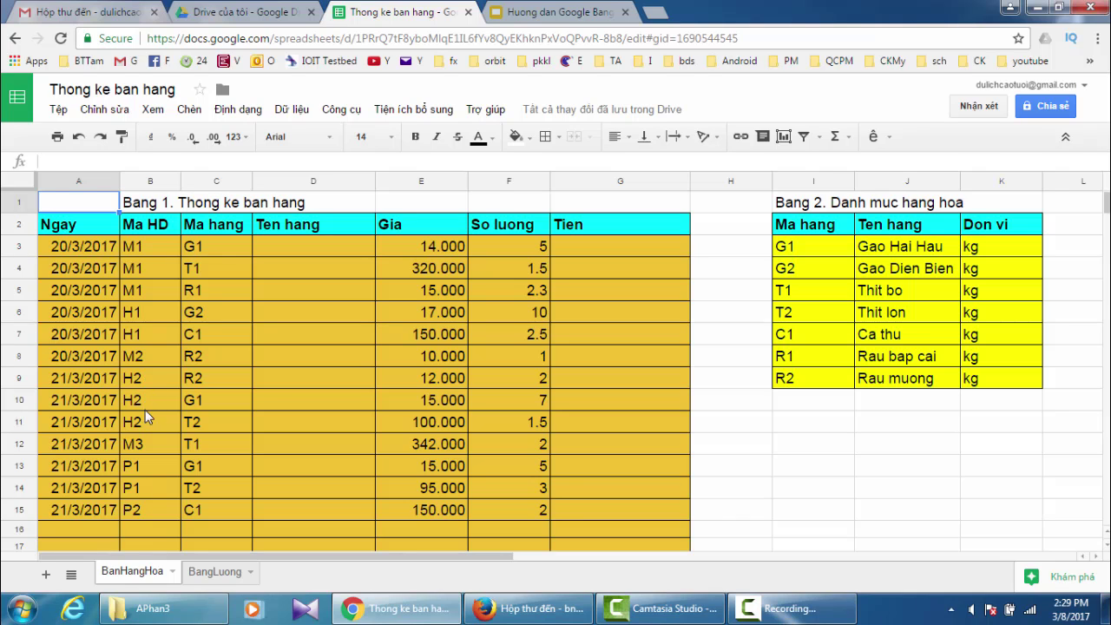
{"action": "left_click", "coordinate": [212, 572]}
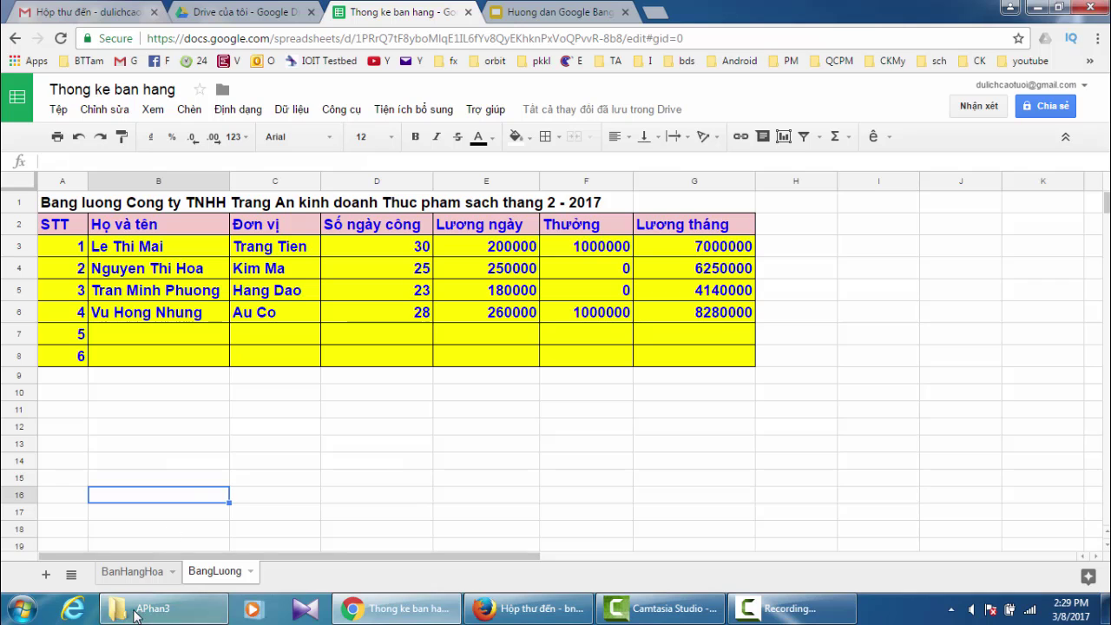
{"action": "left_click", "coordinate": [132, 572]}
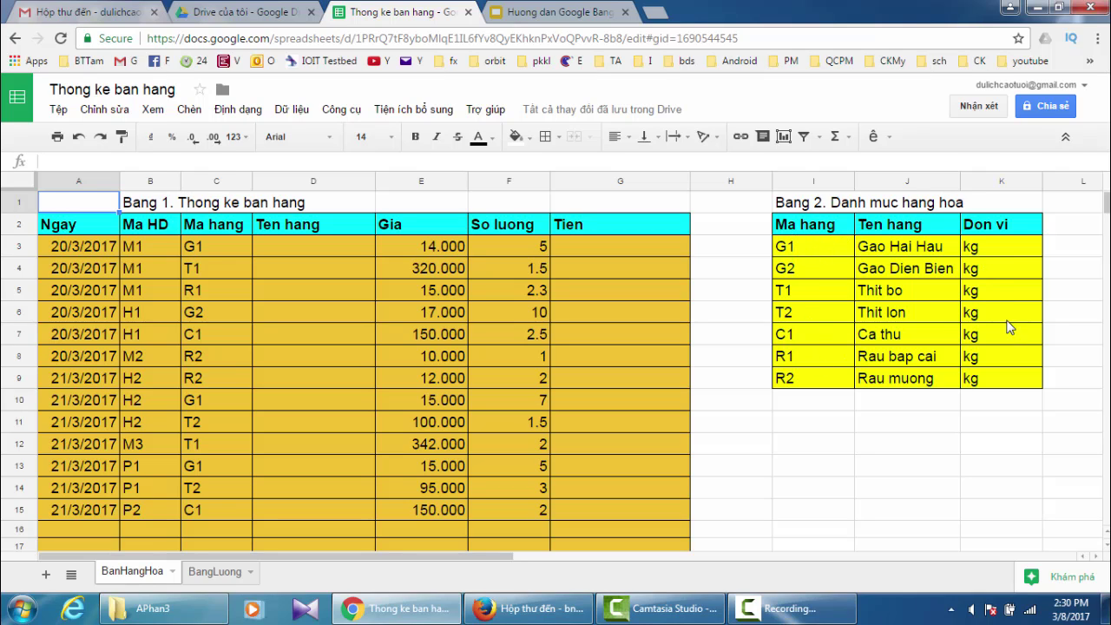
{"action": "left_click", "coordinate": [304, 246]}
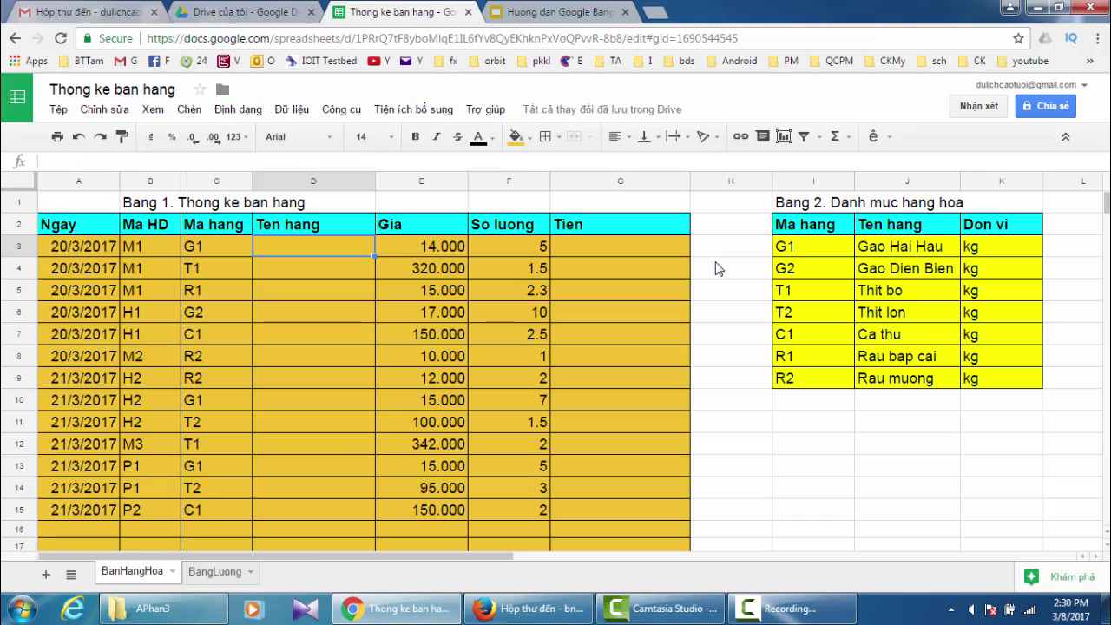
{"action": "type", "text": "="}
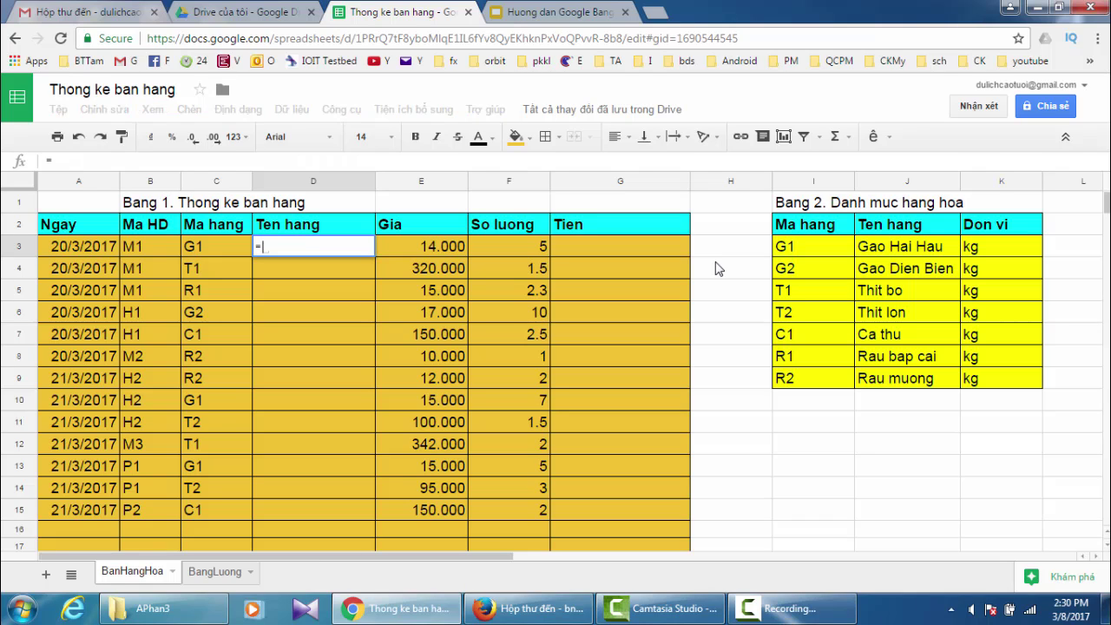
{"action": "type", "text": "vl"}
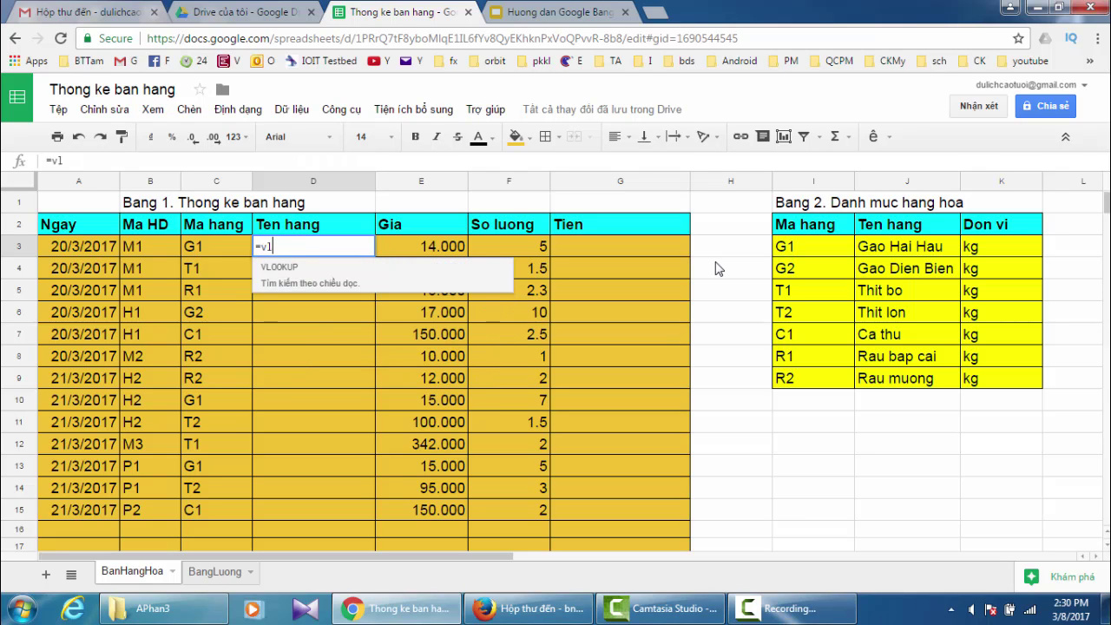
{"action": "type", "text": "ookup("}
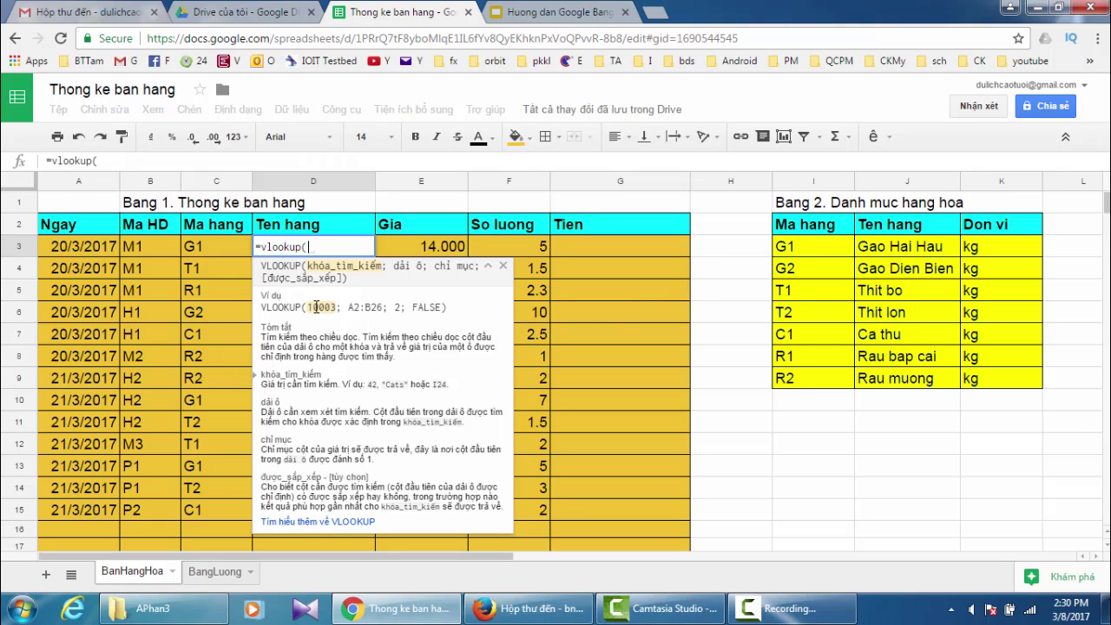
{"action": "left_click", "coordinate": [199, 250]}
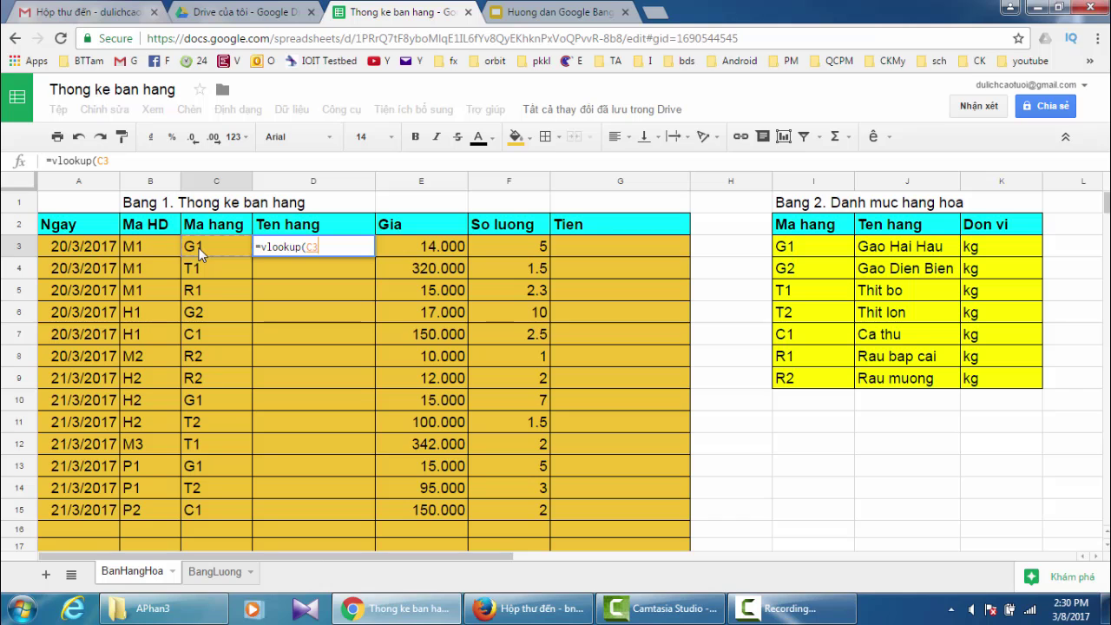
{"action": "type", "text": ","}
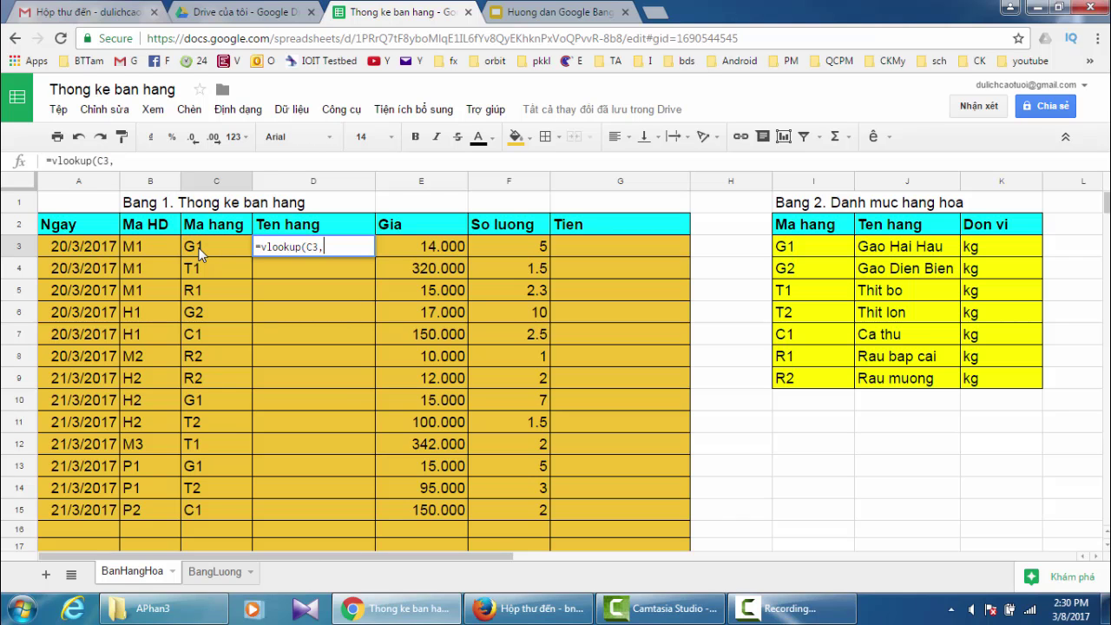
{"action": "key", "text": "BackSpace"}
{"action": "type", "text": ";"}
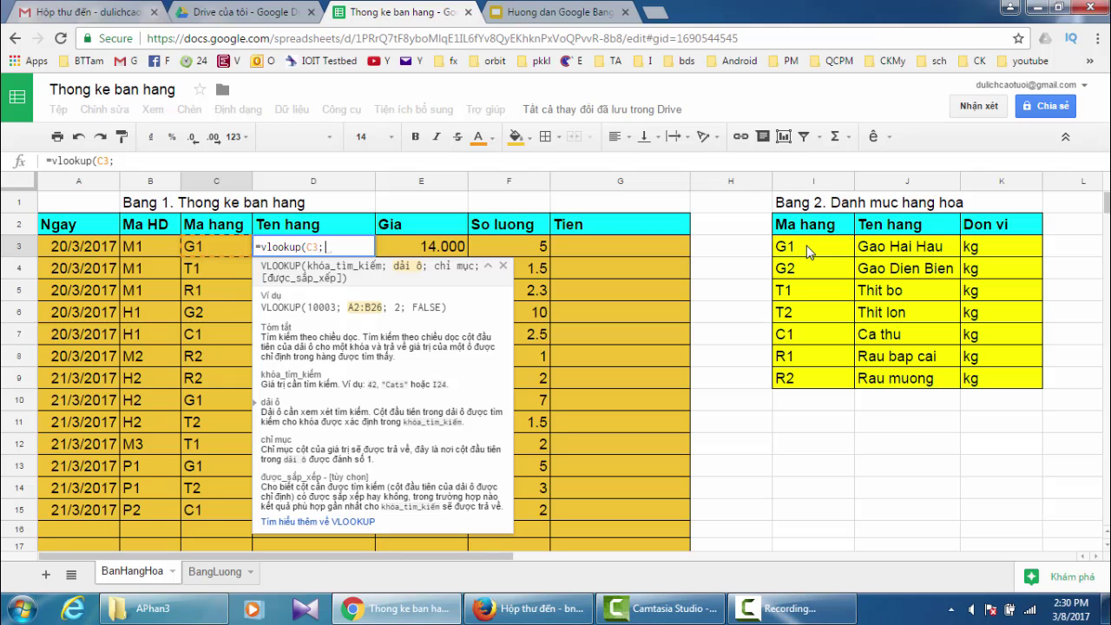
{"action": "left_click_drag", "start_coordinate": [807, 251], "coordinate": [1007, 376]}
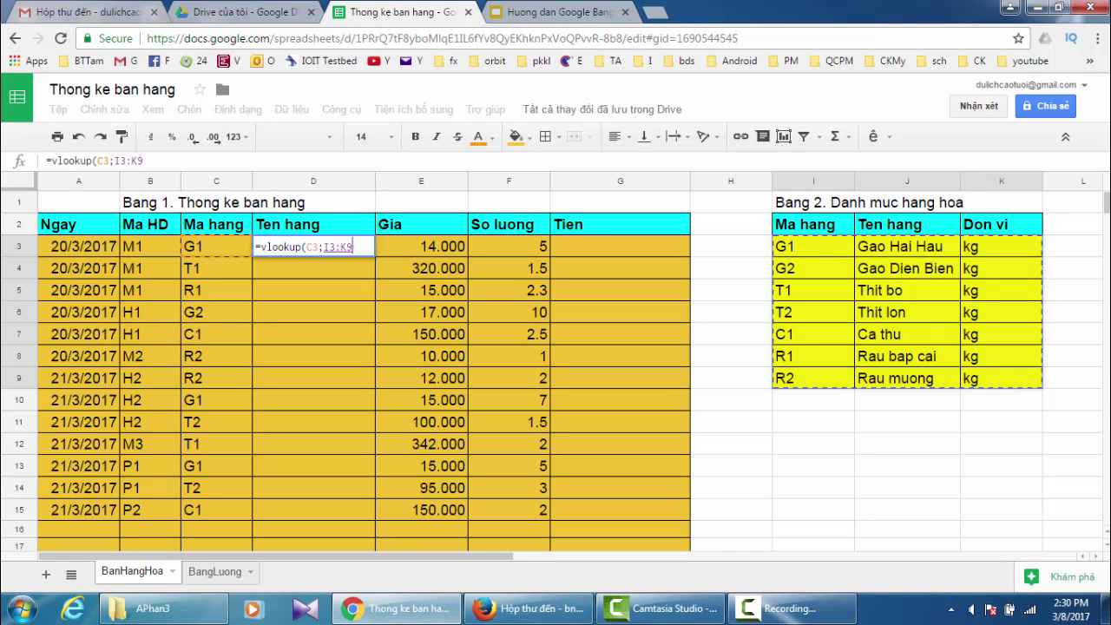
{"action": "key", "text": "F4"}
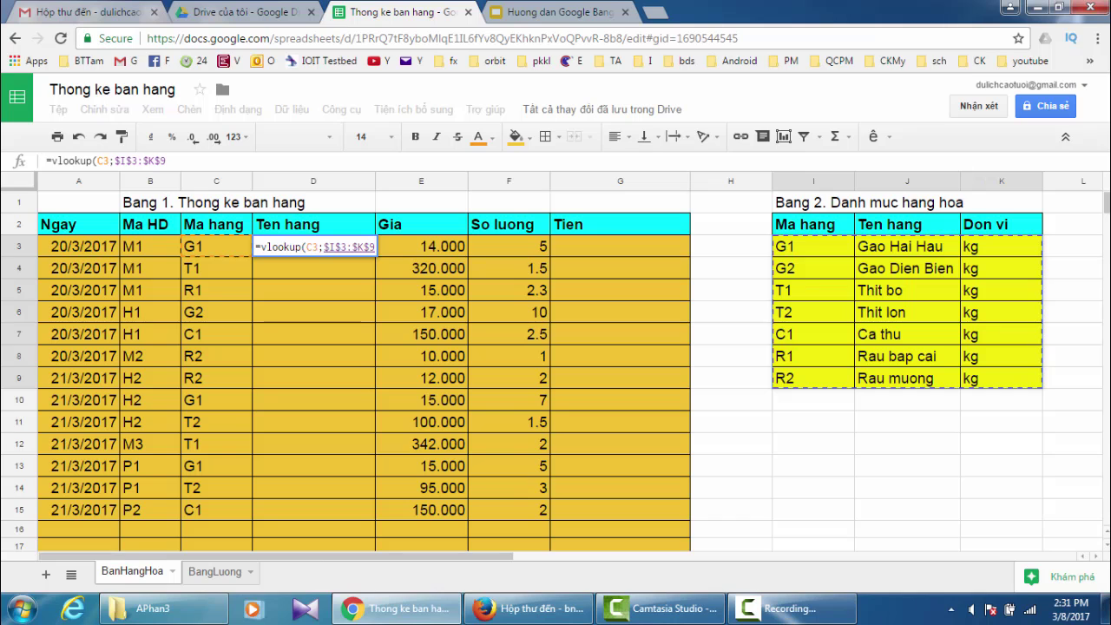
{"action": "type", "text": ";"}
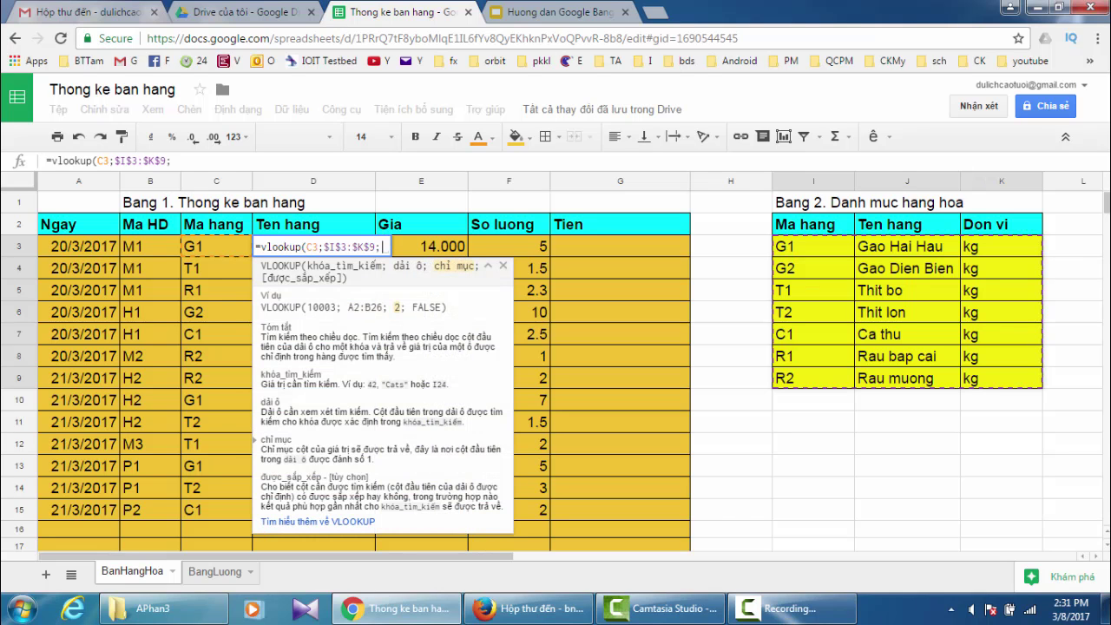
{"action": "type", "text": "2;"}
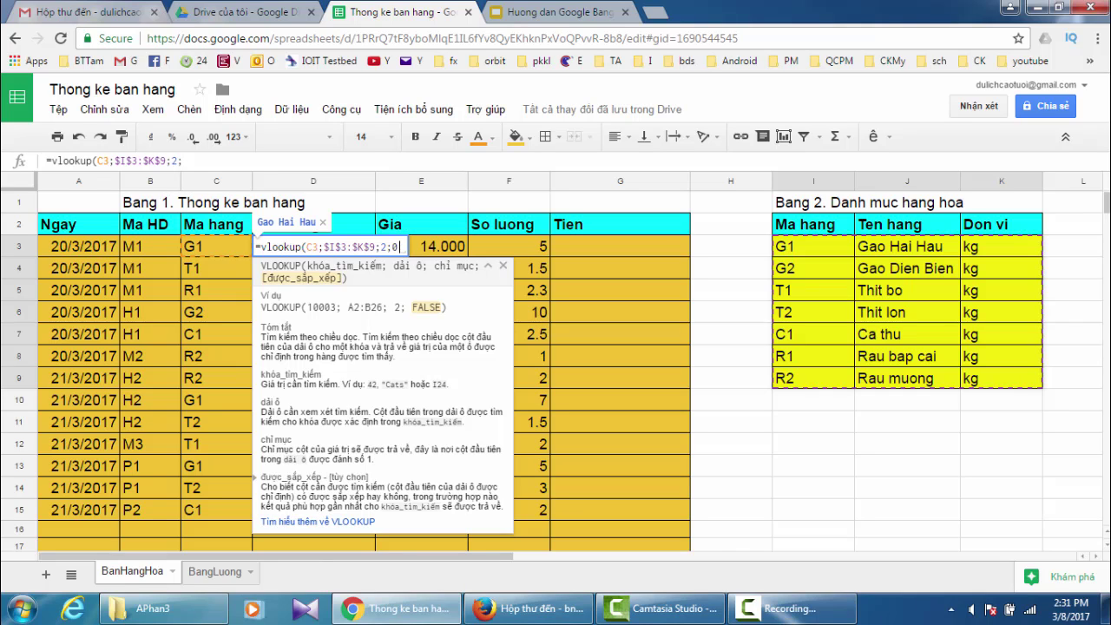
{"action": "type", "text": "0)"}
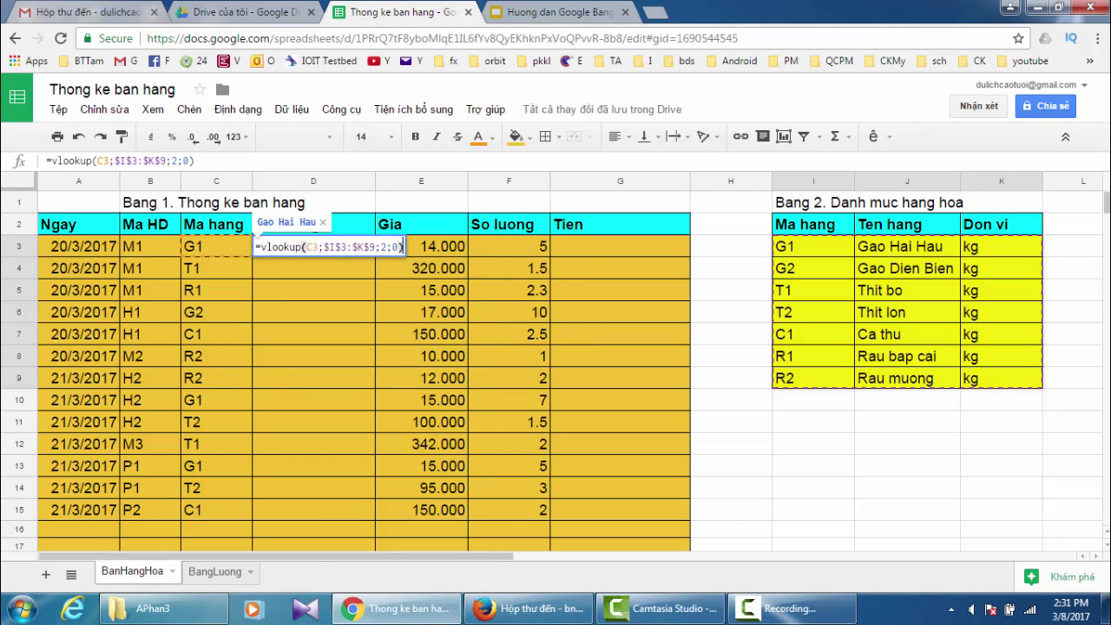
{"action": "key", "text": "Return"}
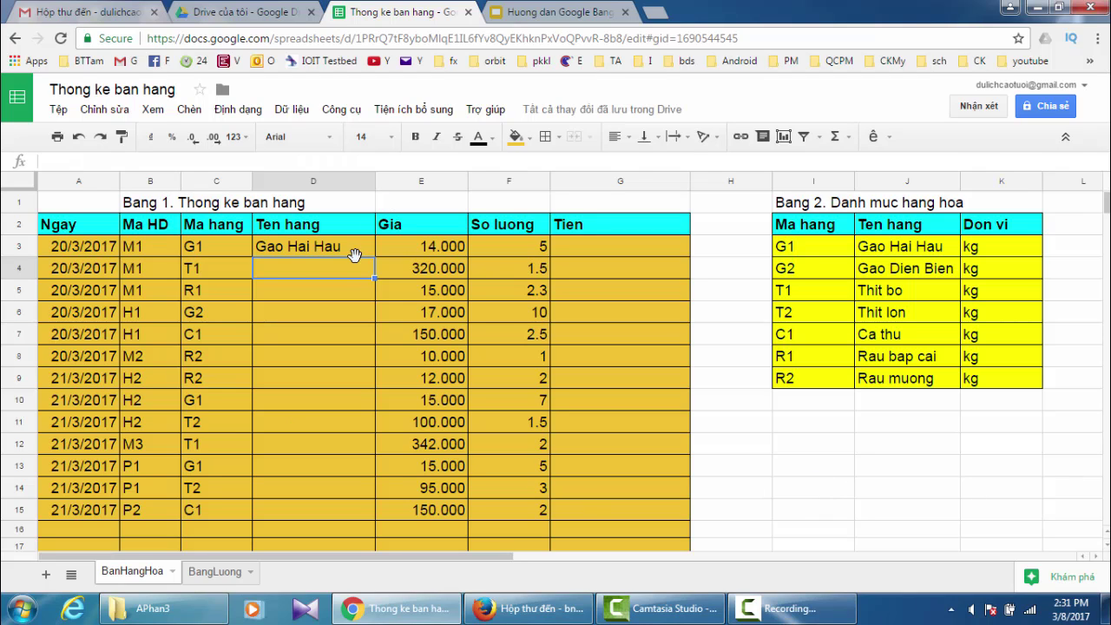
- Copy D3's VLOOKUP formula down to D15 to list product names for all 13 sales
{"action": "left_click", "coordinate": [327, 249]}
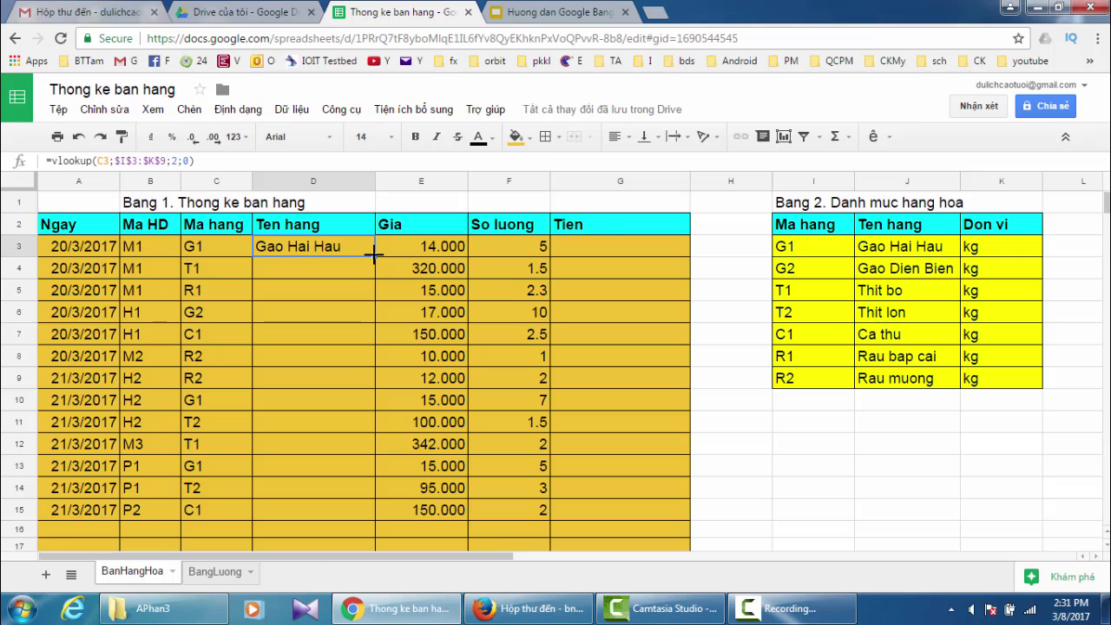
{"action": "left_click_drag", "start_coordinate": [376, 253], "coordinate": [382, 510]}
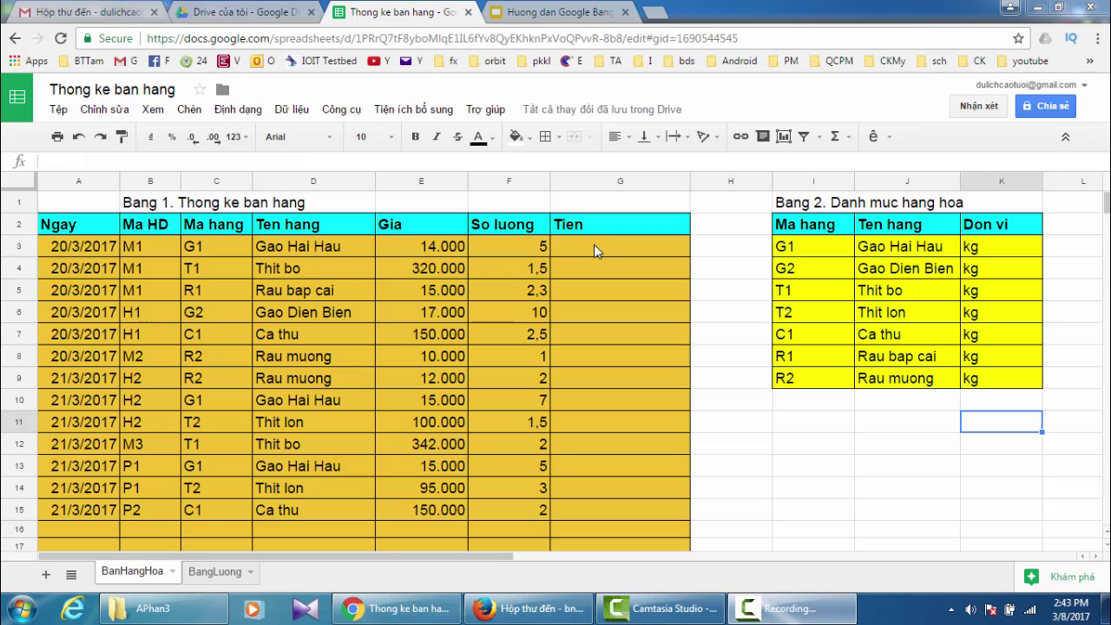
{"action": "left_click", "coordinate": [594, 247]}
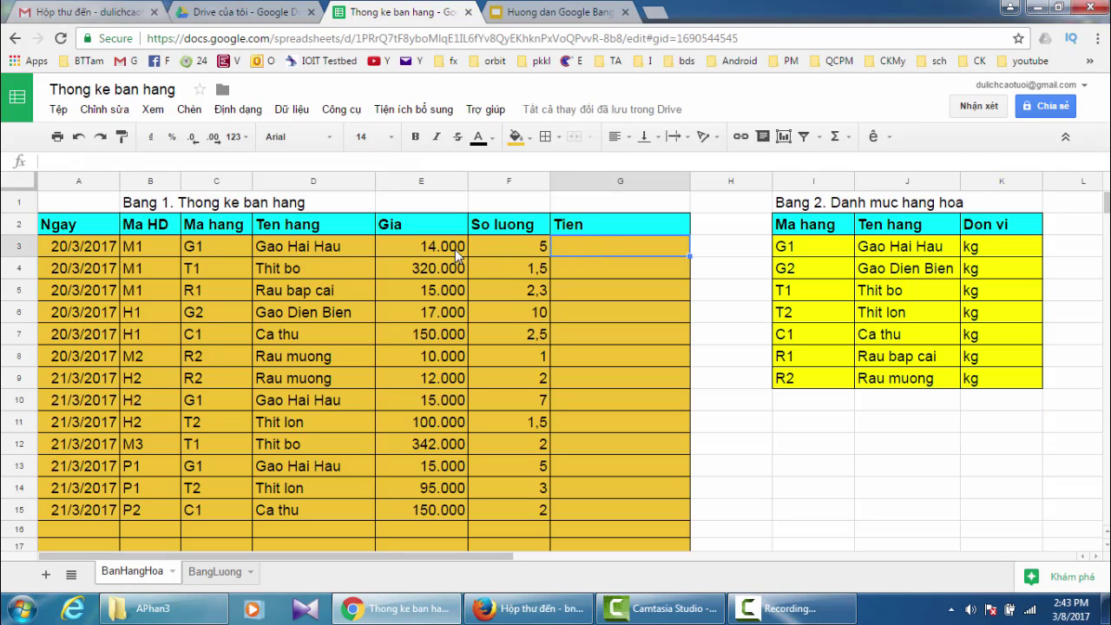
{"action": "left_click", "coordinate": [408, 251]}
{"action": "left_click_drag", "start_coordinate": [408, 254], "coordinate": [433, 515]}
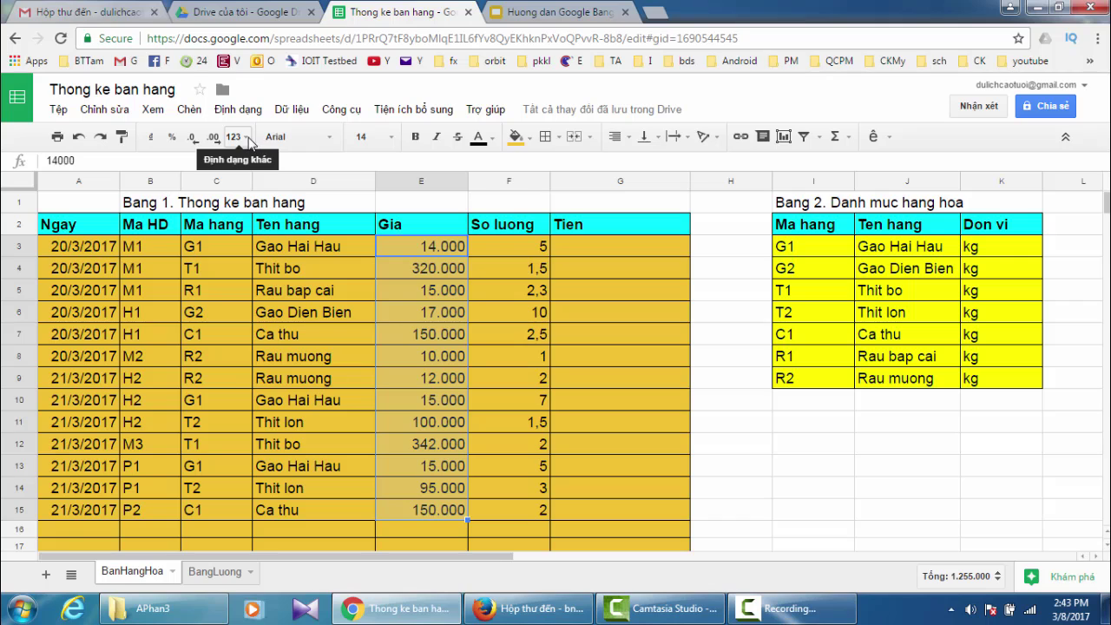
{"action": "left_click", "coordinate": [247, 142]}
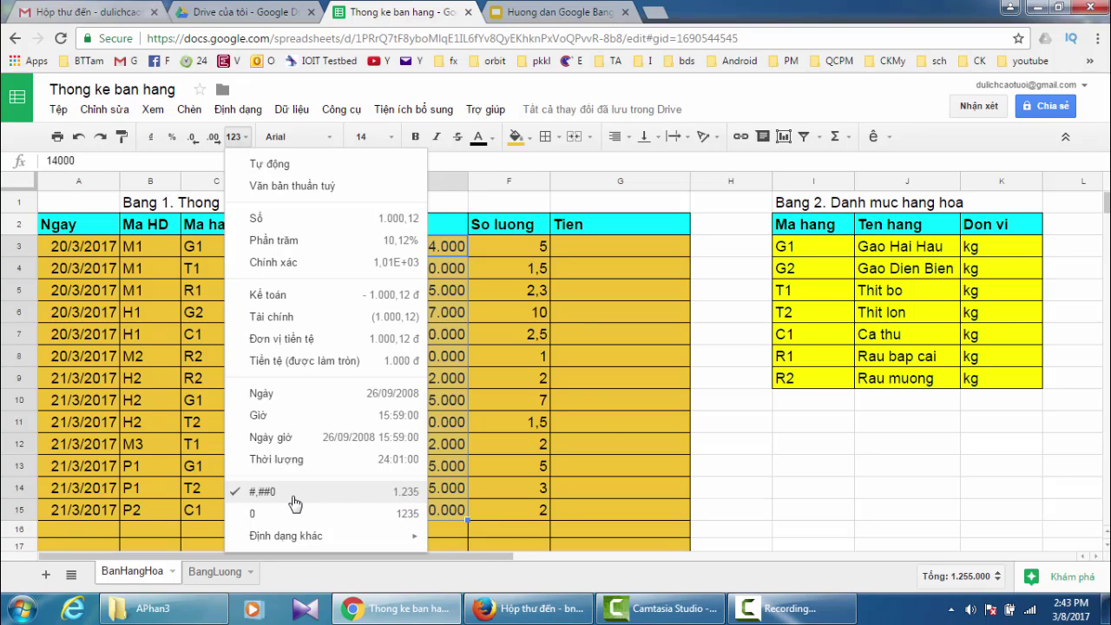
{"action": "left_click", "coordinate": [500, 253]}
{"action": "left_click_drag", "start_coordinate": [498, 246], "coordinate": [509, 503]}
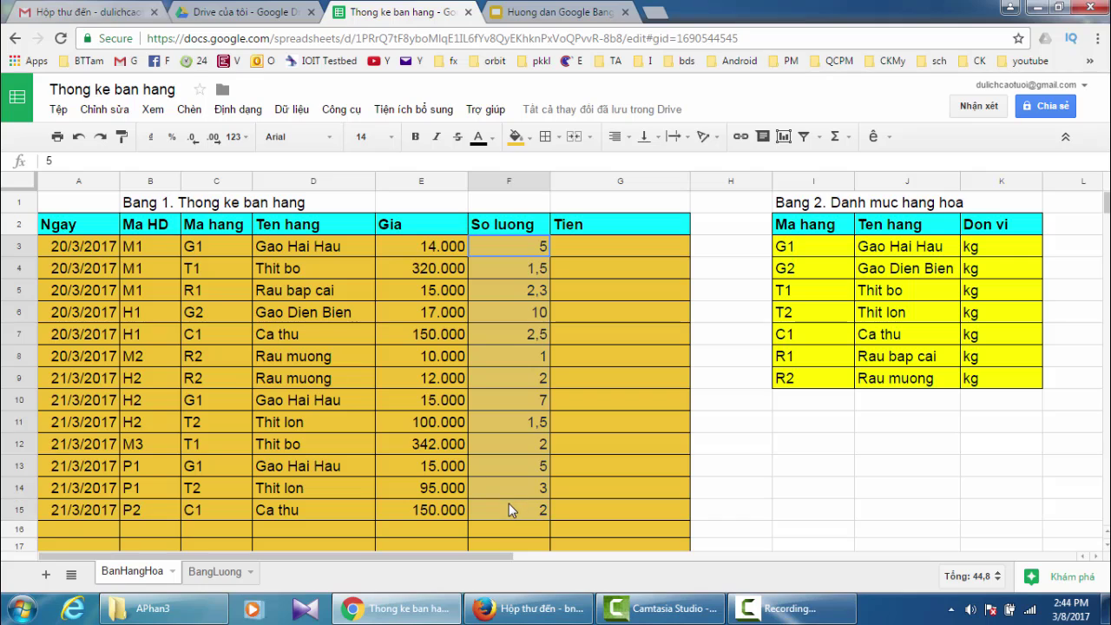
{"action": "left_click", "coordinate": [248, 143]}
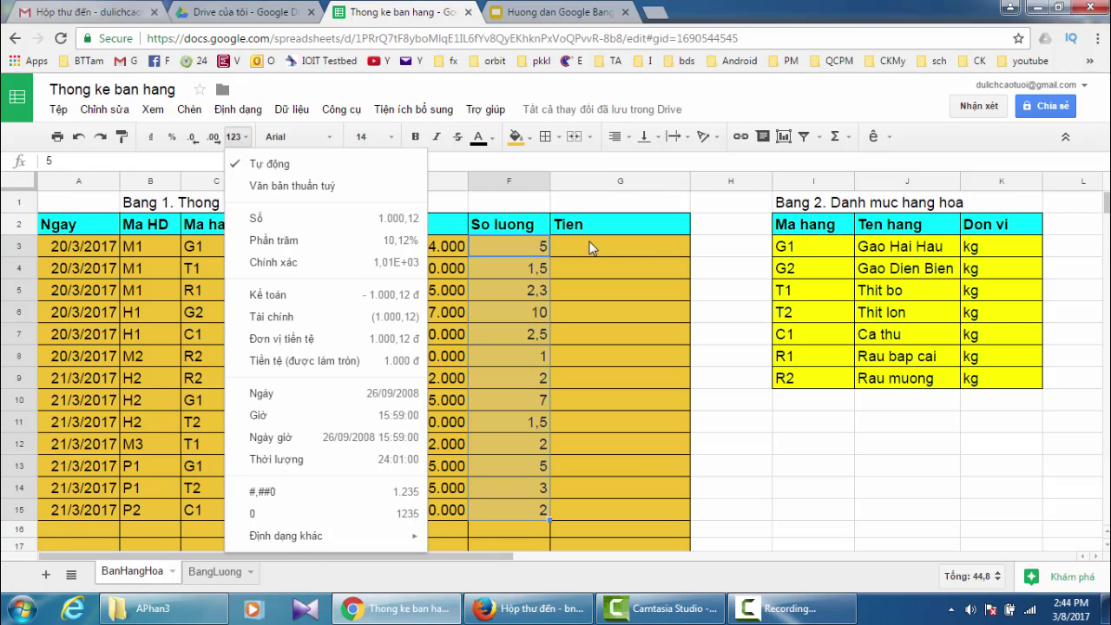
- Enter =E3*F3 in G3 and fill it down to G15 for each sale's amount
{"action": "left_click", "coordinate": [633, 244]}
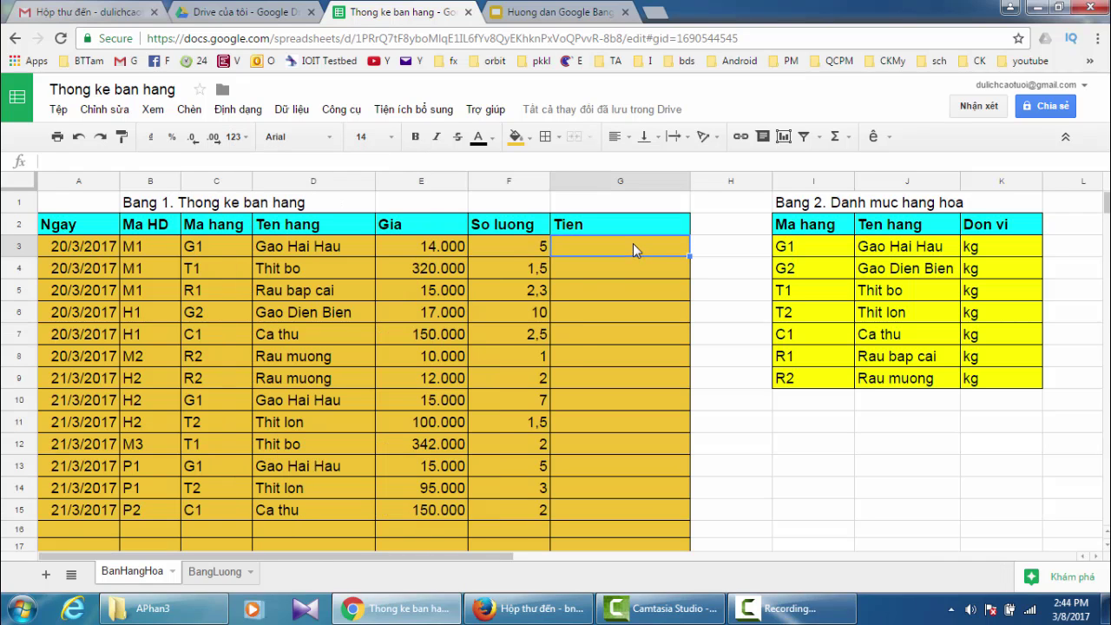
{"action": "type", "text": "="}
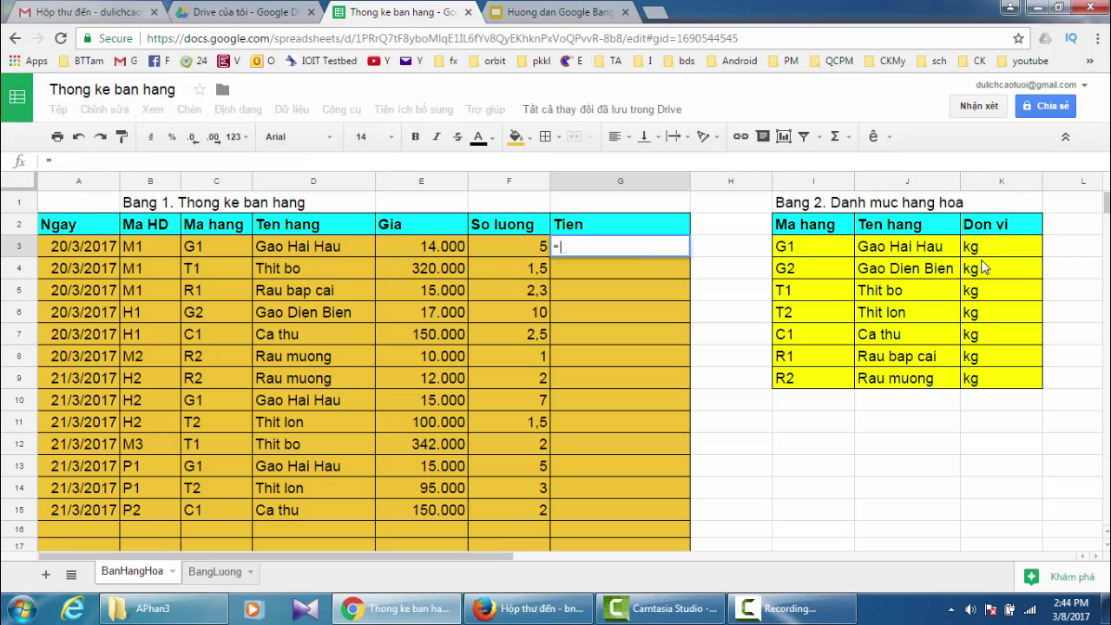
{"action": "left_click", "coordinate": [422, 246]}
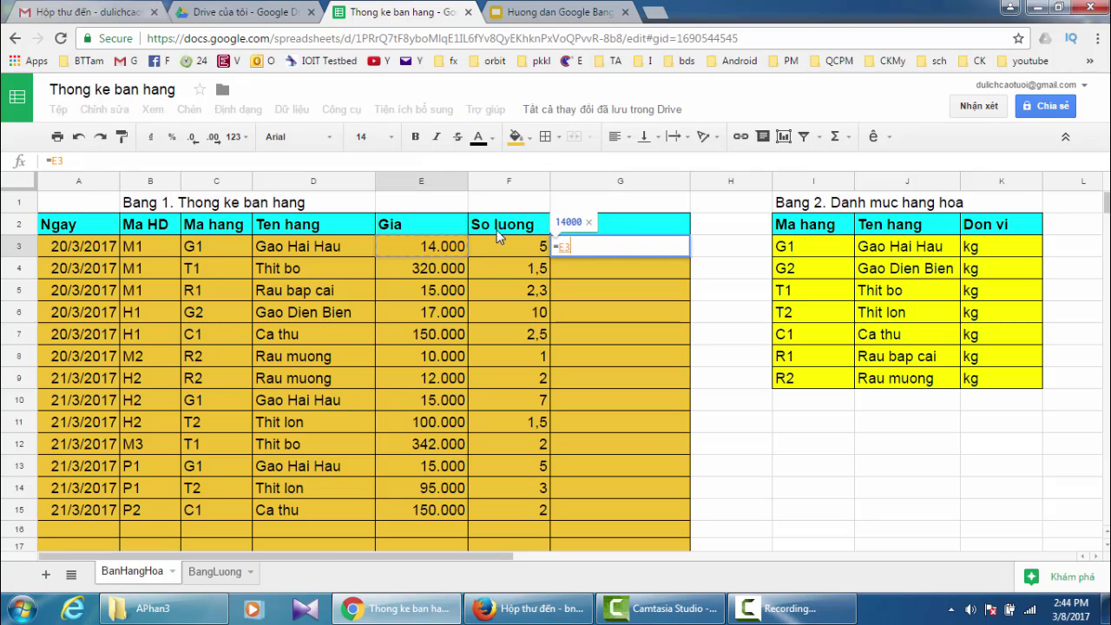
{"action": "type", "text": "*"}
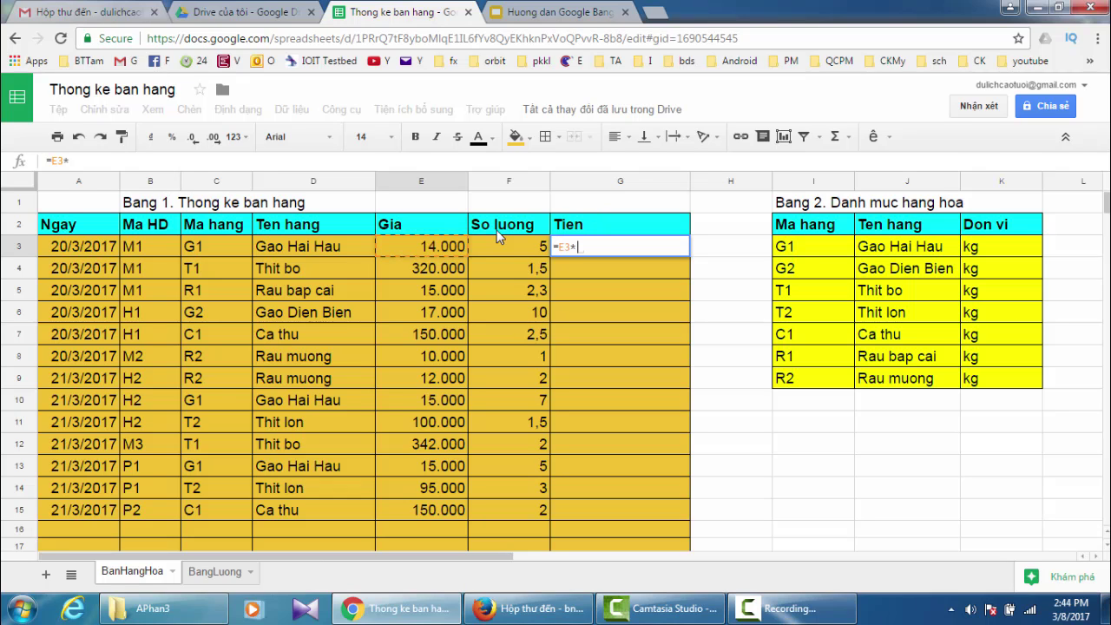
{"action": "left_click", "coordinate": [501, 247]}
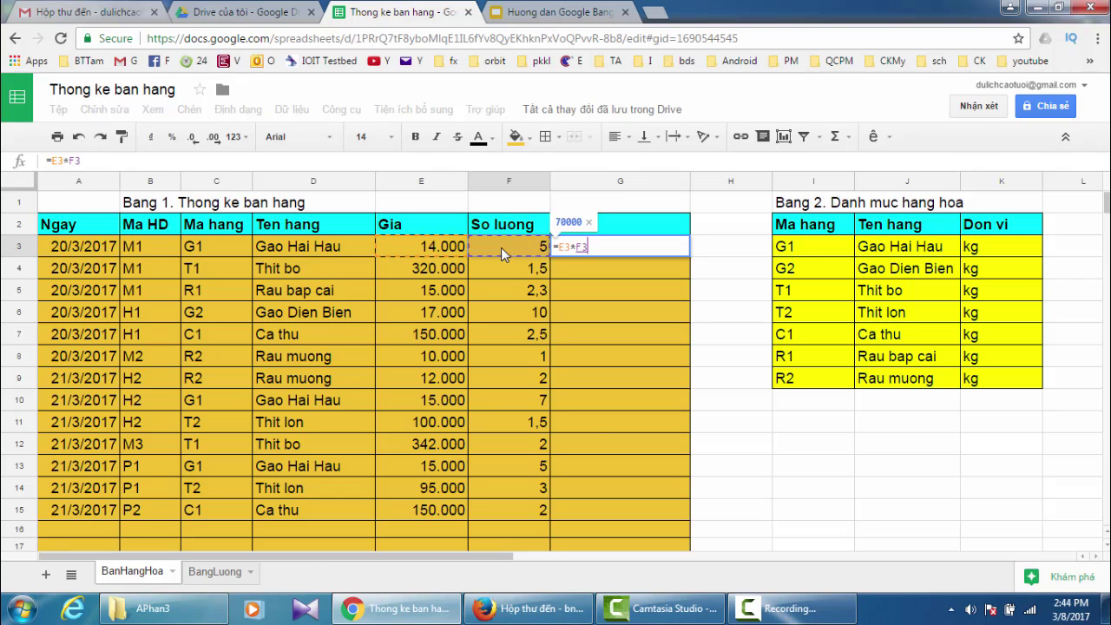
{"action": "key", "text": "Return"}
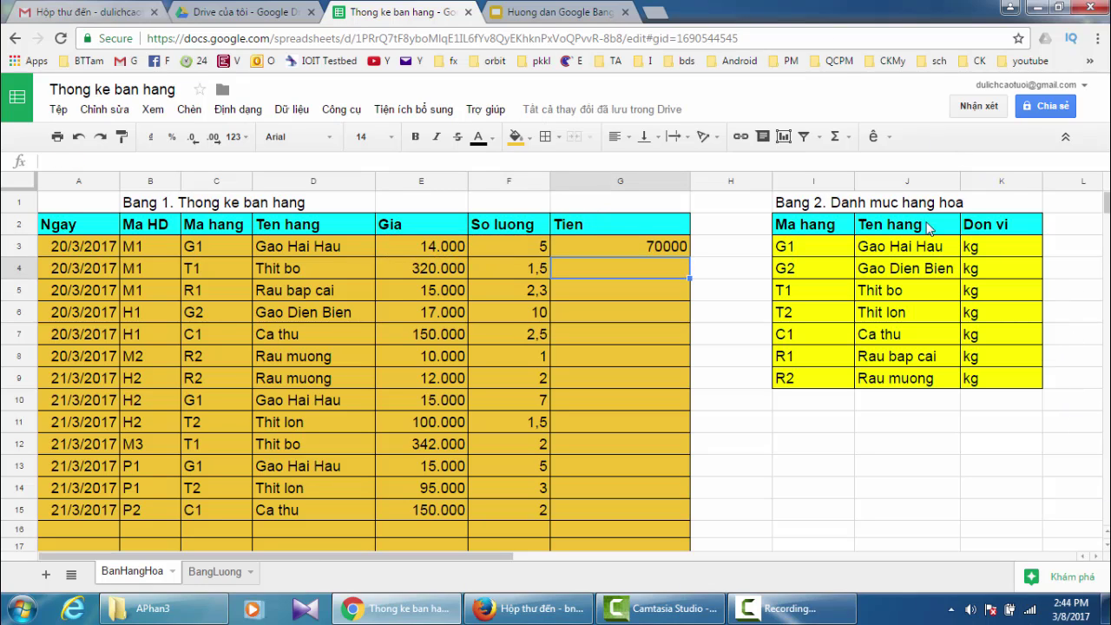
{"action": "left_click", "coordinate": [635, 246]}
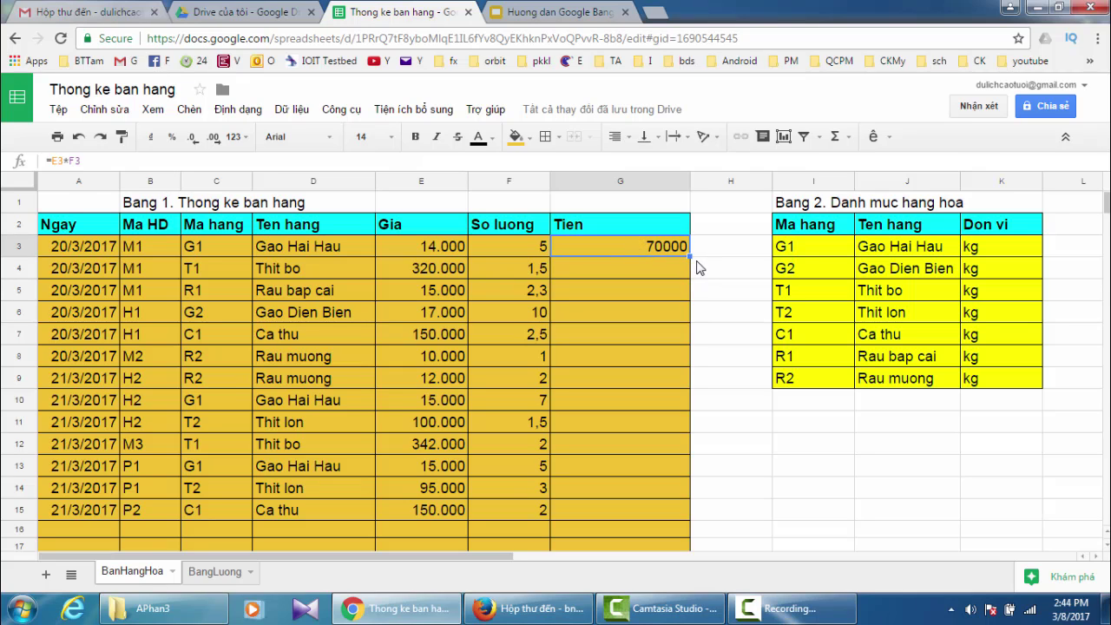
{"action": "left_click_drag", "start_coordinate": [691, 256], "coordinate": [680, 501]}
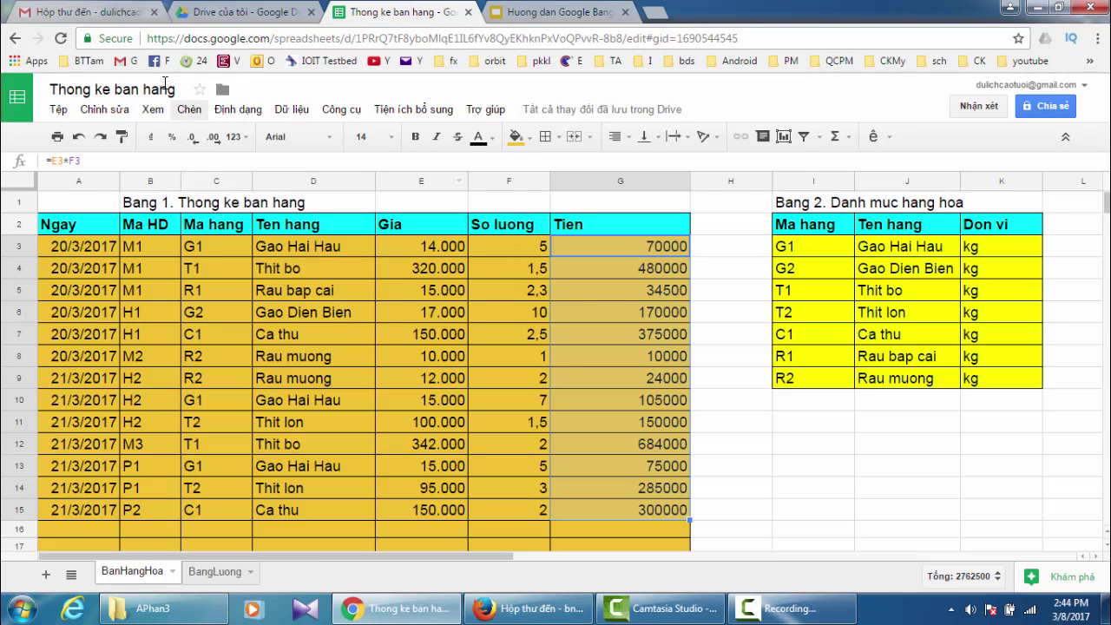
- Apply the #,##0 thousands-separator number format to the Tien amounts in G3:G15
{"action": "left_click", "coordinate": [244, 139]}
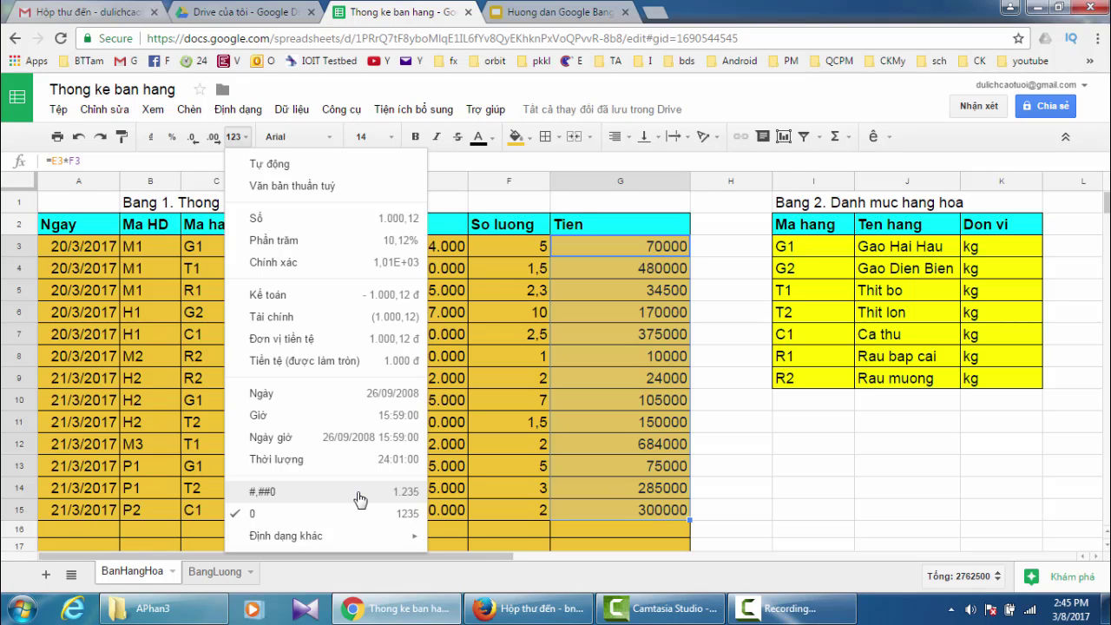
{"action": "left_click", "coordinate": [359, 500]}
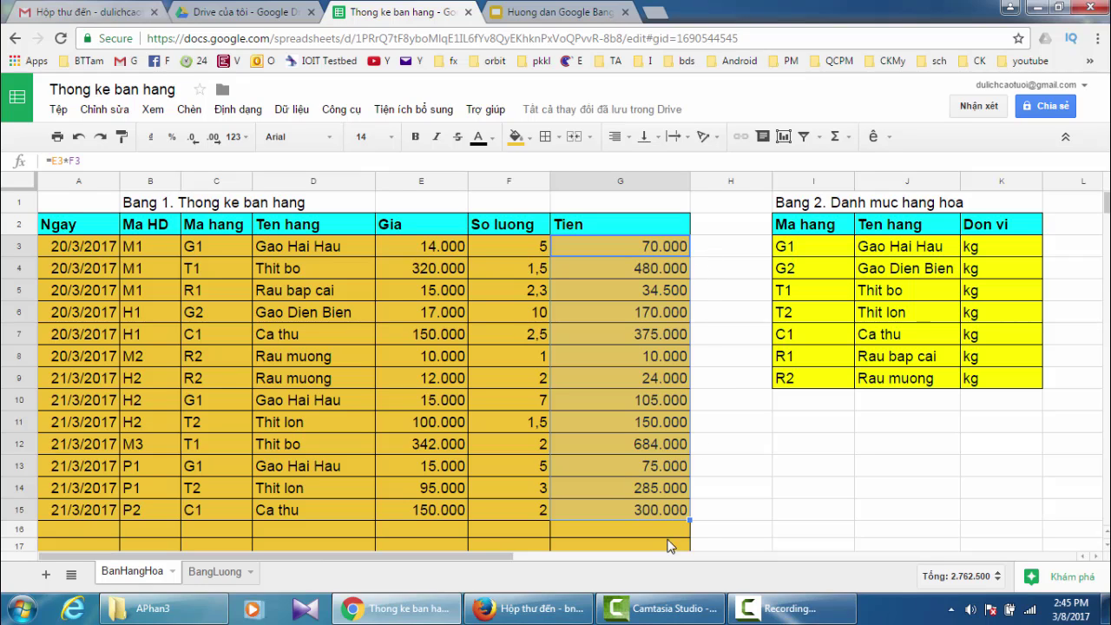
{"action": "left_click", "coordinate": [707, 531]}
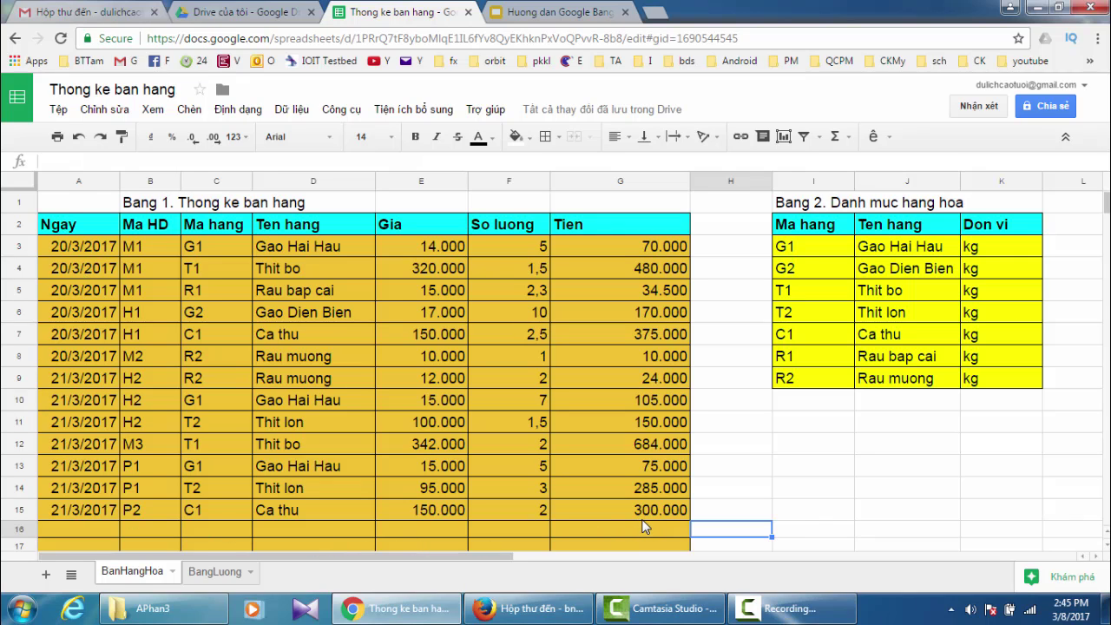
{"action": "left_click", "coordinate": [580, 19]}
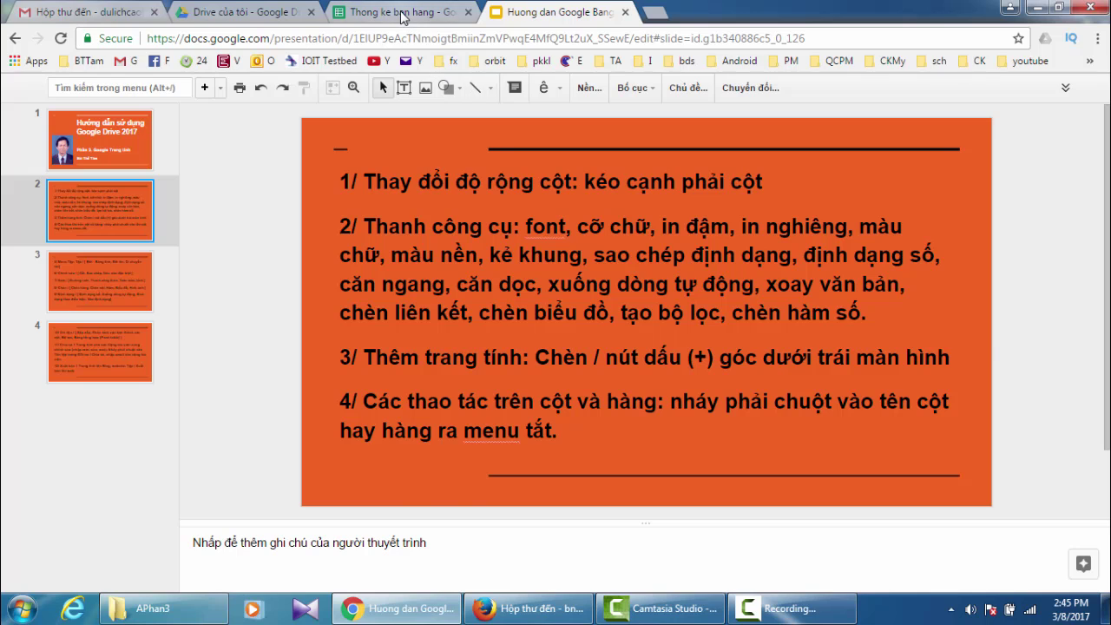
{"action": "left_click", "coordinate": [401, 12]}
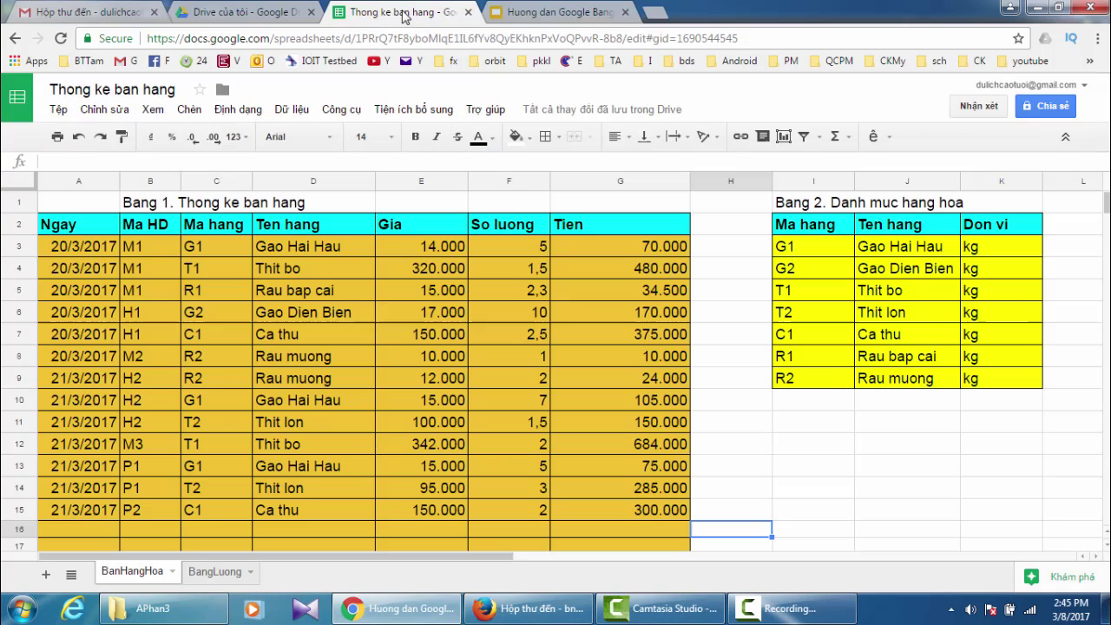
- Add a blank sheet Trang tính4 and move its tab after BangLuong
{"action": "left_click", "coordinate": [46, 576]}
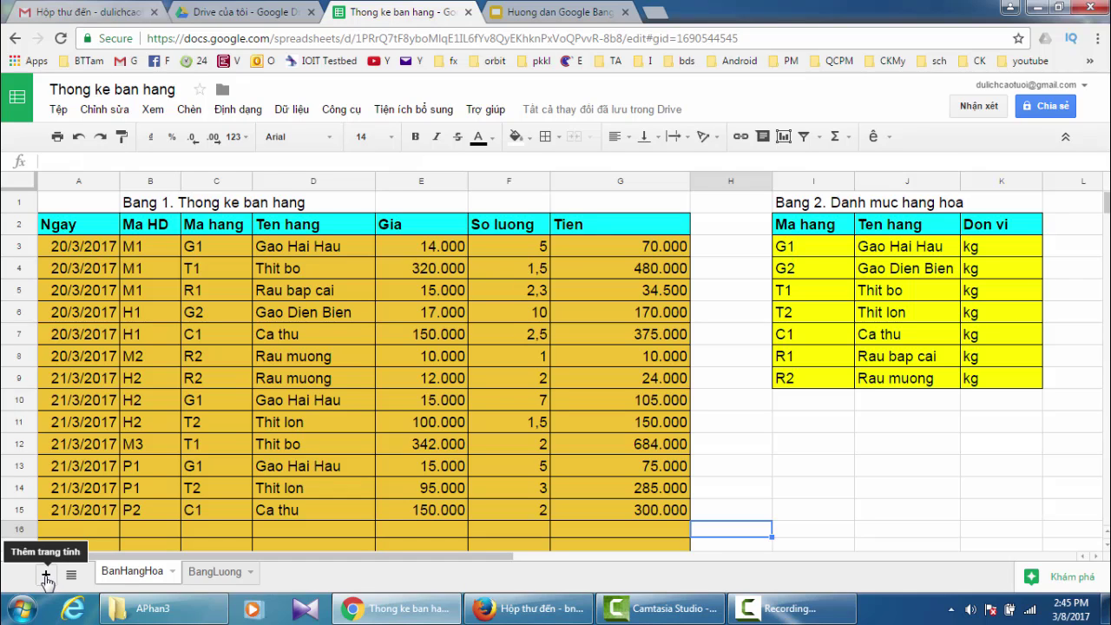
{"action": "left_click", "coordinate": [46, 577]}
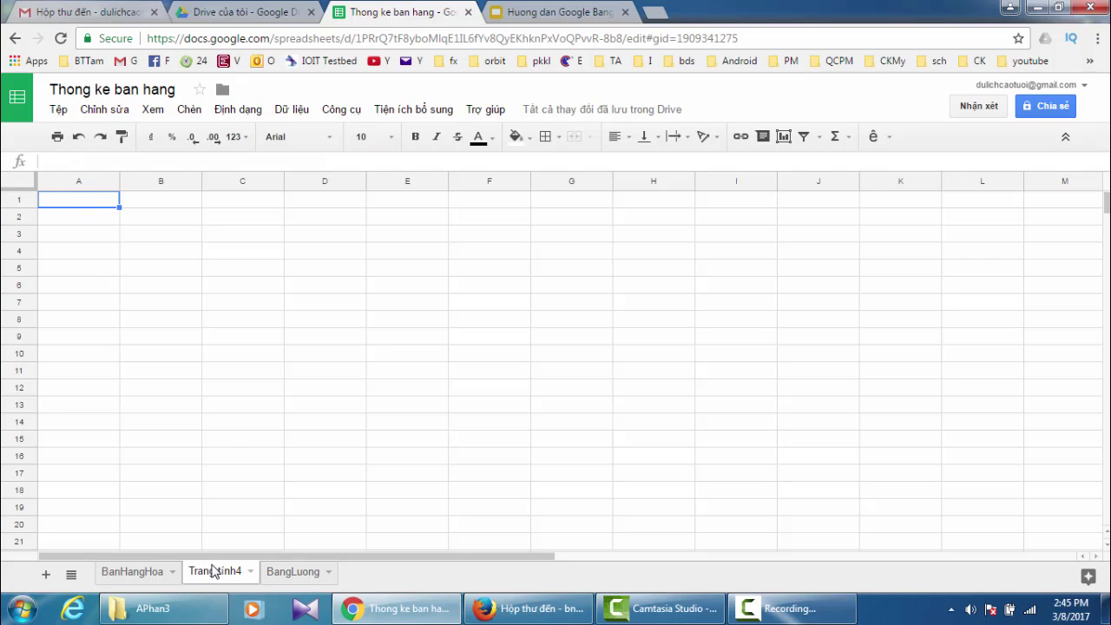
{"action": "left_click_drag", "start_coordinate": [213, 568], "coordinate": [299, 580]}
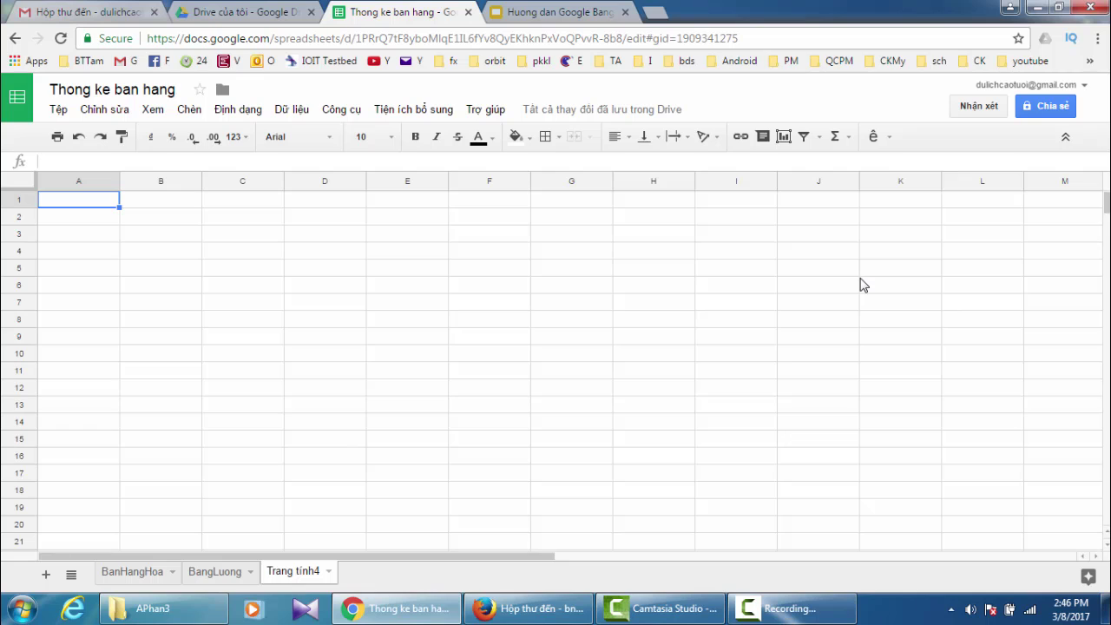
- Enter the heading 'Dien thoai cua khach hang' in A1 of Trang tính4
{"action": "type", "text": "Dien thoai cua k"}
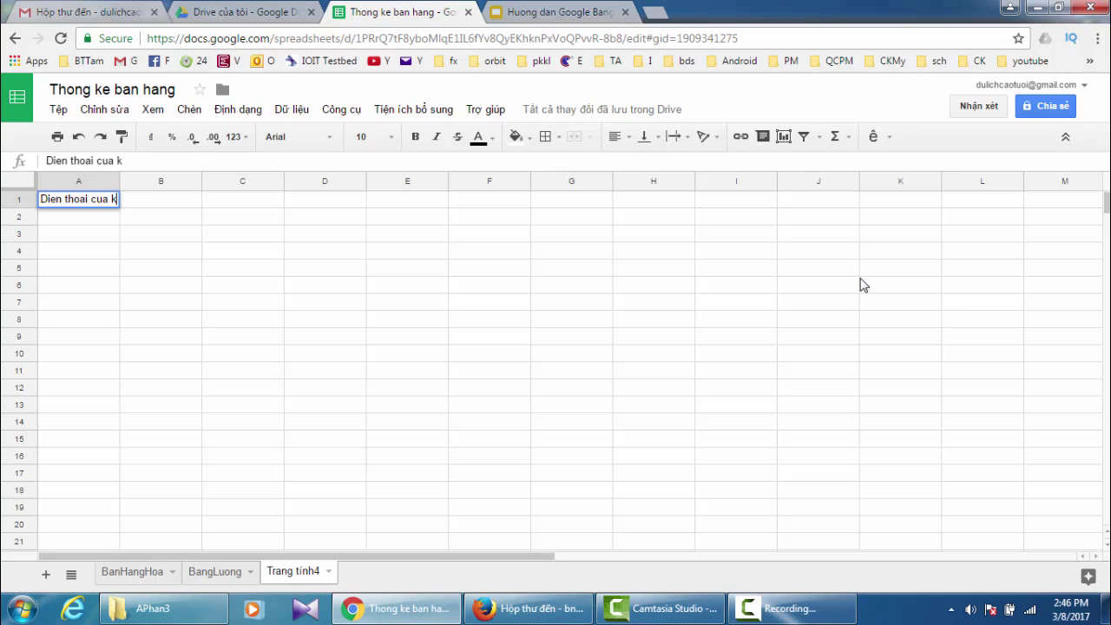
{"action": "type", "text": "hach hang"}
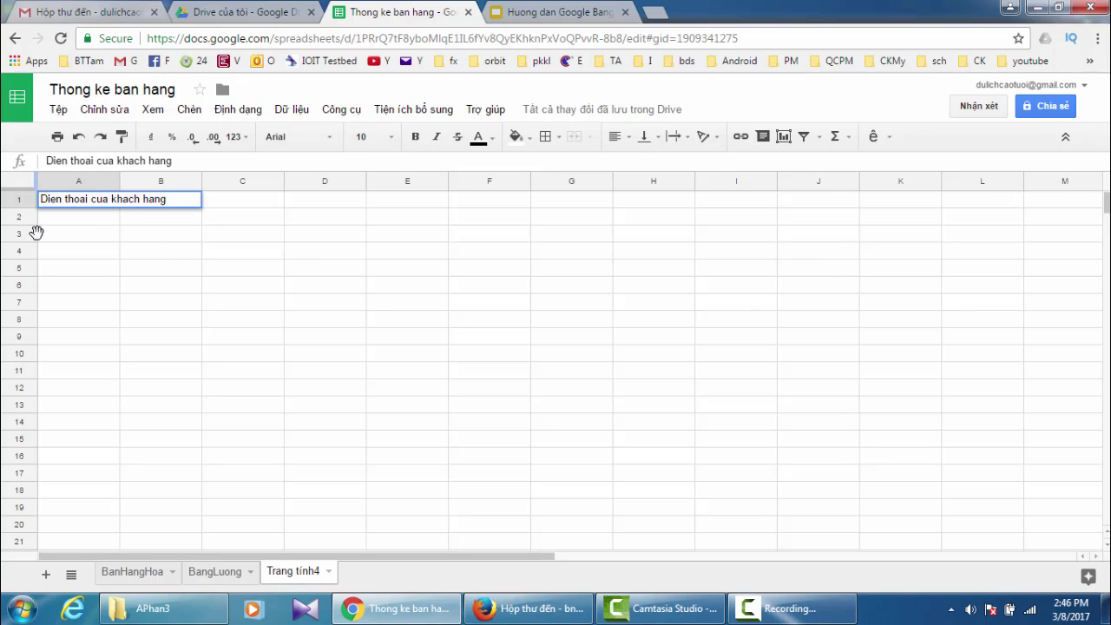
{"action": "key", "text": "Return"}
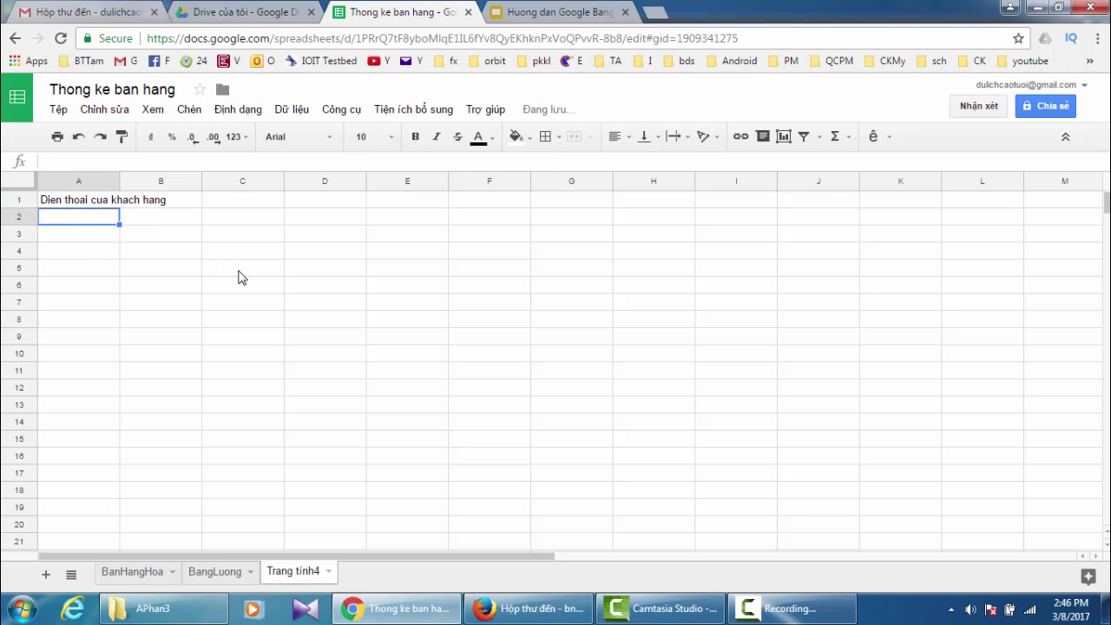
- Check the Google Slides guide, then return to the spreadsheet's BanHangHoa sheet
{"action": "left_click", "coordinate": [540, 17]}
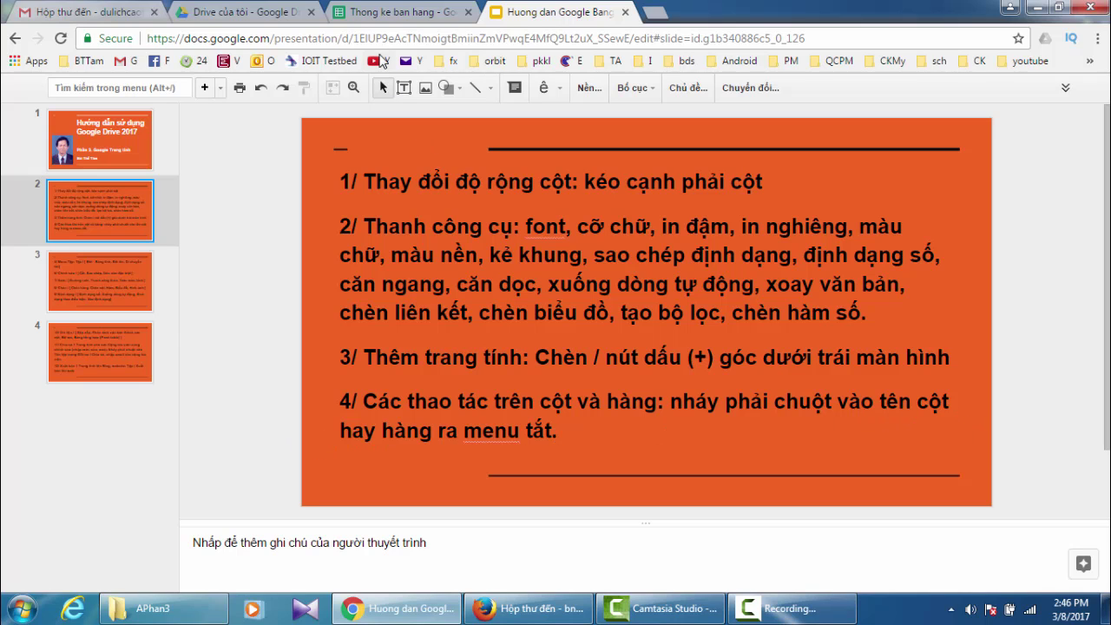
{"action": "left_click", "coordinate": [395, 14]}
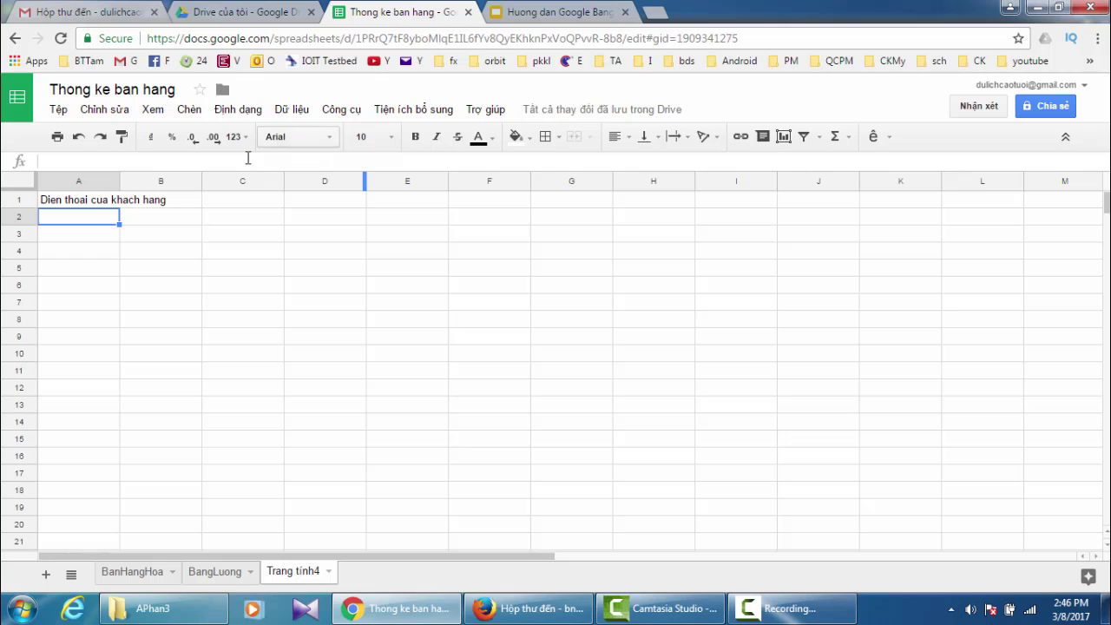
{"action": "left_click", "coordinate": [159, 569]}
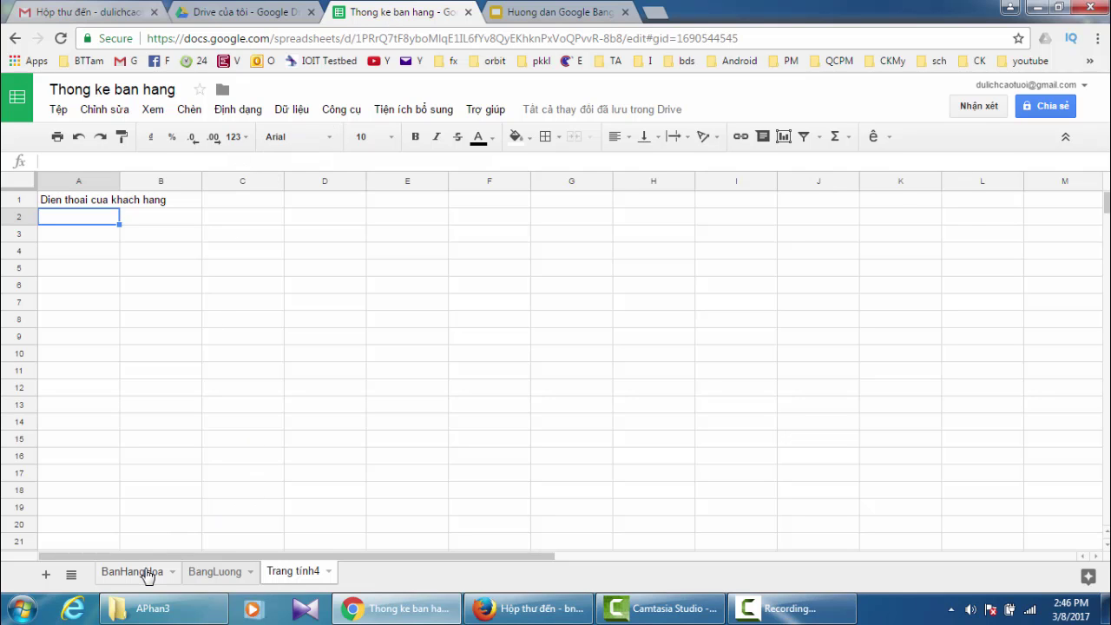
- Show column A's header dropdown actions, then the right-click actions for row 1
{"action": "left_click", "coordinate": [73, 178]}
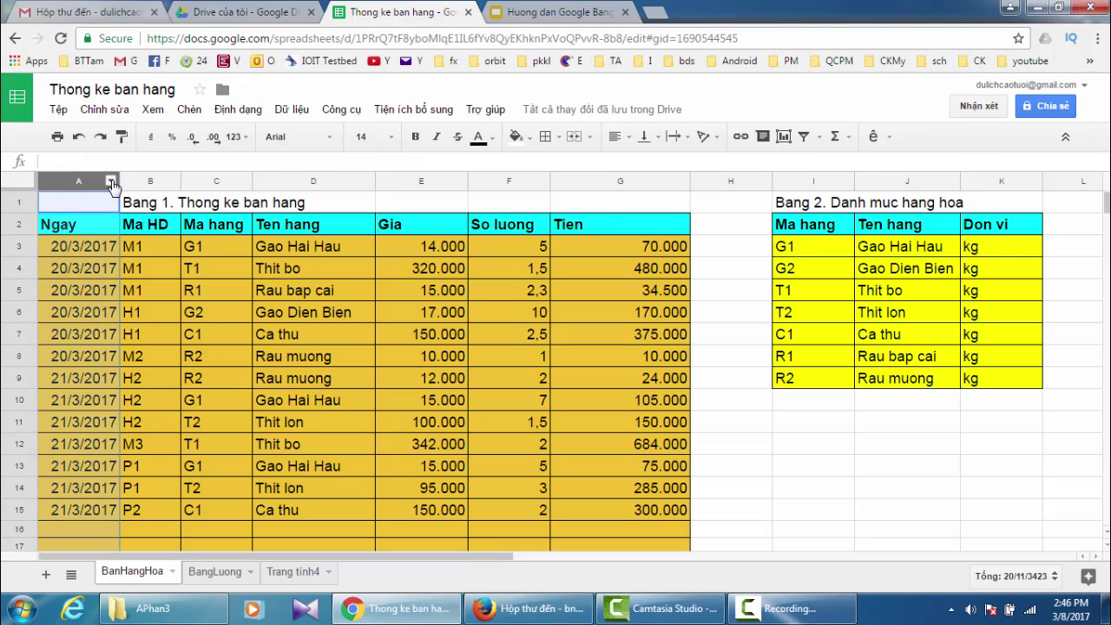
{"action": "left_click", "coordinate": [111, 182]}
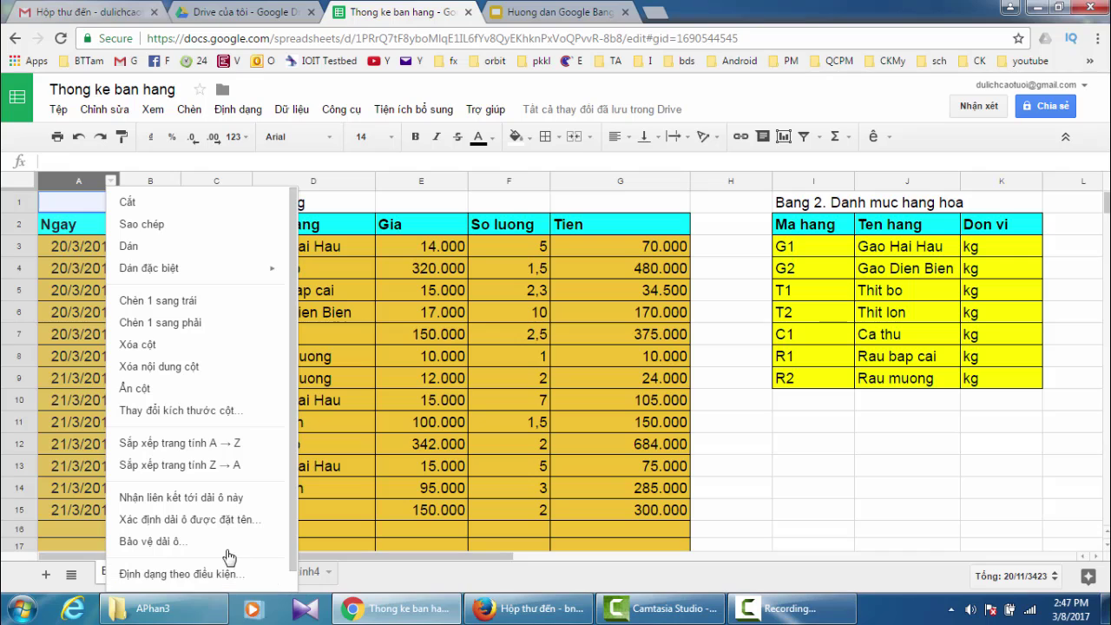
{"action": "mouse_move", "coordinate": [144, 269]}
{"action": "left_click", "coordinate": [13, 202]}
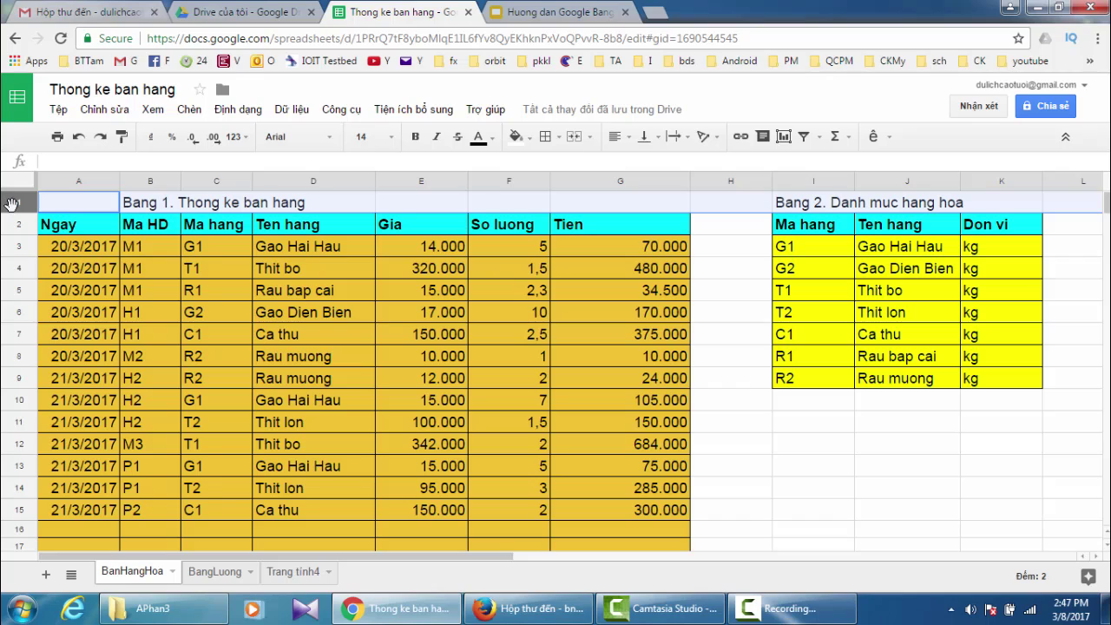
{"action": "right_click", "coordinate": [12, 203]}
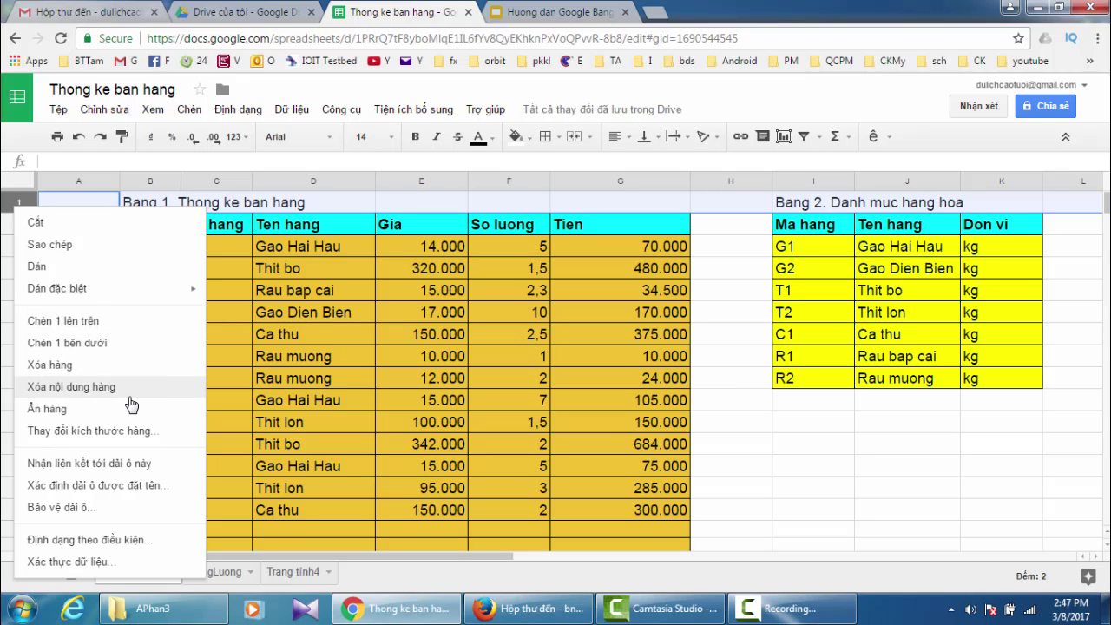
- Dismiss the row menu, view slide 3 of the Slides guide, and return to the spreadsheet
{"action": "left_click", "coordinate": [959, 449]}
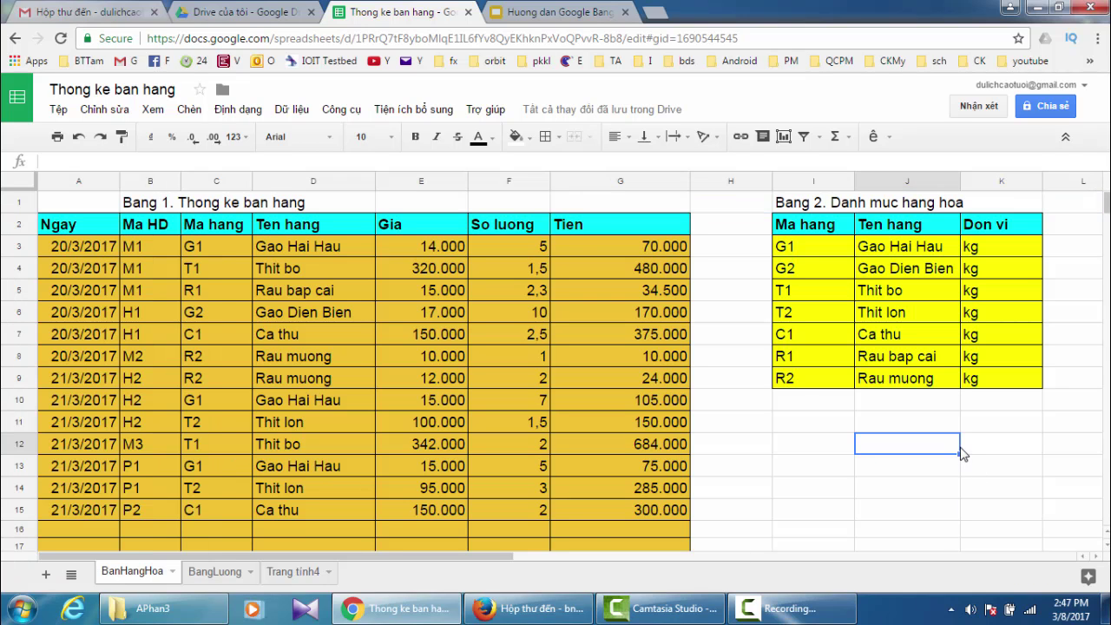
{"action": "left_click", "coordinate": [552, 13]}
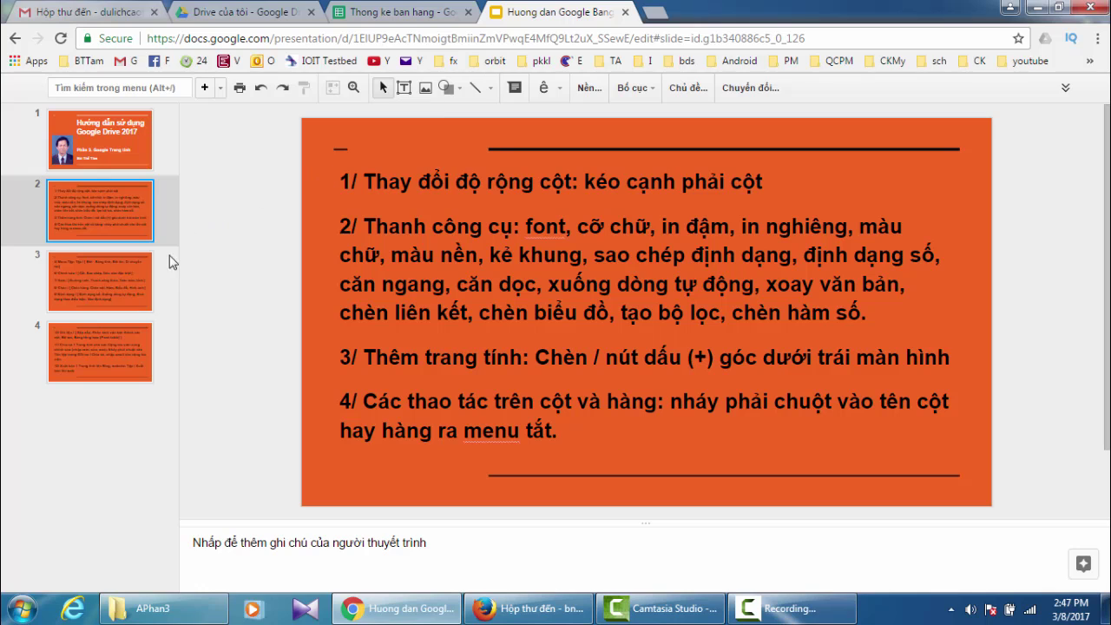
{"action": "left_click", "coordinate": [87, 285]}
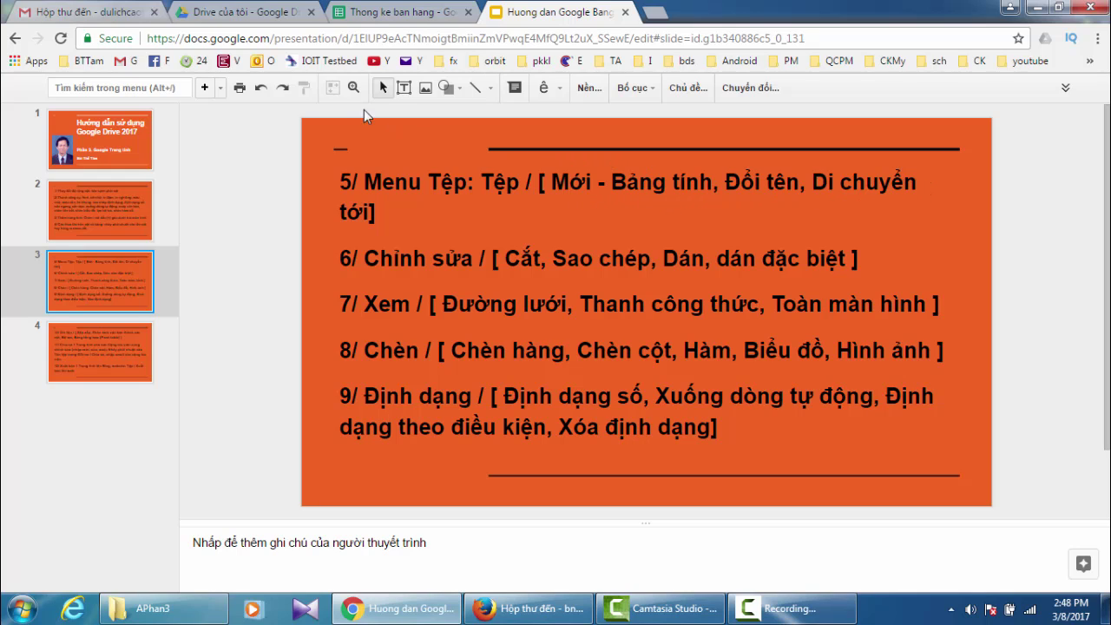
{"action": "left_click", "coordinate": [377, 24]}
- Browse the Tệp and Công cụ menus, then bring up slide 3 of the guide
{"action": "left_click", "coordinate": [60, 111]}
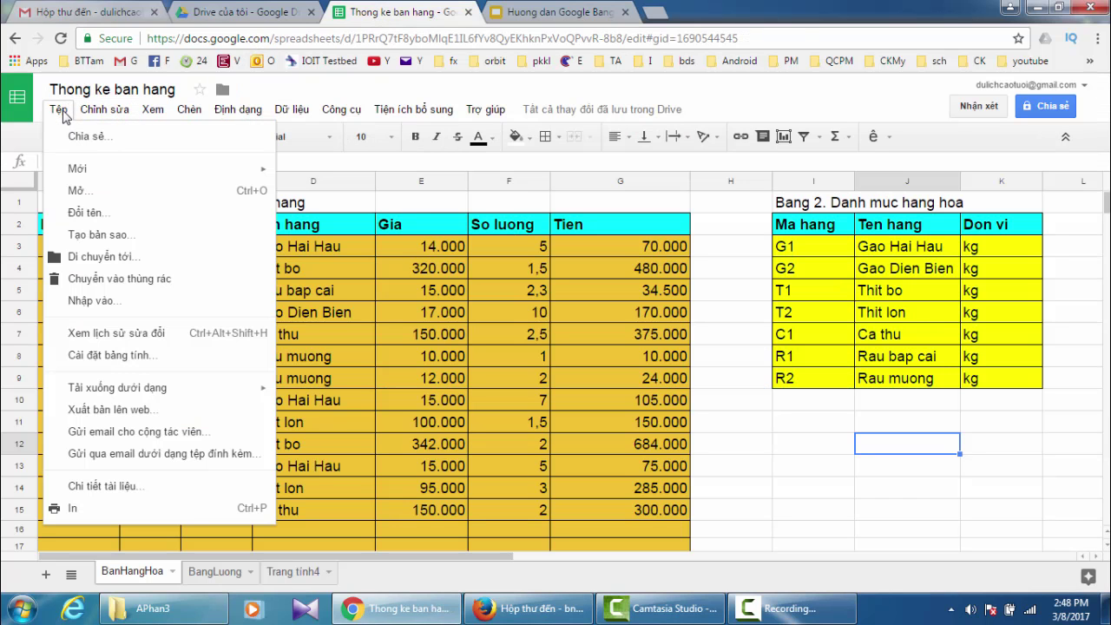
{"action": "mouse_move", "coordinate": [117, 173]}
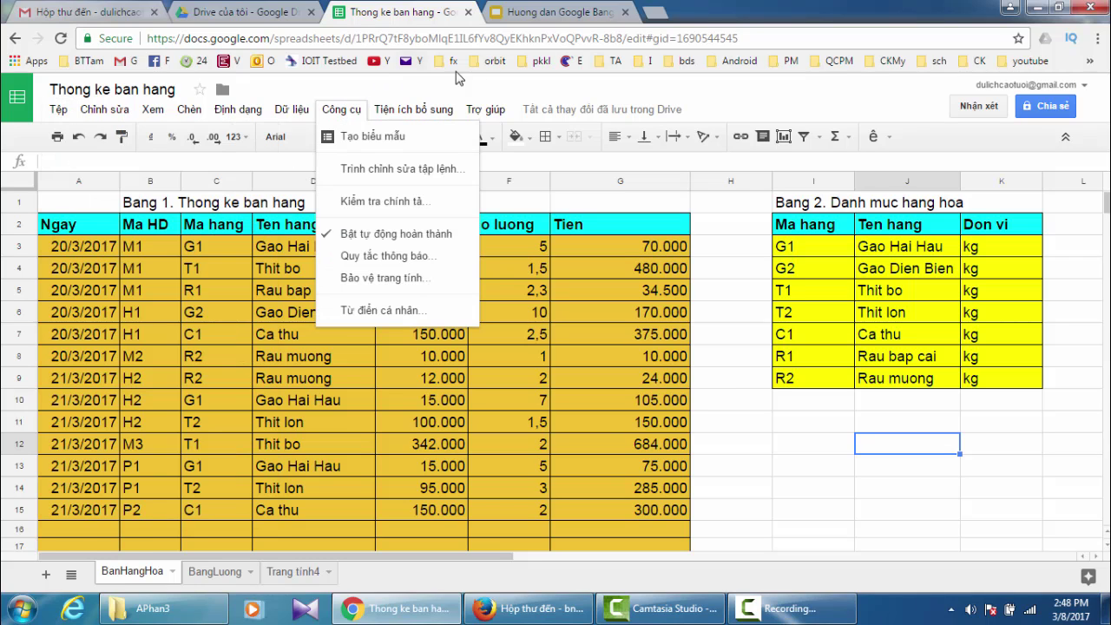
{"action": "left_click", "coordinate": [549, 12]}
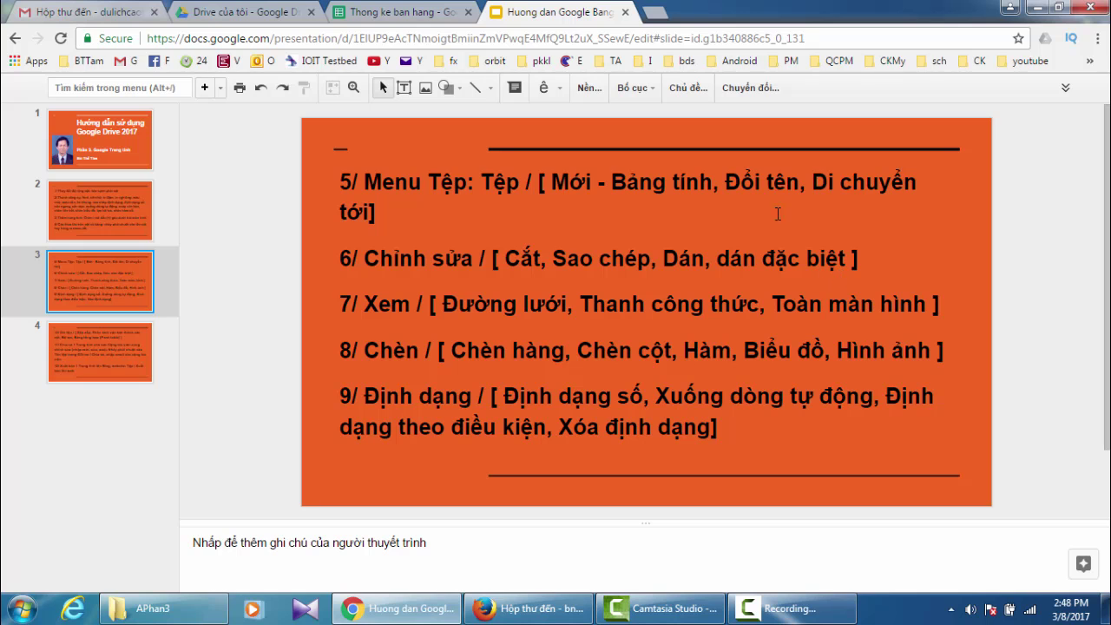
- Back in the spreadsheet, browse the Chỉnh sửa menu, then the Xem view options
{"action": "left_click", "coordinate": [372, 14]}
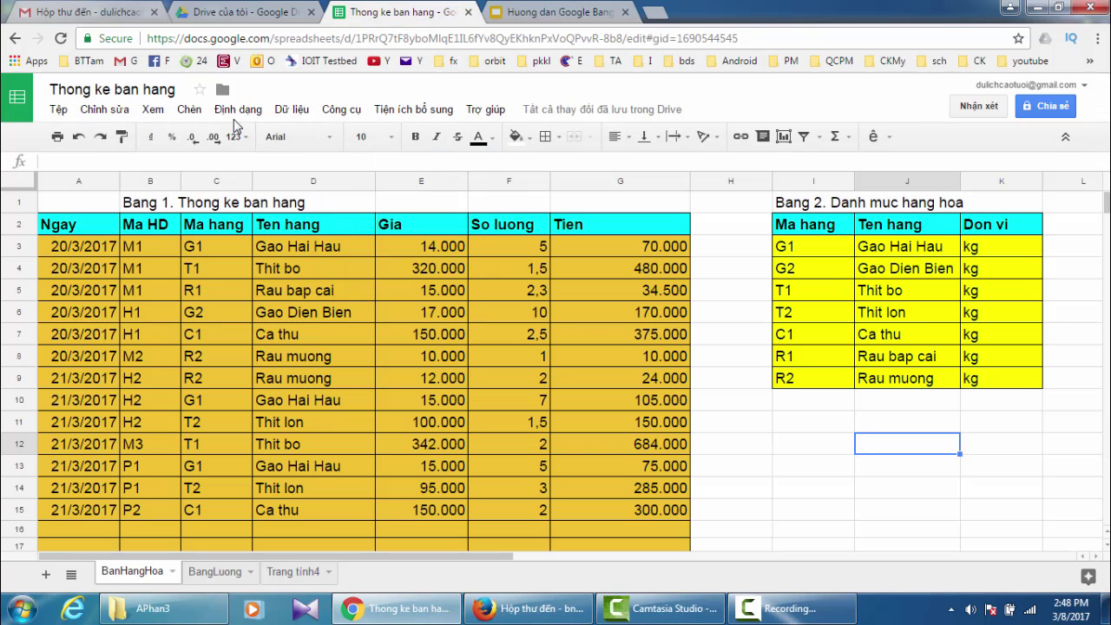
{"action": "left_click", "coordinate": [104, 112]}
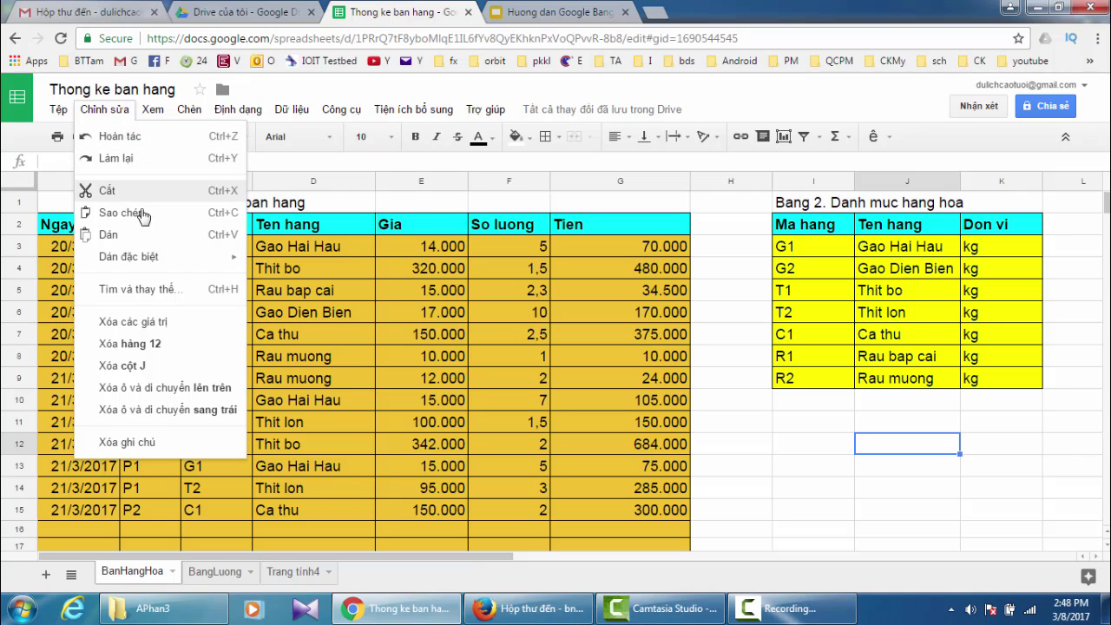
{"action": "mouse_move", "coordinate": [151, 264]}
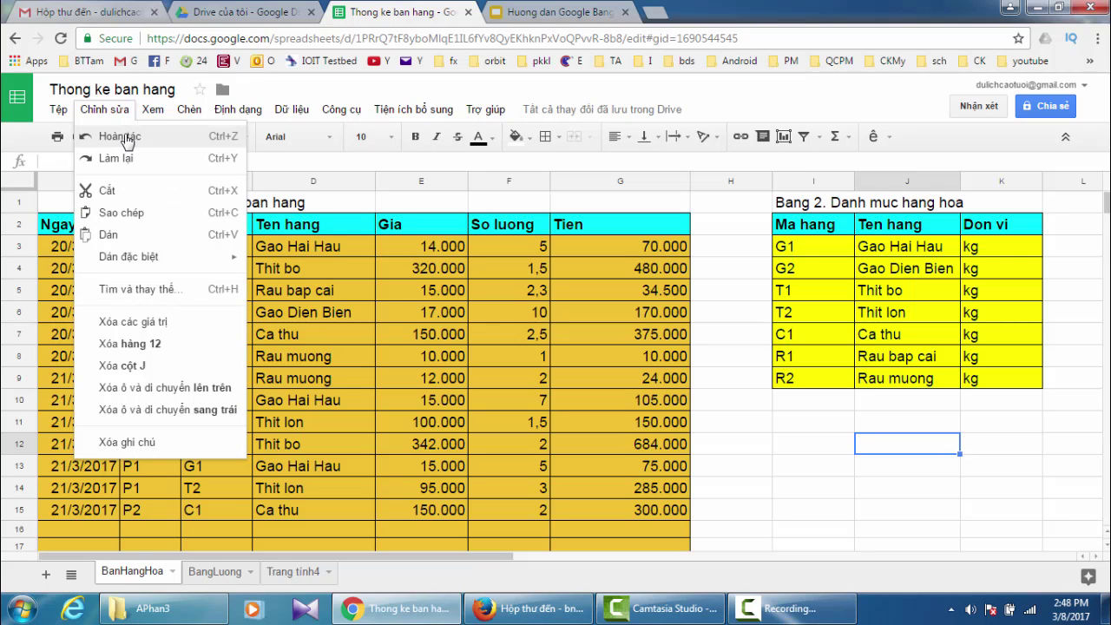
{"action": "mouse_move", "coordinate": [152, 115]}
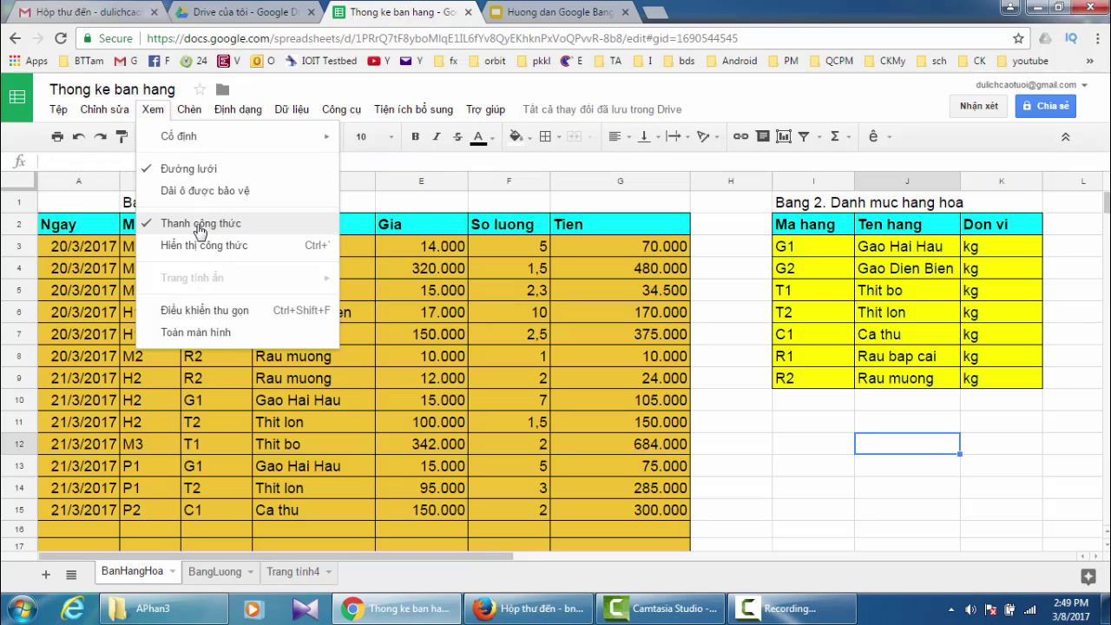
- Enter full-screen mode, exit with Esc, then glance at the guide and return
{"action": "left_click", "coordinate": [194, 334]}
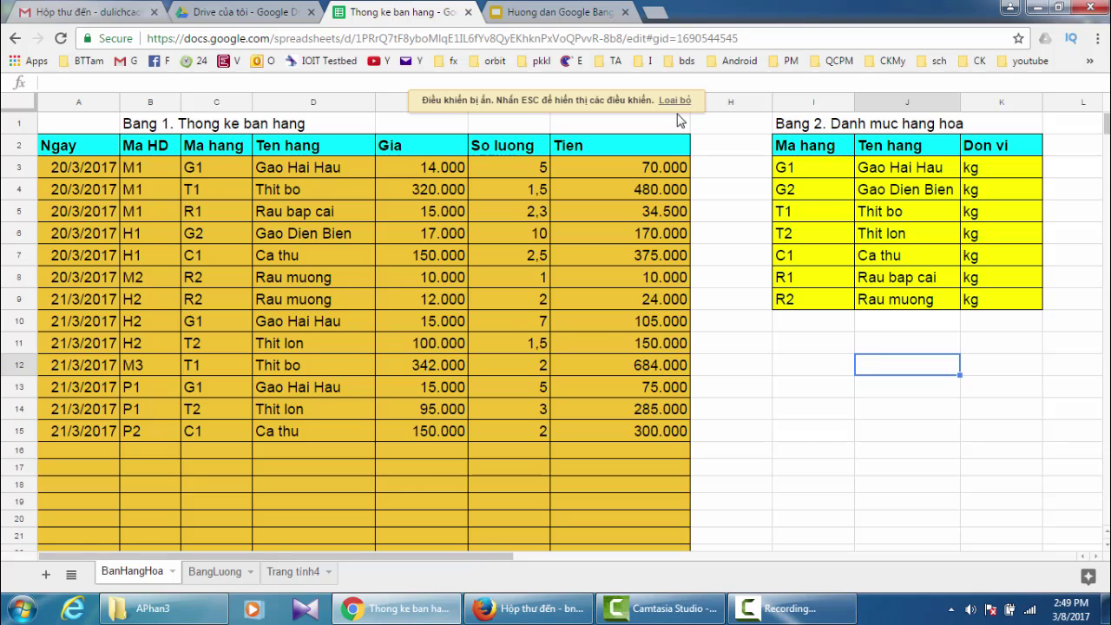
{"action": "key", "text": "Escape"}
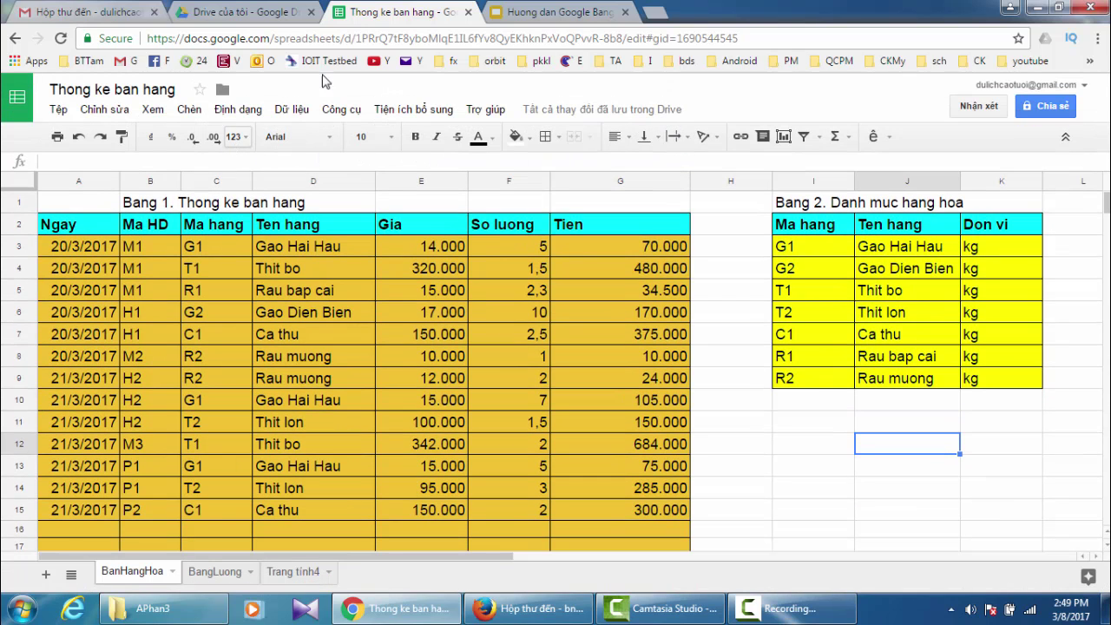
{"action": "left_click", "coordinate": [535, 13]}
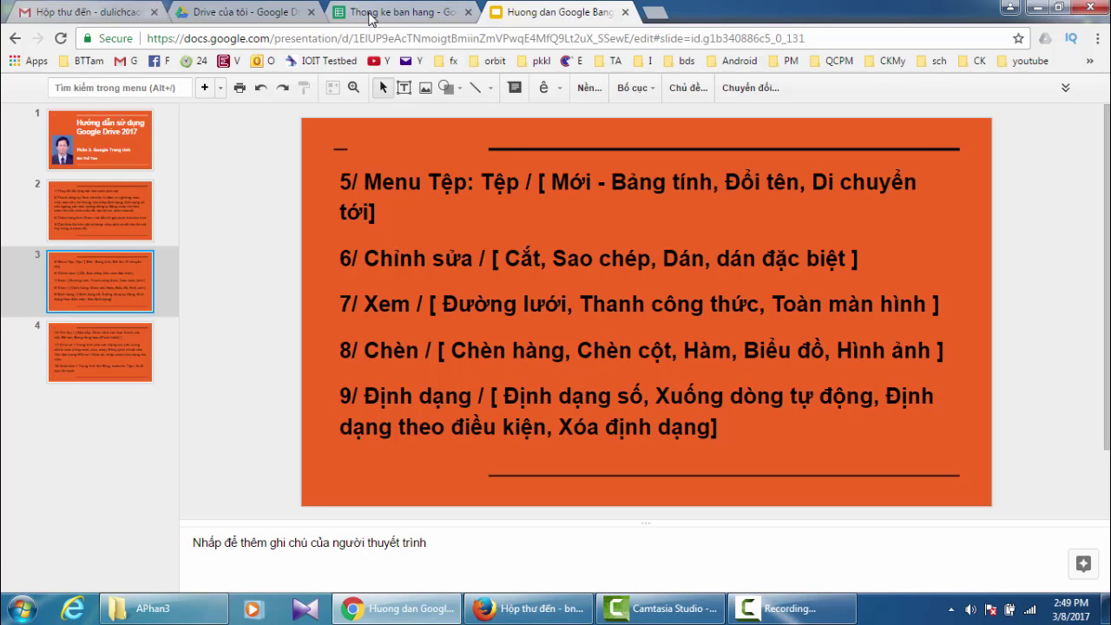
{"action": "left_click", "coordinate": [421, 16]}
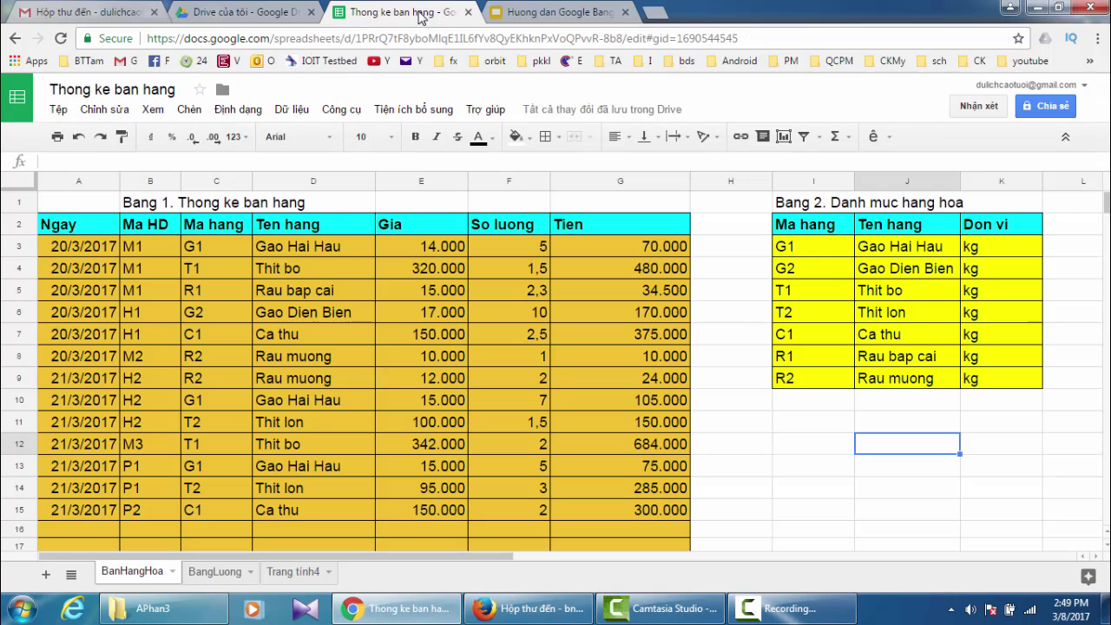
{"action": "left_click", "coordinate": [186, 110]}
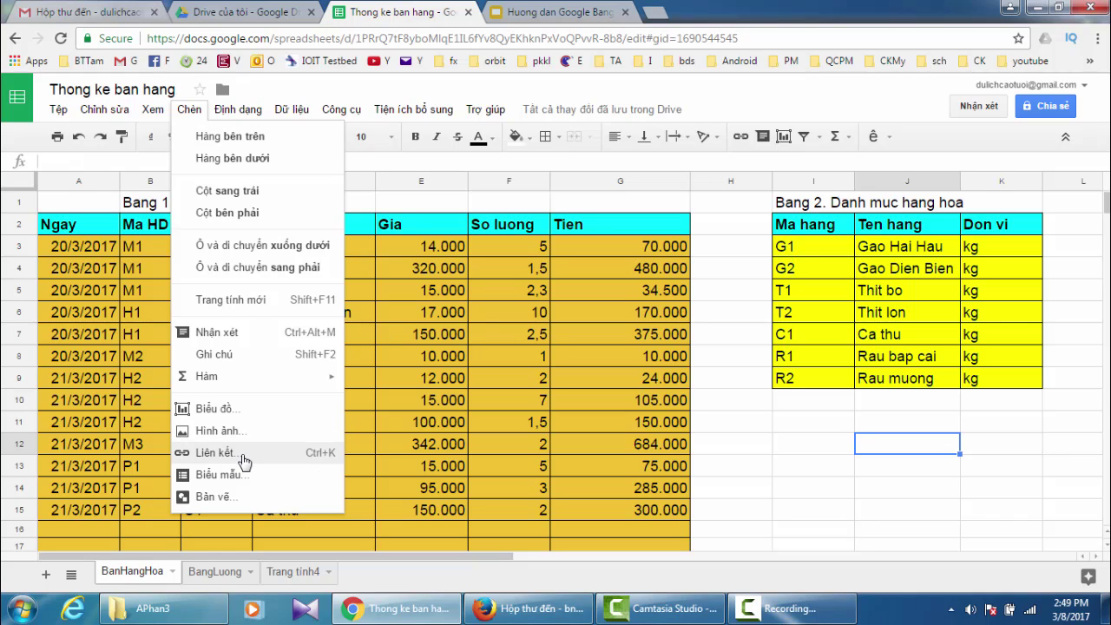
{"action": "mouse_move", "coordinate": [201, 380]}
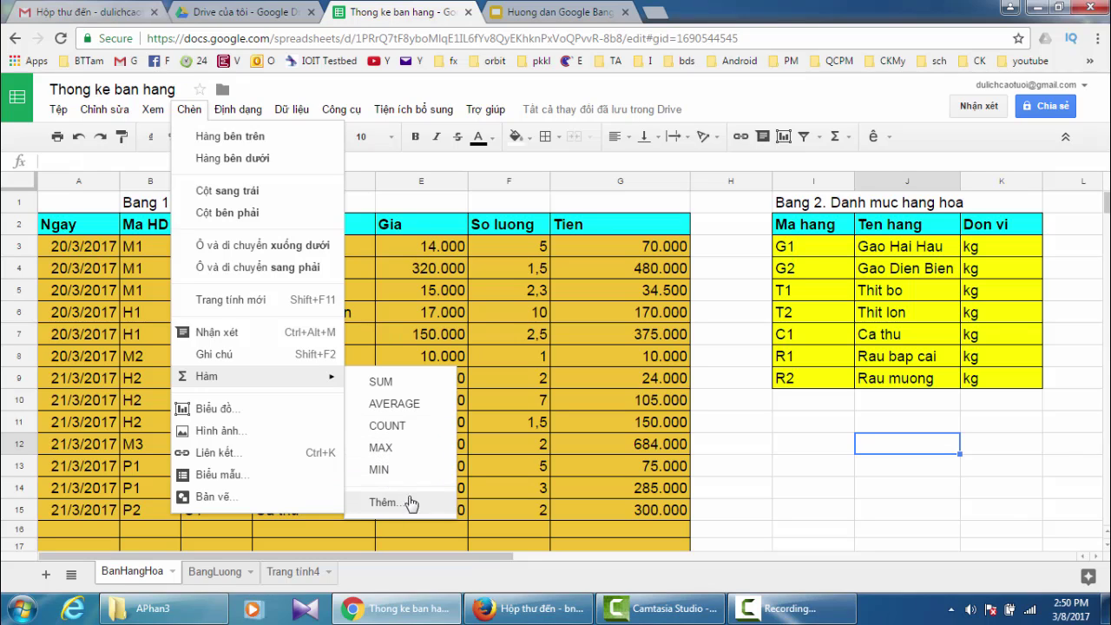
{"action": "left_click", "coordinate": [291, 109]}
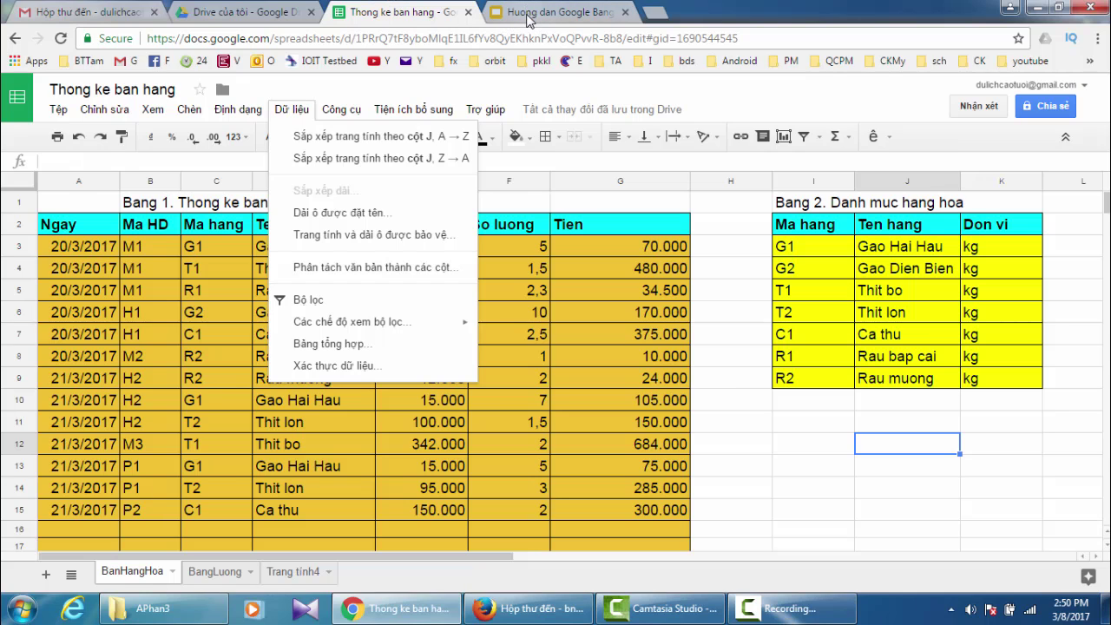
{"action": "left_click", "coordinate": [530, 19]}
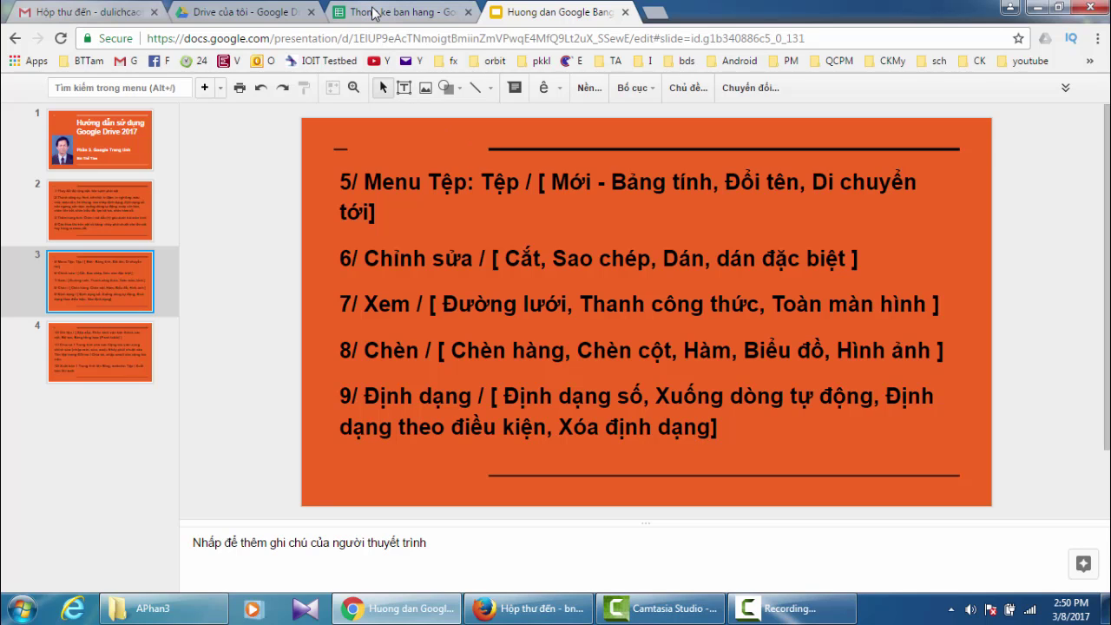
{"action": "left_click", "coordinate": [373, 12]}
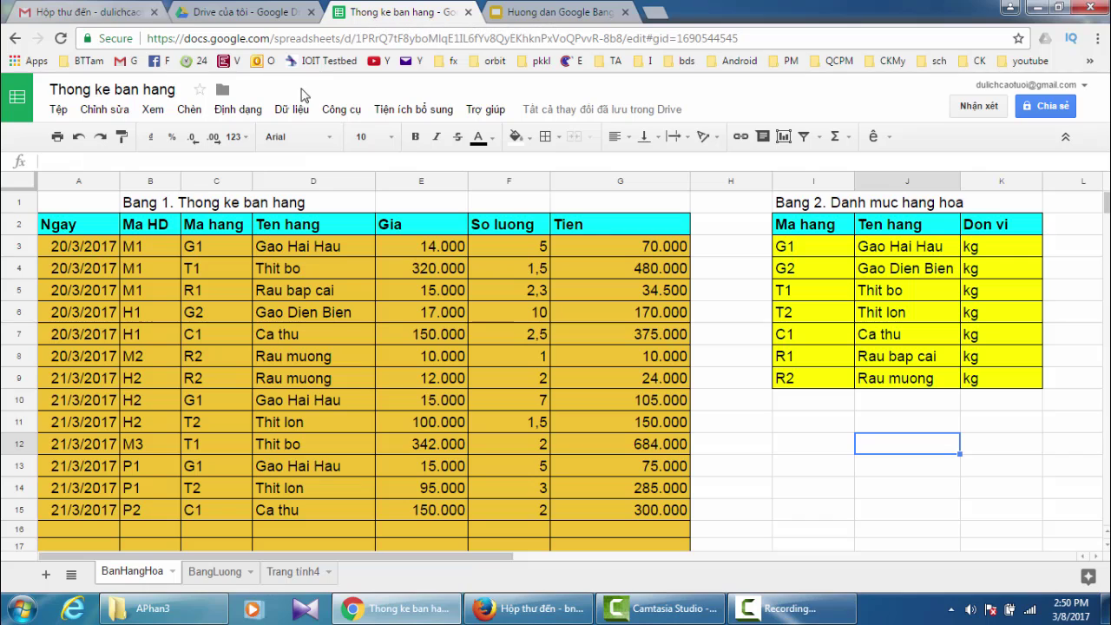
- Browse the Định dạng submenus Căn chỉnh, Xuống dòng tự động and Xoay văn bản
{"action": "left_click", "coordinate": [241, 111]}
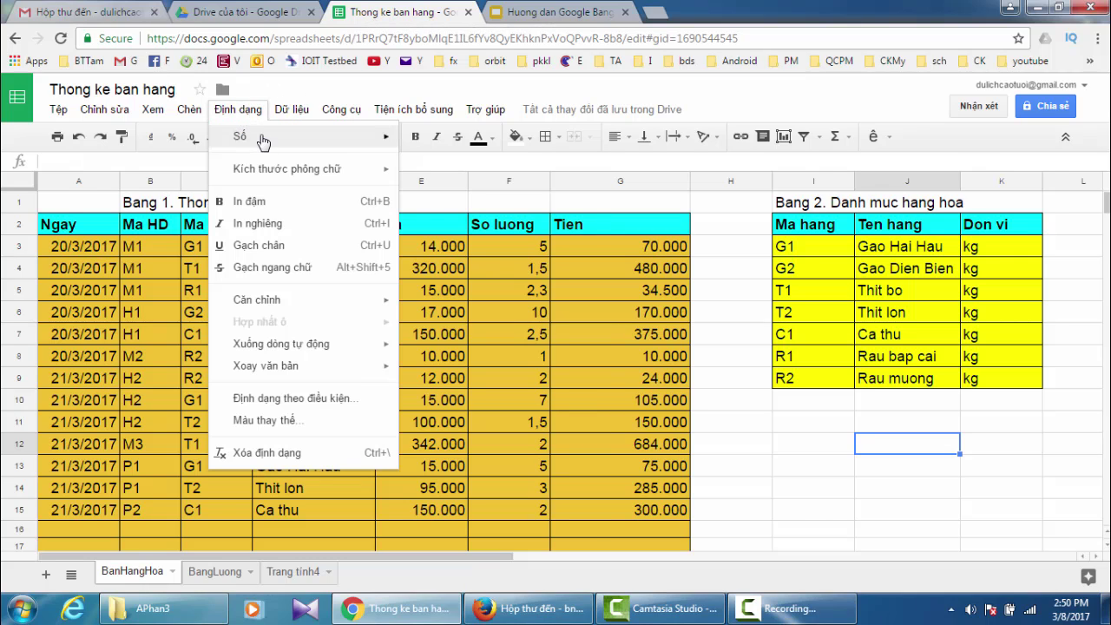
{"action": "mouse_move", "coordinate": [261, 138]}
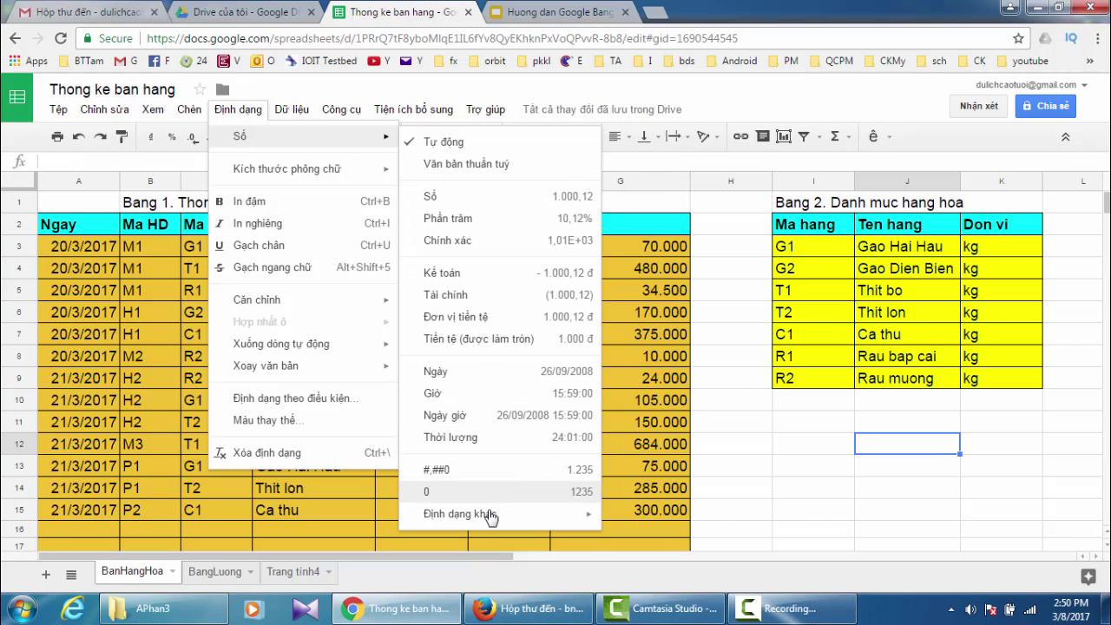
{"action": "mouse_move", "coordinate": [489, 520]}
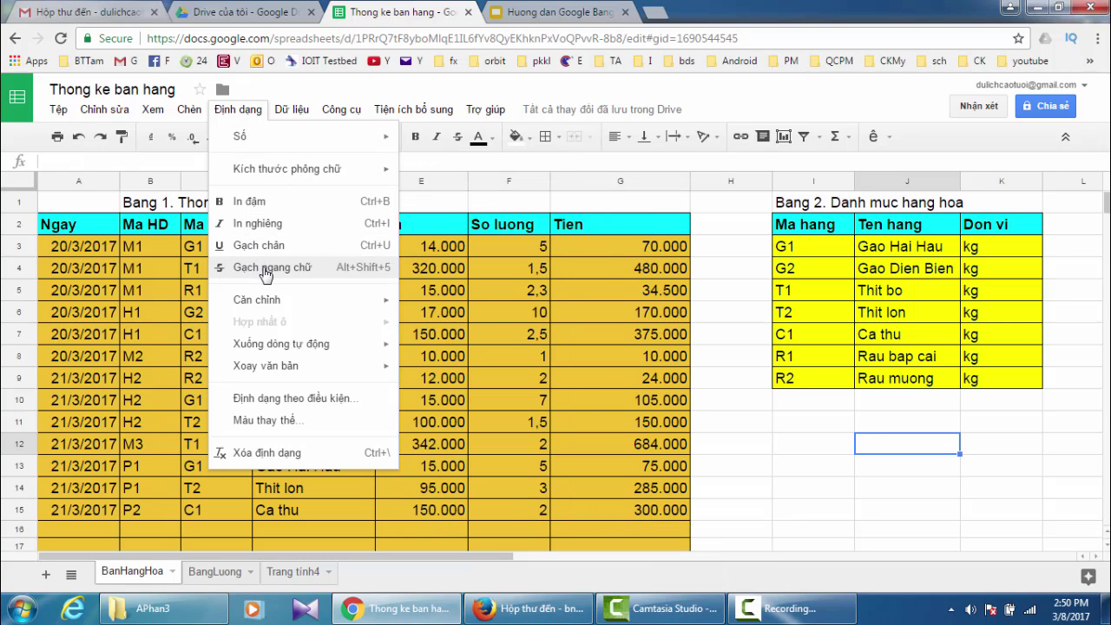
{"action": "mouse_move", "coordinate": [272, 304]}
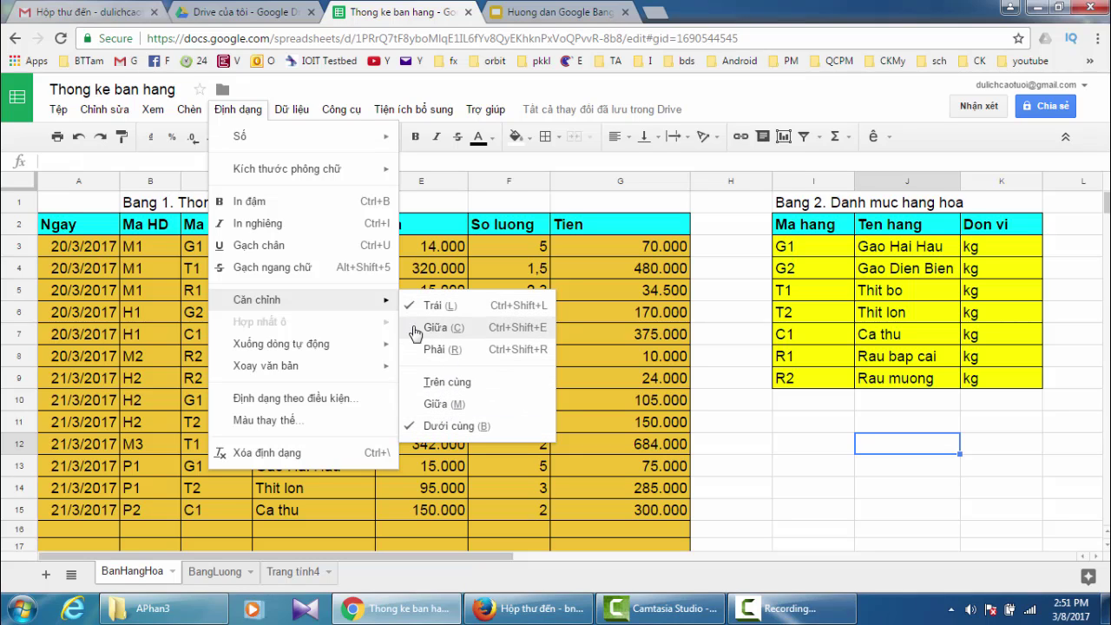
{"action": "mouse_move", "coordinate": [321, 348]}
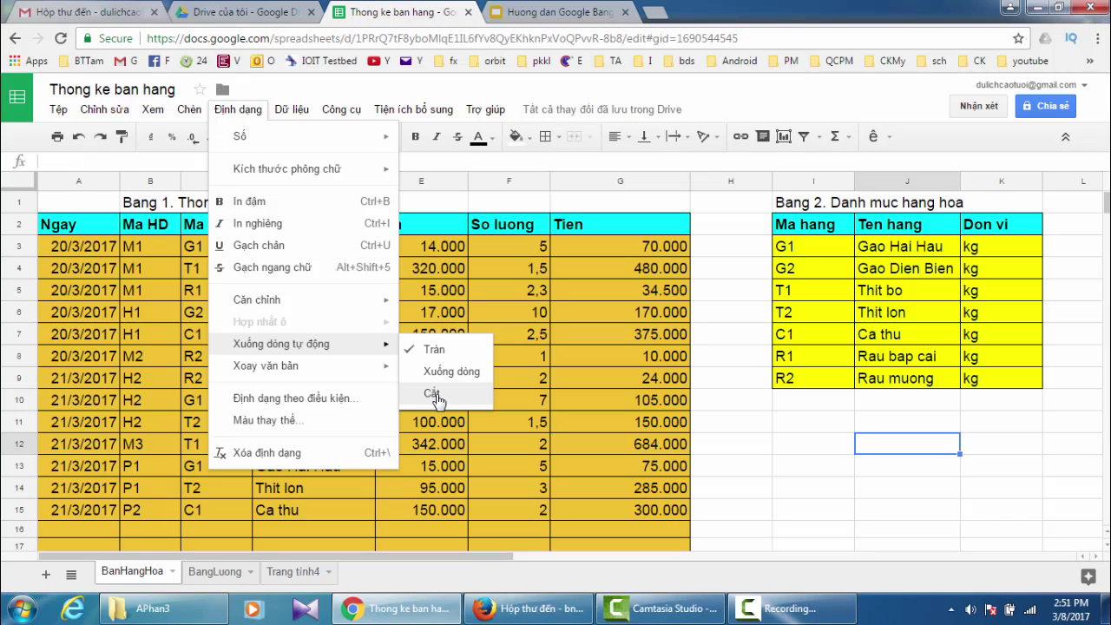
{"action": "mouse_move", "coordinate": [348, 373]}
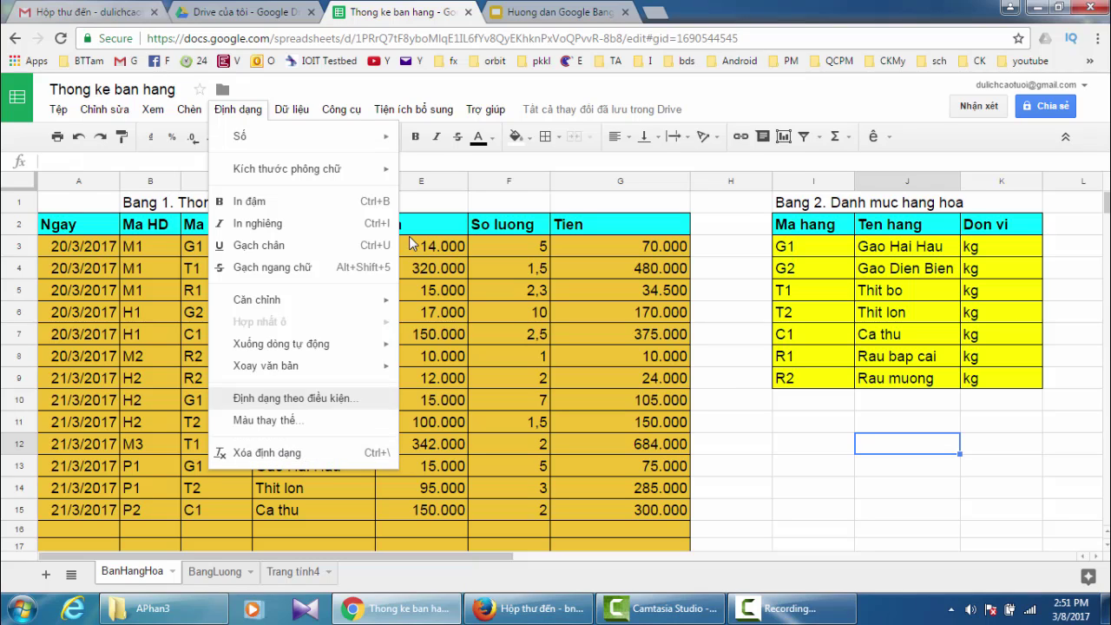
{"action": "left_click", "coordinate": [535, 14]}
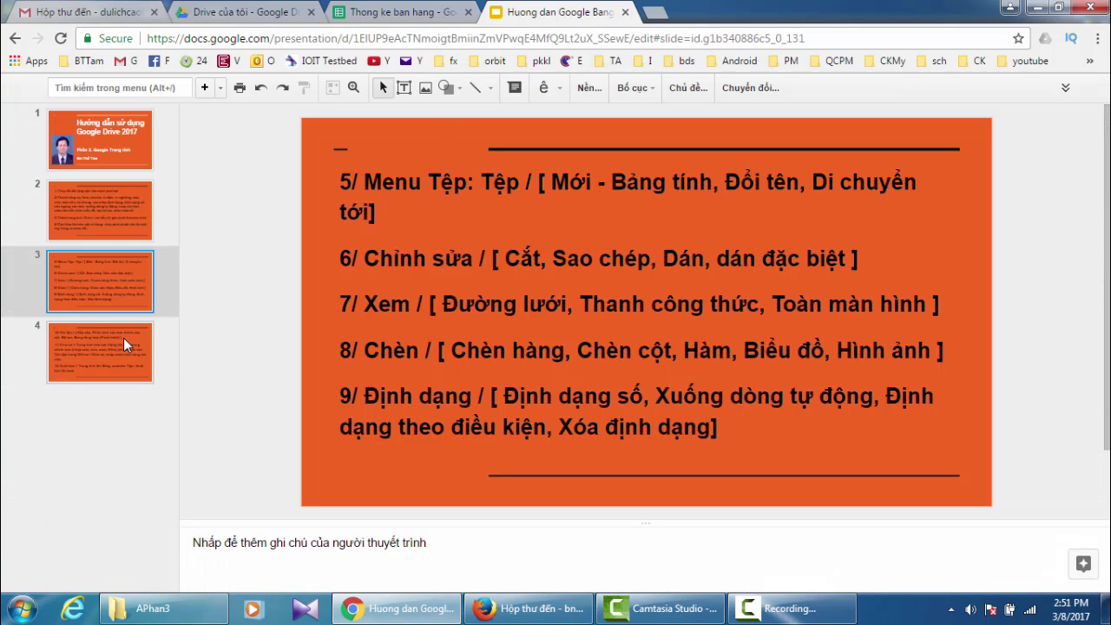
- Show the guide's slide 4 on Dữ liệu options, sharing and publishing
{"action": "left_click", "coordinate": [96, 363]}
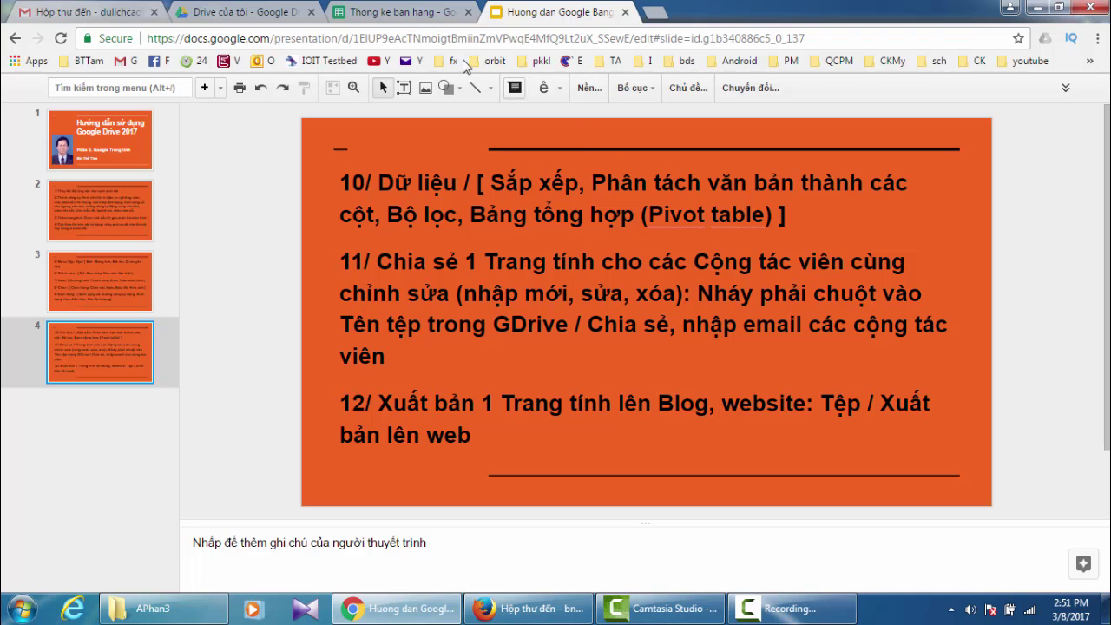
- Back in the spreadsheet, look over the Dữ liệu menu and open Trang tính4
{"action": "left_click", "coordinate": [384, 16]}
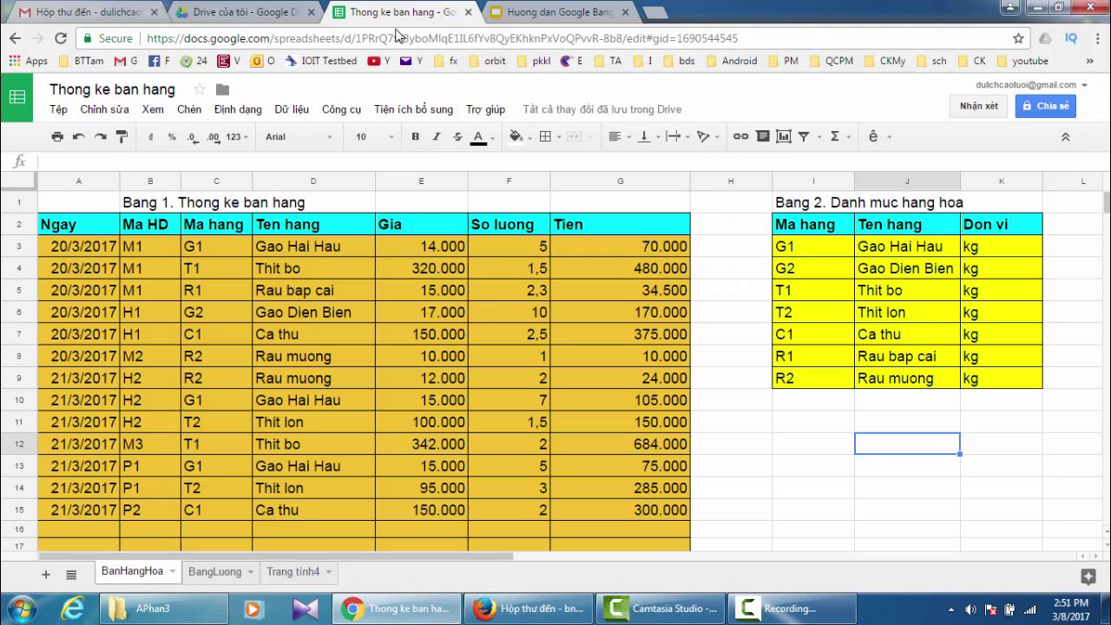
{"action": "left_click", "coordinate": [304, 113]}
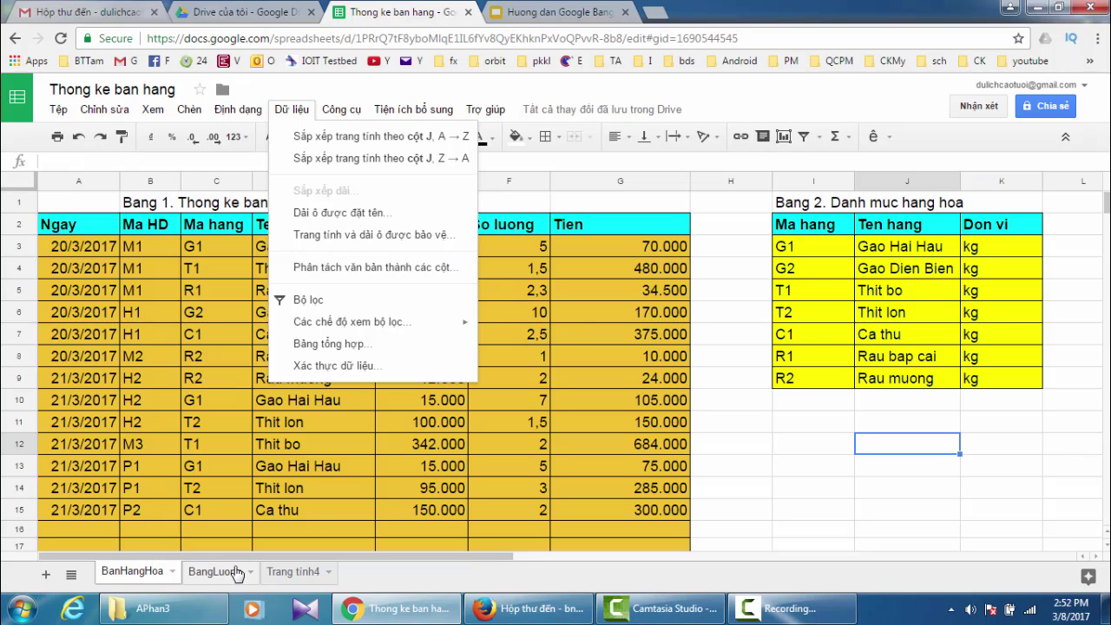
{"action": "left_click", "coordinate": [290, 576]}
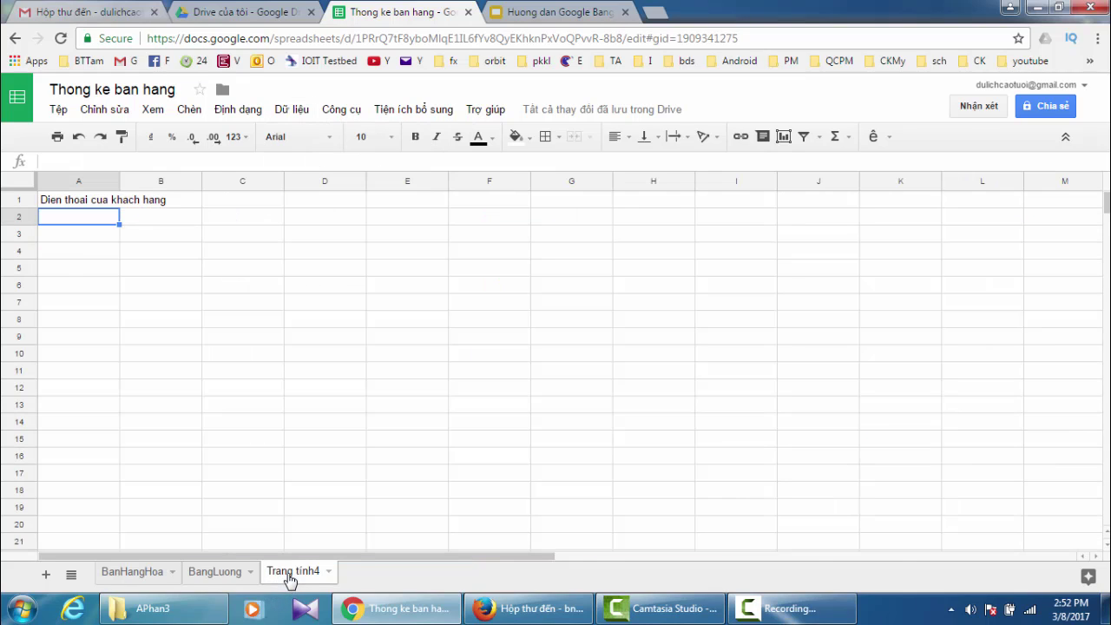
- Type three customers' full names into C2, C3 and C4 of Trang tính4
{"action": "left_click", "coordinate": [242, 220]}
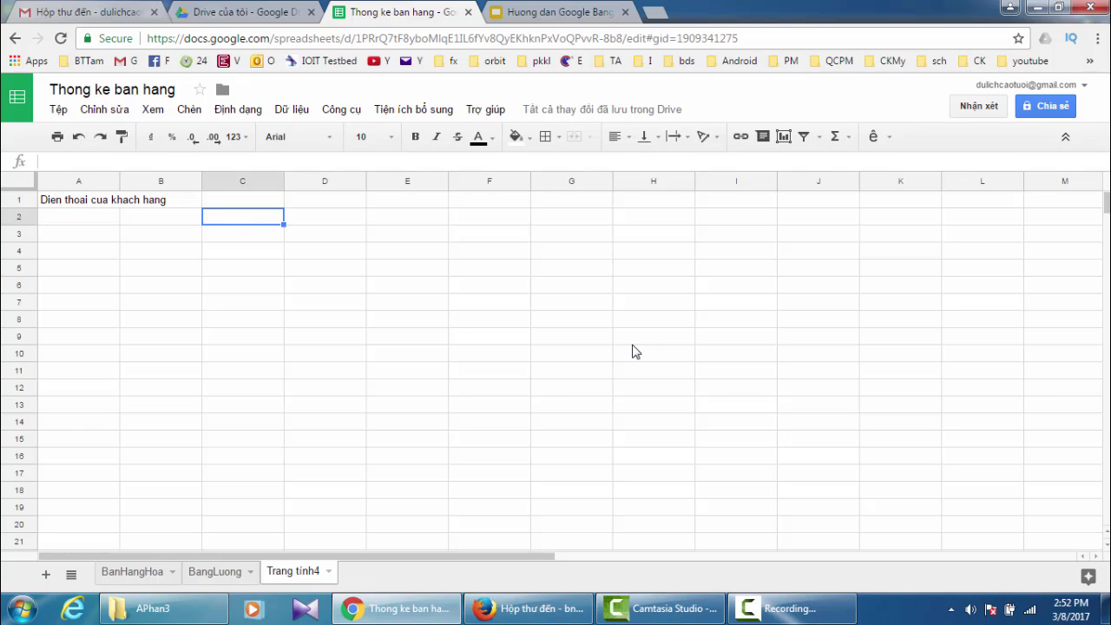
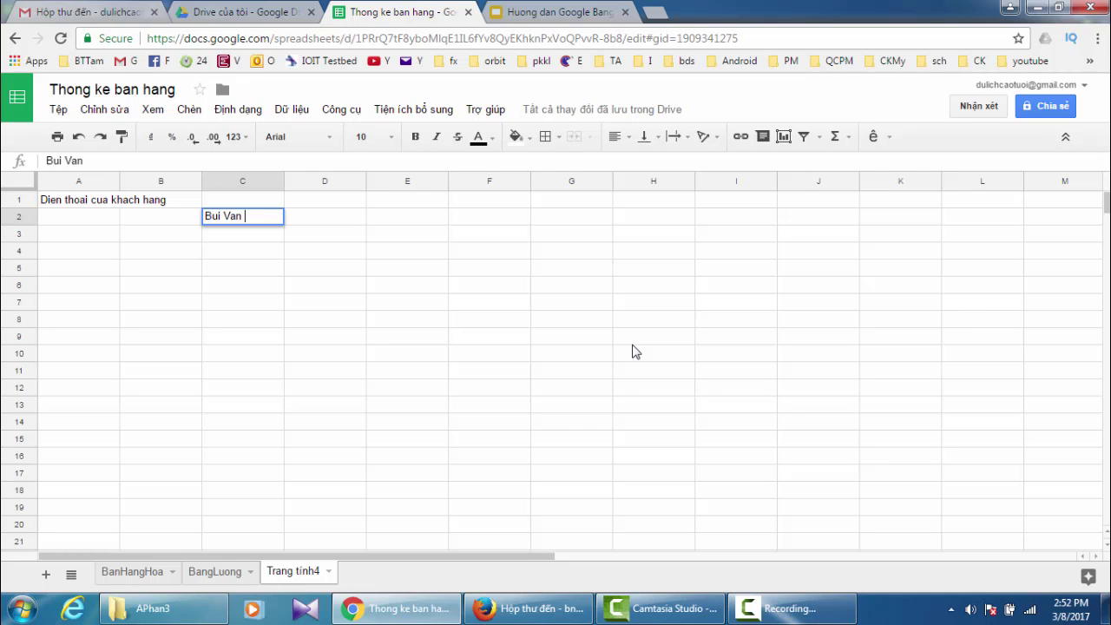
{"action": "key", "text": "Return"}
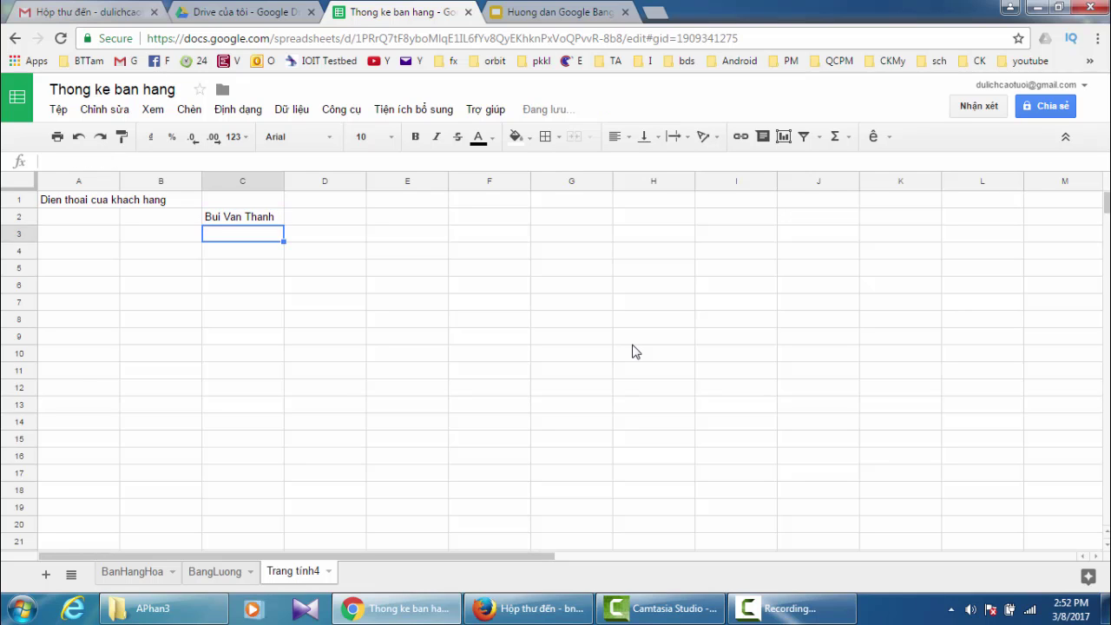
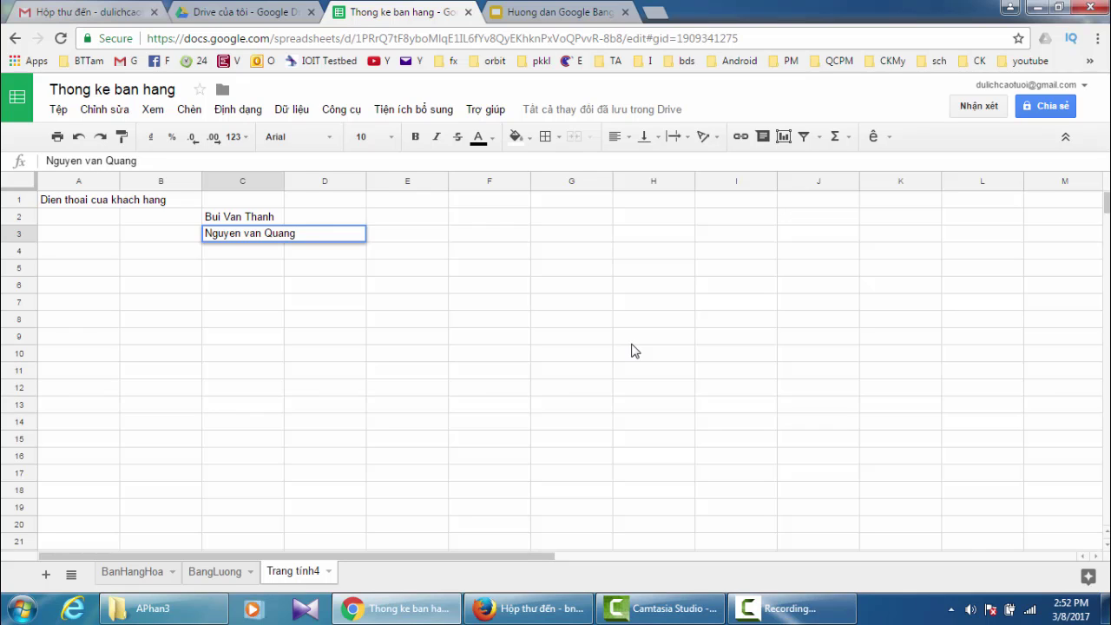
{"action": "key", "text": "Return"}
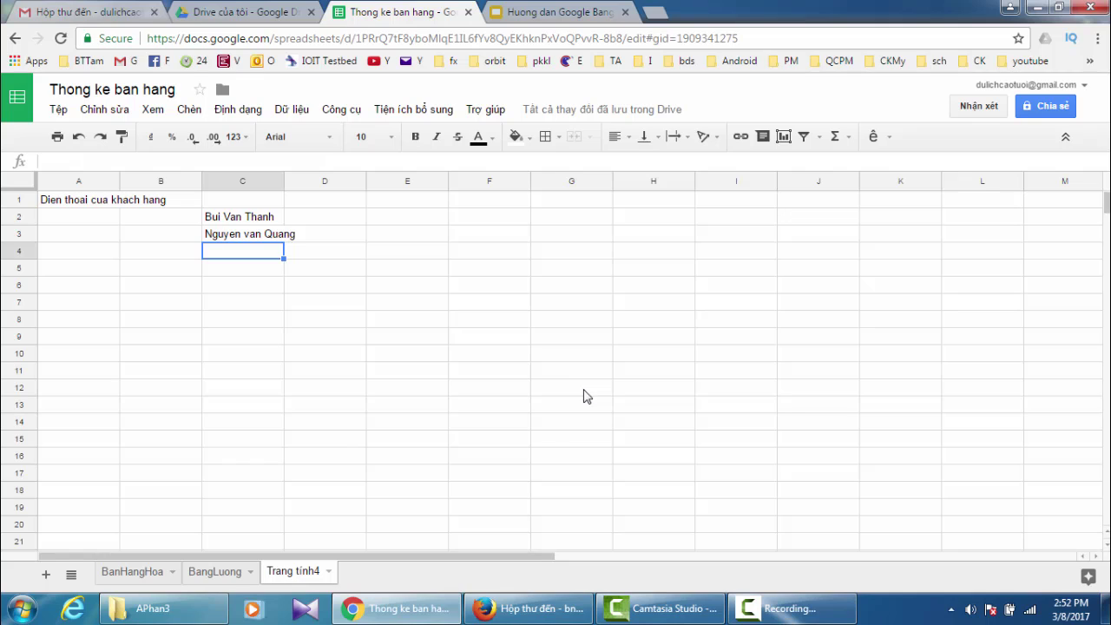
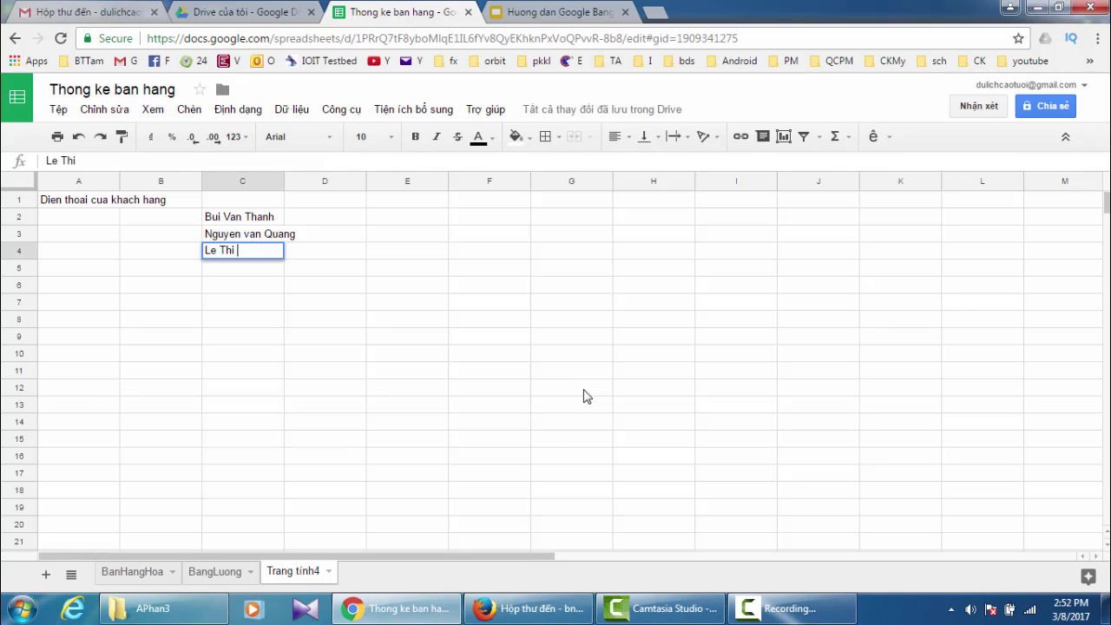
{"action": "left_click", "coordinate": [388, 240]}
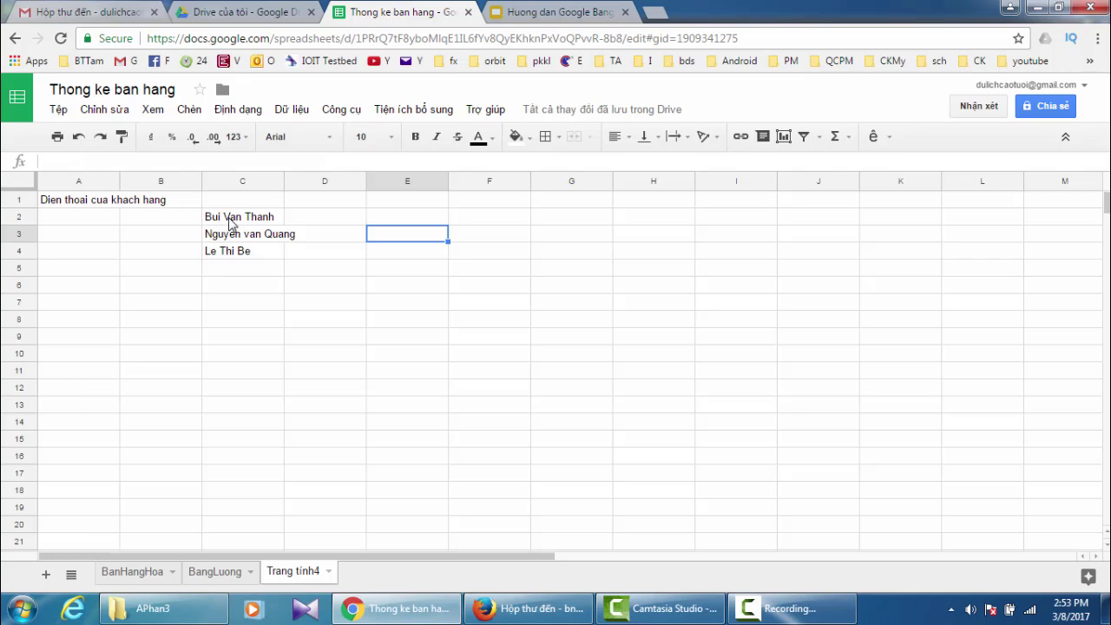
- Apply all borders to C2:C4 and widen column C to fit the names
{"action": "left_click_drag", "start_coordinate": [217, 224], "coordinate": [269, 261]}
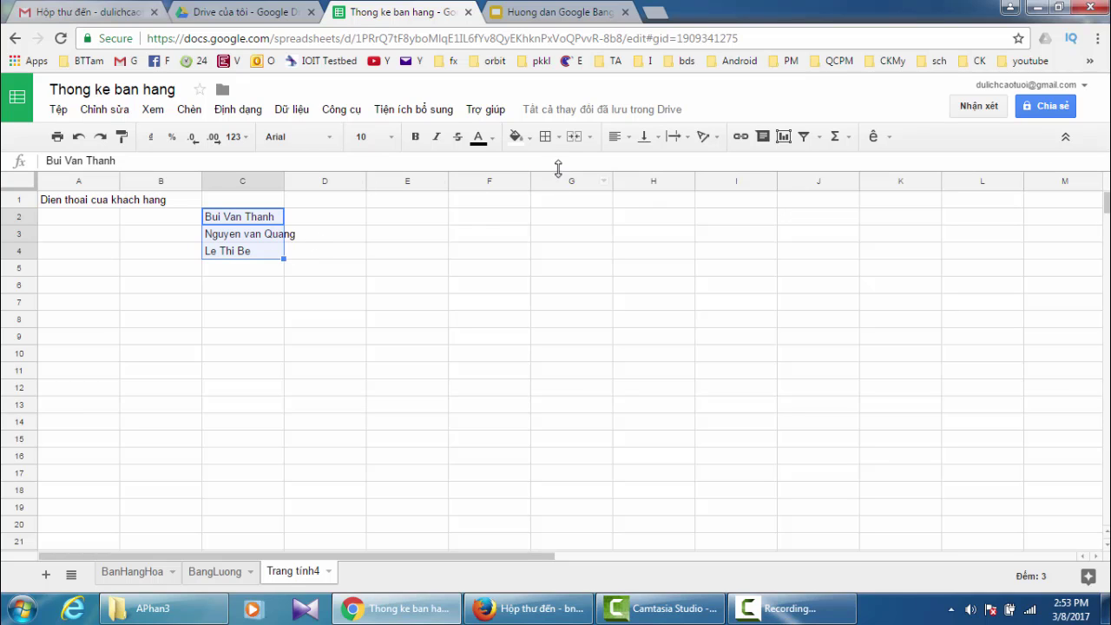
{"action": "left_click", "coordinate": [547, 137]}
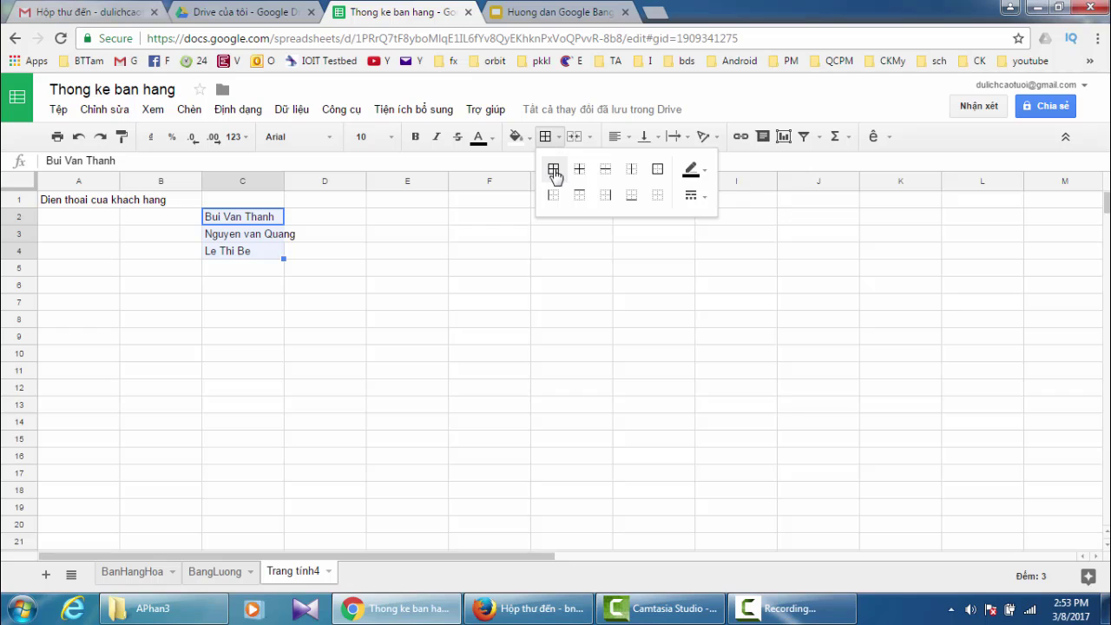
{"action": "left_click", "coordinate": [554, 171]}
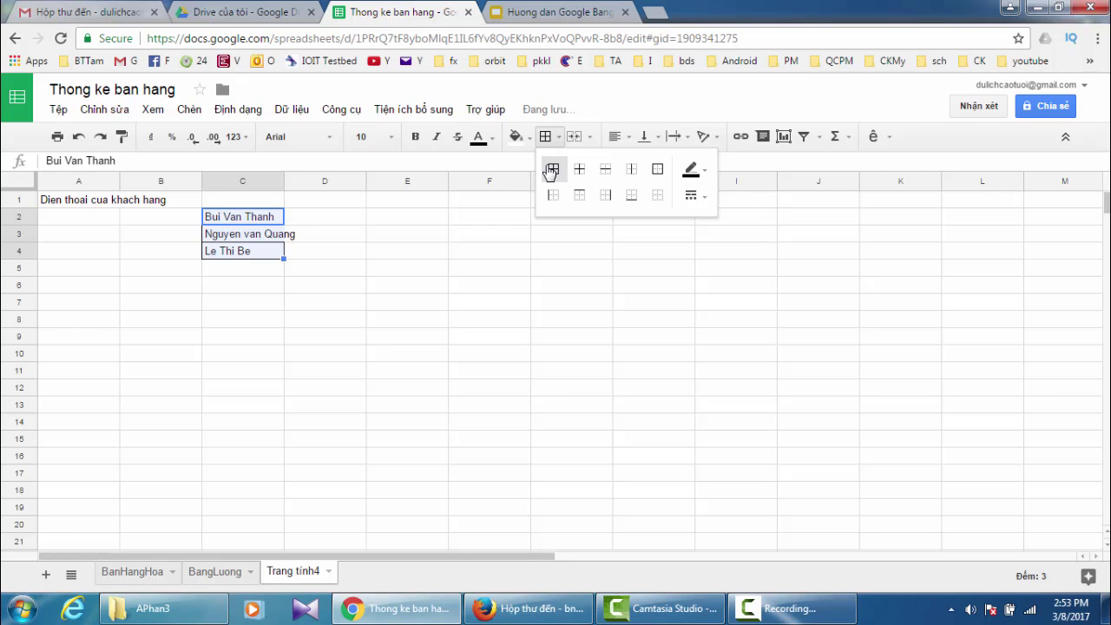
{"action": "left_click", "coordinate": [338, 205]}
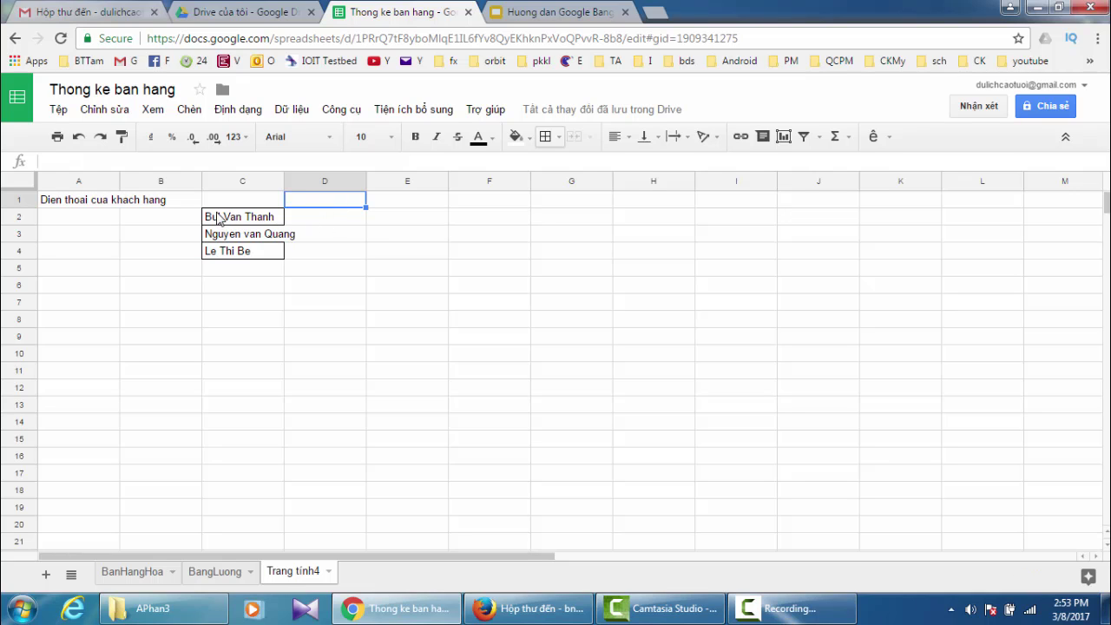
{"action": "left_click_drag", "start_coordinate": [282, 181], "coordinate": [309, 182]}
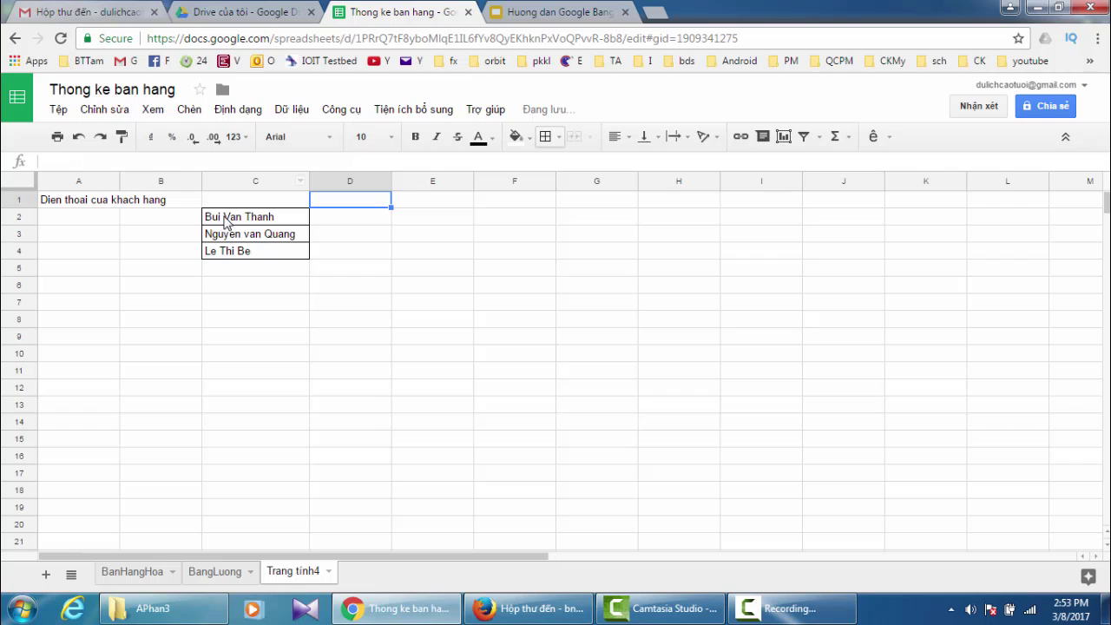
{"action": "left_click_drag", "start_coordinate": [208, 221], "coordinate": [261, 258]}
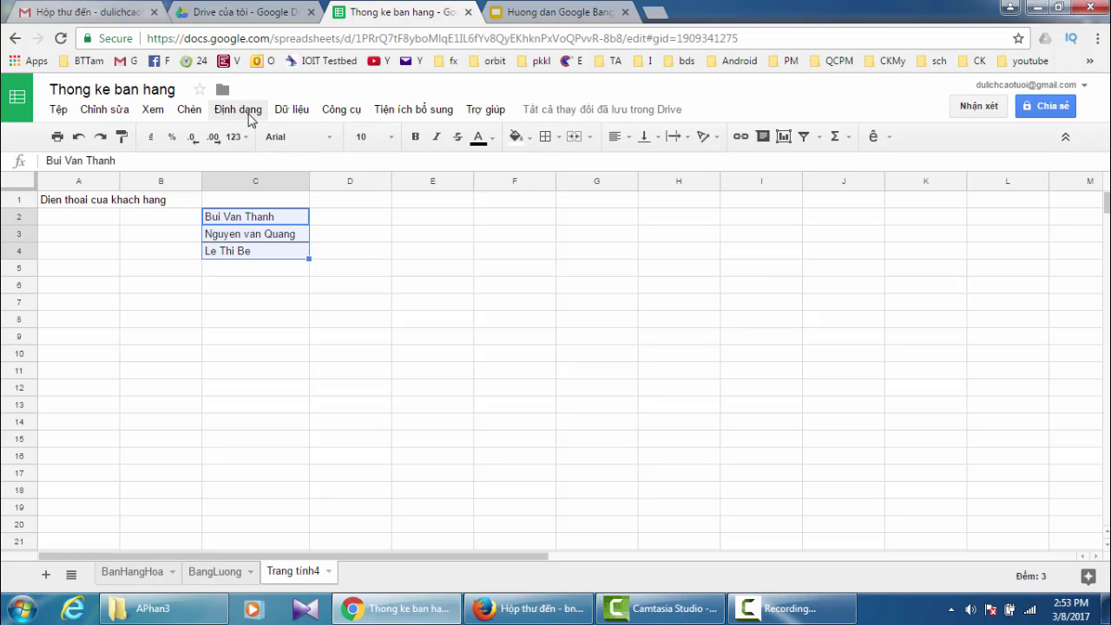
- Split the names in C2:C4 into columns and show the separator choices, currently Dấu phẩy
{"action": "left_click", "coordinate": [293, 110]}
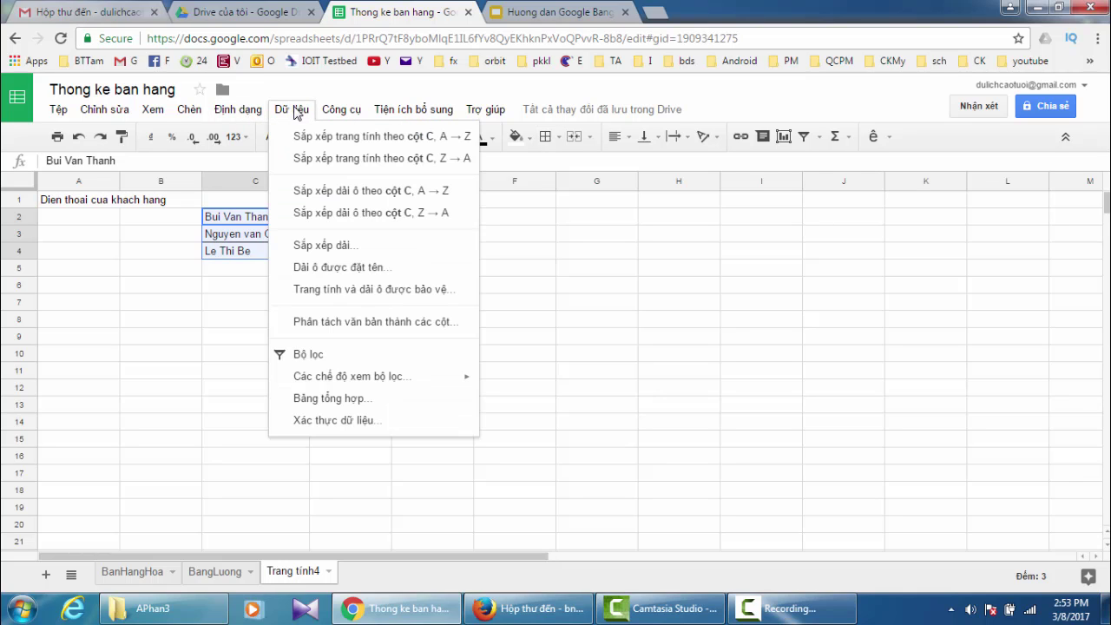
{"action": "left_click", "coordinate": [328, 323]}
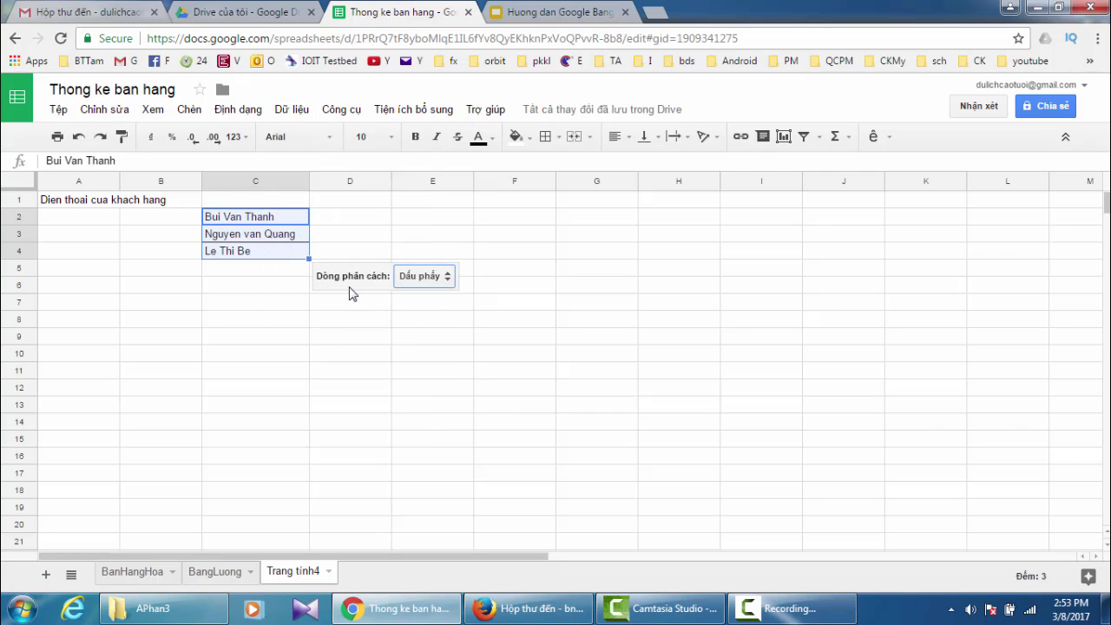
{"action": "left_click", "coordinate": [448, 278]}
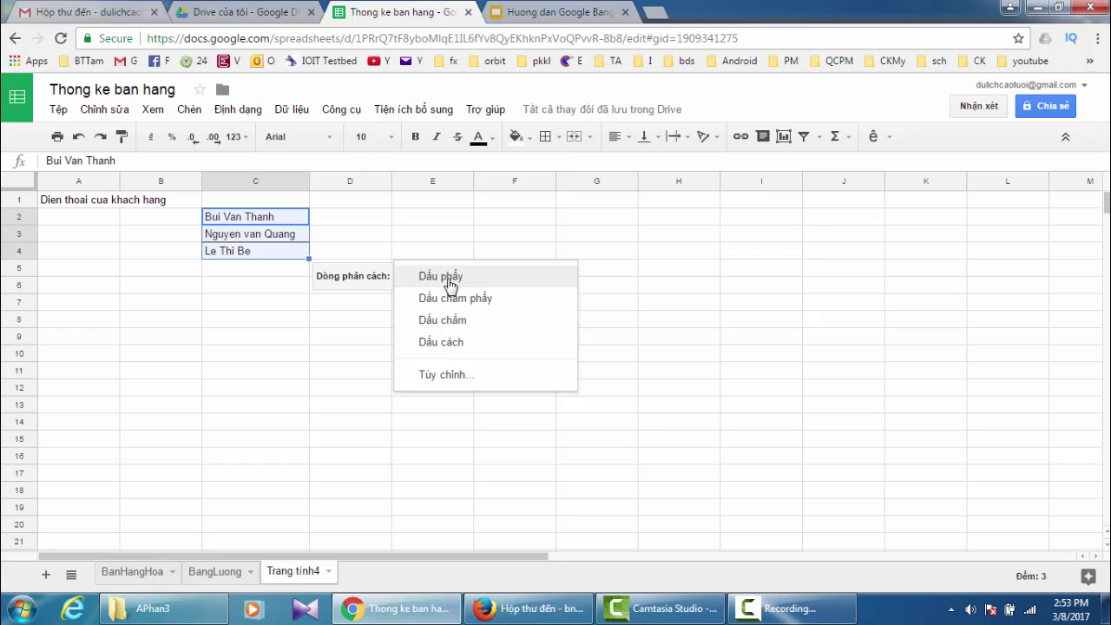
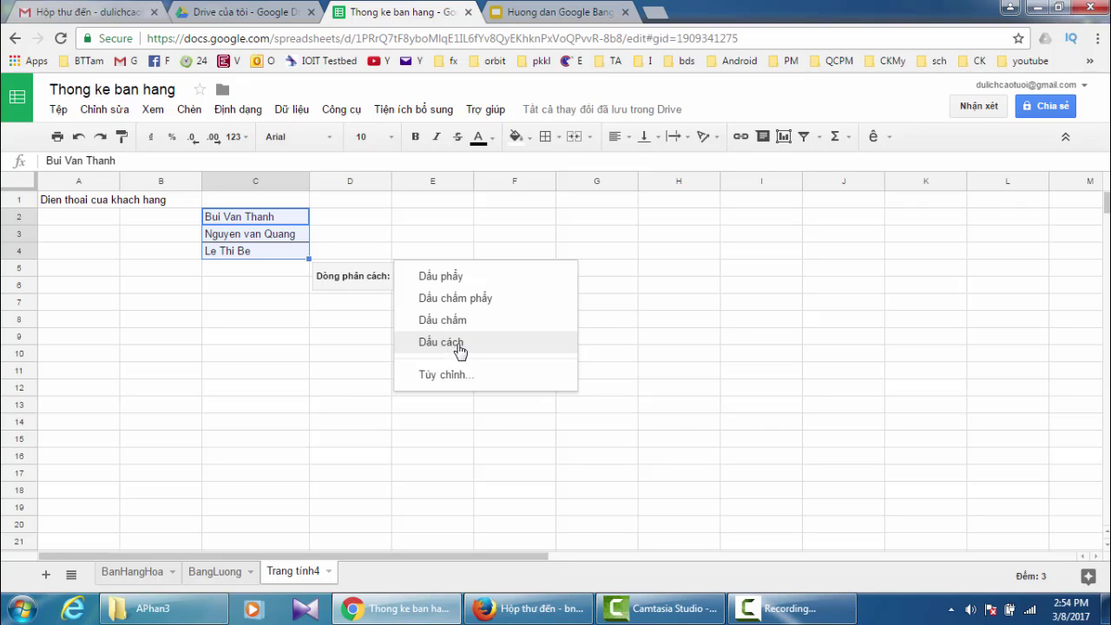
- Split the customer names at each space into columns C, D and E, then deselect
{"action": "left_click", "coordinate": [460, 351]}
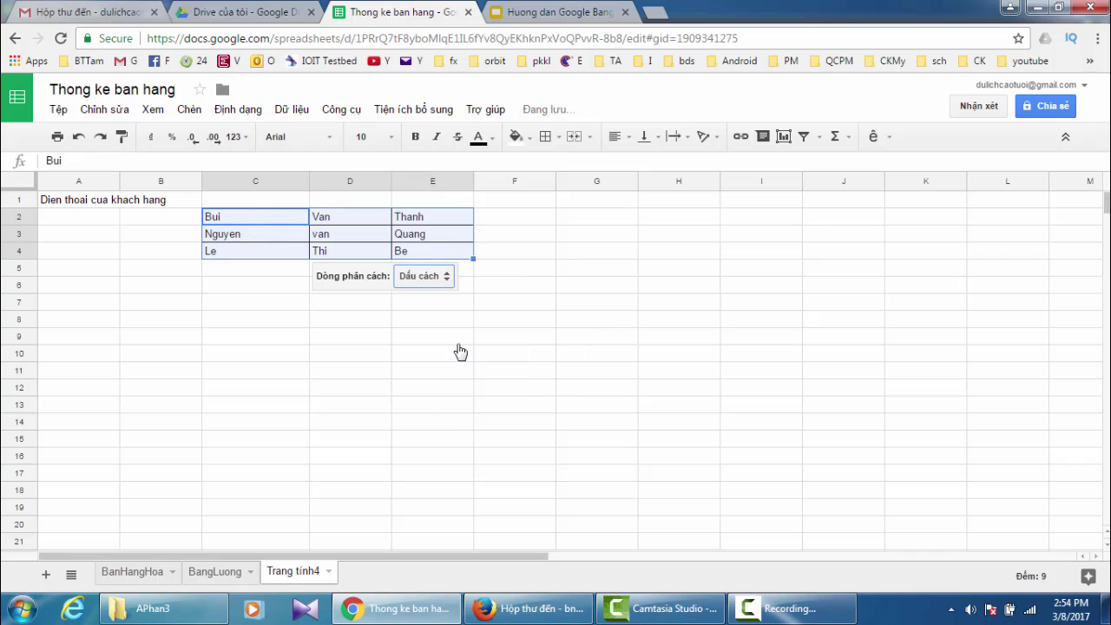
{"action": "left_click", "coordinate": [582, 221]}
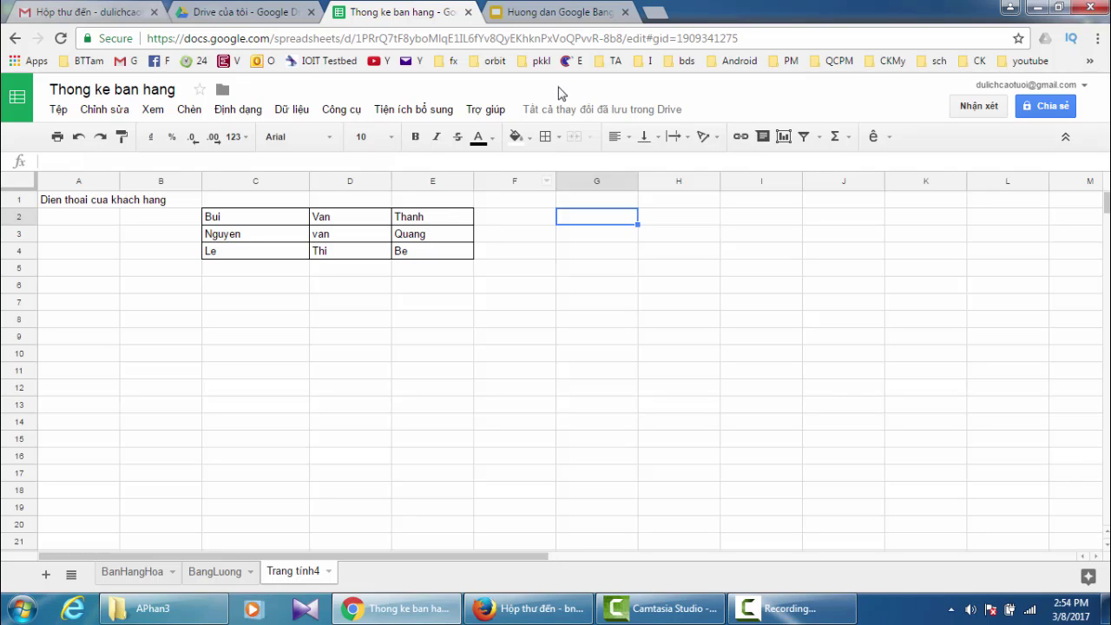
{"action": "left_click", "coordinate": [545, 14]}
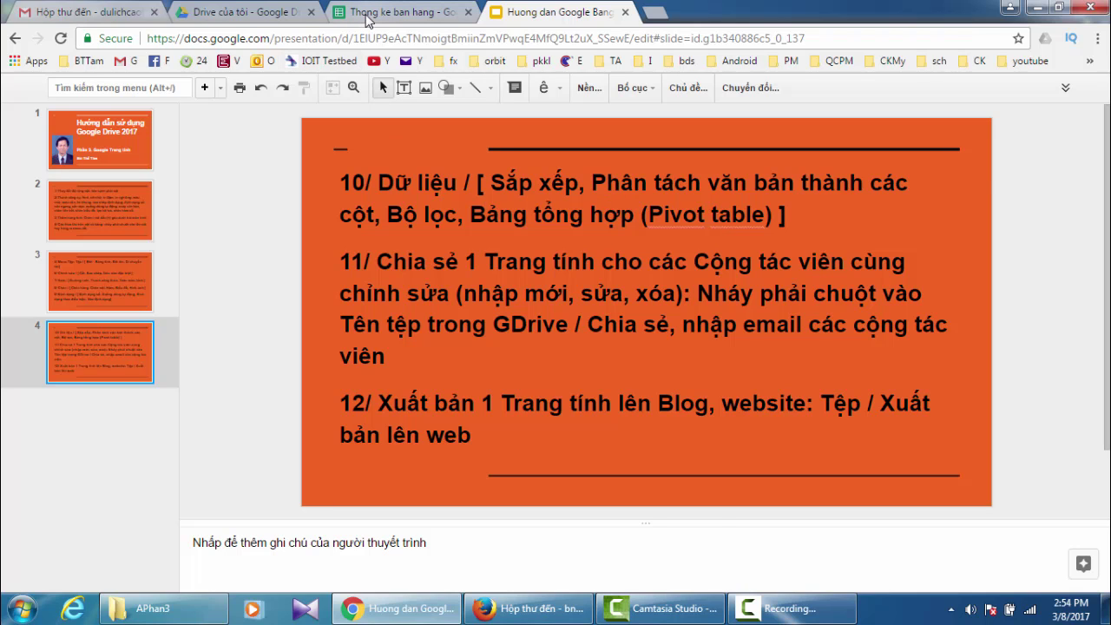
{"action": "left_click", "coordinate": [369, 18]}
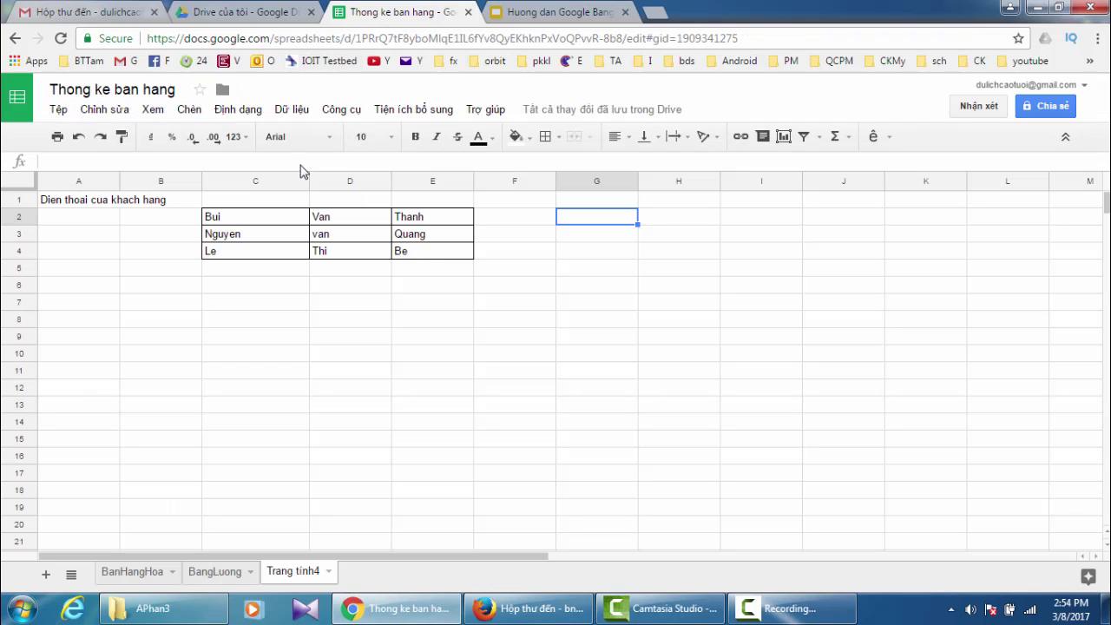
- Open the BanHangHoa sheet and browse the Dữ liệu menu's filter options
{"action": "left_click", "coordinate": [128, 573]}
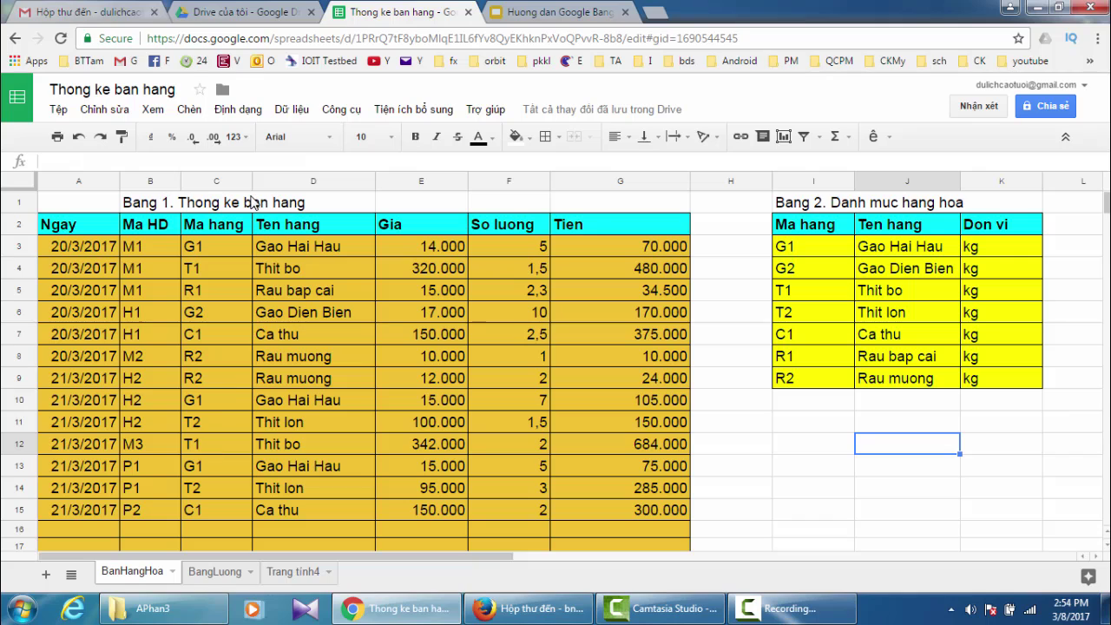
{"action": "left_click", "coordinate": [292, 110]}
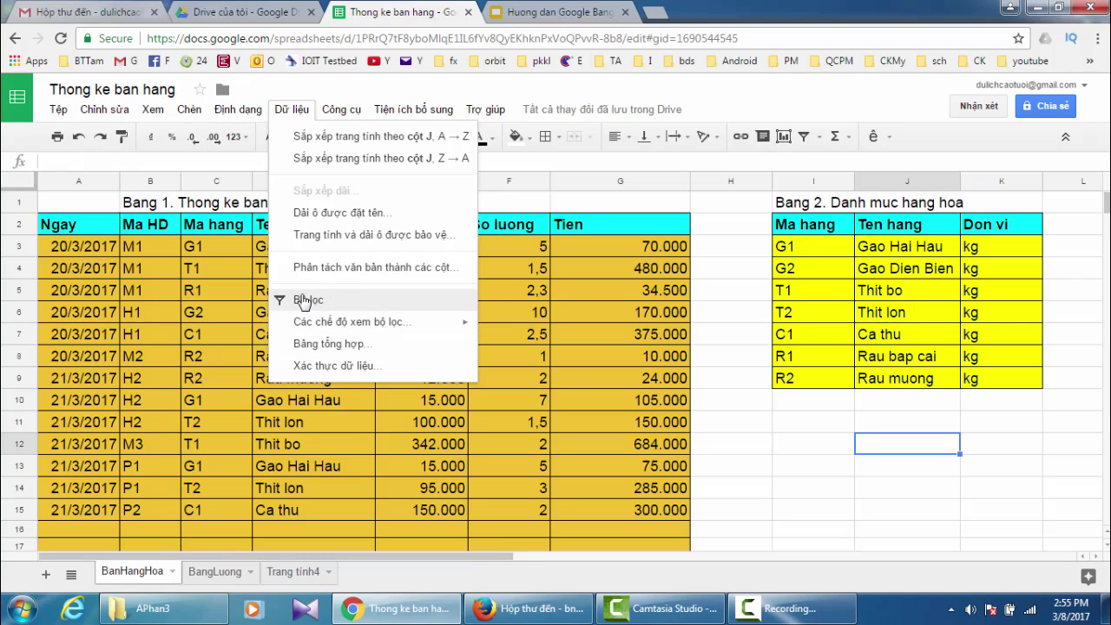
{"action": "mouse_move", "coordinate": [356, 323]}
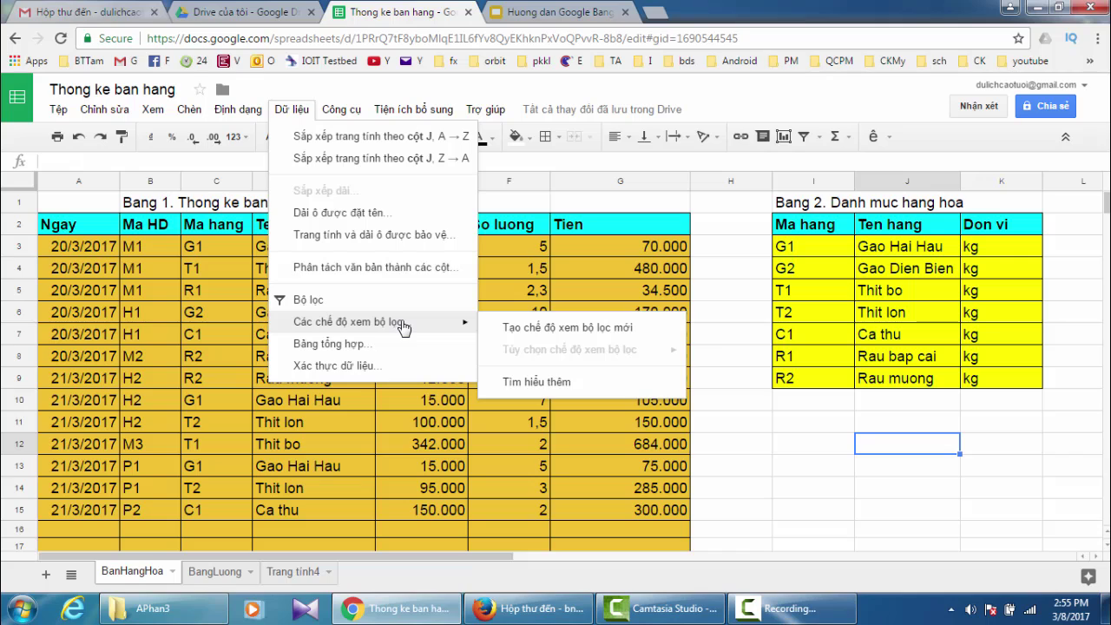
{"action": "left_click", "coordinate": [790, 491]}
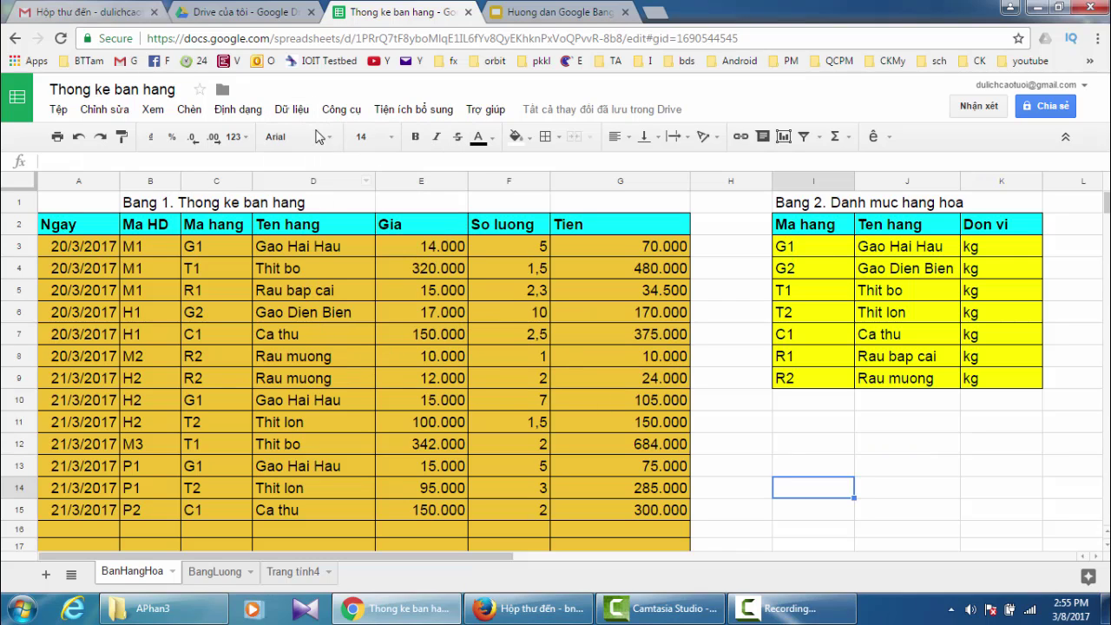
{"action": "left_click", "coordinate": [293, 110]}
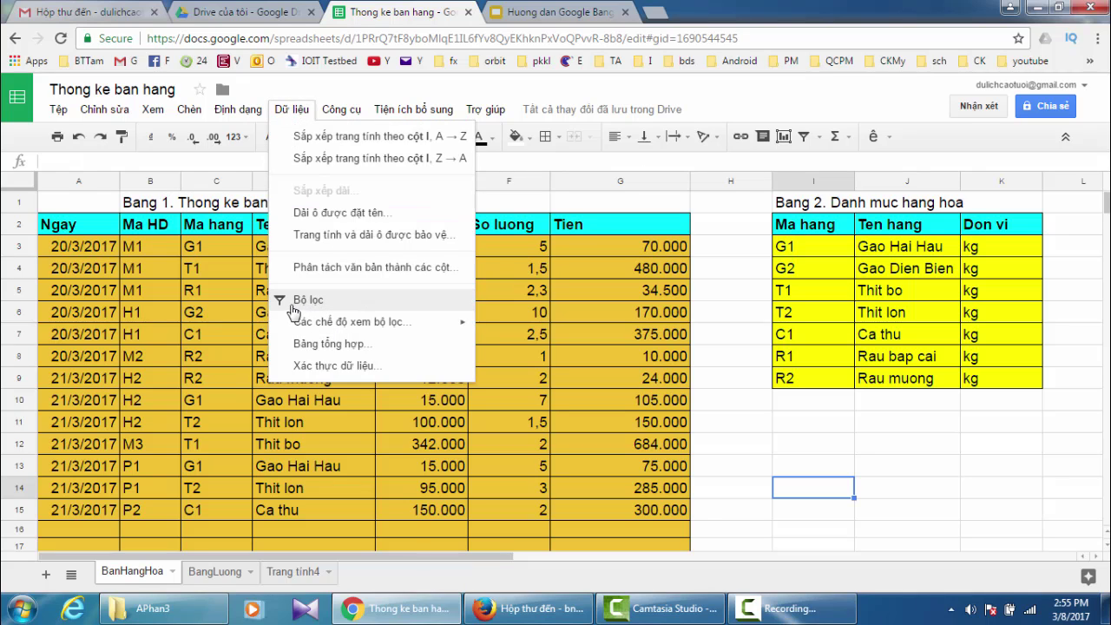
{"action": "mouse_move", "coordinate": [292, 323]}
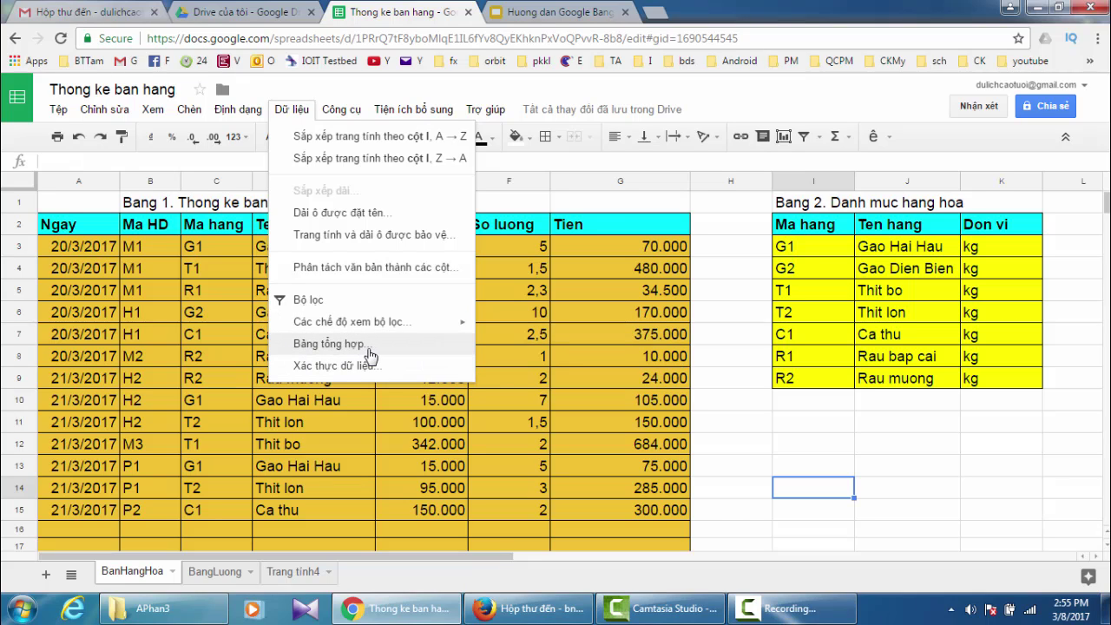
- Glance at the tutorial outline slide, then return to the sales sheet's empty area
{"action": "left_click", "coordinate": [580, 14]}
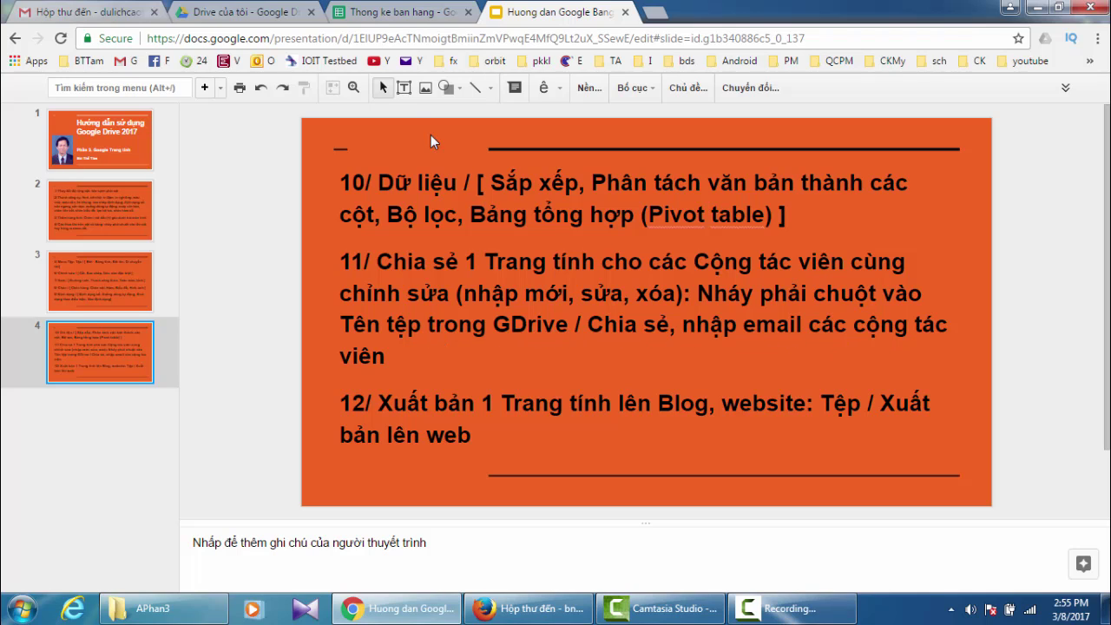
{"action": "left_click", "coordinate": [382, 16]}
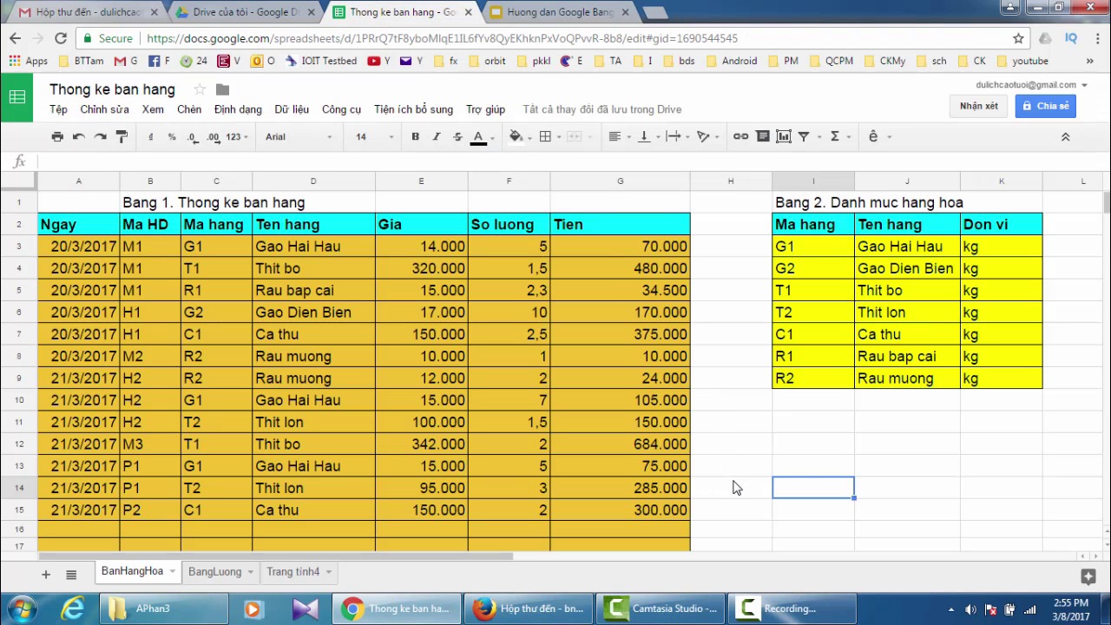
{"action": "left_click", "coordinate": [926, 469]}
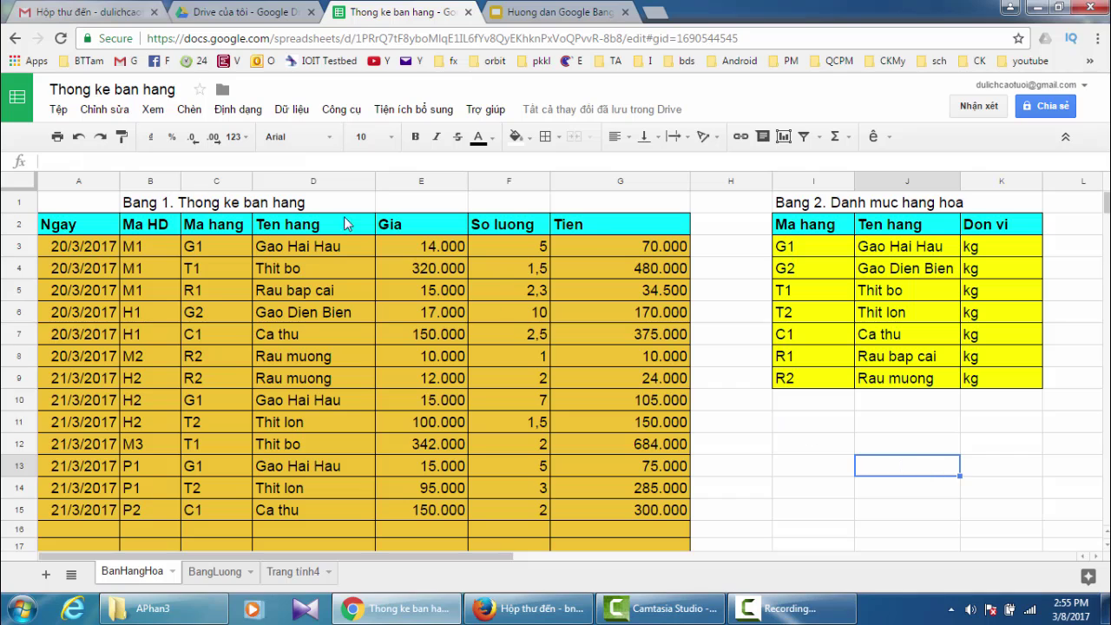
- View the BangLuong and BanHangHoa sheets, then close the Thong ke ban hang tab
{"action": "left_click", "coordinate": [216, 572]}
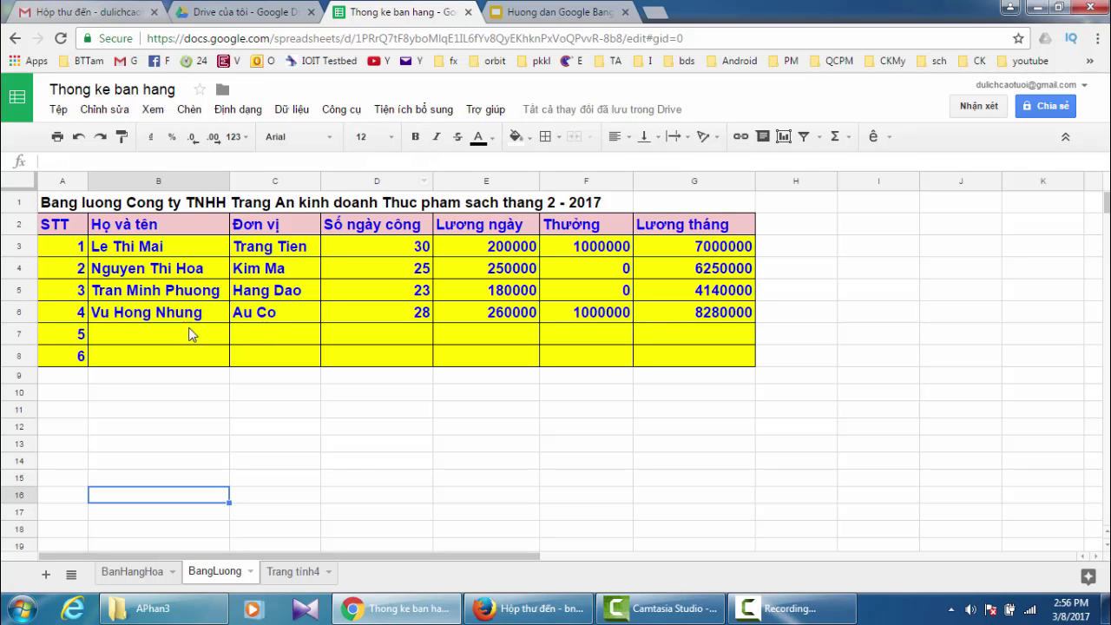
{"action": "left_click", "coordinate": [134, 573]}
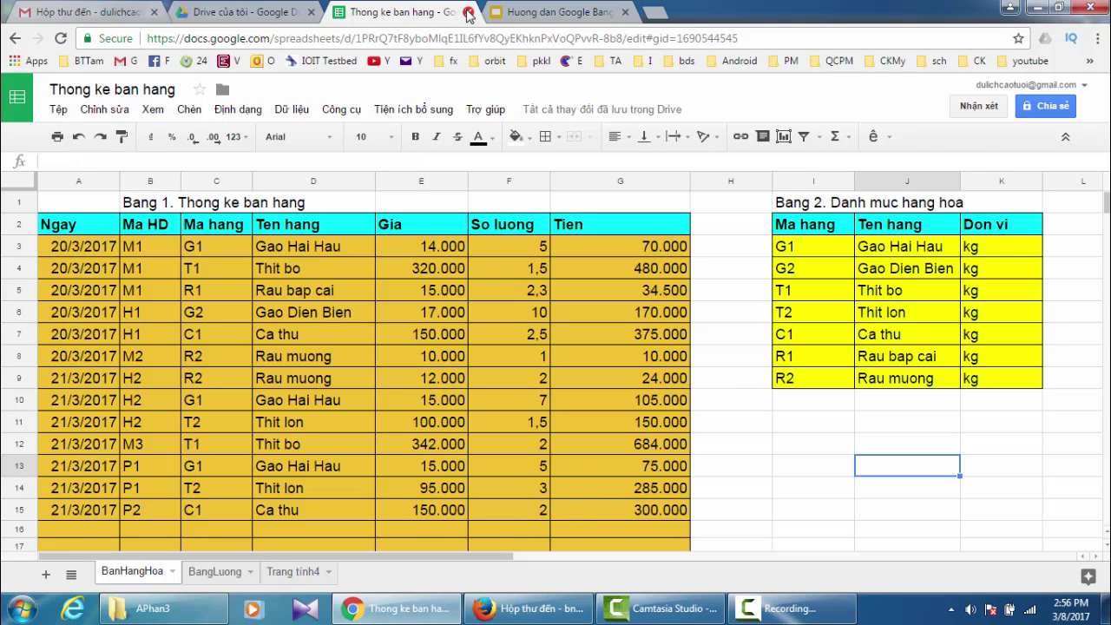
{"action": "left_click", "coordinate": [468, 13]}
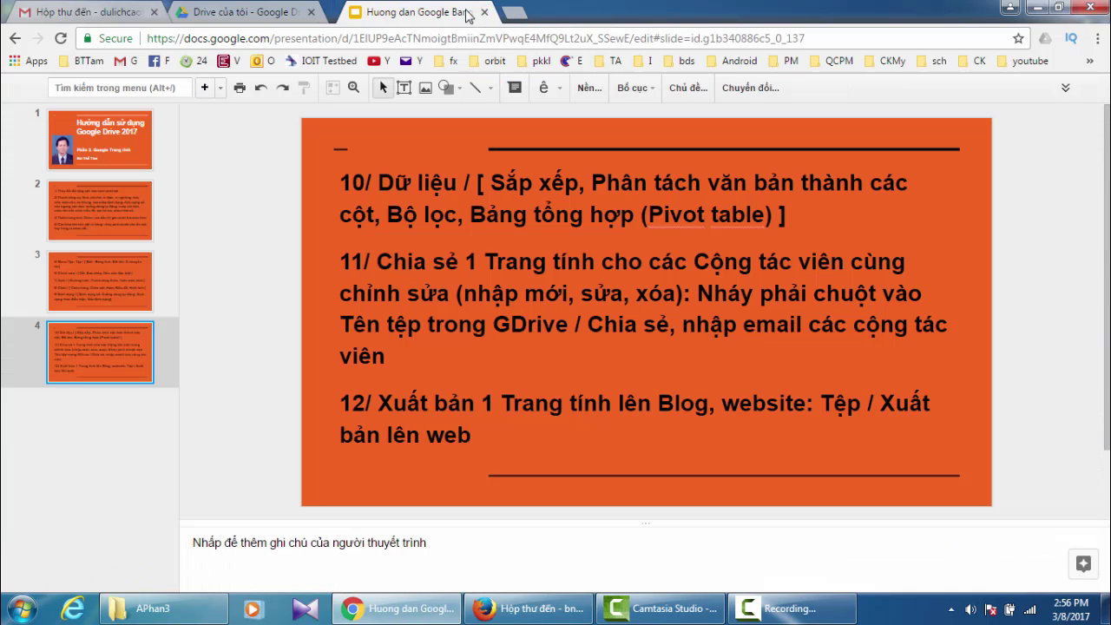
- Share Thong ke ban hang from Drive with the collaborator's suggested account and send the invite
{"action": "left_click", "coordinate": [245, 17]}
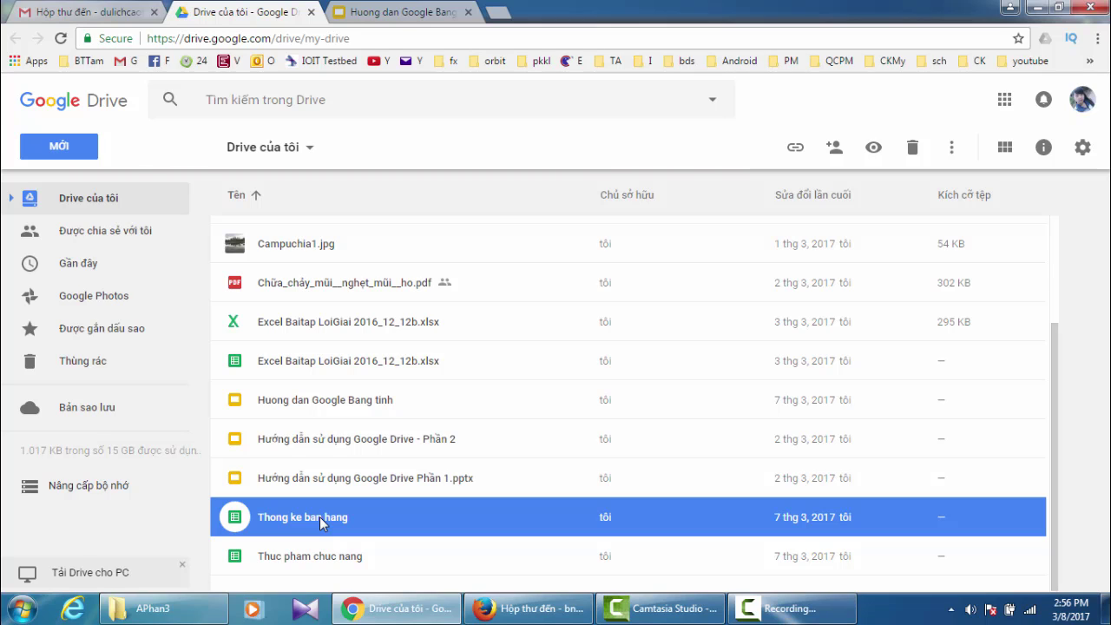
{"action": "right_click", "coordinate": [320, 521]}
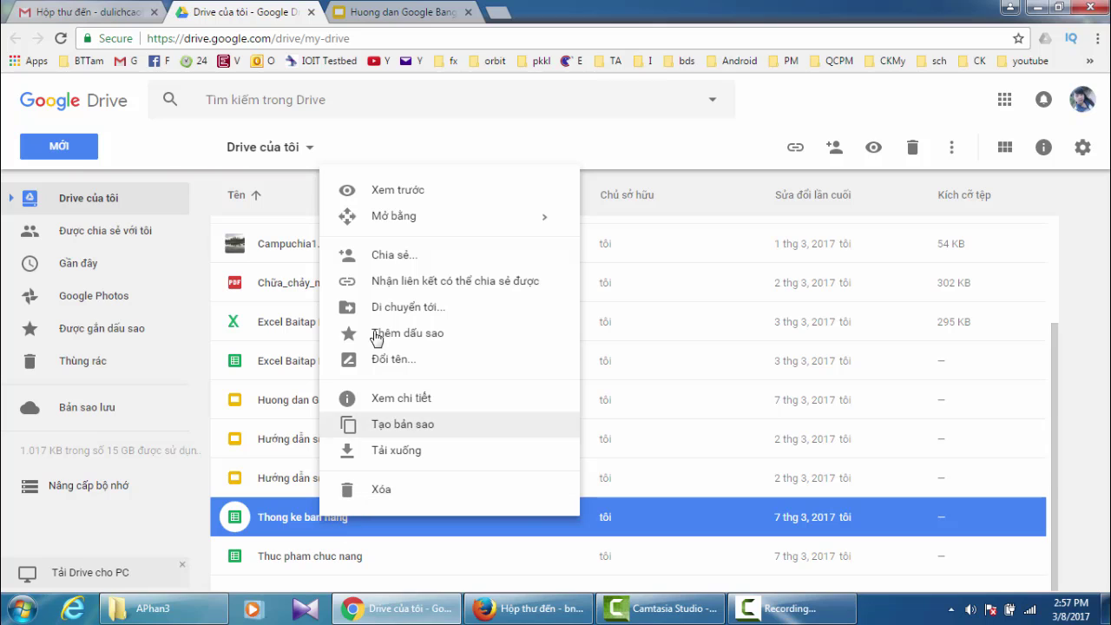
{"action": "left_click", "coordinate": [397, 260]}
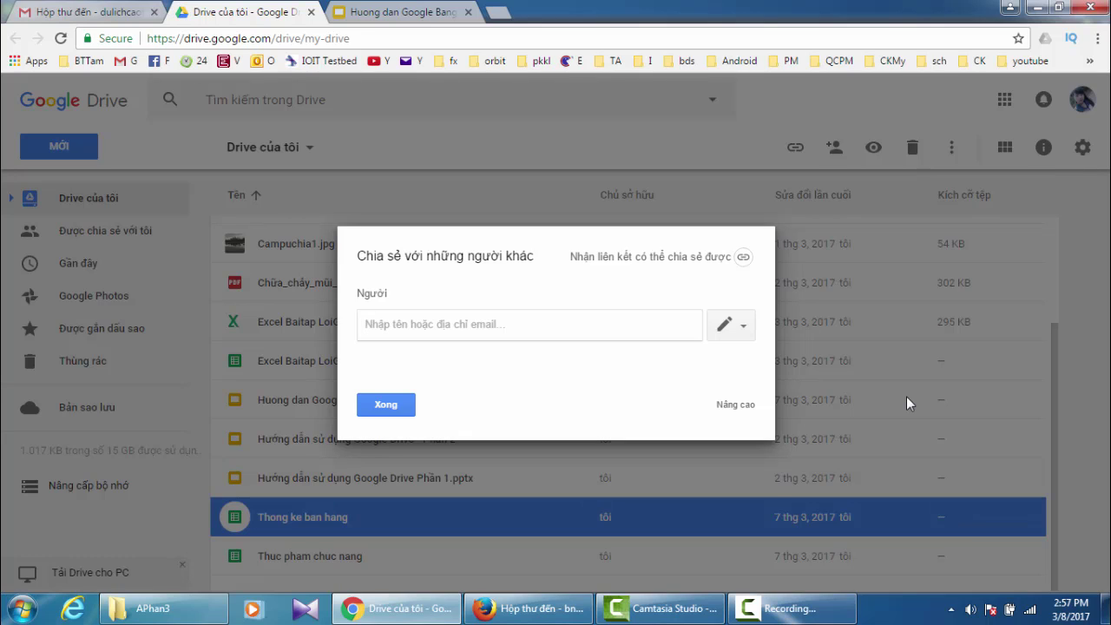
{"action": "type", "text": "bn"}
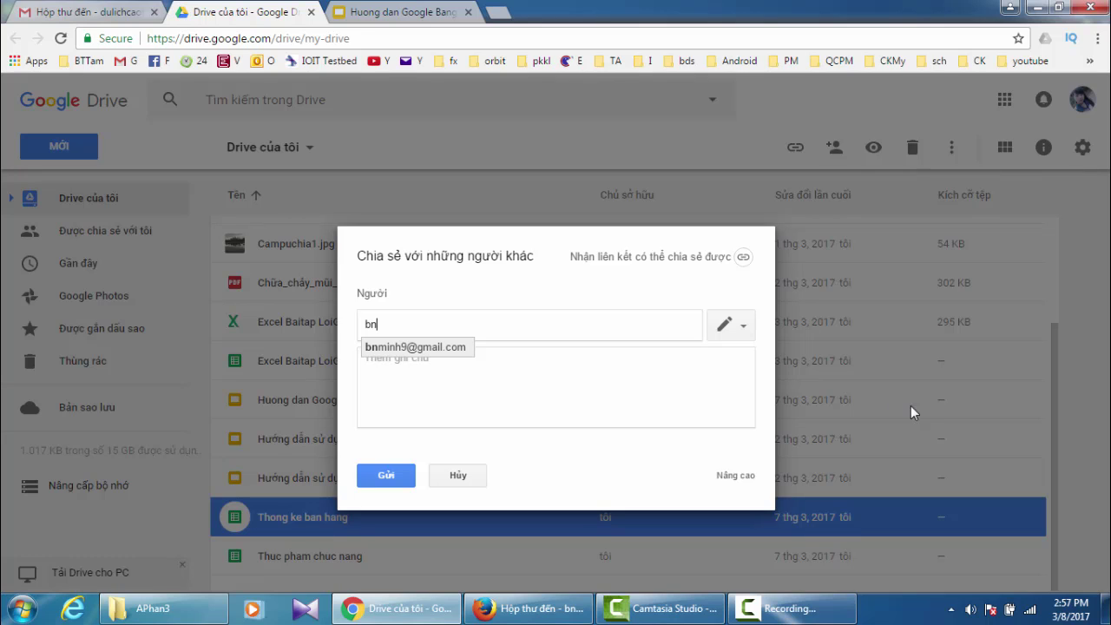
{"action": "left_click", "coordinate": [448, 348]}
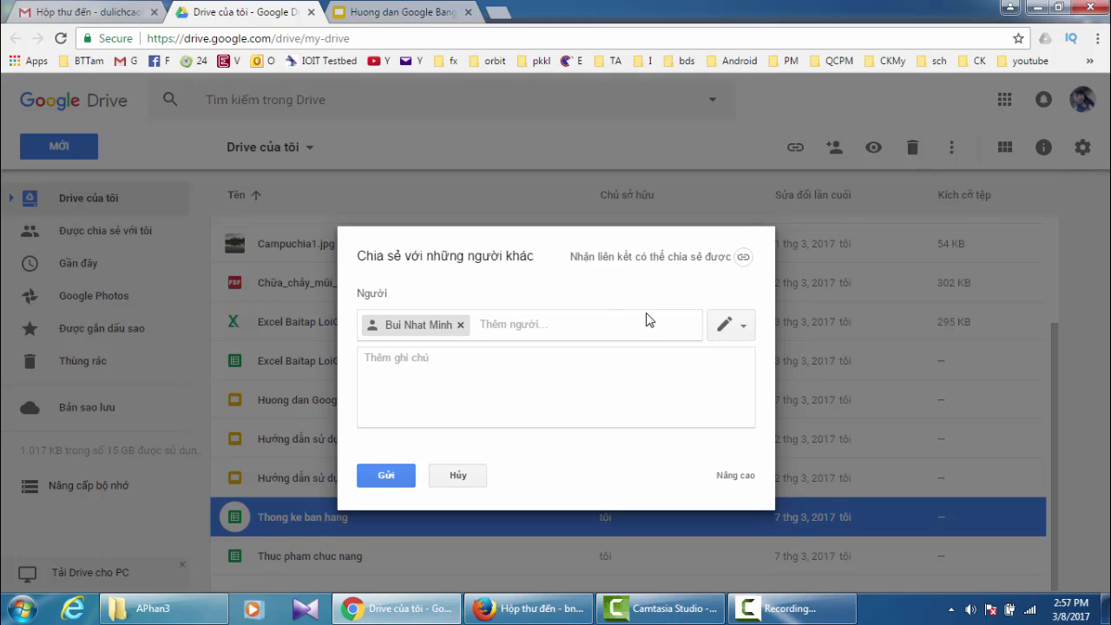
{"action": "left_click", "coordinate": [386, 478]}
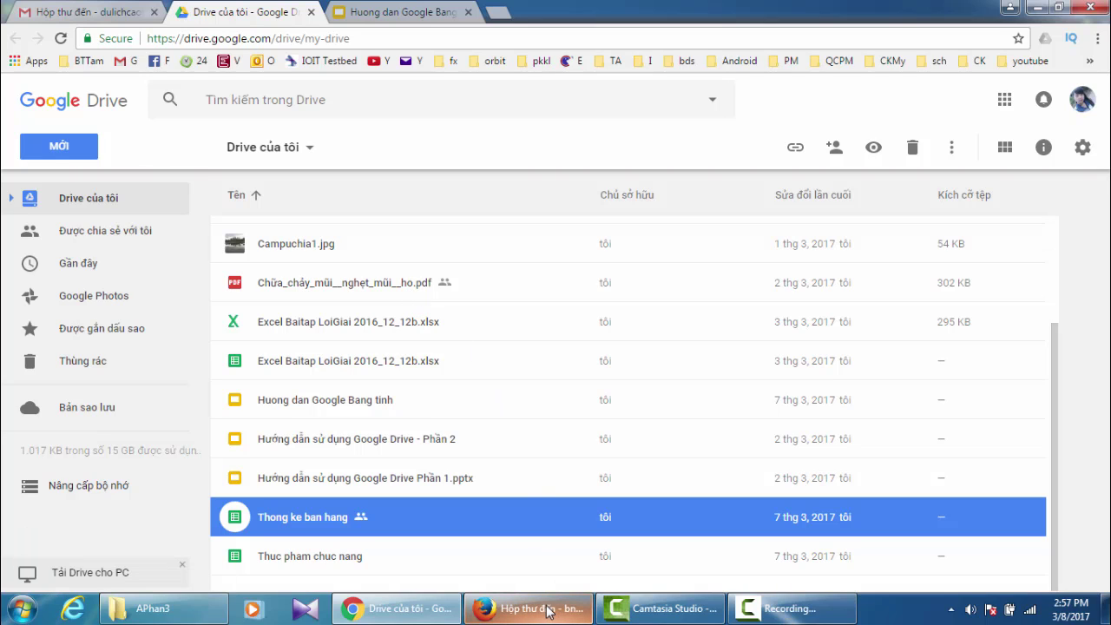
- In the collaborator's Gmail, open the invitation email and follow its Thong ke ban hang link
{"action": "mouse_move", "coordinate": [544, 612]}
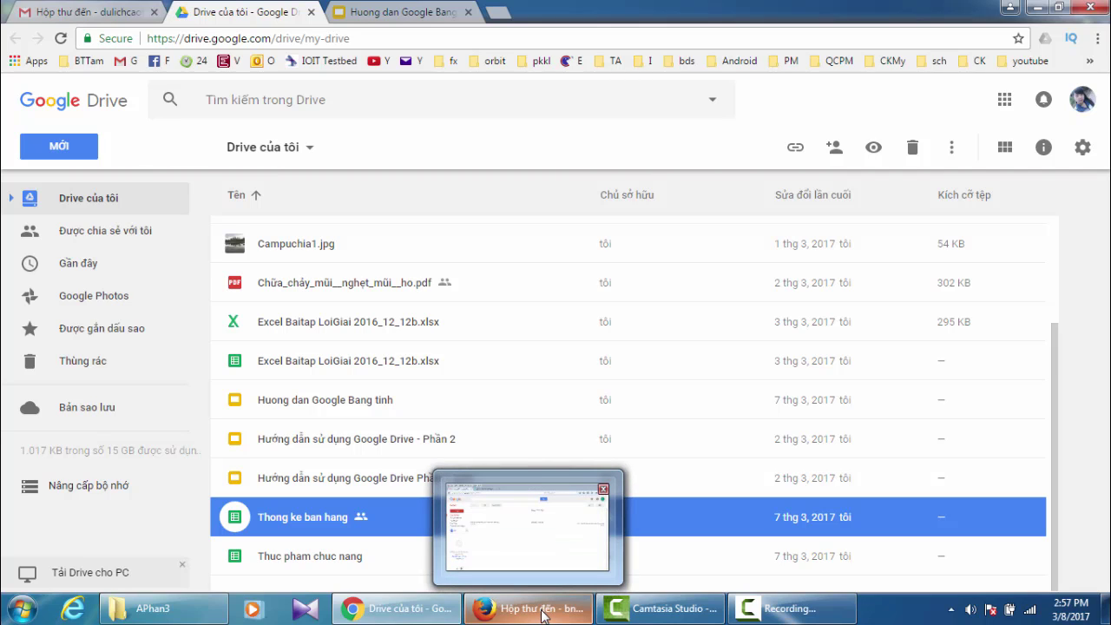
{"action": "left_click", "coordinate": [543, 613]}
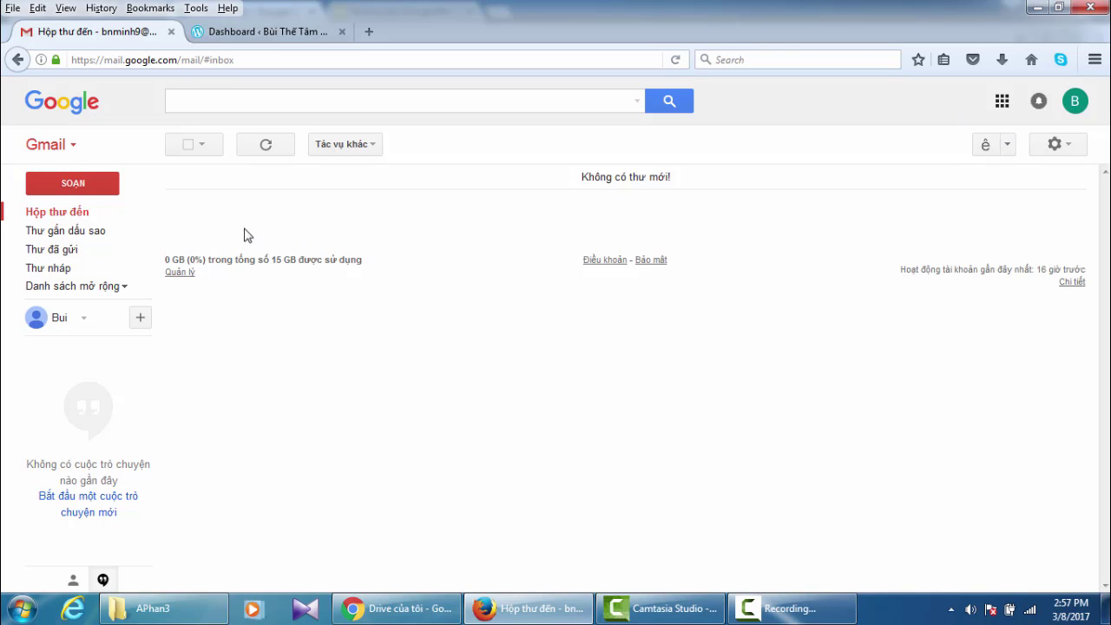
{"action": "left_click", "coordinate": [66, 213]}
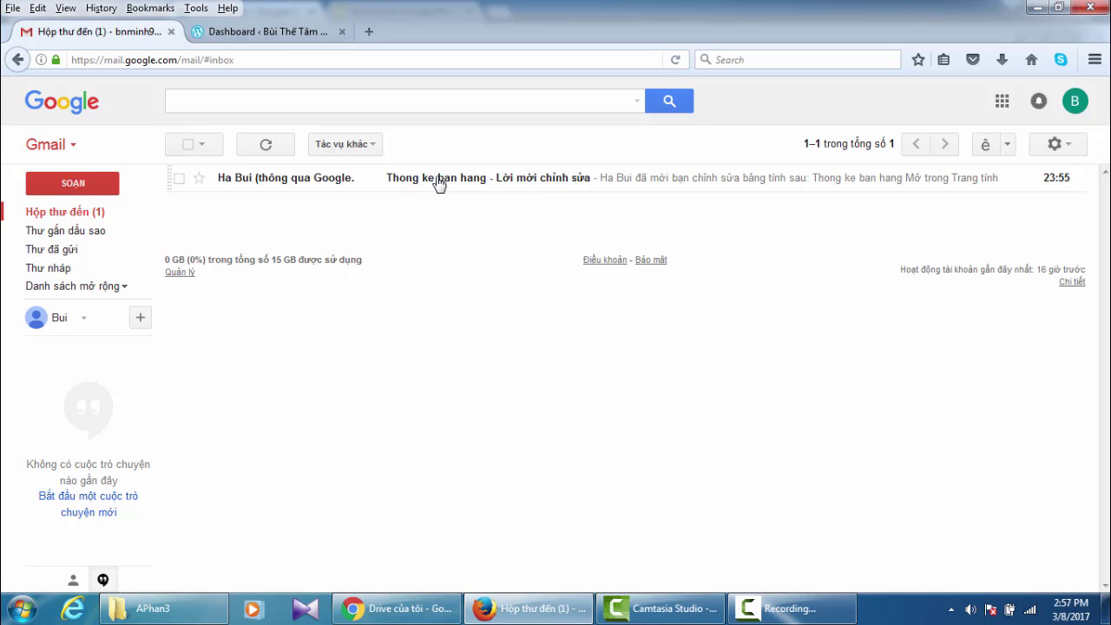
{"action": "double_click", "coordinate": [439, 183]}
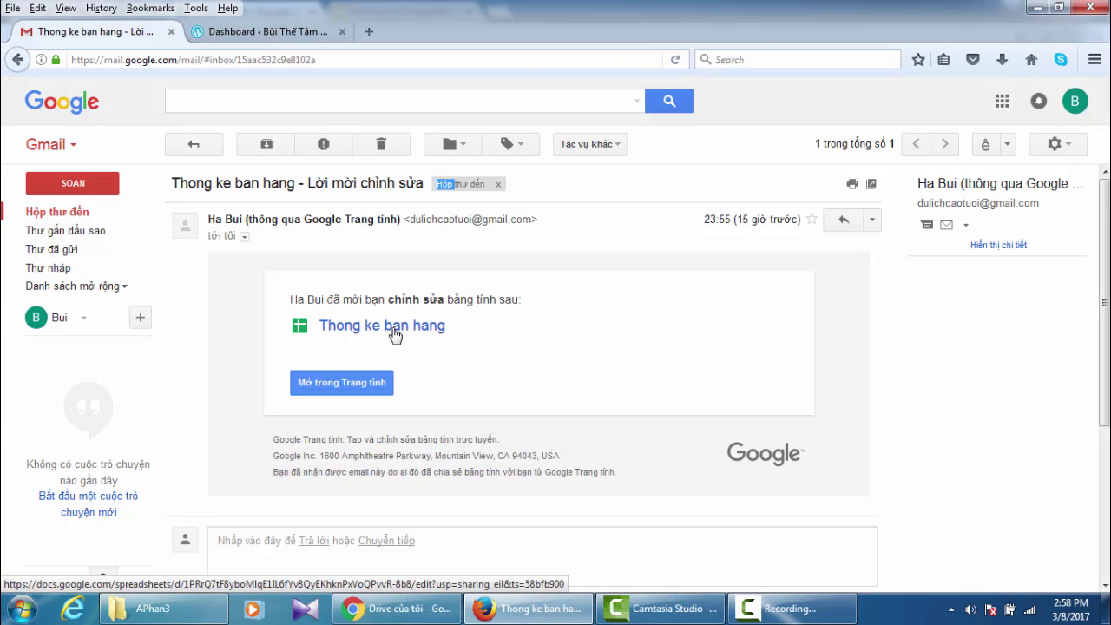
{"action": "left_click", "coordinate": [395, 335]}
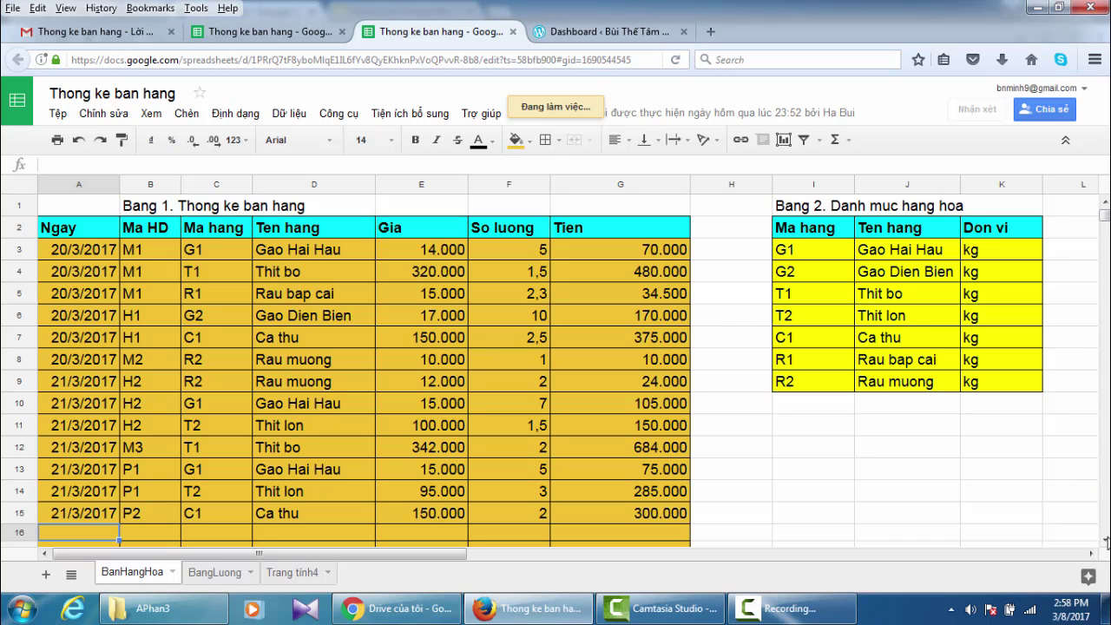
- Enter date 22/3/2017 and code P3 in both rows 16 and 17
{"action": "scroll", "coordinate": [1106, 544], "scroll_direction": "down", "scroll_amount": 5}
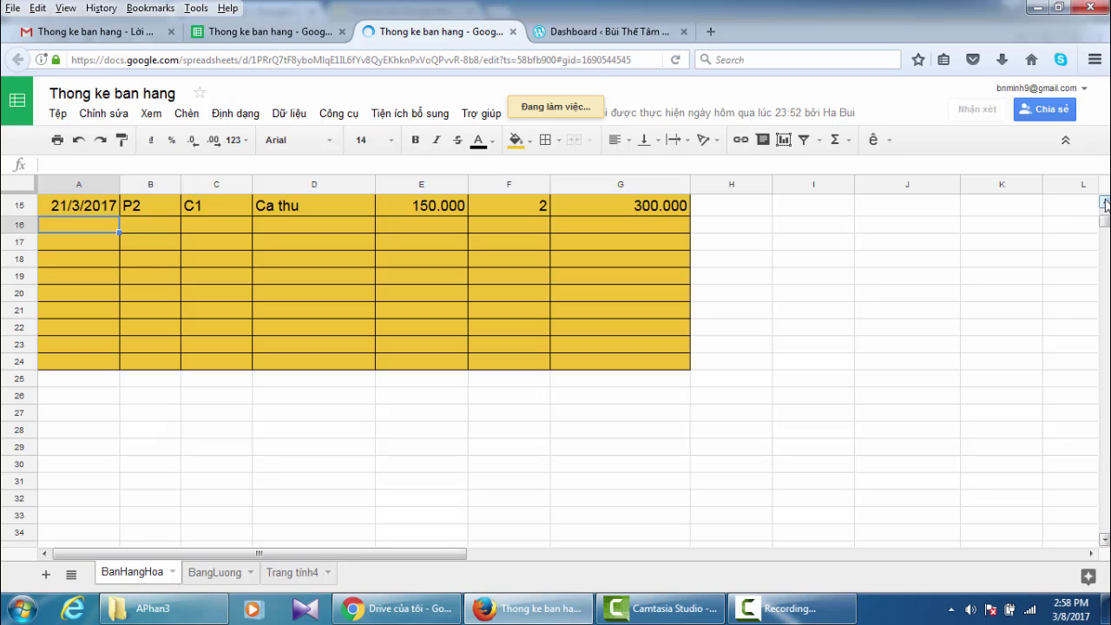
{"action": "scroll", "coordinate": [1105, 204], "scroll_direction": "up", "scroll_amount": 2}
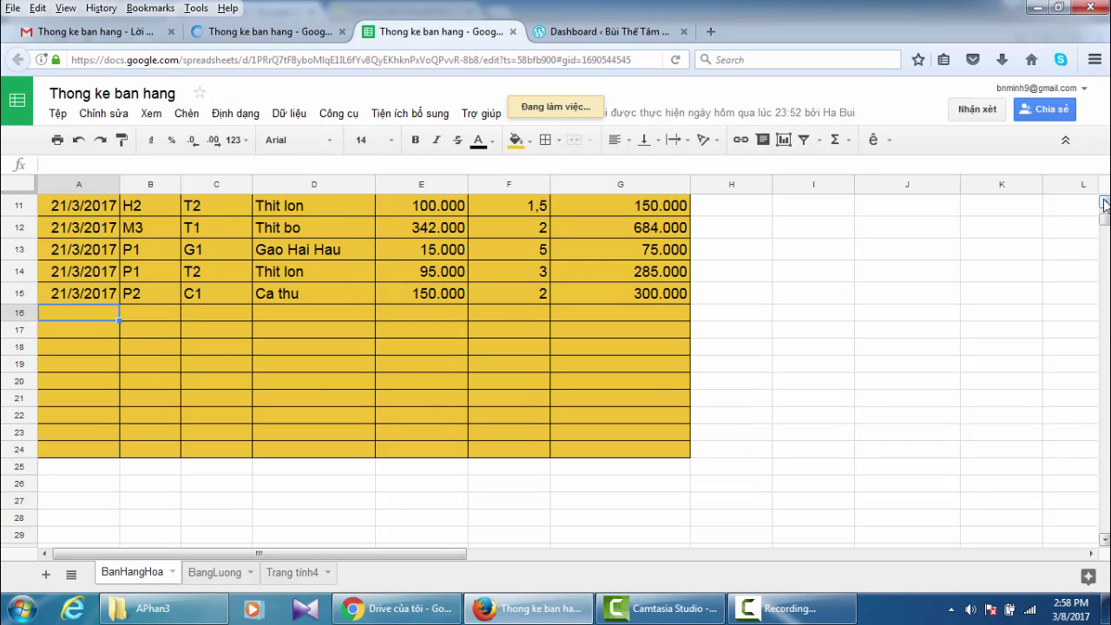
{"action": "scroll", "coordinate": [1105, 203], "scroll_direction": "up", "scroll_amount": 2}
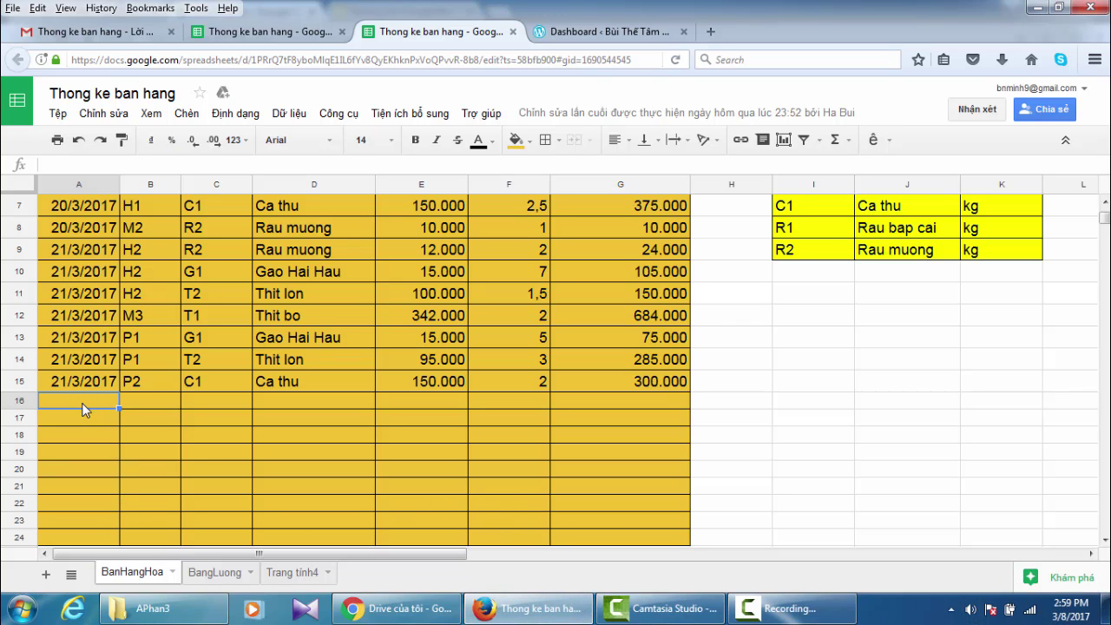
{"action": "type", "text": "22"}
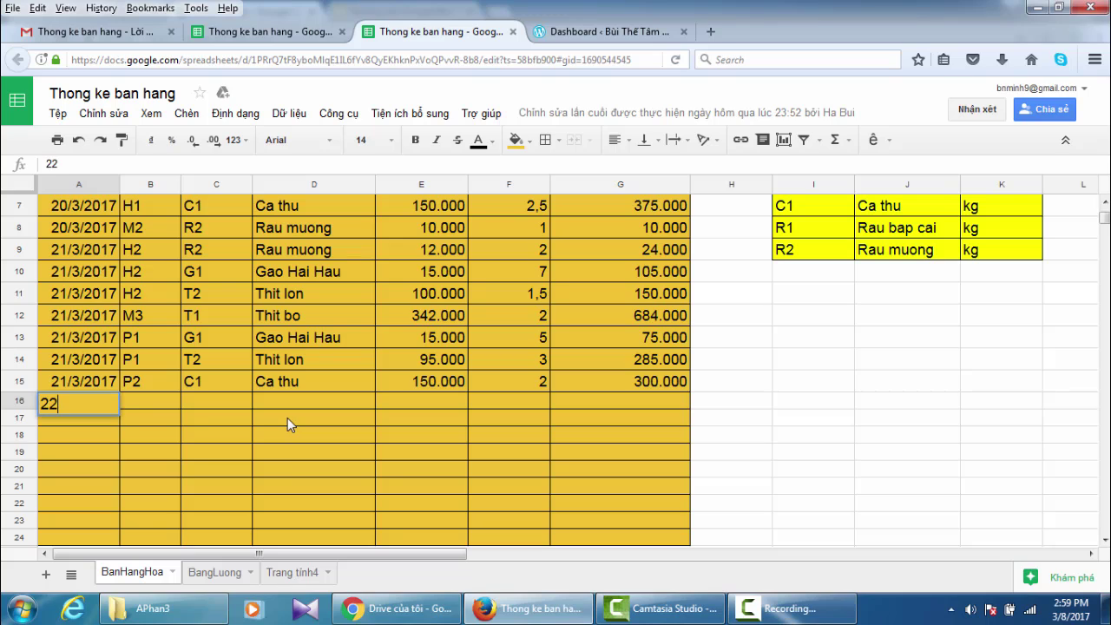
{"action": "type", "text": "/3/2017"}
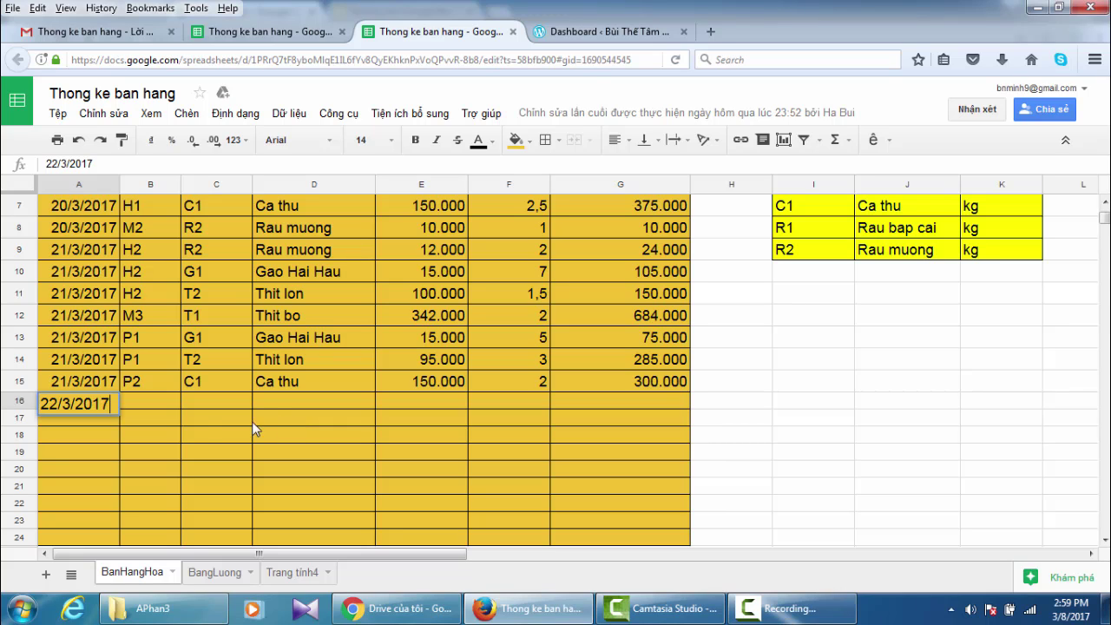
{"action": "left_click", "coordinate": [140, 398]}
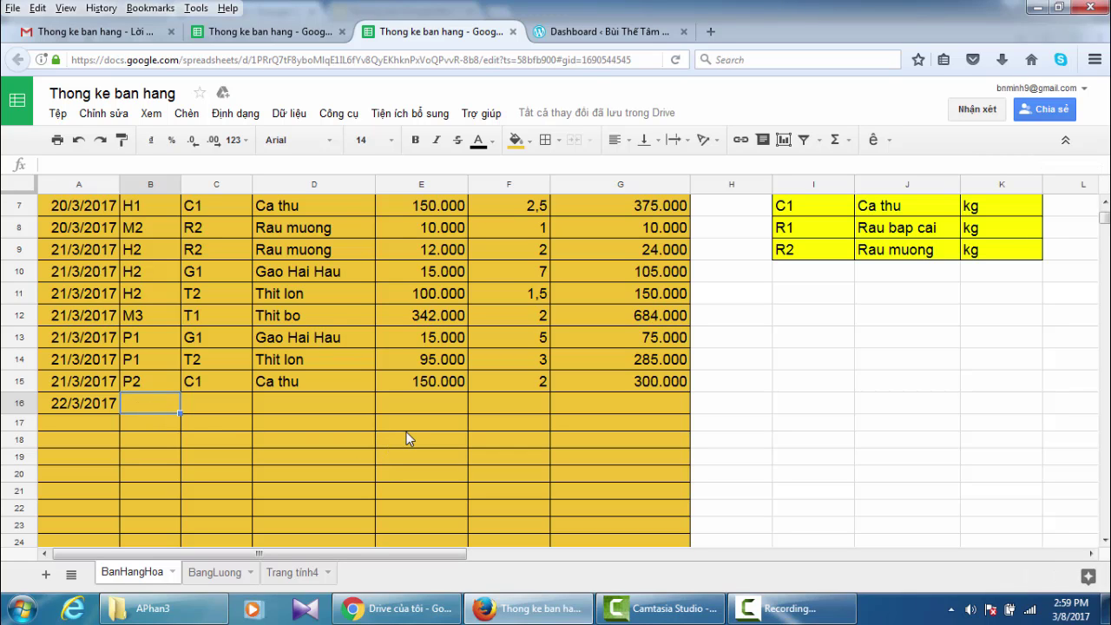
{"action": "type", "text": "P"}
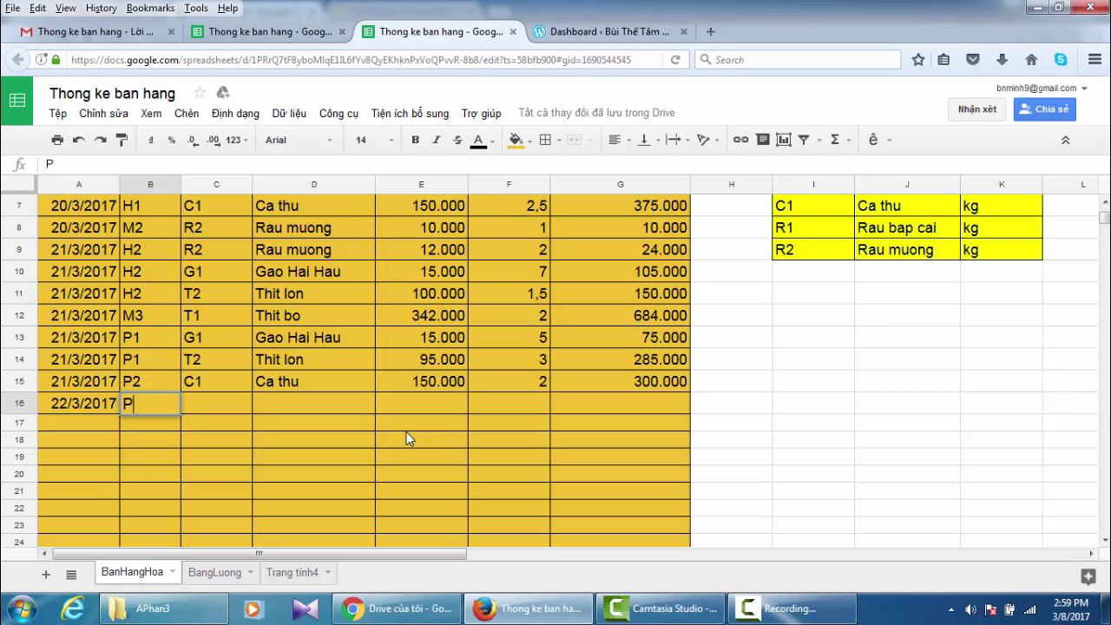
{"action": "type", "text": "3"}
{"action": "key", "text": "Return"}
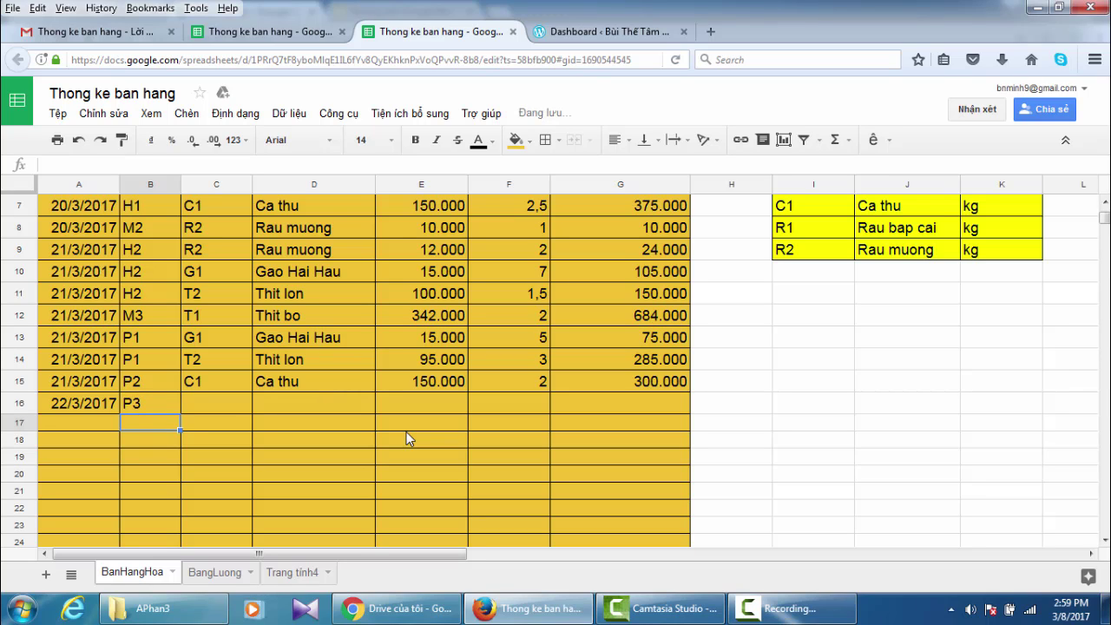
{"action": "type", "text": "P3"}
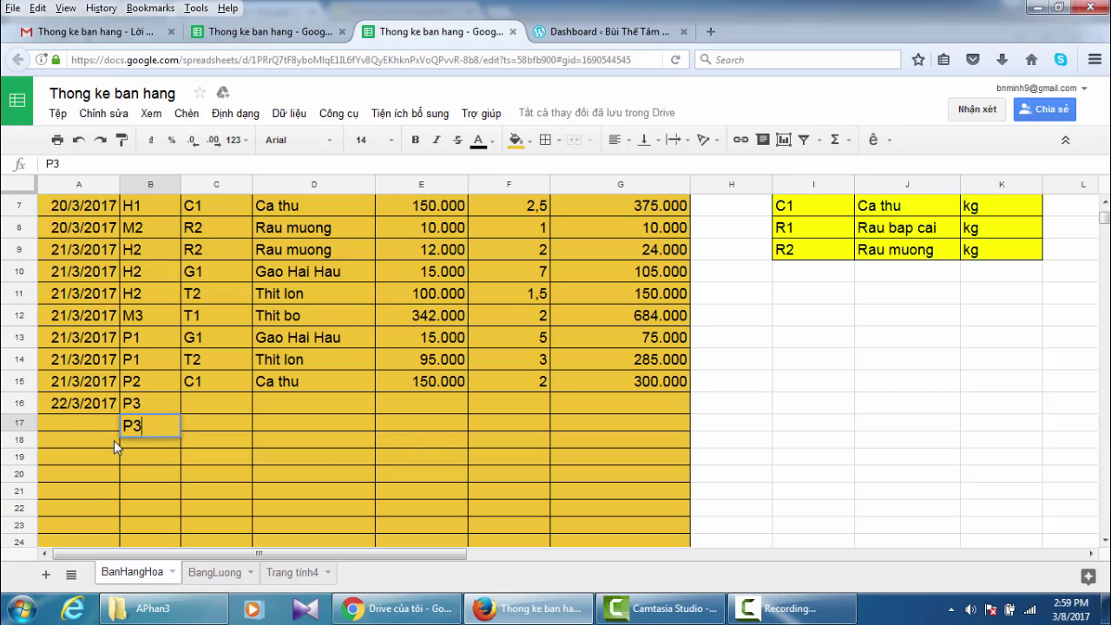
{"action": "left_click", "coordinate": [65, 423]}
{"action": "type", "text": "22"}
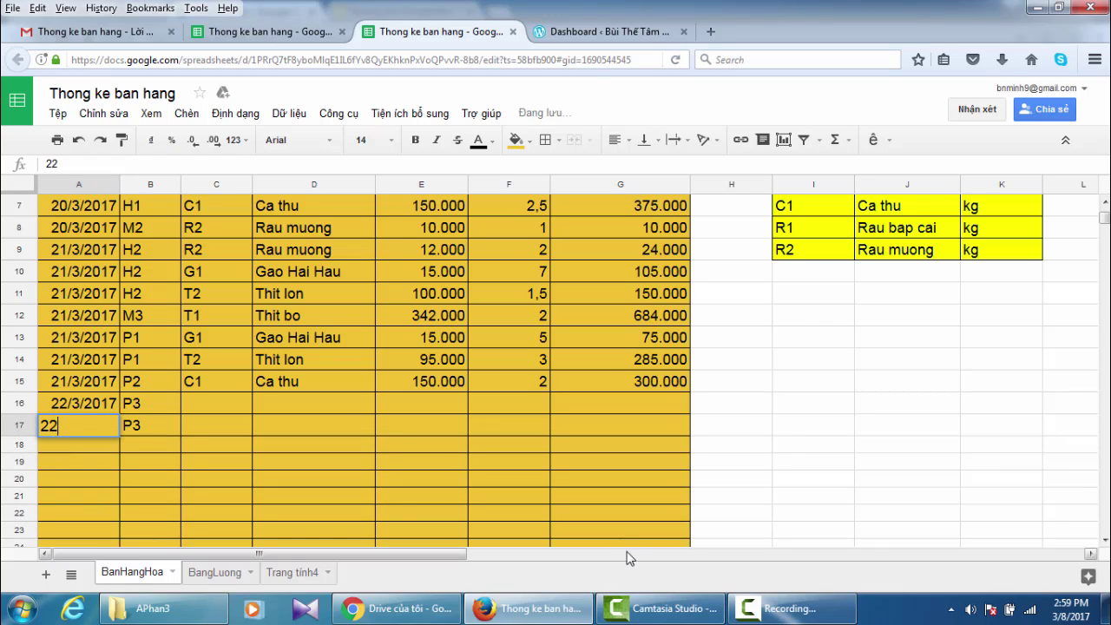
{"action": "type", "text": "/3"}
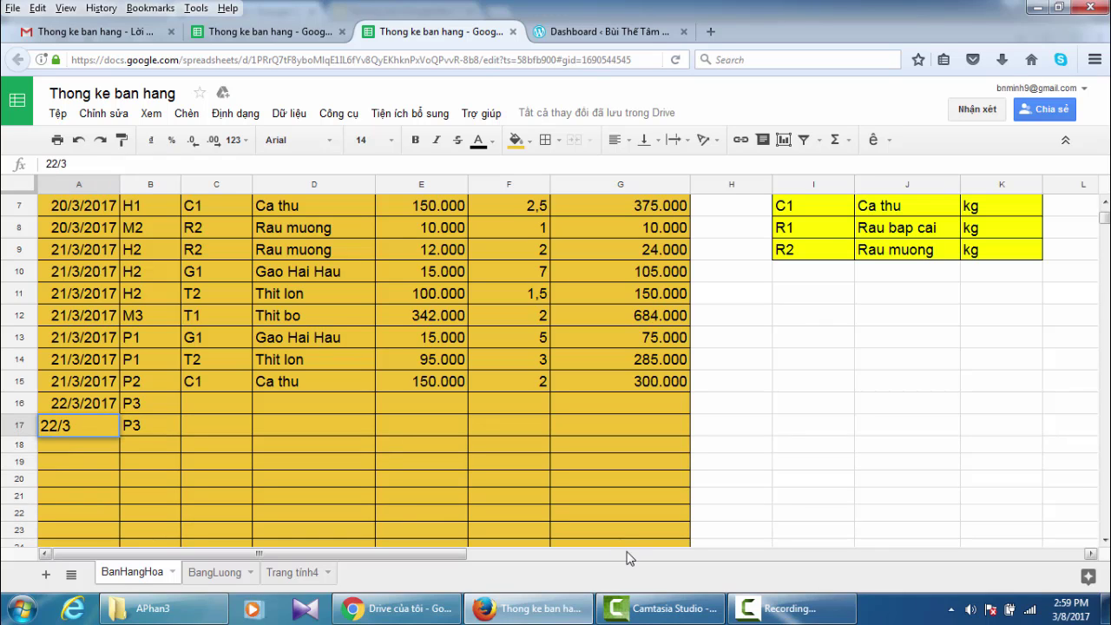
{"action": "type", "text": "/2017"}
- Enter goods codes G2 in C16 and T2 in C17
{"action": "left_click", "coordinate": [200, 400]}
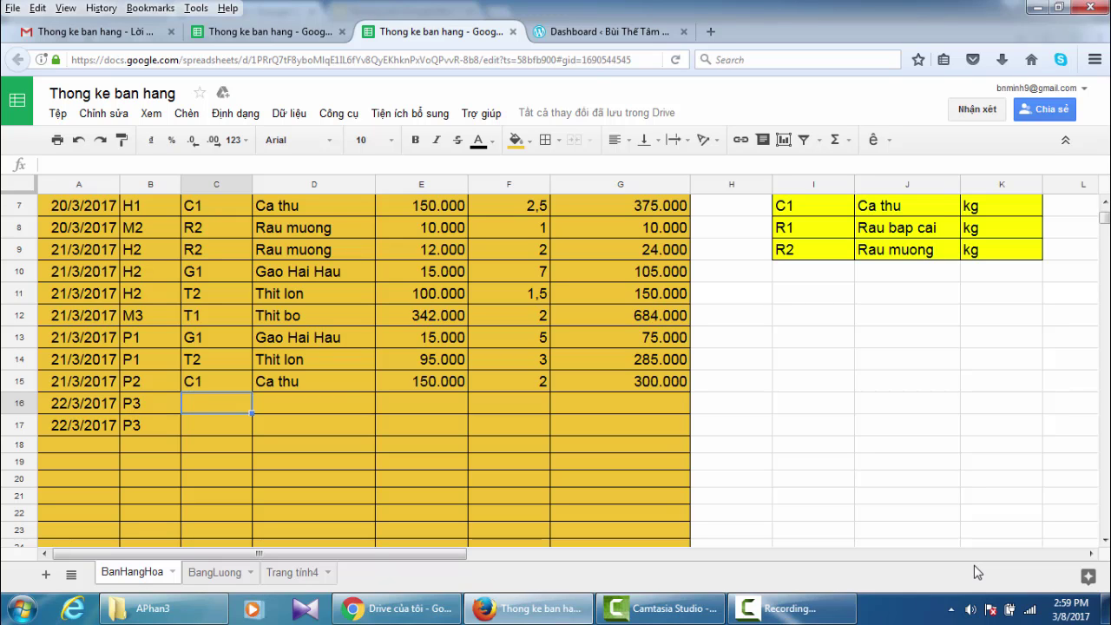
{"action": "type", "text": "G2"}
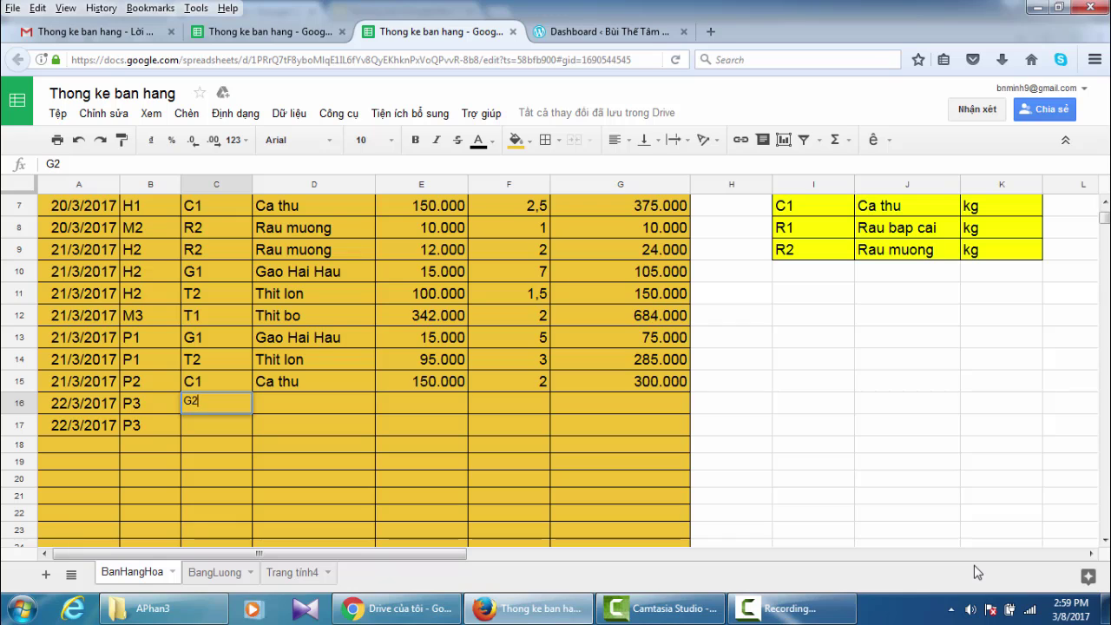
{"action": "left_click", "coordinate": [204, 425]}
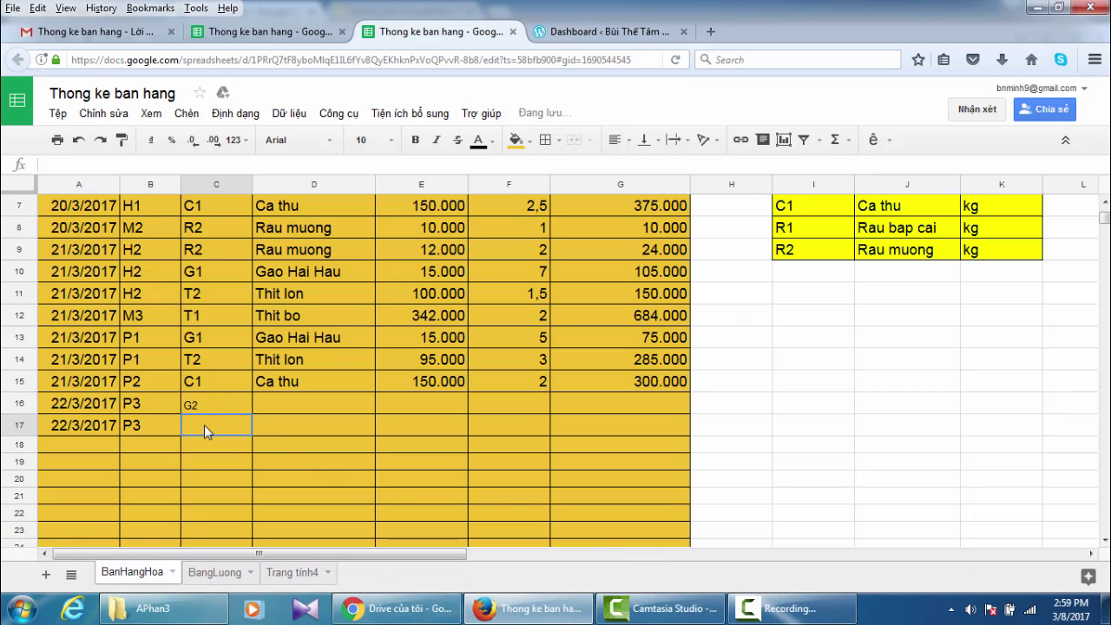
{"action": "type", "text": "T2"}
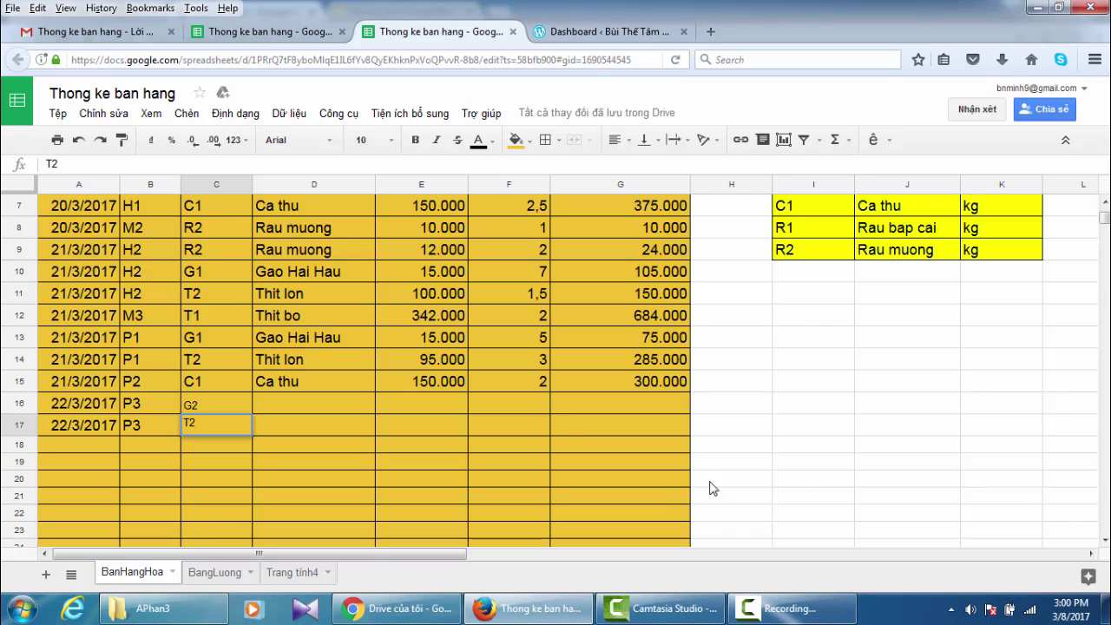
{"action": "left_click", "coordinate": [434, 408]}
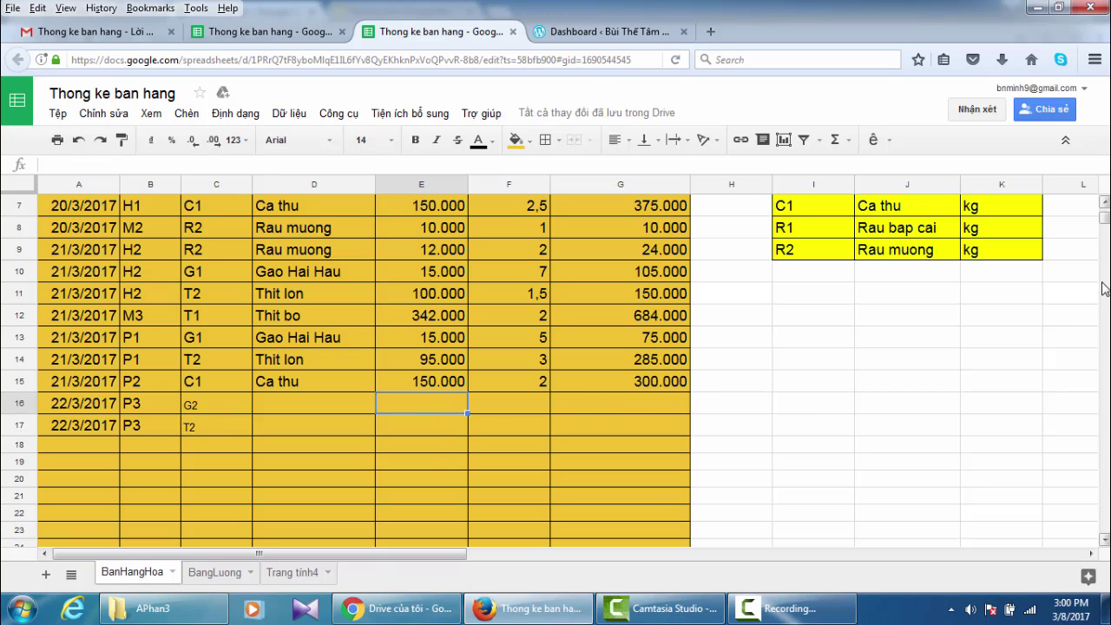
{"action": "left_click", "coordinate": [1106, 203]}
{"action": "left_click", "coordinate": [1105, 203]}
{"action": "left_click", "coordinate": [1105, 203]}
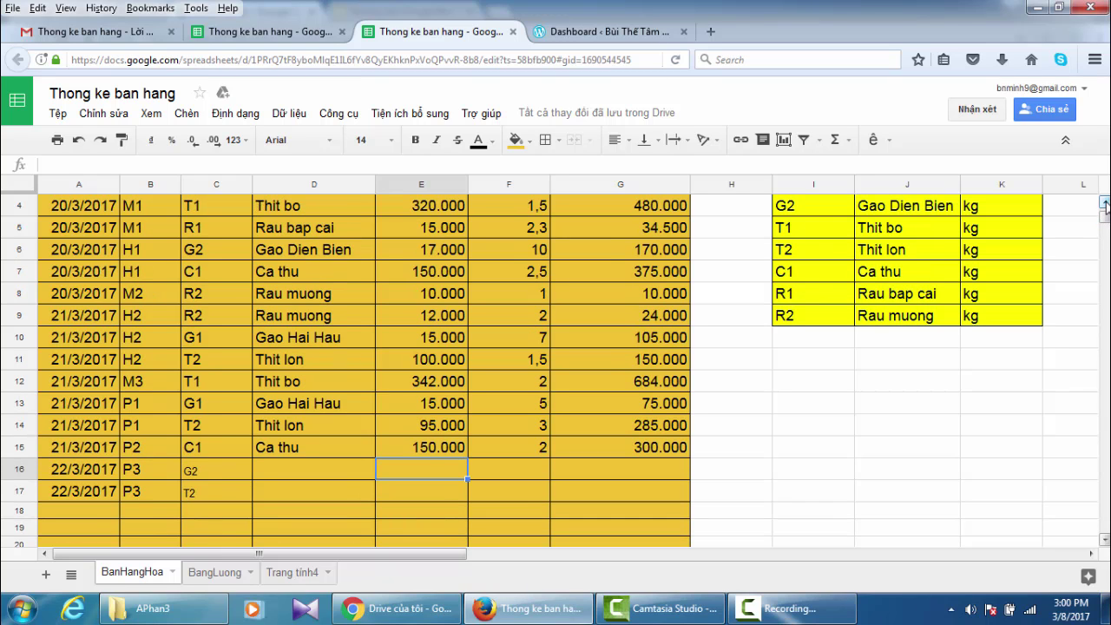
{"action": "left_click", "coordinate": [1105, 203]}
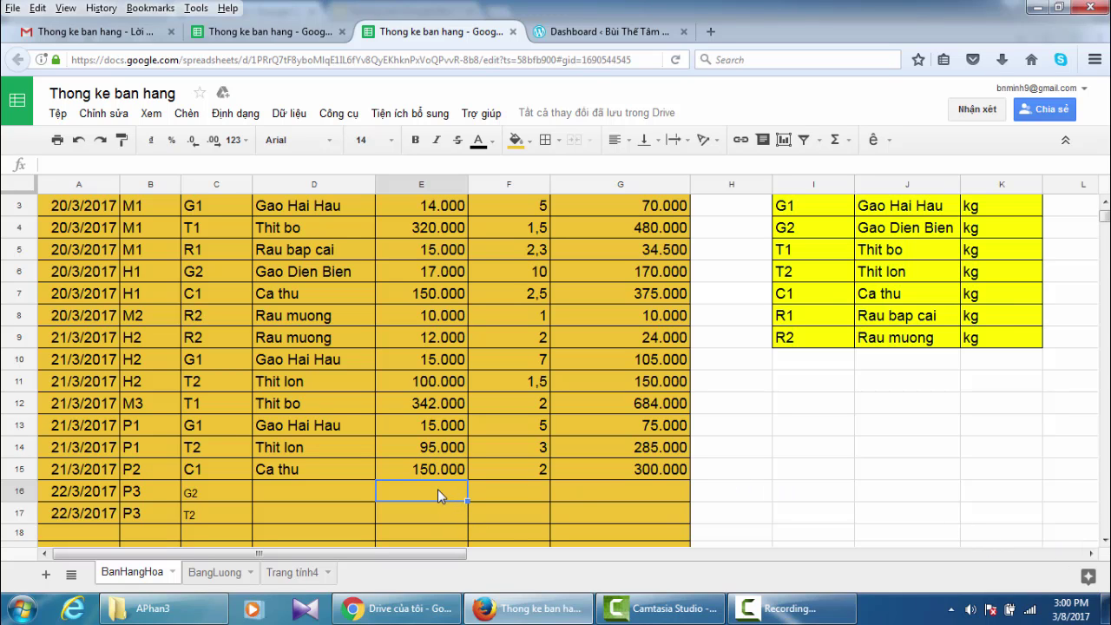
- Enter prices 16000 and 98000 in E16:E17 and quantities 10 and 2,3 in F16:F17
{"action": "type", "text": "16"}
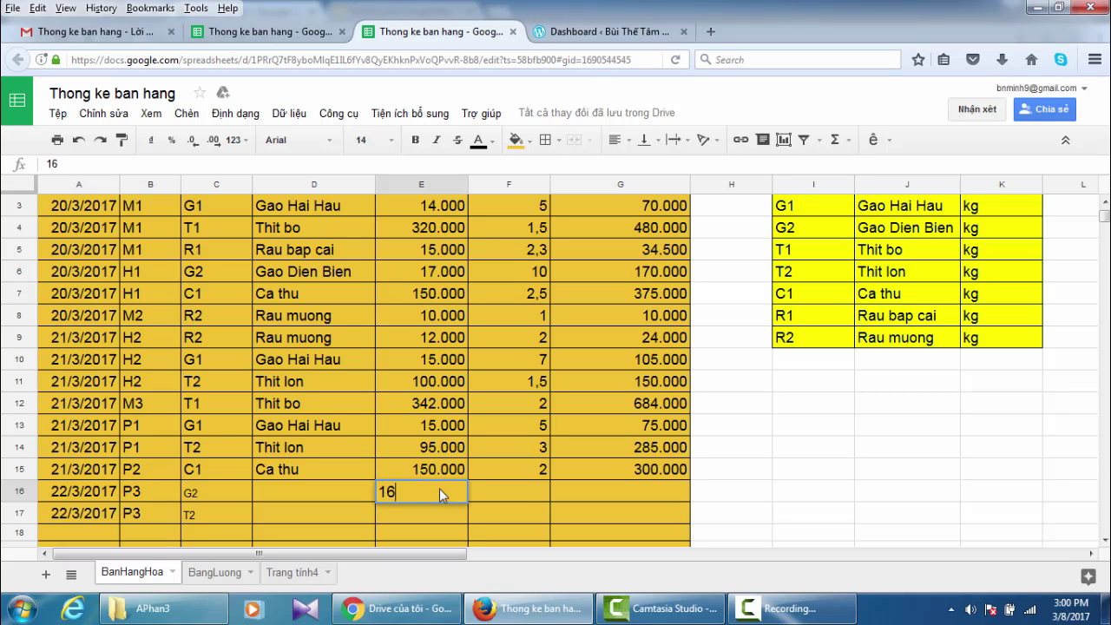
{"action": "type", "text": "00"}
{"action": "left_click", "coordinate": [525, 496]}
{"action": "type", "text": "10"}
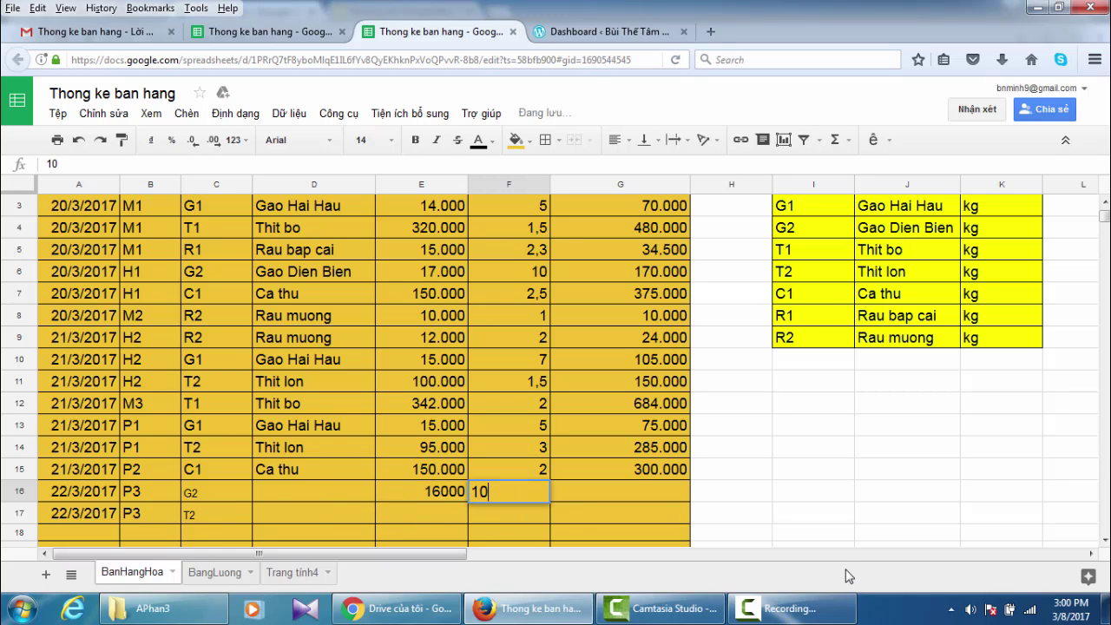
{"action": "left_click", "coordinate": [435, 514]}
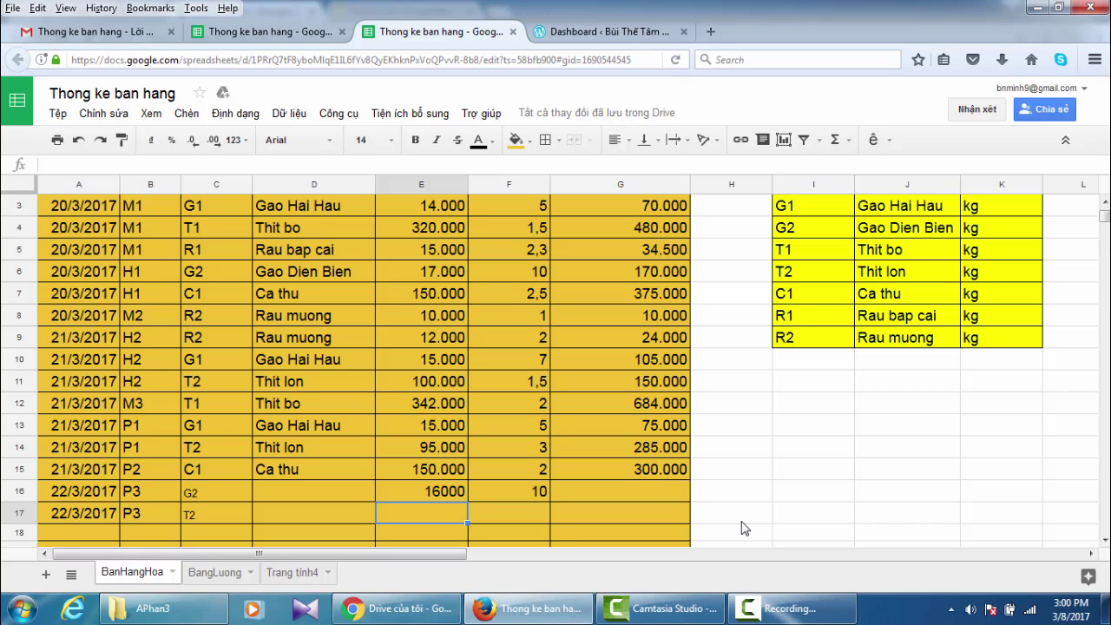
{"action": "type", "text": "98"}
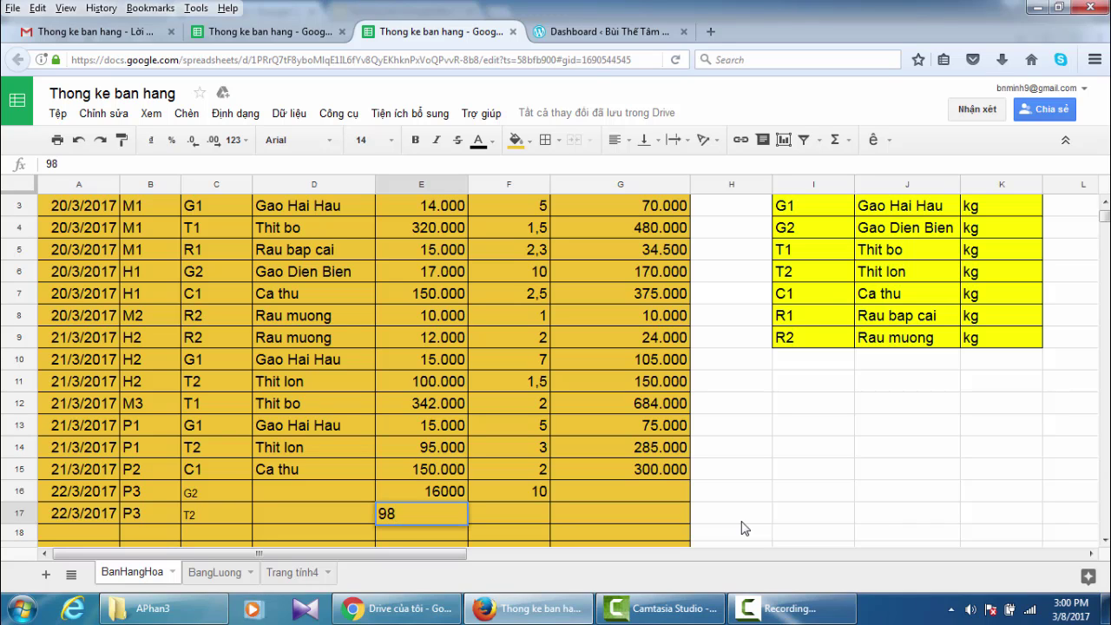
{"action": "type", "text": "000"}
{"action": "left_click", "coordinate": [512, 516]}
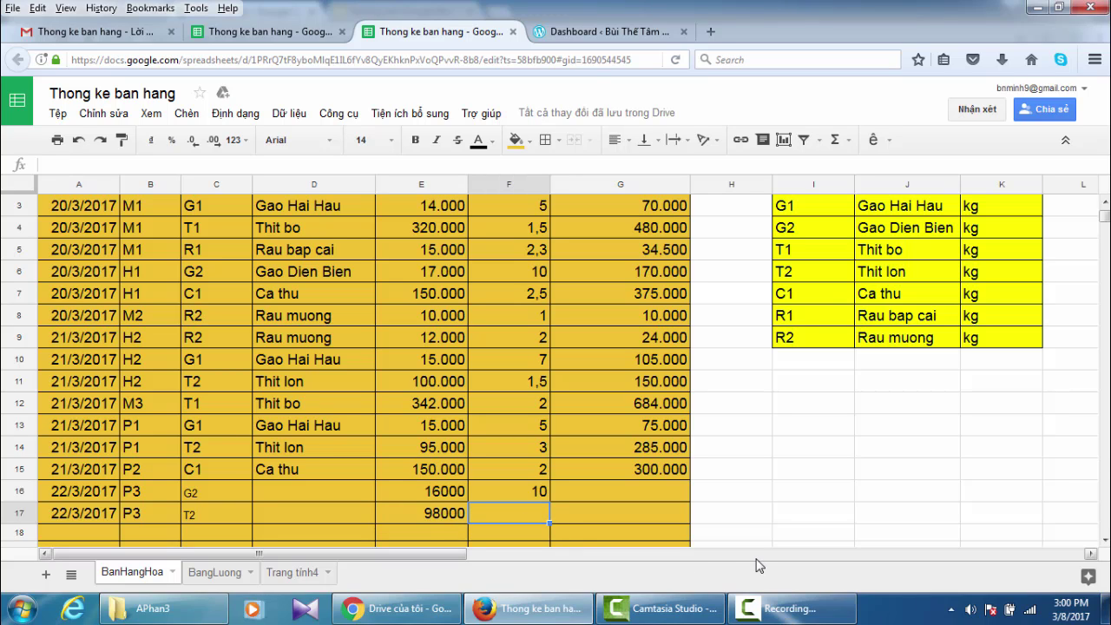
{"action": "type", "text": "2,3"}
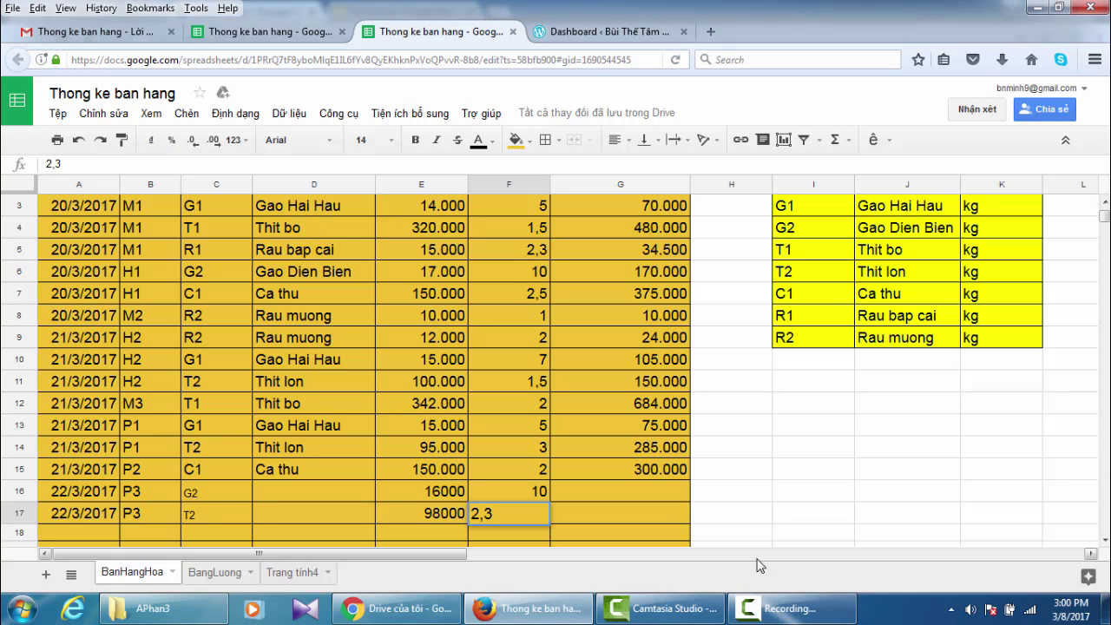
{"action": "key", "text": "Return"}
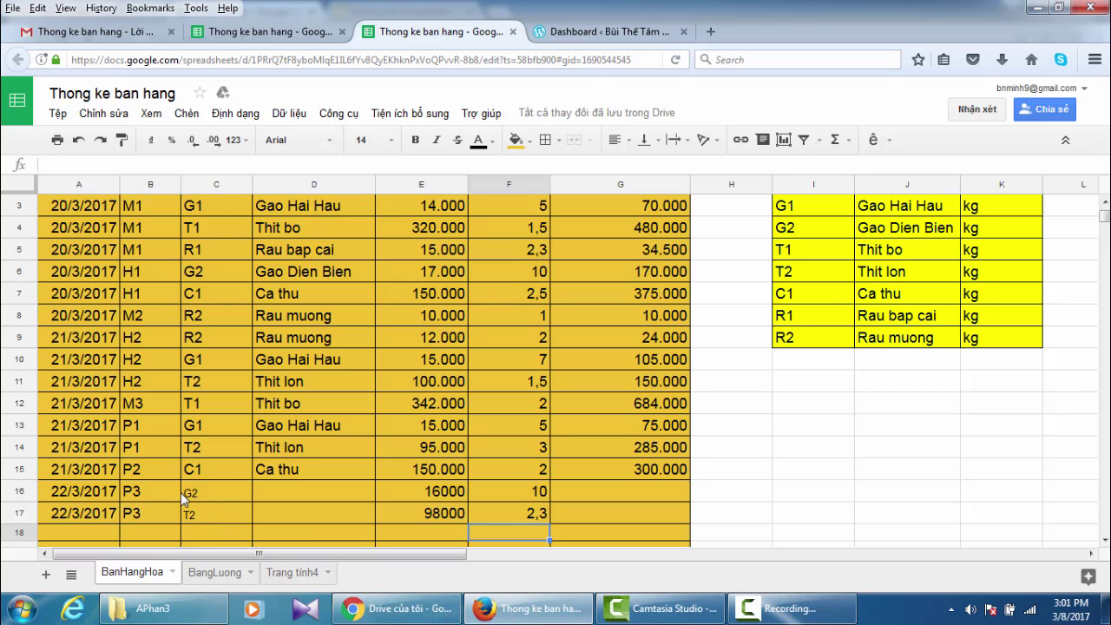
- Copy D13's formatting onto the new cells C16:D17 with the paint format tool
{"action": "left_click", "coordinate": [274, 431]}
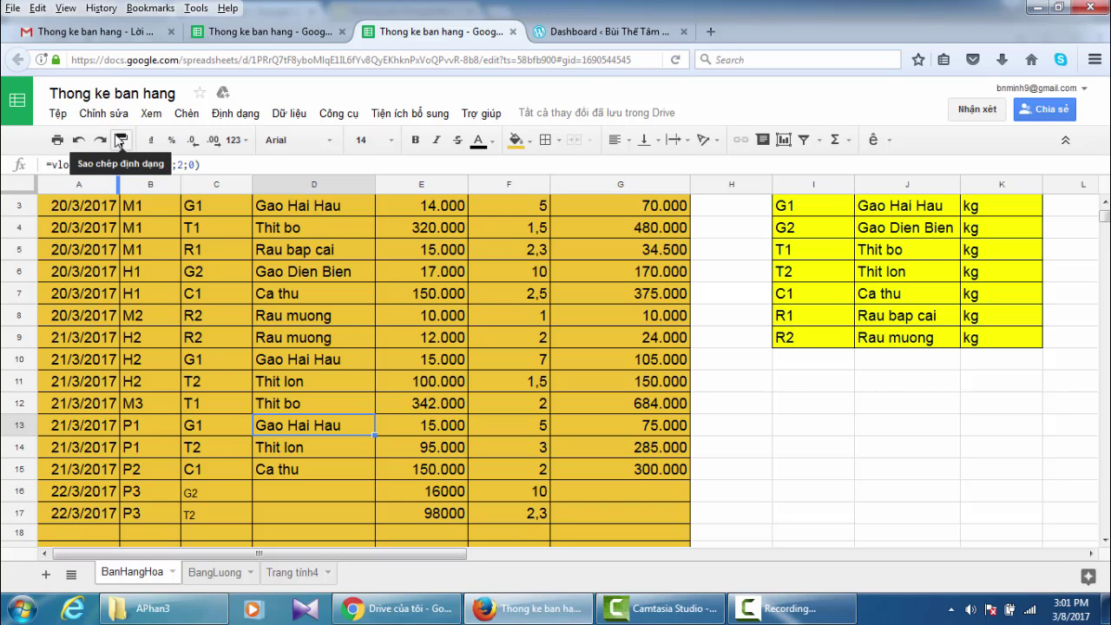
{"action": "left_click", "coordinate": [122, 141]}
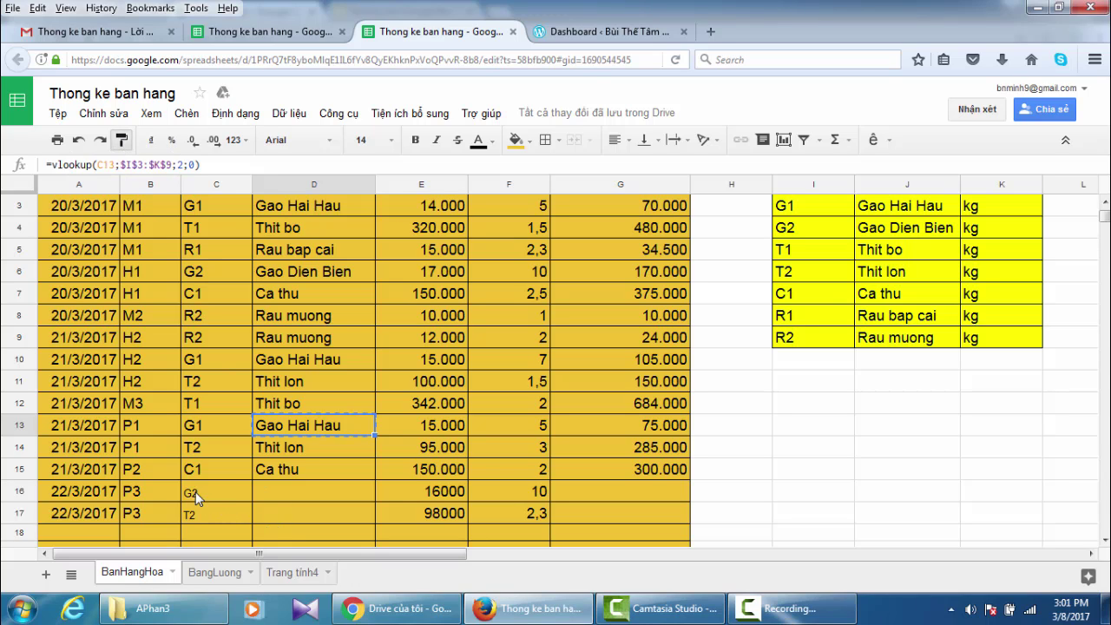
{"action": "left_click_drag", "start_coordinate": [191, 492], "coordinate": [332, 512]}
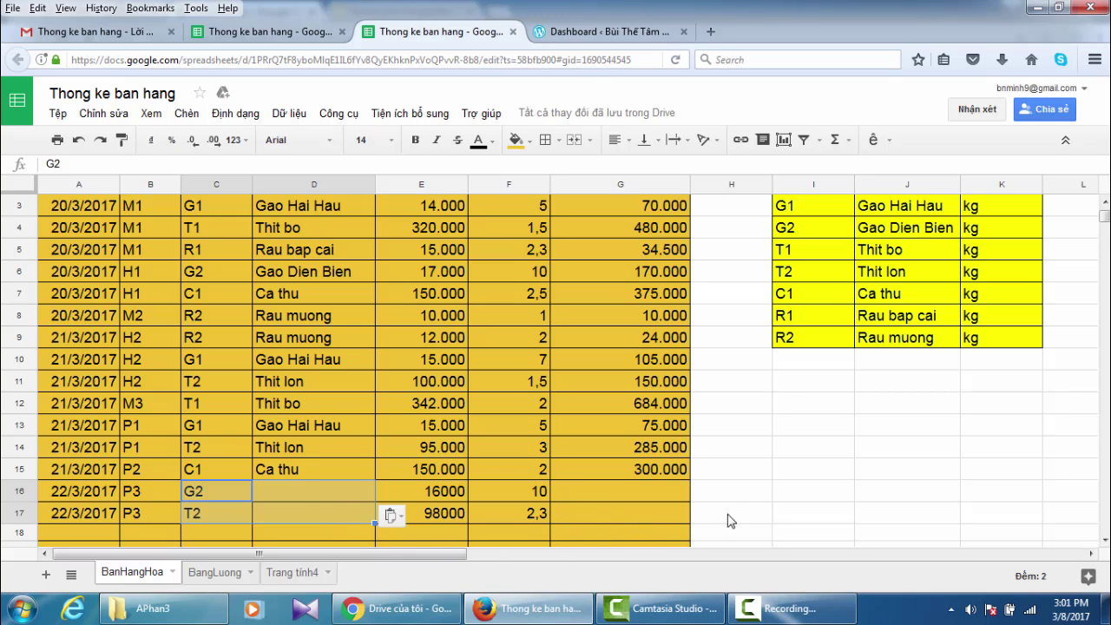
{"action": "left_click", "coordinate": [663, 525]}
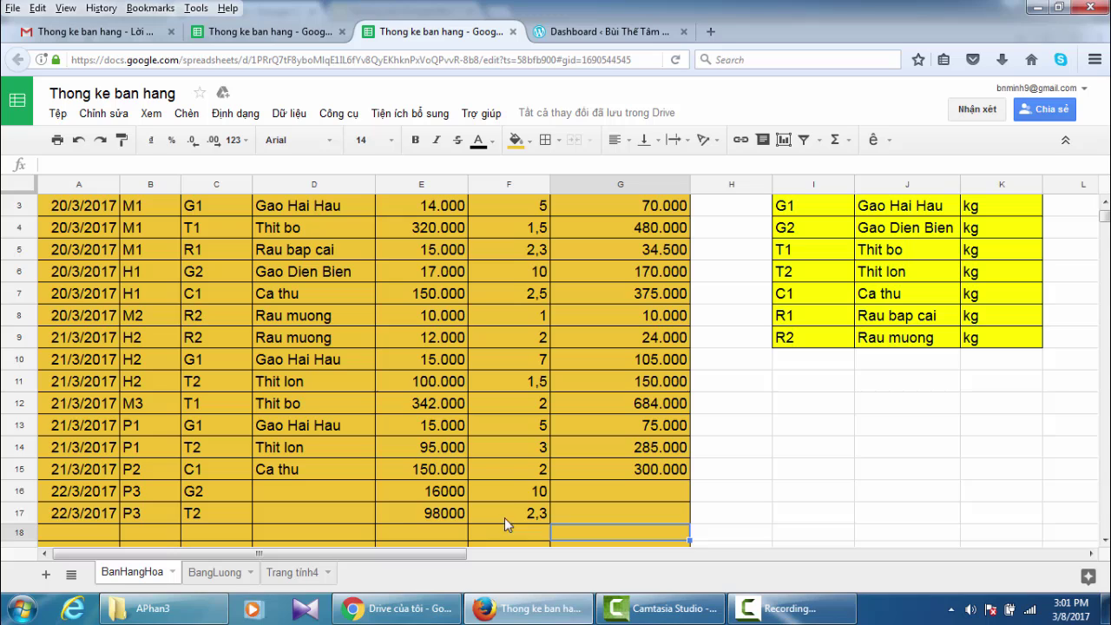
- Fill the D15 lookup formula and the G15 Tien formula down through row 17
{"action": "left_click", "coordinate": [300, 469]}
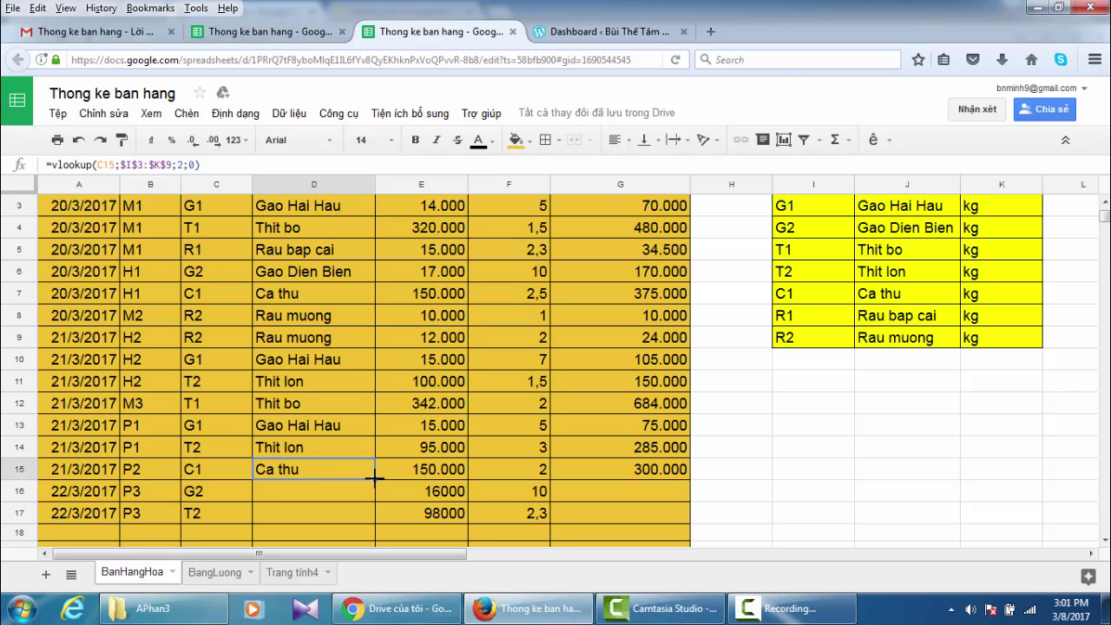
{"action": "left_click_drag", "start_coordinate": [375, 477], "coordinate": [377, 517]}
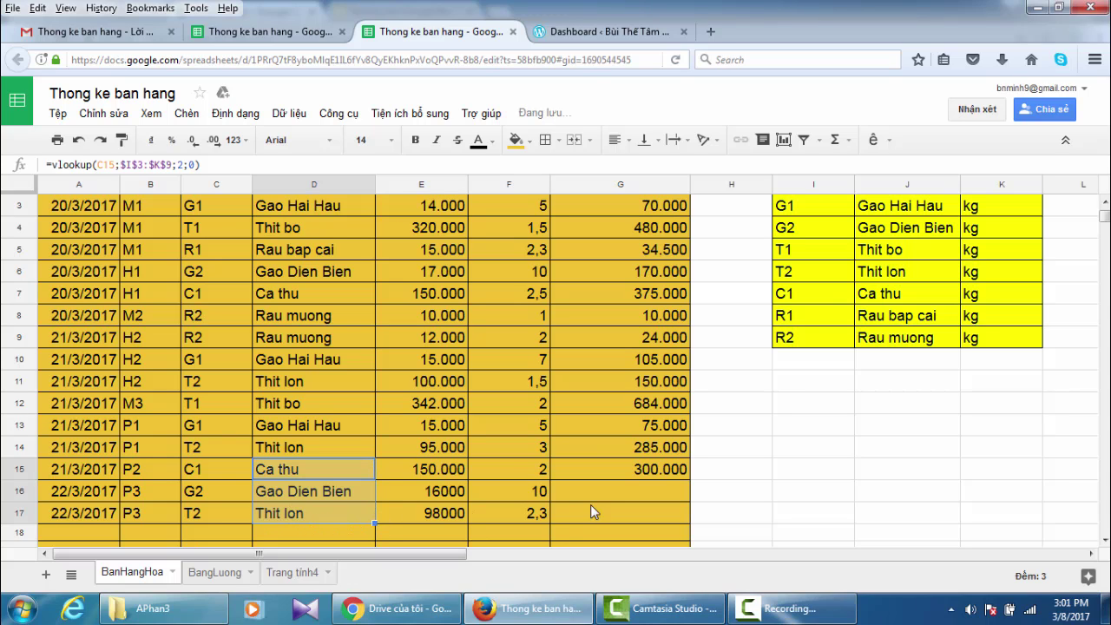
{"action": "left_click", "coordinate": [645, 467]}
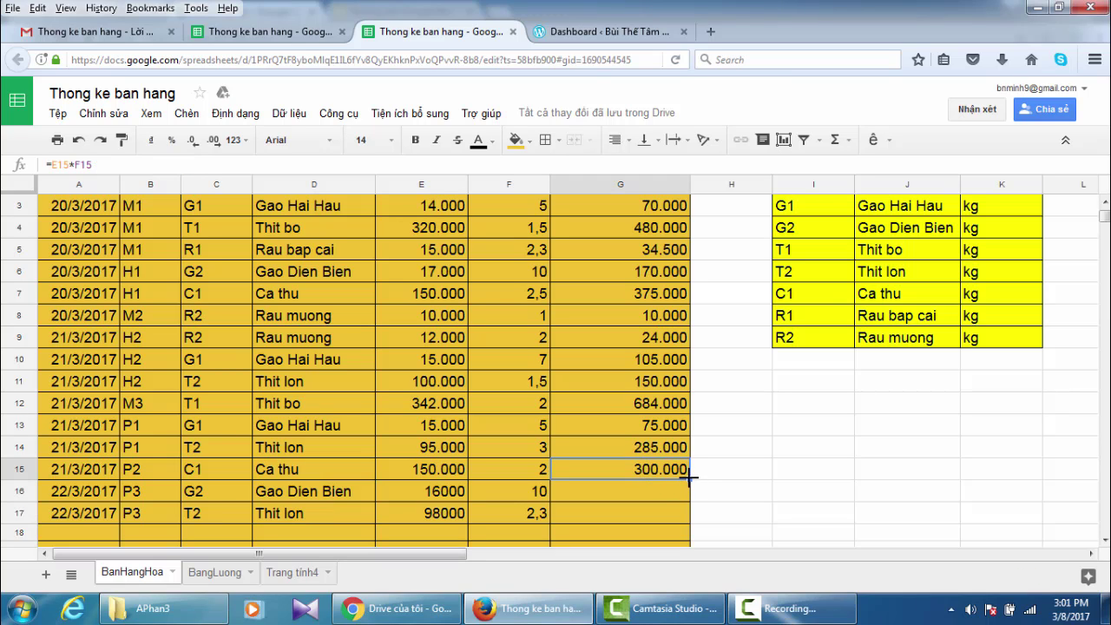
{"action": "left_click_drag", "start_coordinate": [688, 476], "coordinate": [702, 517]}
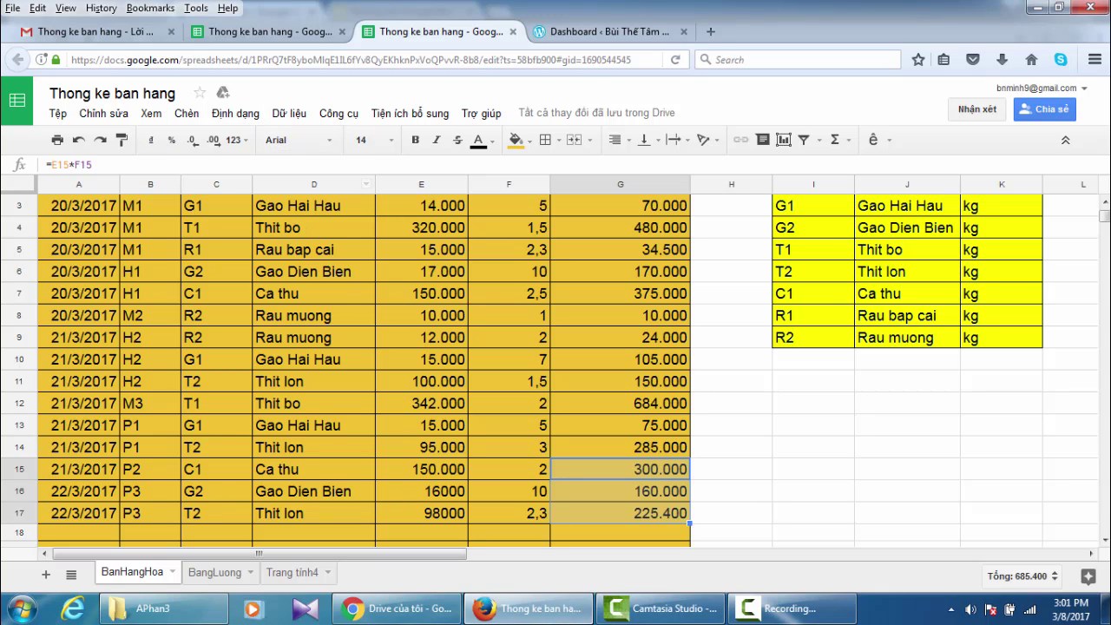
{"action": "mouse_move", "coordinate": [512, 613]}
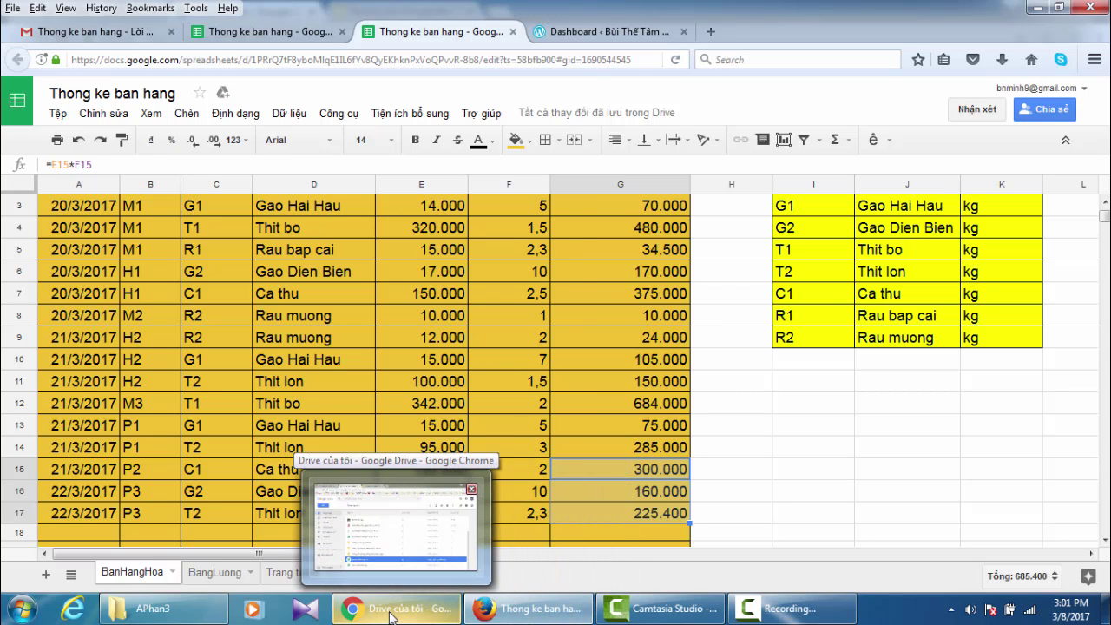
- In the owner's Google Drive window, open the Thong ke ban hang file
{"action": "left_click", "coordinate": [390, 615]}
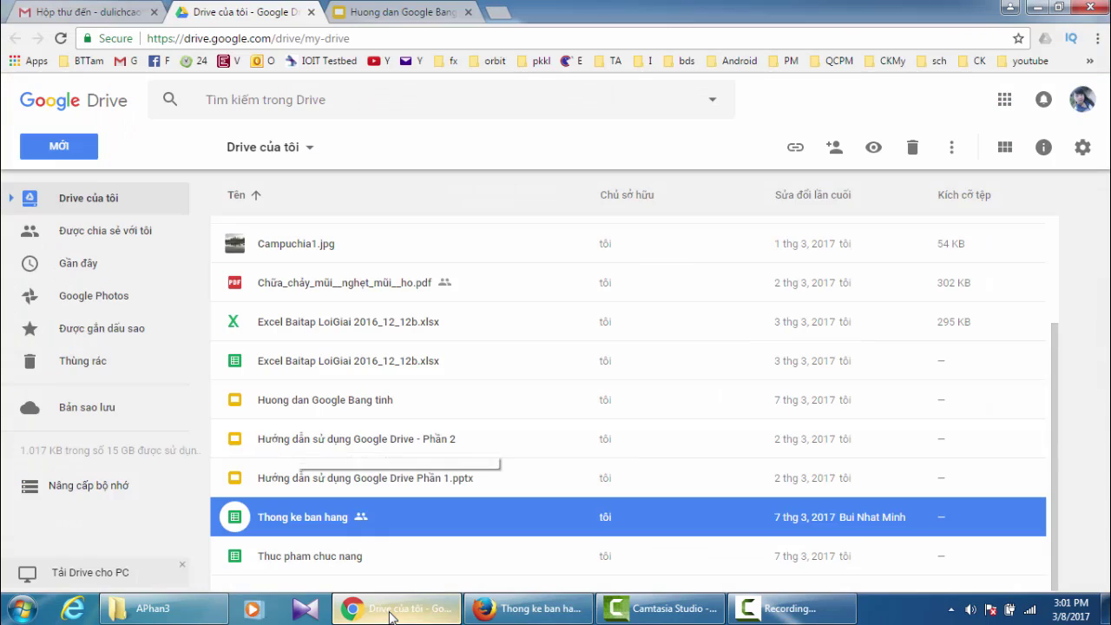
{"action": "double_click", "coordinate": [306, 527]}
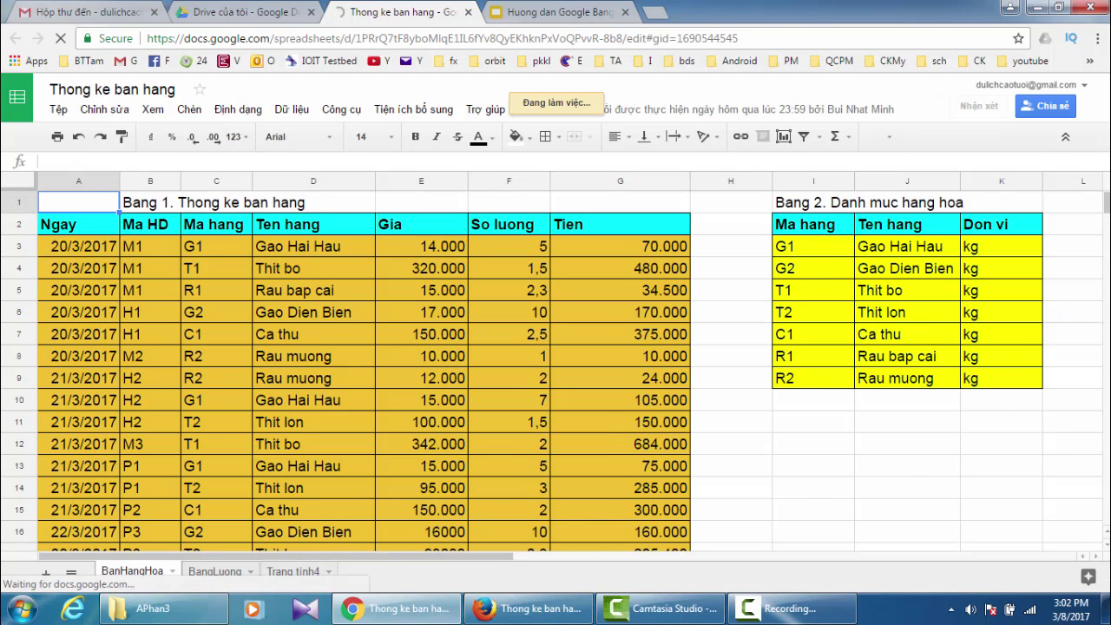
- Confirm Tien values 160.000 and 225.400 appear, then return to the tutorial slides
{"action": "scroll", "coordinate": [1107, 212], "scroll_direction": "down", "scroll_amount": 7}
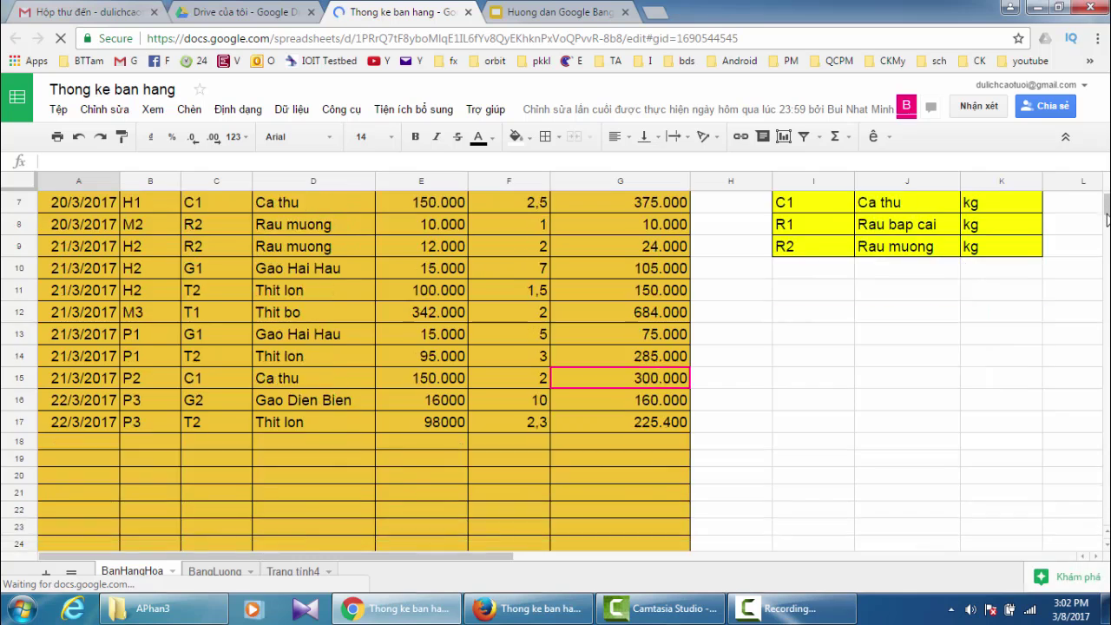
{"action": "scroll", "coordinate": [1107, 213], "scroll_direction": "up", "scroll_amount": 7}
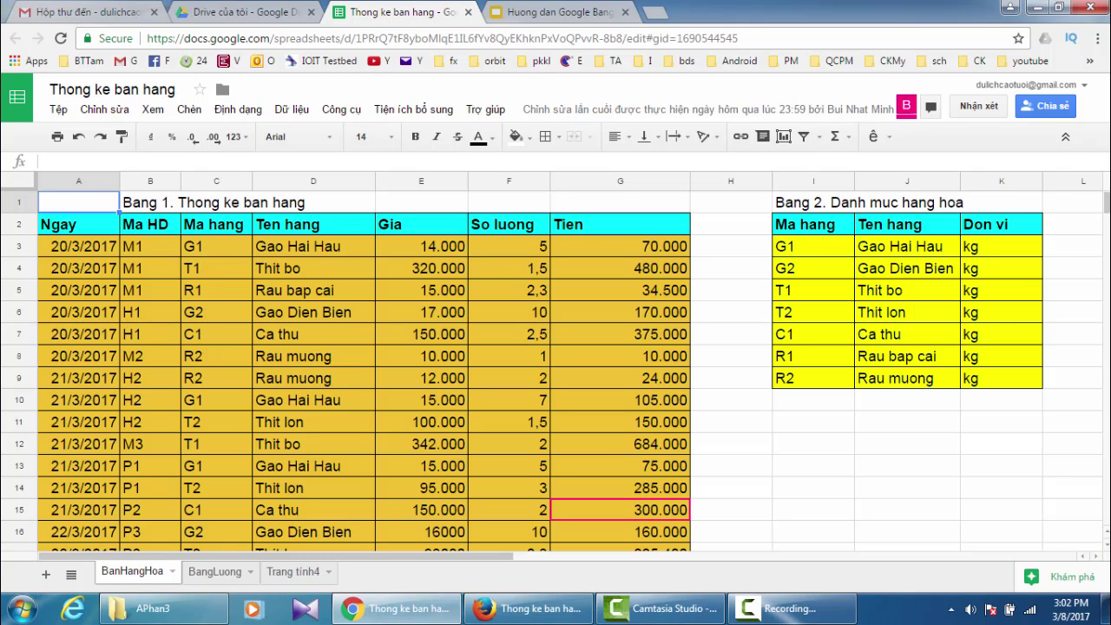
{"action": "left_click", "coordinate": [1108, 544]}
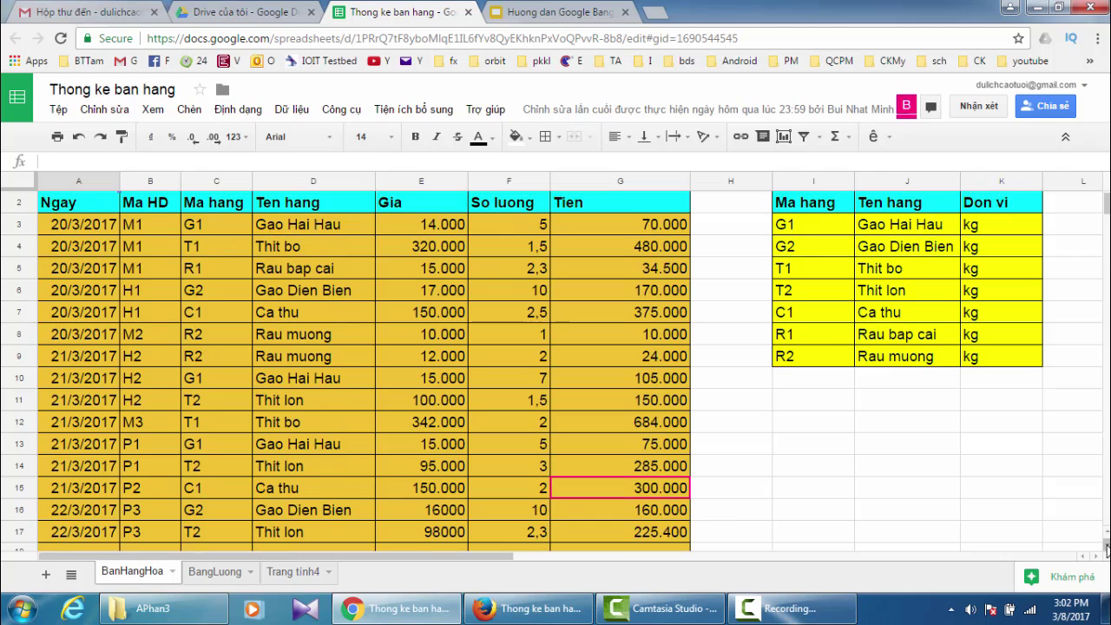
{"action": "left_click", "coordinate": [1108, 545]}
{"action": "left_click", "coordinate": [1107, 544]}
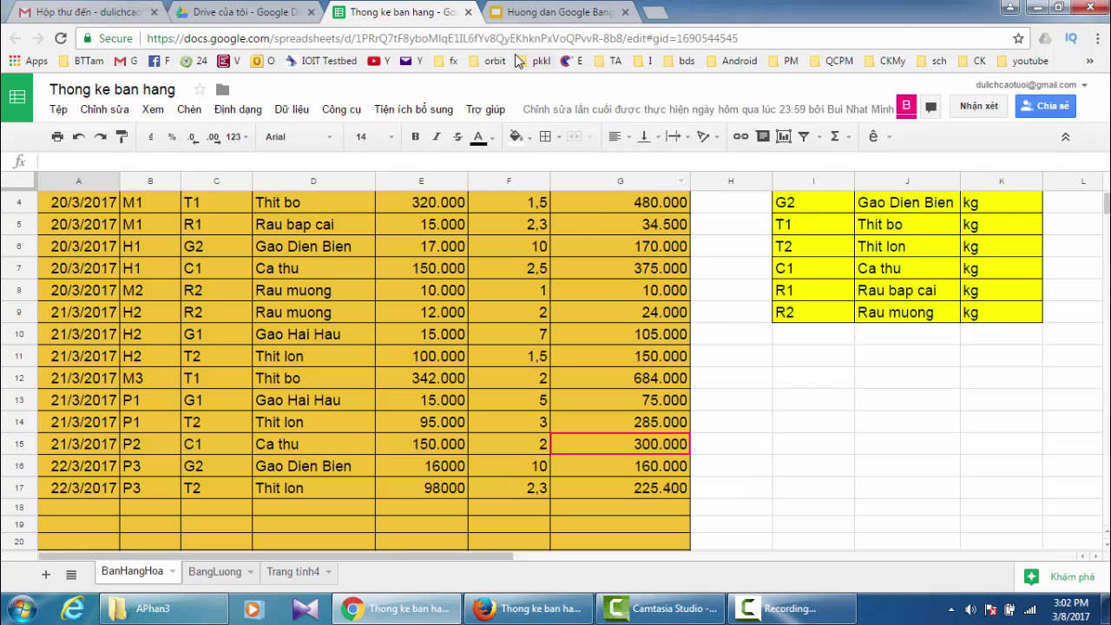
{"action": "left_click", "coordinate": [534, 15]}
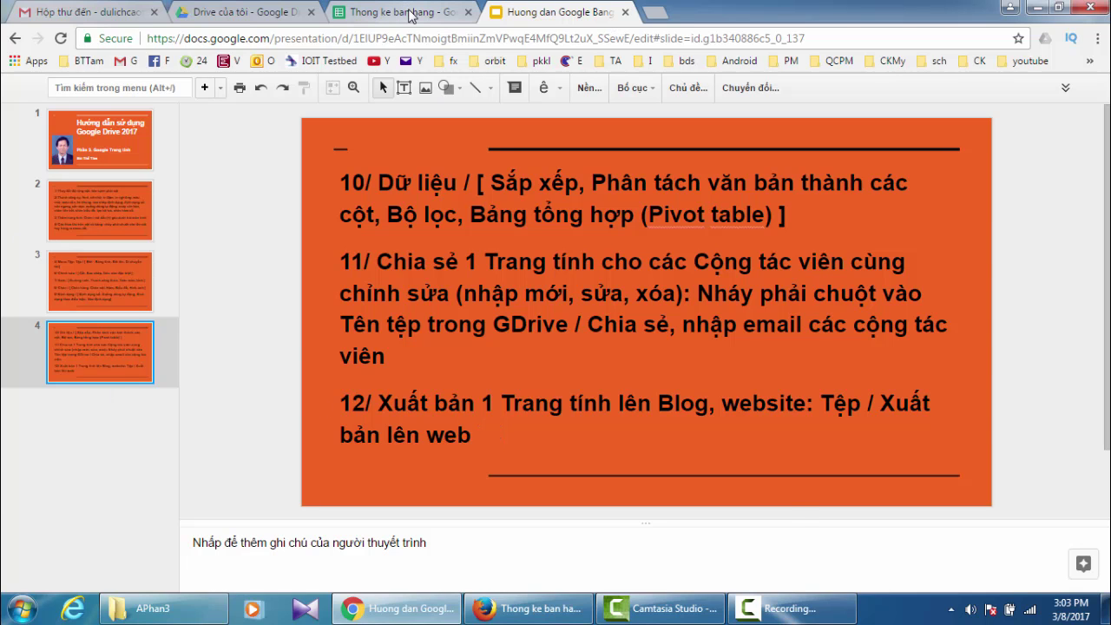
- Close the 'Thong ke ban hang' spreadsheet tab and go back to the My Drive file list
{"action": "left_click", "coordinate": [410, 16]}
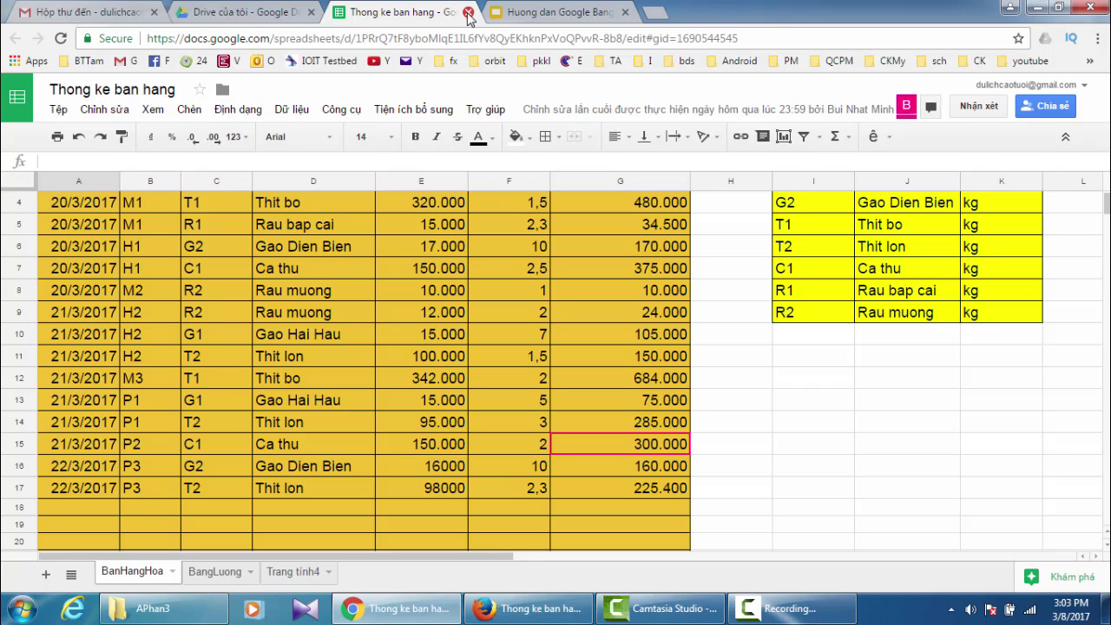
{"action": "left_click", "coordinate": [468, 12]}
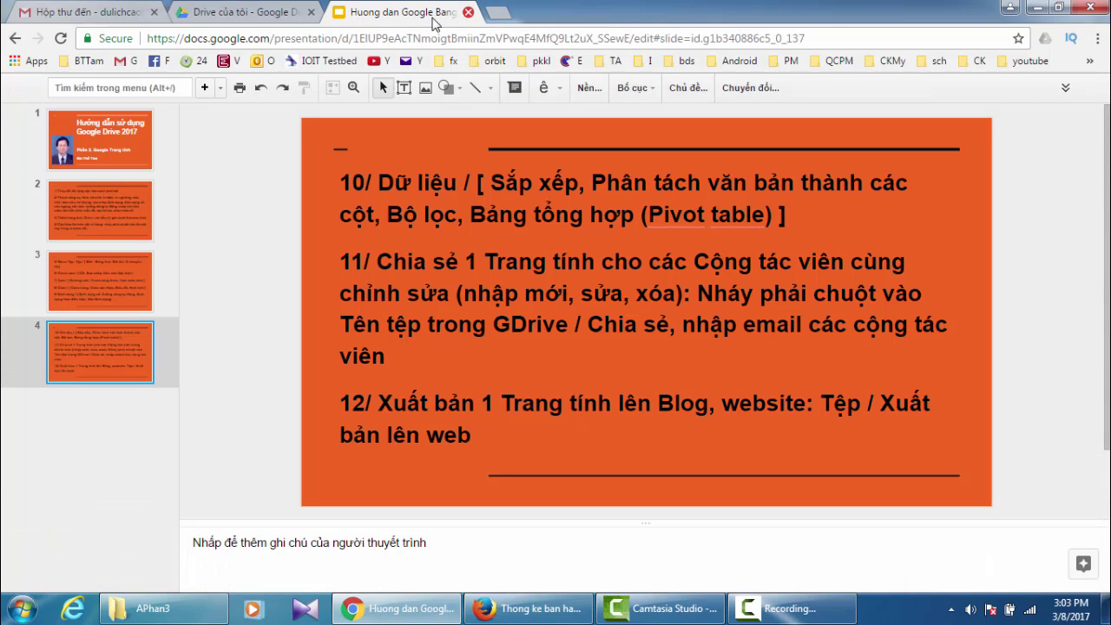
{"action": "left_click", "coordinate": [224, 16]}
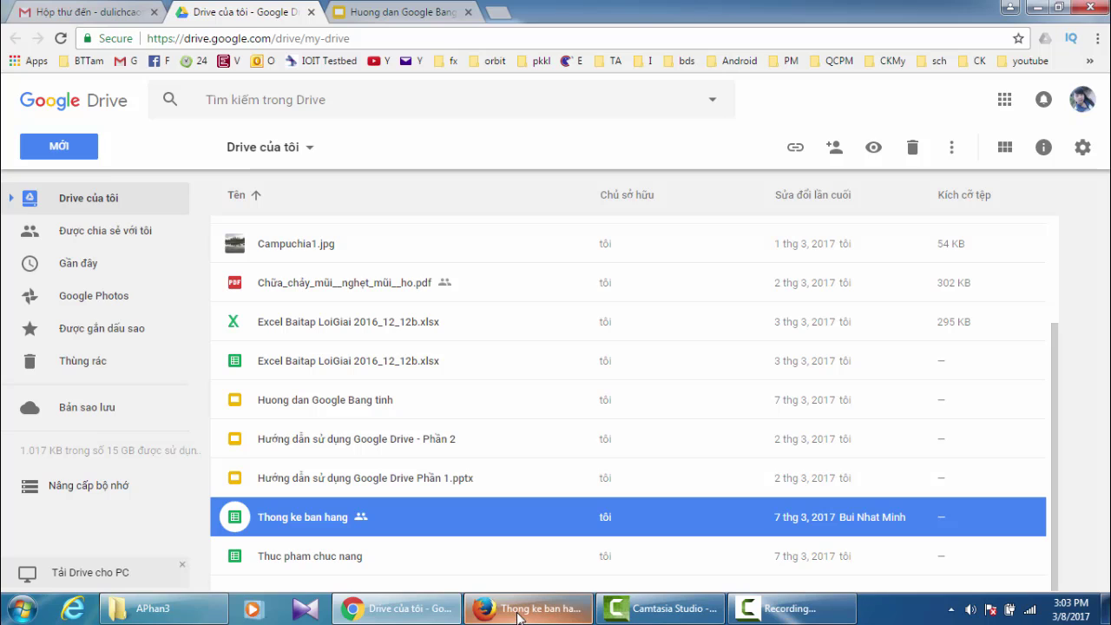
- Open 'Thuc pham chuc nang', the six-product table with origins and prices, from My Drive
{"action": "mouse_move", "coordinate": [515, 614]}
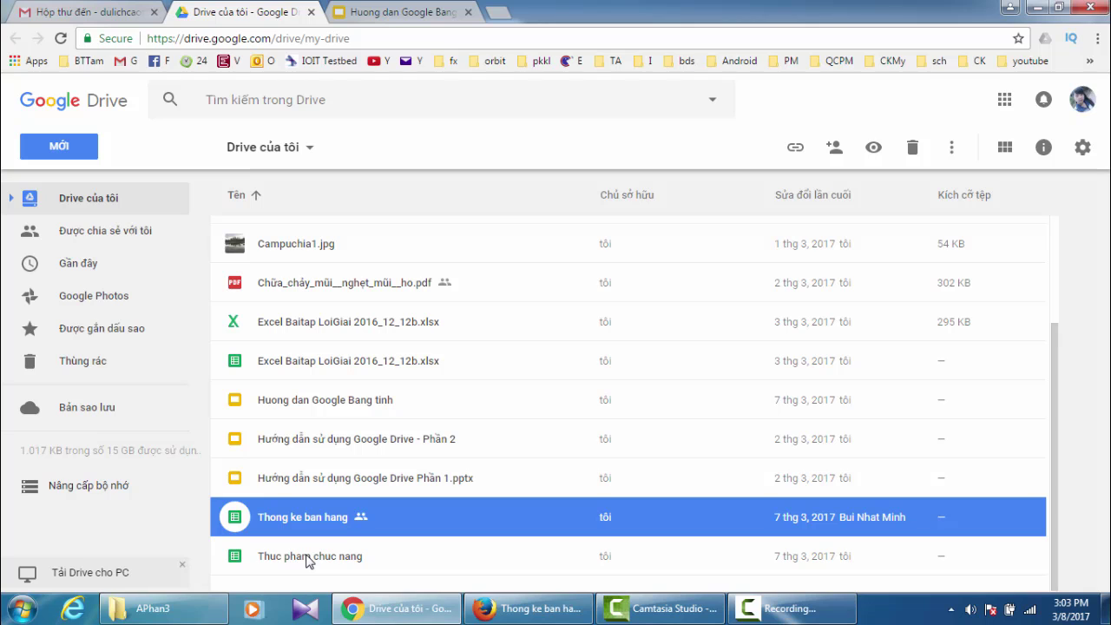
{"action": "double_click", "coordinate": [306, 556]}
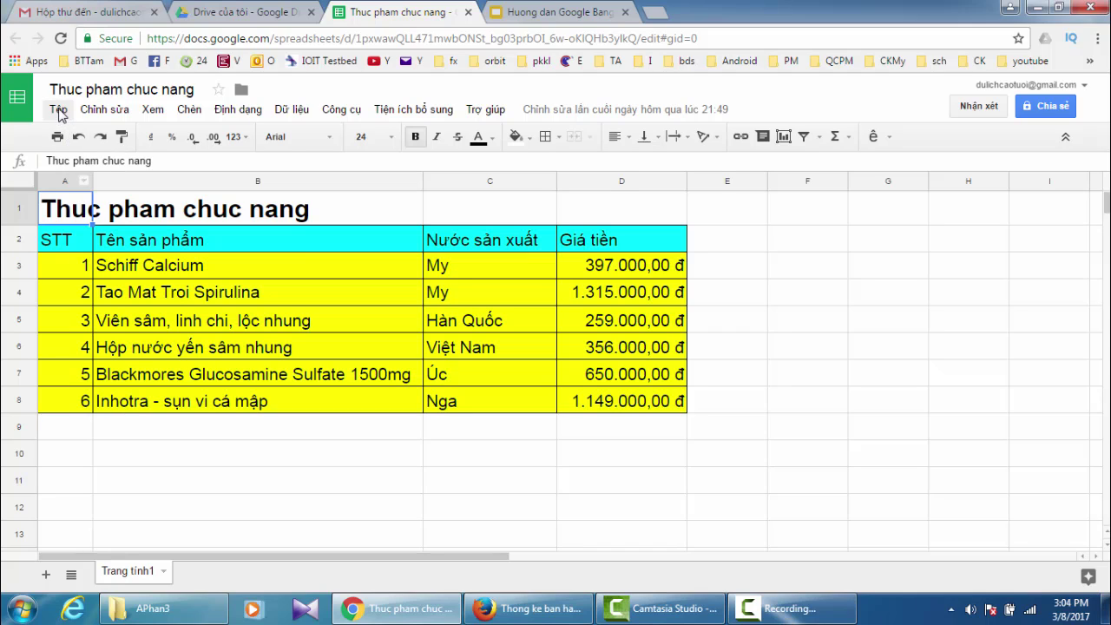
- Publish the entire 'Thuc pham chuc nang' document to the web as a web page and confirm
{"action": "left_click", "coordinate": [59, 110]}
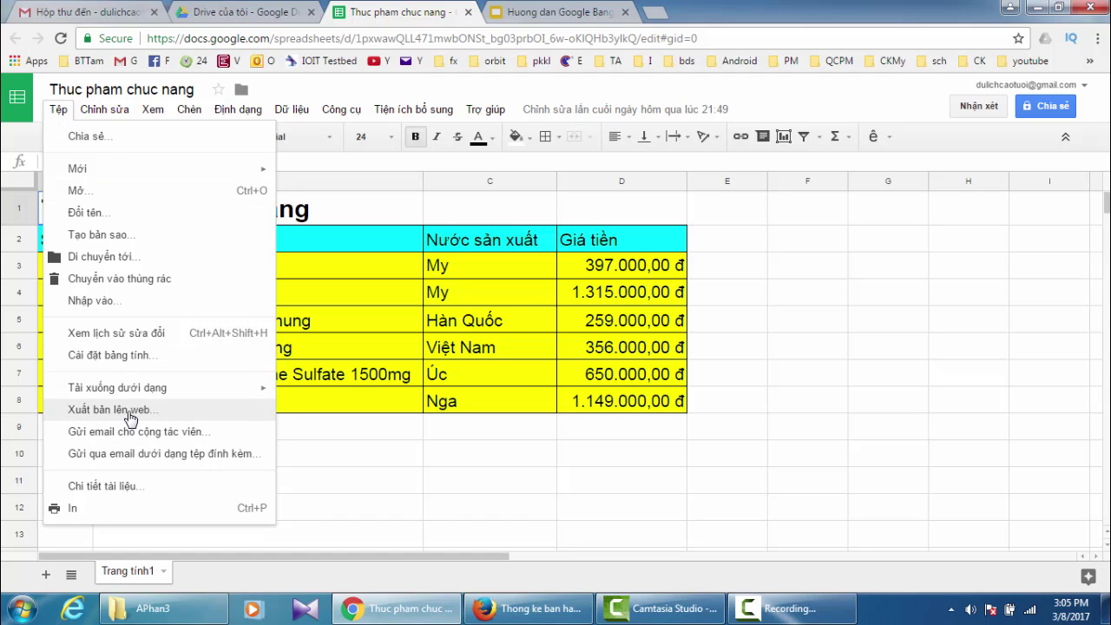
{"action": "left_click", "coordinate": [127, 415]}
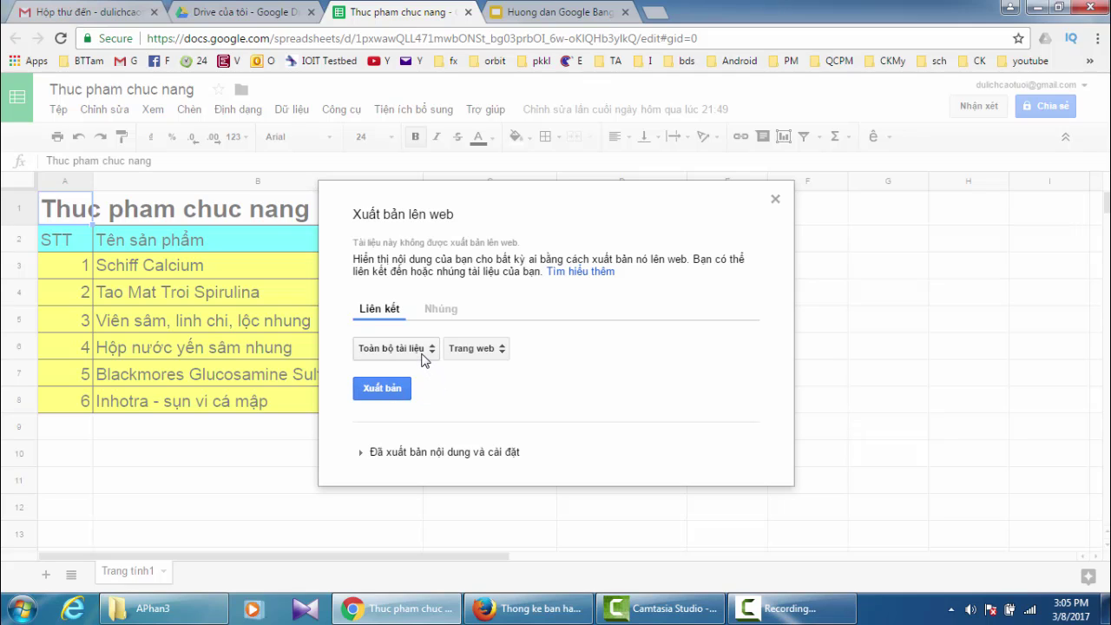
{"action": "left_click", "coordinate": [380, 391]}
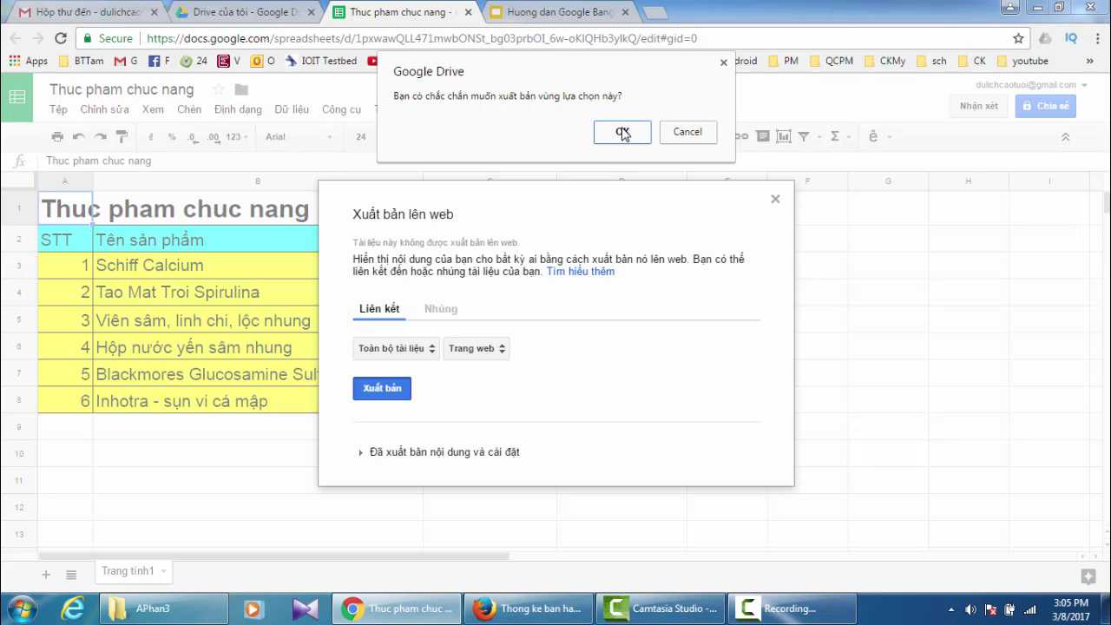
{"action": "left_click", "coordinate": [622, 132]}
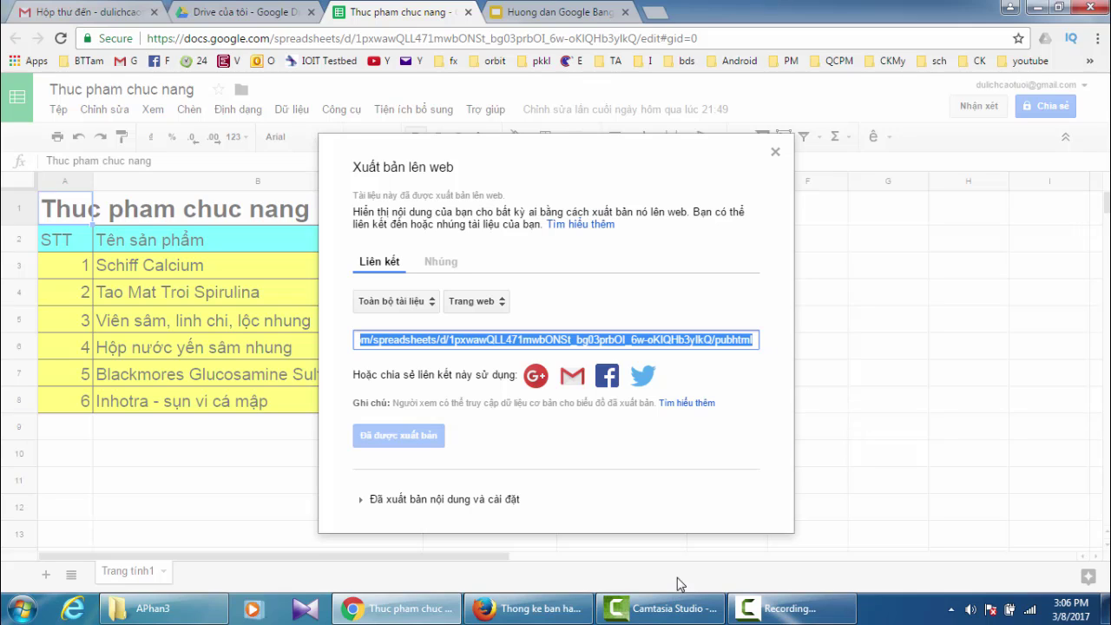
- Switch to Firefox and close both Thong ke ban hang tabs and the Gmail tab
{"action": "mouse_move", "coordinate": [529, 610]}
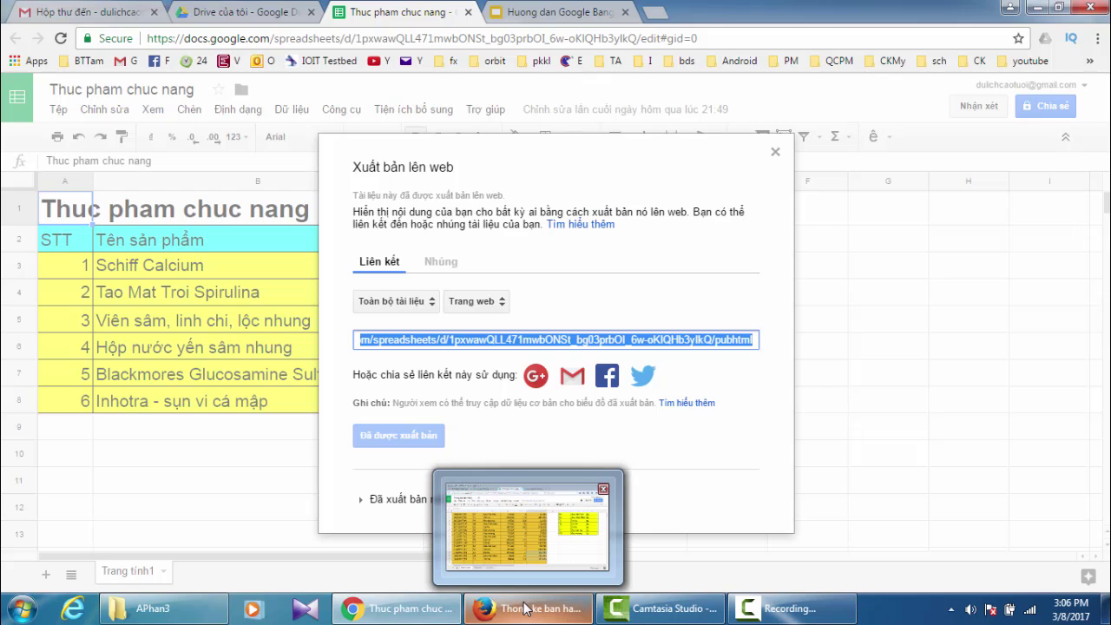
{"action": "left_click", "coordinate": [526, 613]}
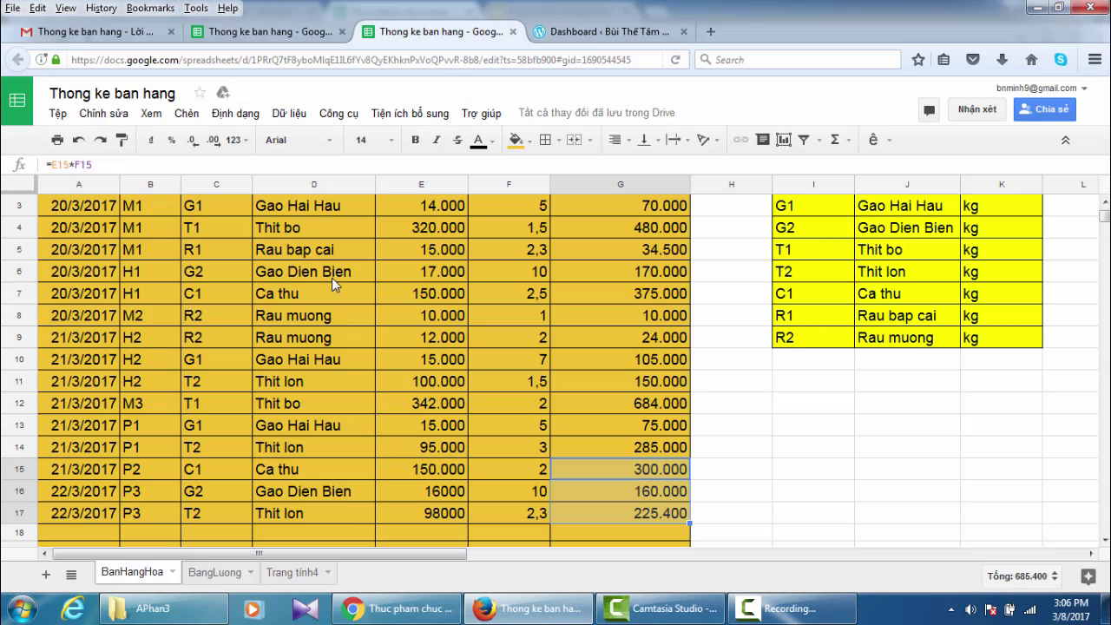
{"action": "left_click", "coordinate": [512, 32]}
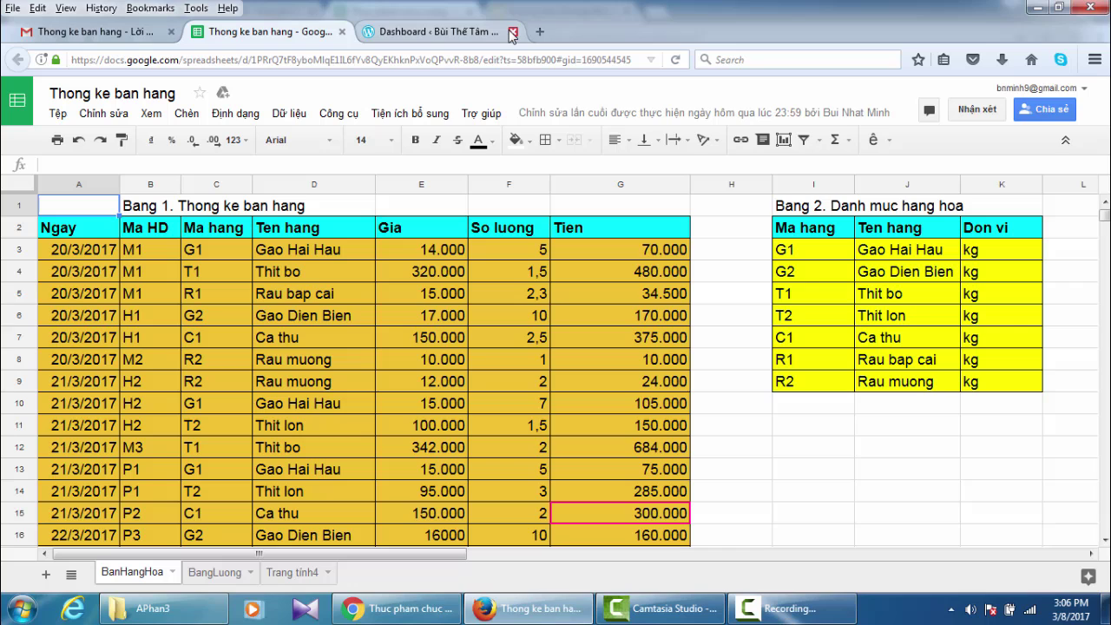
{"action": "left_click", "coordinate": [342, 32]}
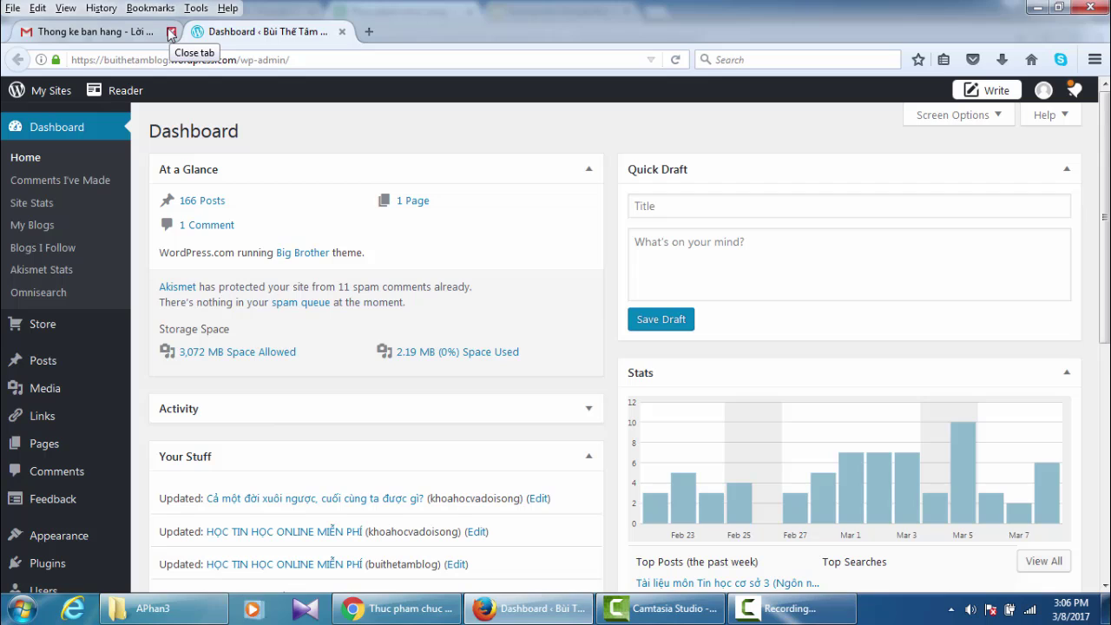
{"action": "left_click", "coordinate": [171, 32]}
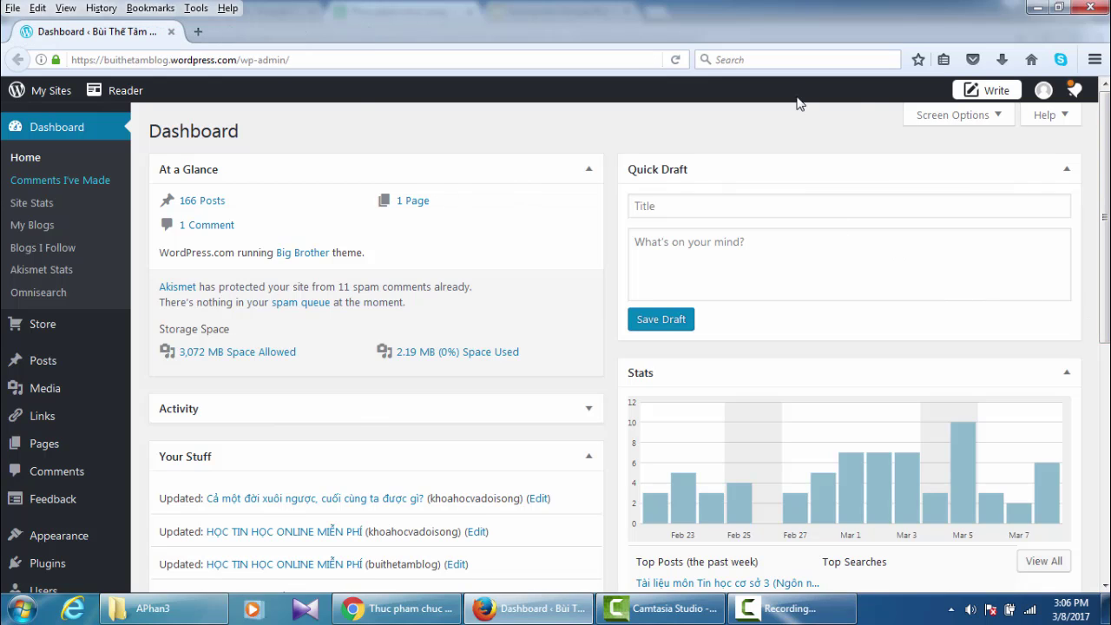
- Start a new WordPress post titled 'Thực phẩm chức năng' and move into its empty body
{"action": "left_click", "coordinate": [996, 94]}
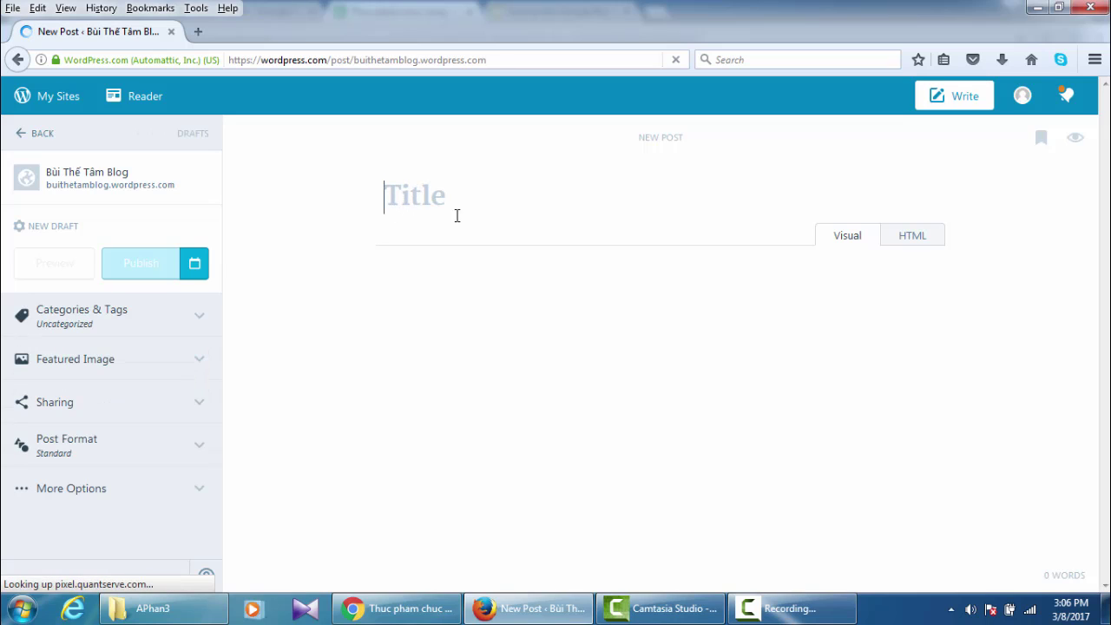
{"action": "type", "text": "Thư"}
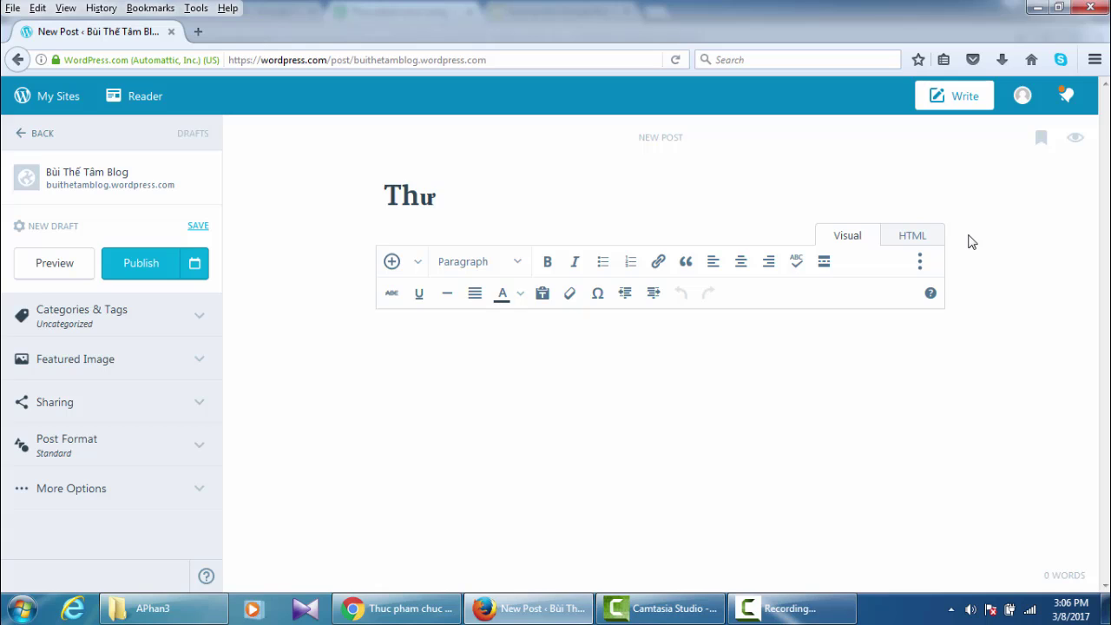
{"action": "type", "text": "cj phaamr"}
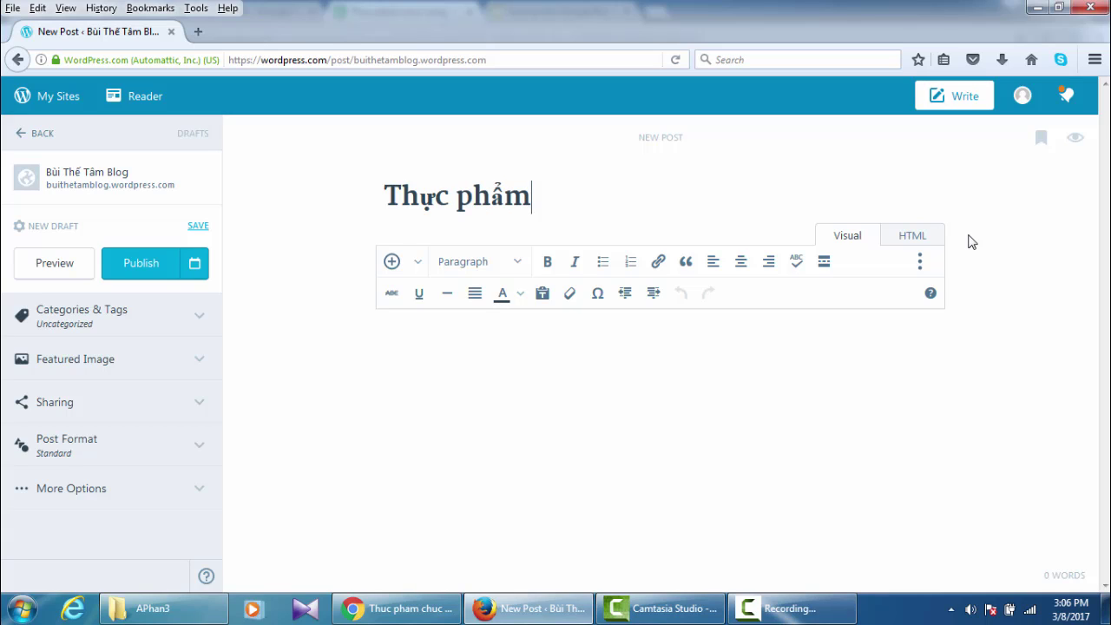
{"action": "type", "text": " chuwsc nawng"}
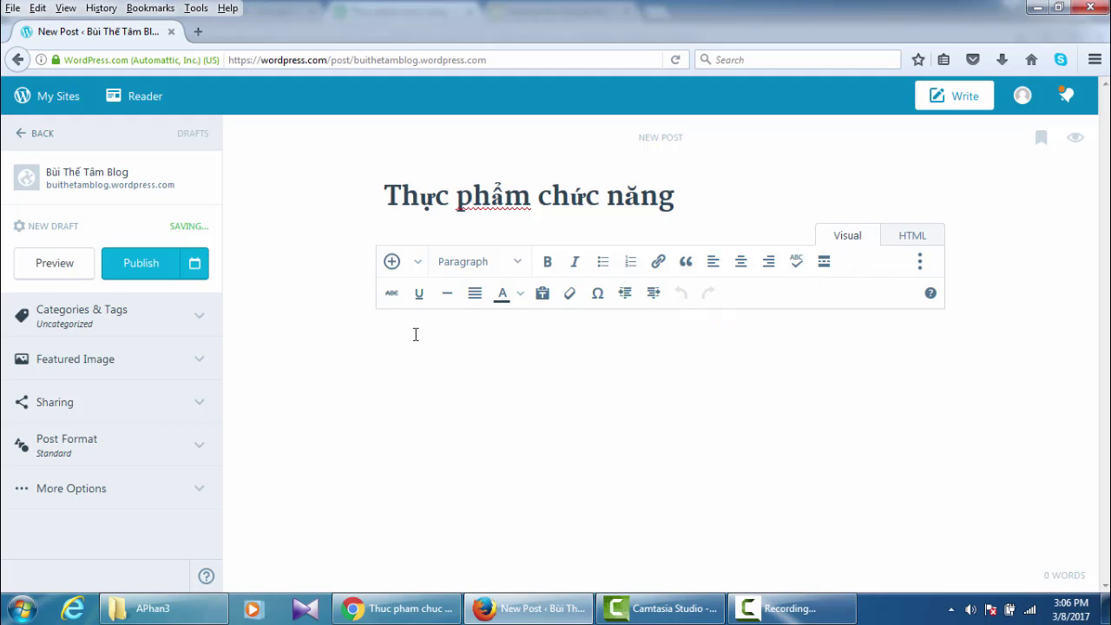
{"action": "left_click", "coordinate": [389, 328]}
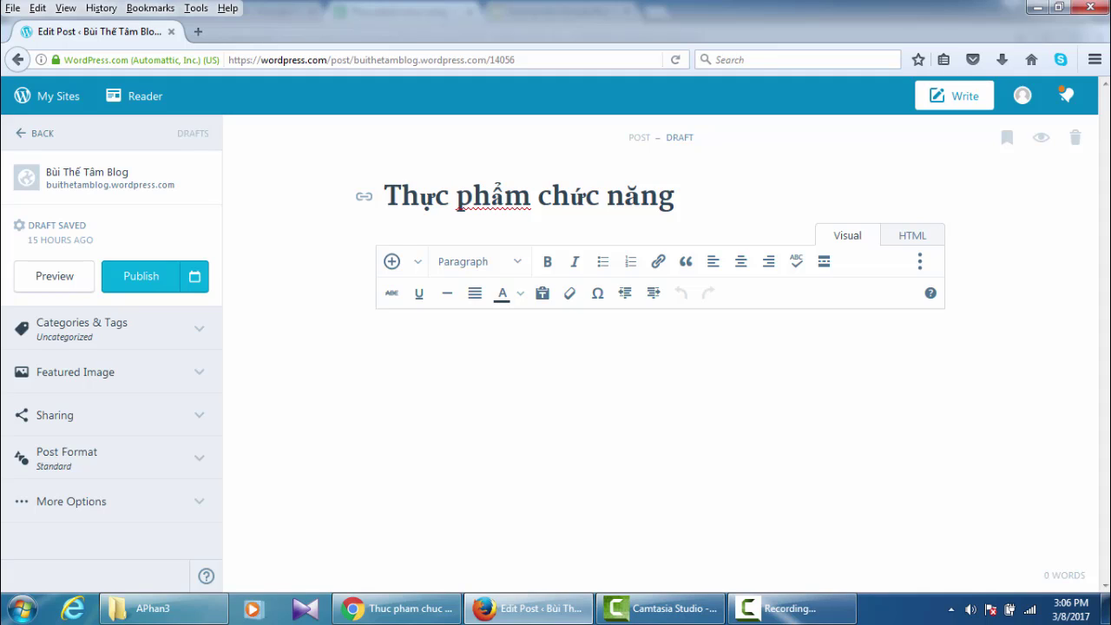
- Type the opening sentence 'Trong cuộc sống hàng ngày…' about lacking nutrients, correcting 'TRong' to 'Trong'
{"action": "type", "text": "TRong"}
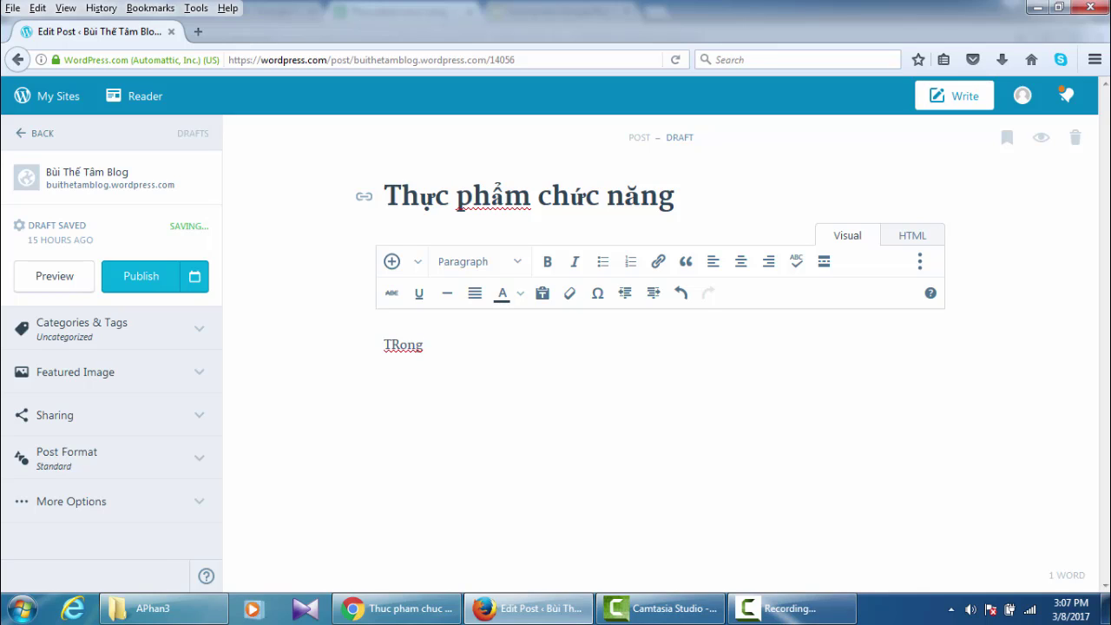
{"action": "left_click", "coordinate": [397, 345]}
{"action": "key", "text": "BackSpace"}
{"action": "type", "text": "r"}
{"action": "left_click", "coordinate": [432, 348]}
{"action": "type", "text": "cuộ"}
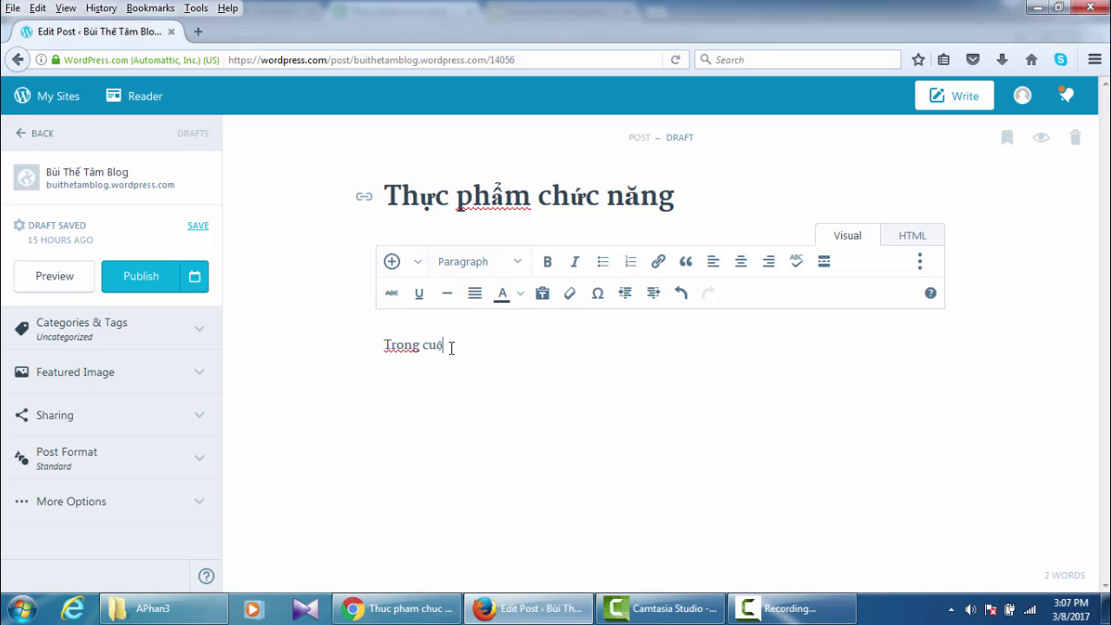
{"action": "type", "text": "c sống hang ngà"}
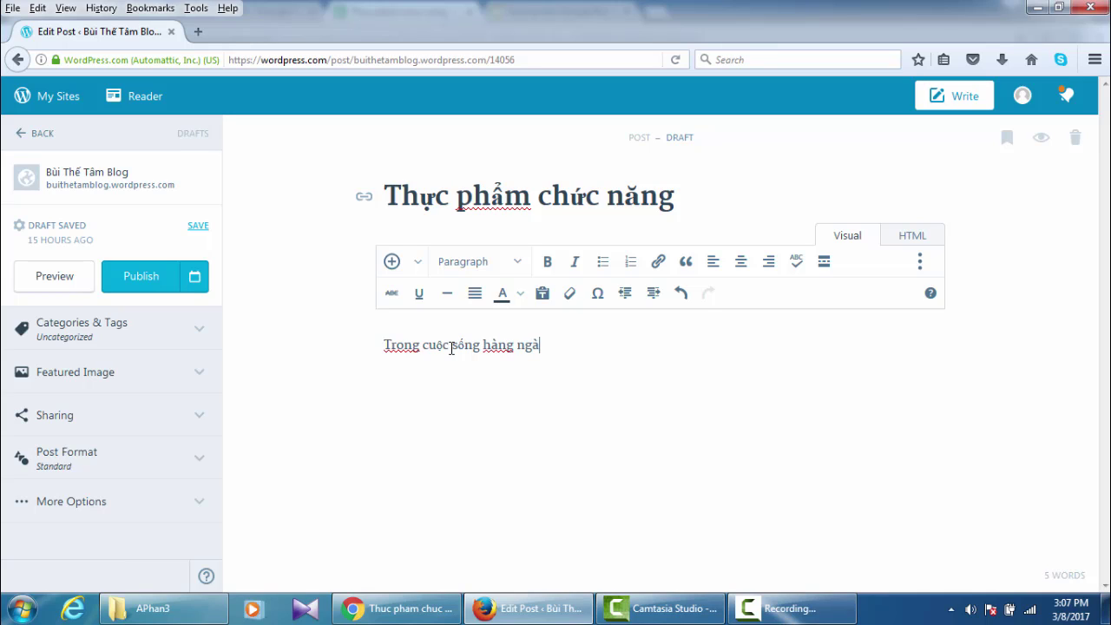
{"action": "type", "text": "y chung ta "}
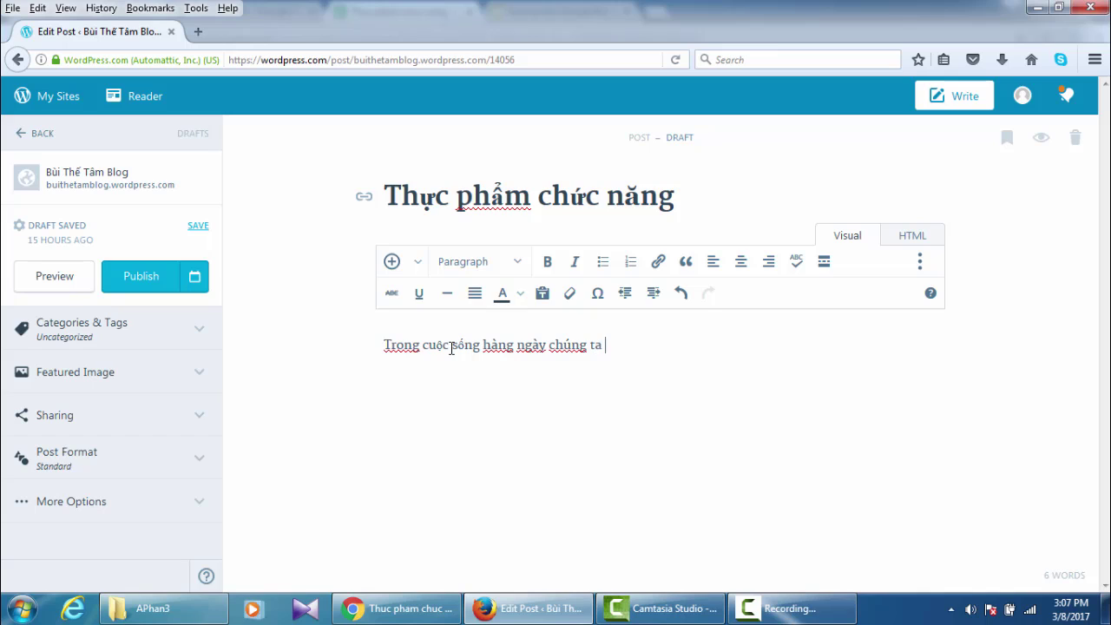
{"action": "type", "text": "ăn khôn"}
{"action": "type", "text": "g đủ "}
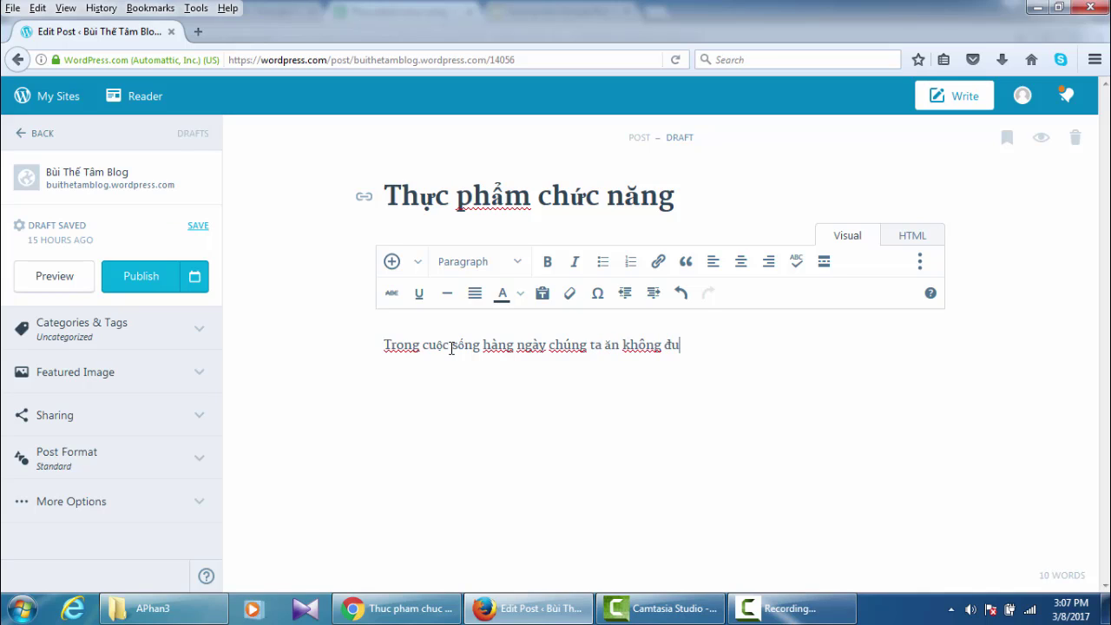
{"action": "type", "text": "chất"}
{"action": "type", "text": ", do đ"}
{"action": "type", "text": "ó cả"}
{"action": "type", "text": "n"}
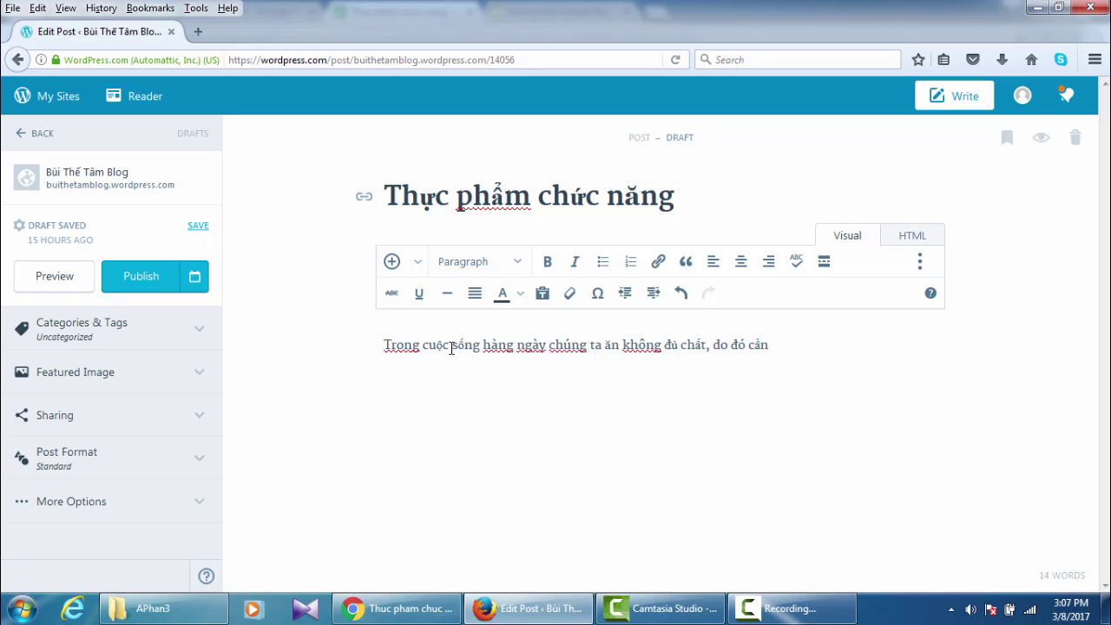
{"action": "type", "text": " bô"}
{"action": "type", "text": "r sung ca"}
{"action": "type", "text": "cs vi ch"}
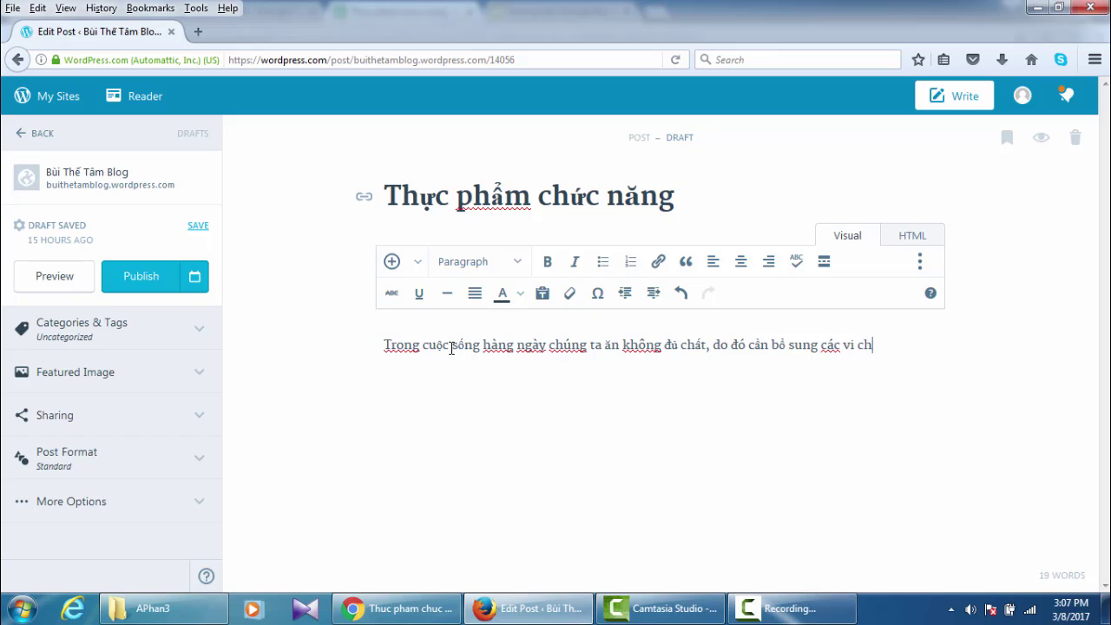
{"action": "type", "text": "aast"}
{"action": "type", "text": "."}
{"action": "type", "text": " Thuwc"}
{"action": "type", "text": "j phaa"}
{"action": "type", "text": "r"}
{"action": "type", "text": "m "}
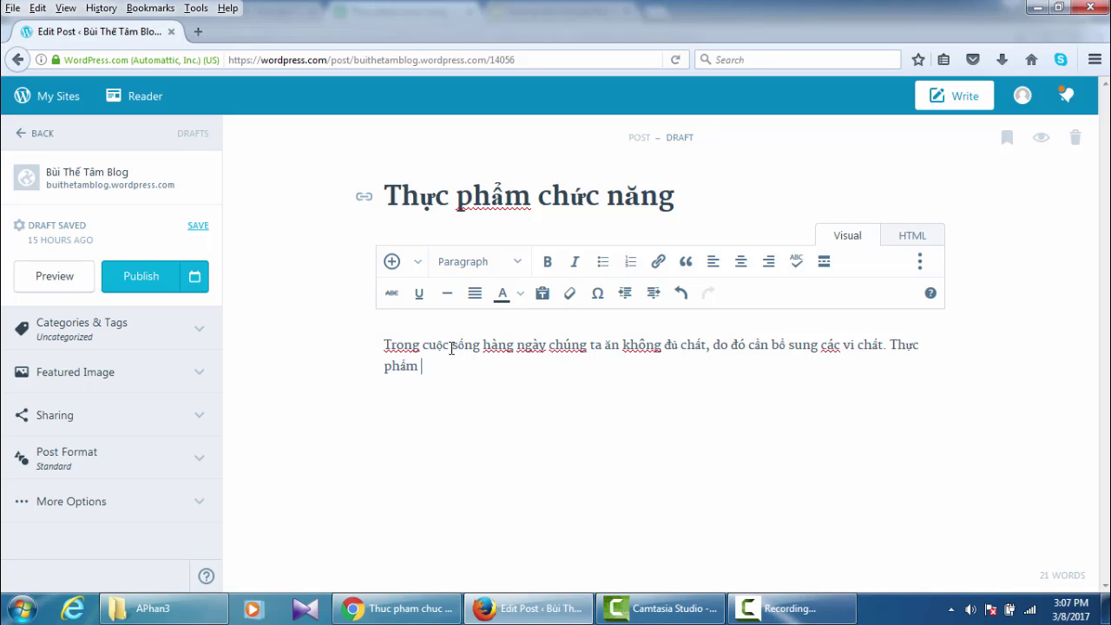
{"action": "type", "text": "chuwcs giu"}
{"action": "type", "text": "p cho t"}
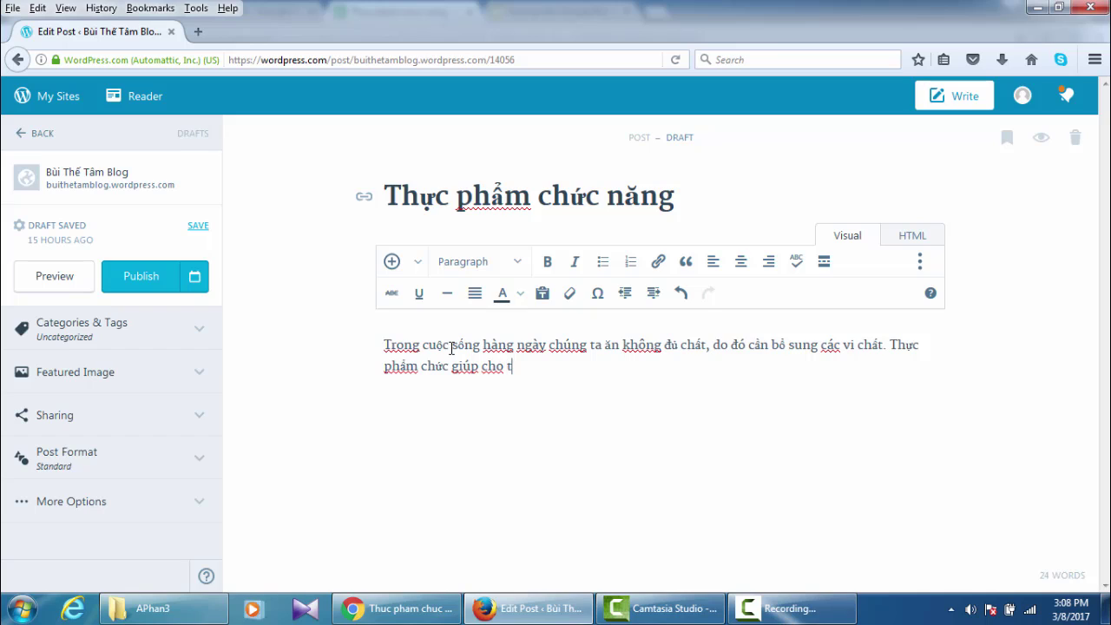
{"action": "type", "text": "a"}
- Continue the paragraph through 'một số loại thực phẩm chức năng' and add the 'Xem chi tiết' line
{"action": "type", "text": "có đủ các c"}
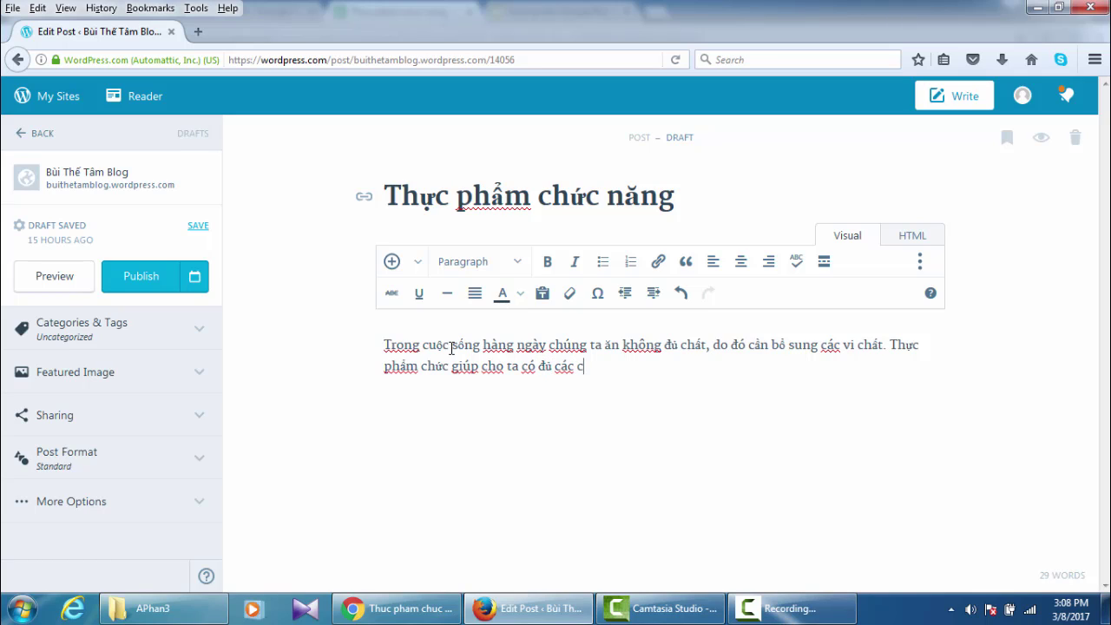
{"action": "type", "text": "hat cả"}
{"action": "type", "text": "n th"}
{"action": "type", "text": "iết"}
{"action": "type", "text": "."}
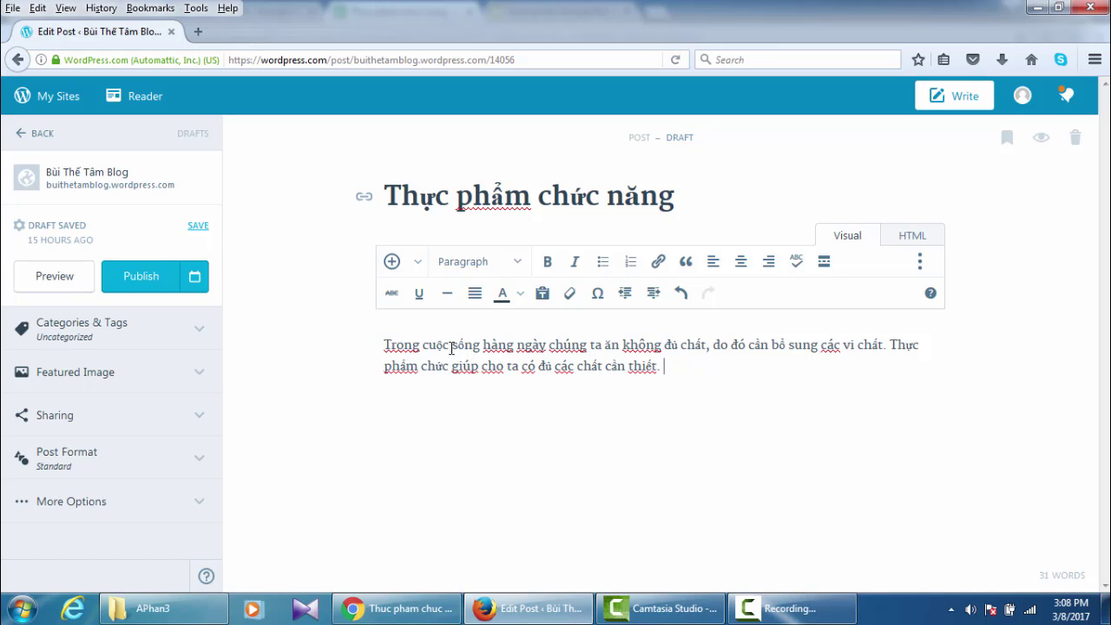
{"action": "type", "text": " Bài na"}
{"action": "type", "text": "y giới "}
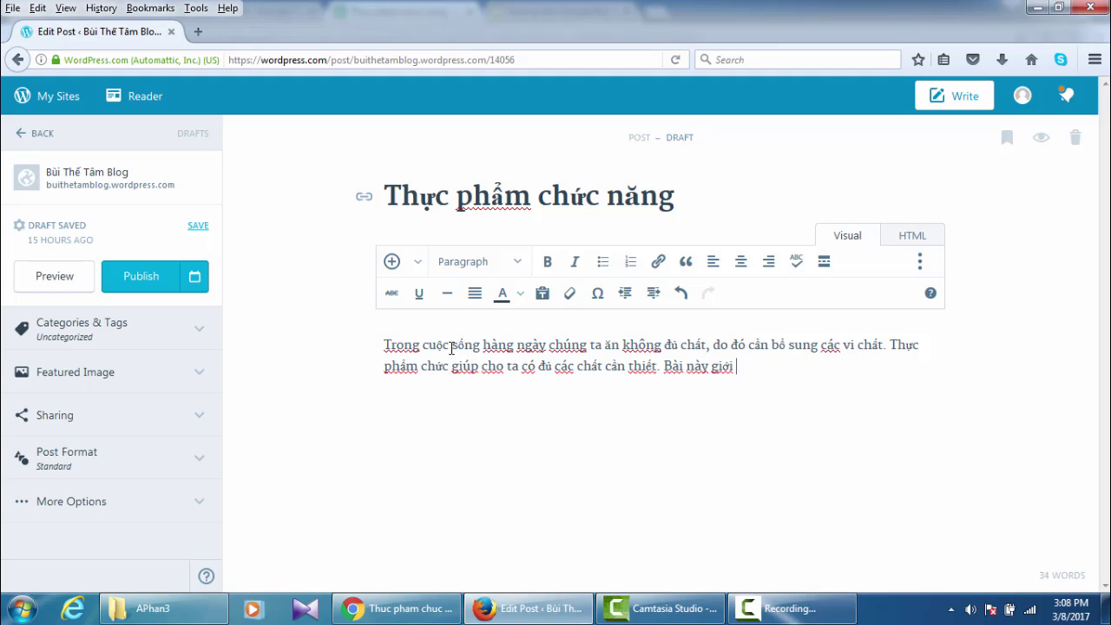
{"action": "type", "text": "thiệu một số "}
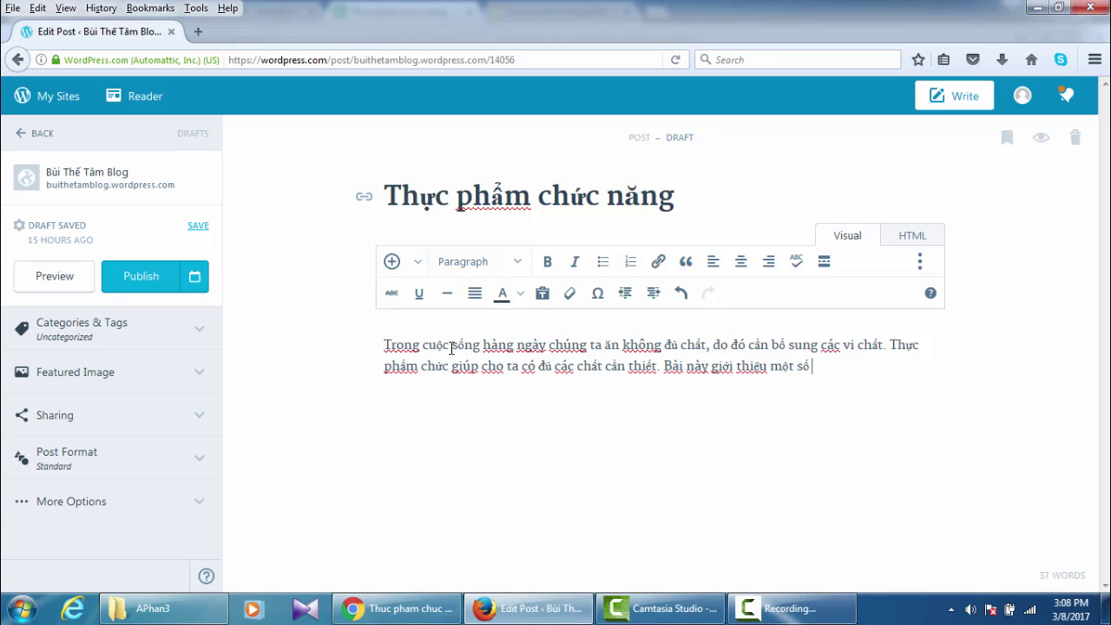
{"action": "type", "text": "loai"}
{"action": "type", "text": "j thưc"}
{"action": "type", "text": "j phẩm c"}
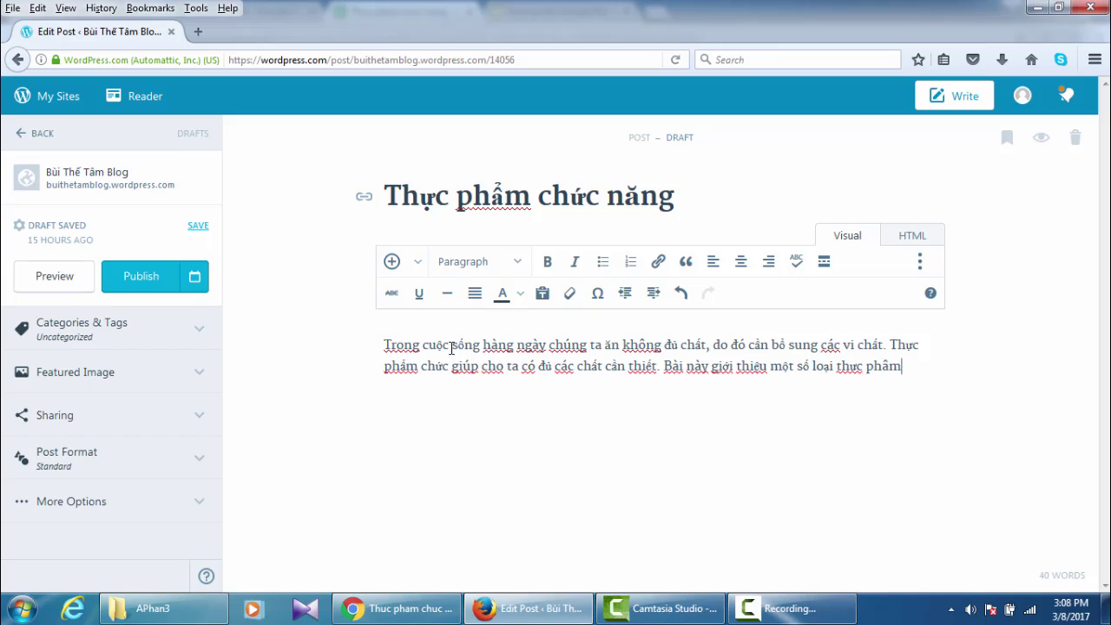
{"action": "type", "text": "hức na"}
{"action": "type", "text": "wng"}
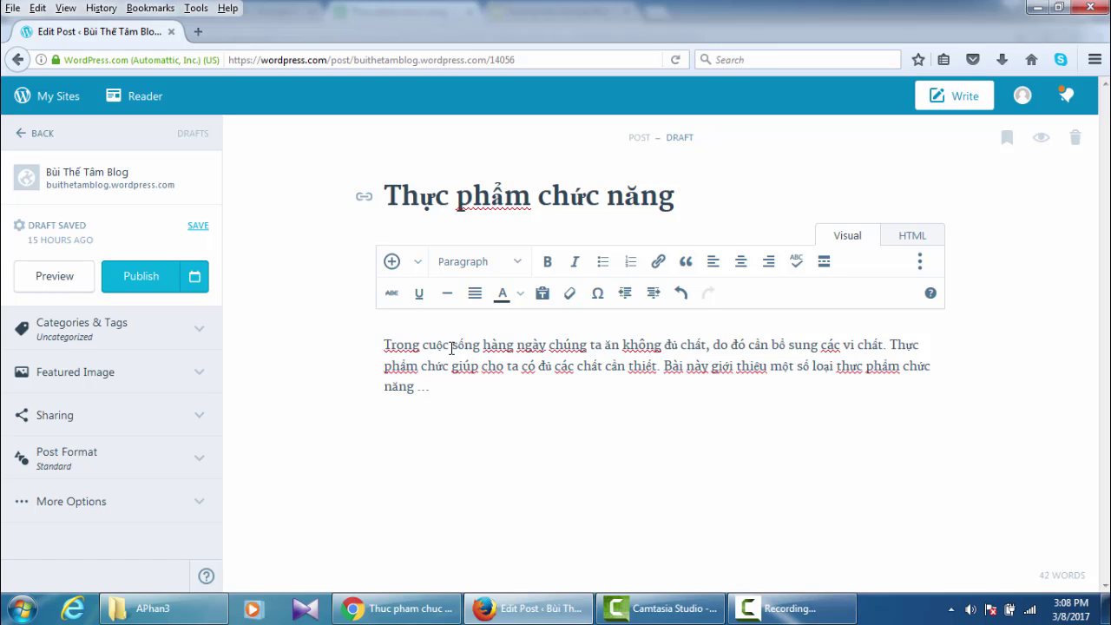
{"action": "type", "text": " Xem chi "}
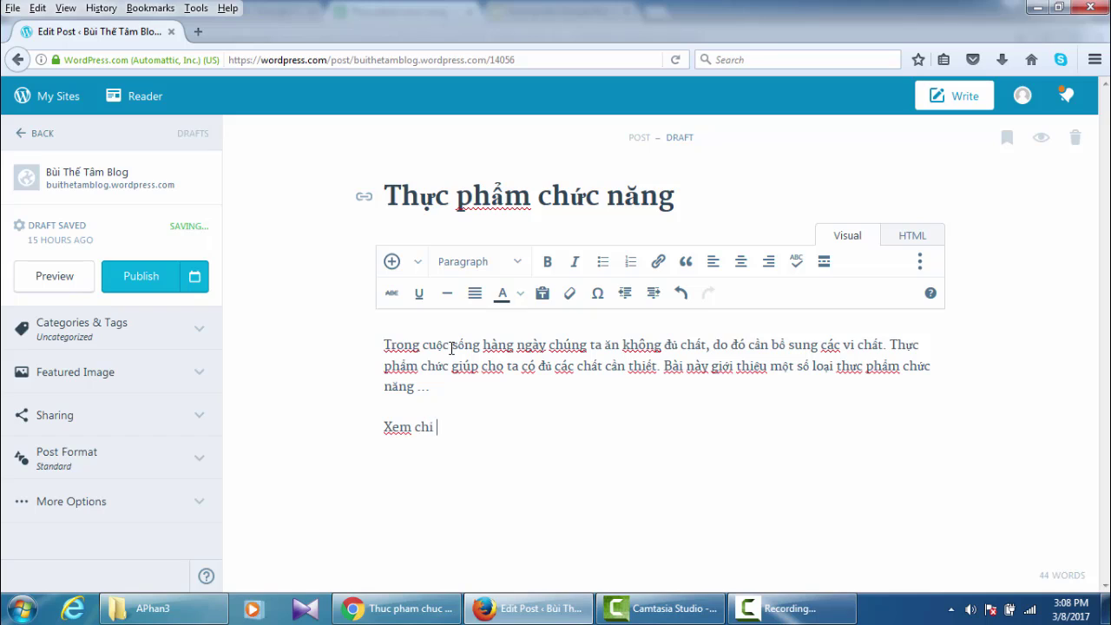
{"action": "type", "text": "tieets"}
- Link 'Xem chi tiết' to the pasted pubhtml address of the published sheet, opening in a new tab
{"action": "left_click_drag", "start_coordinate": [382, 428], "coordinate": [461, 425]}
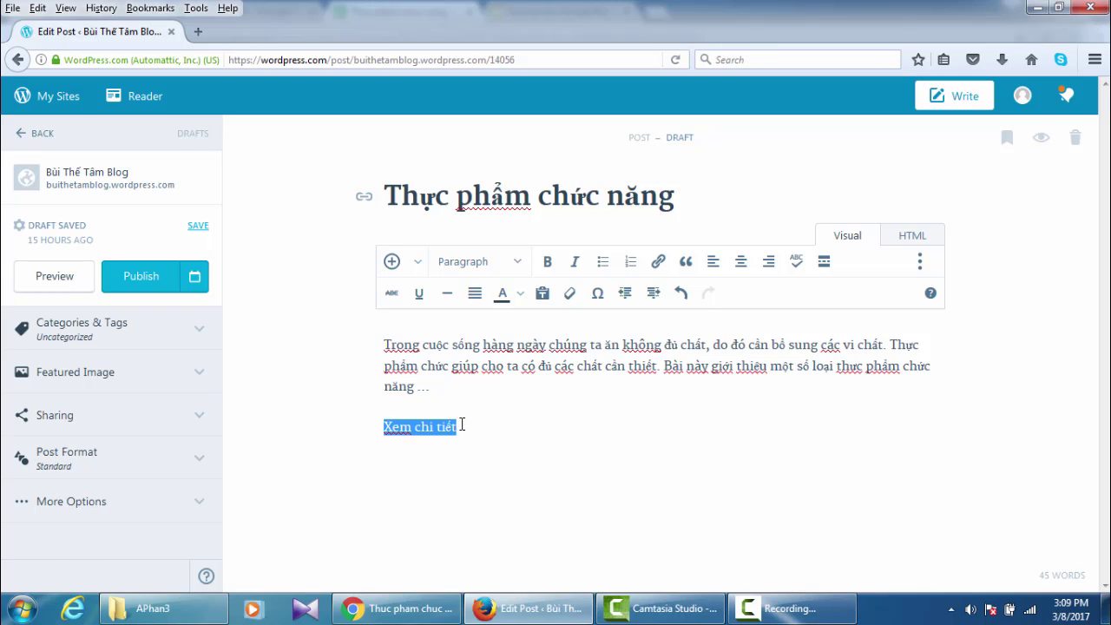
{"action": "left_click", "coordinate": [659, 262]}
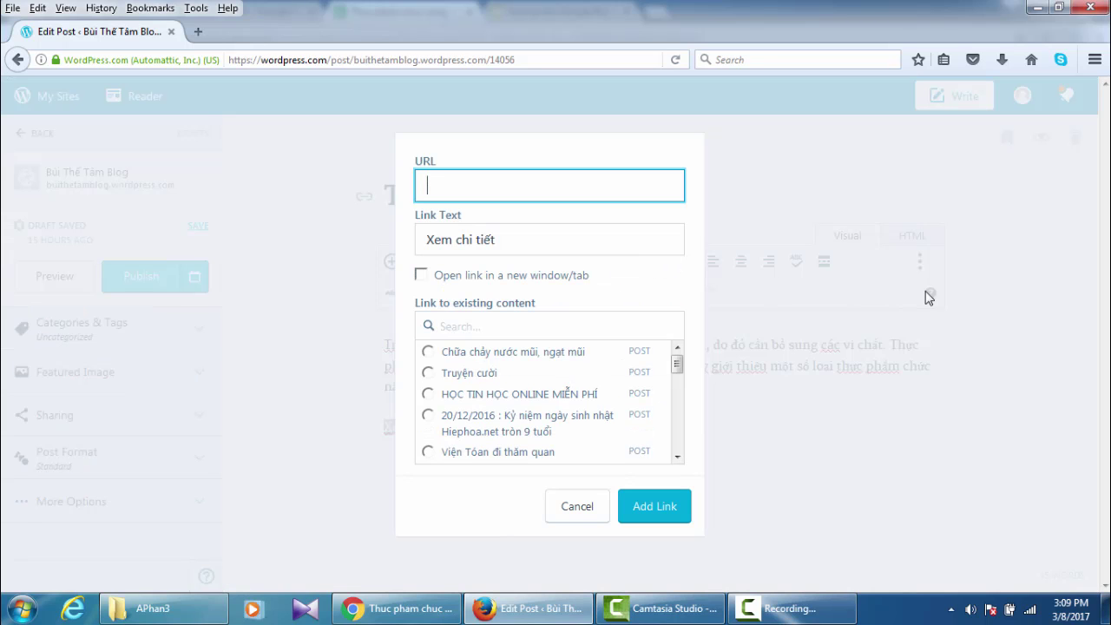
{"action": "key", "text": "ctrl+v"}
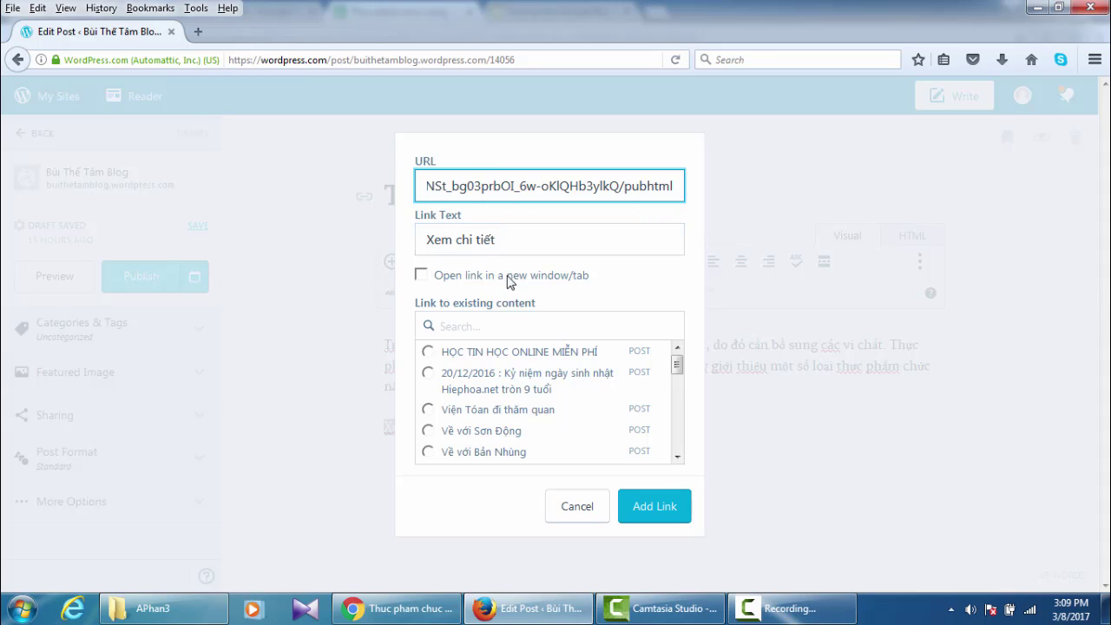
{"action": "left_click", "coordinate": [421, 276]}
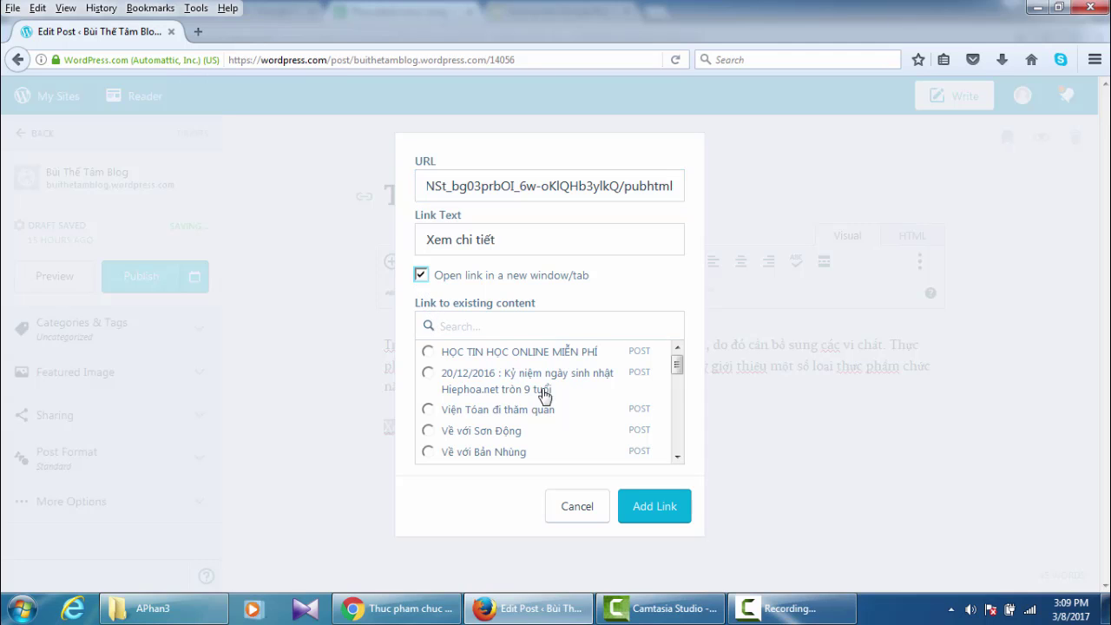
{"action": "left_click", "coordinate": [658, 514]}
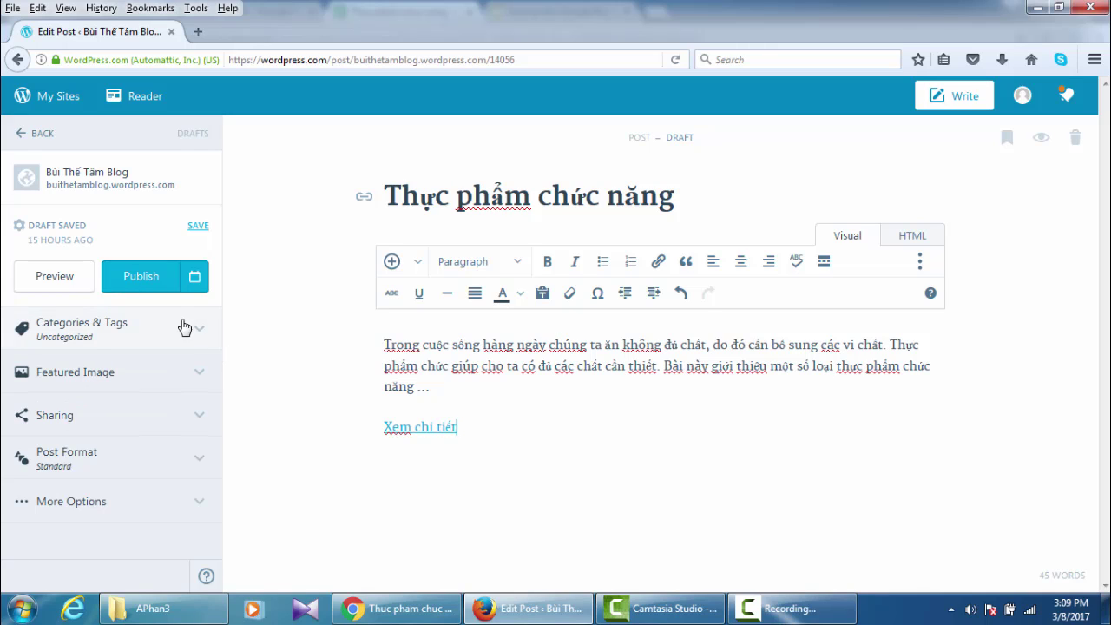
- Publish the 'Thực phẩm chức năng' post, then view the live page and scroll through it
{"action": "left_click", "coordinate": [139, 280]}
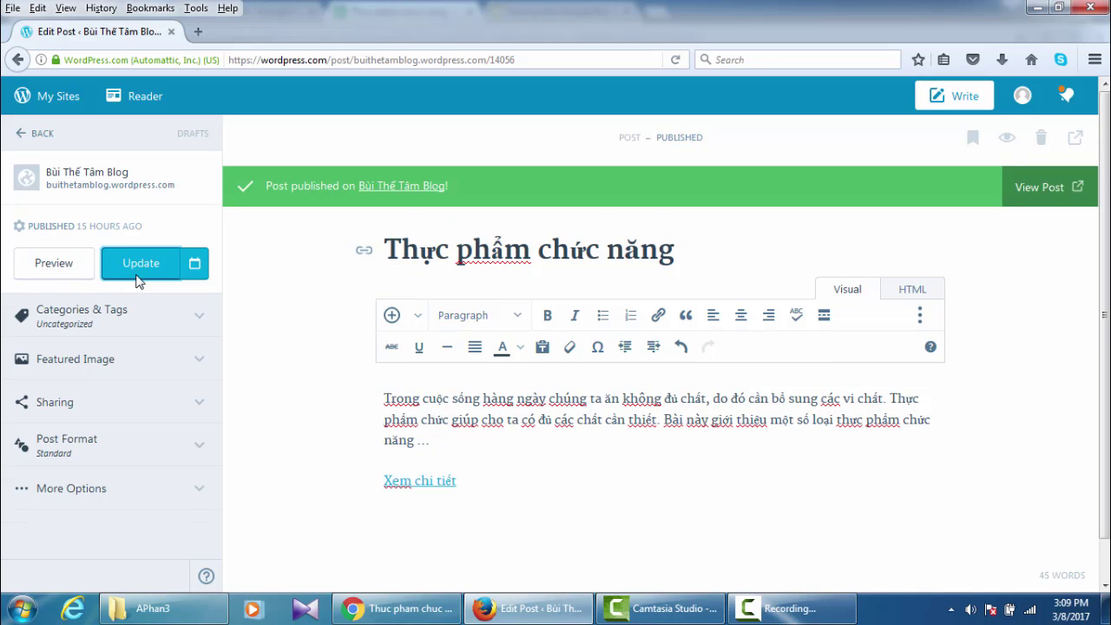
{"action": "left_click", "coordinate": [1038, 198]}
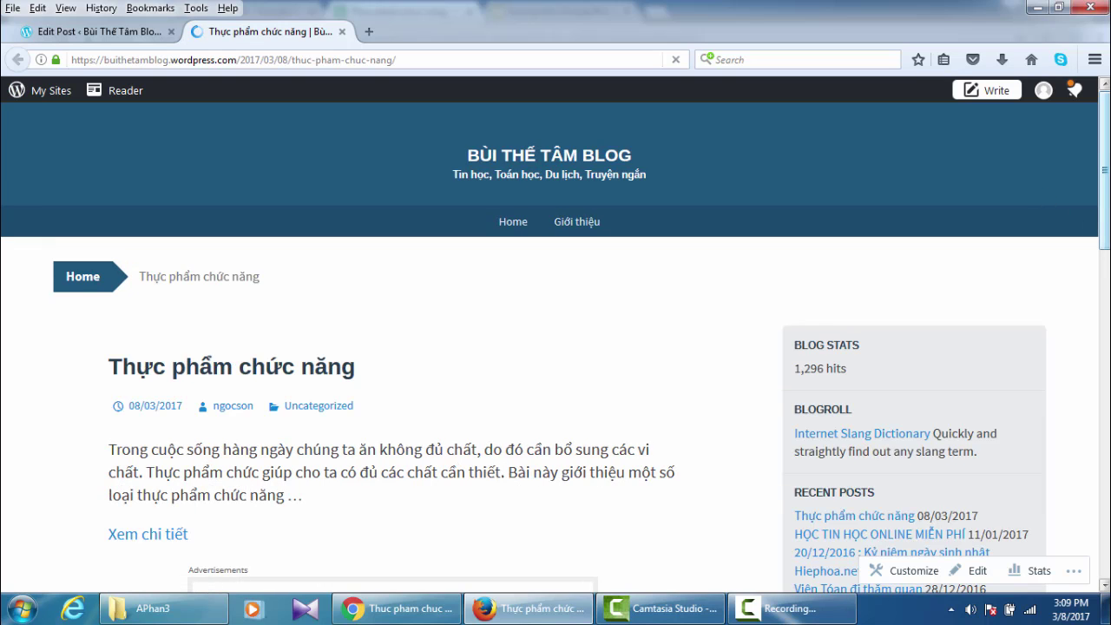
{"action": "scroll", "coordinate": [555, 347], "scroll_direction": "down", "scroll_amount": 1}
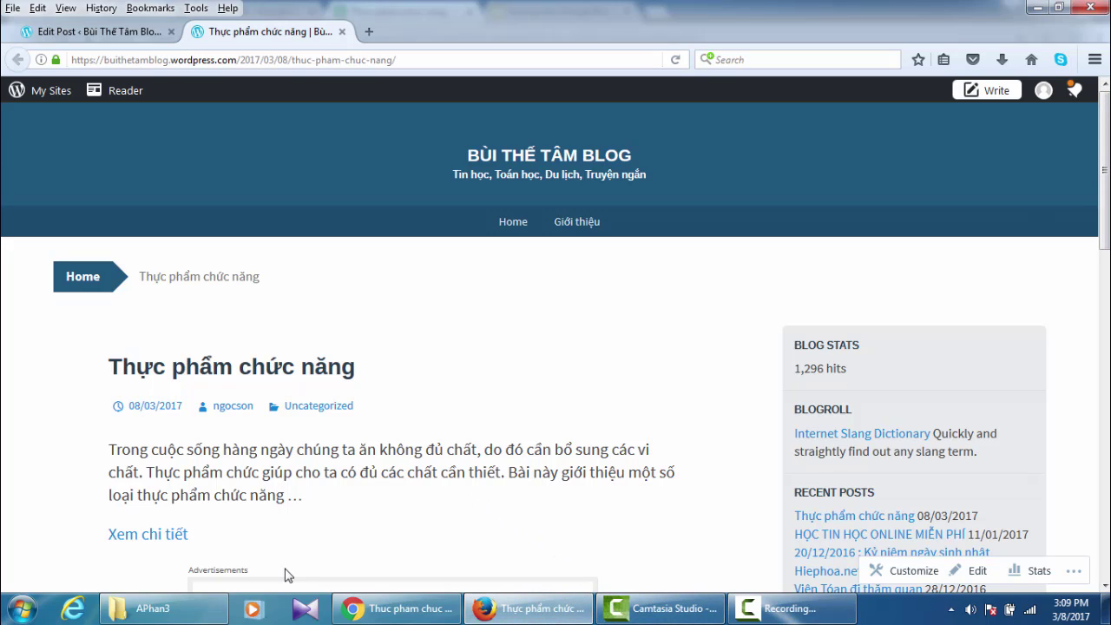
- Test the 'Xem chi tiết' link on the live post, then return to the Sheets publish-to-web dialog
{"action": "left_click", "coordinate": [152, 541]}
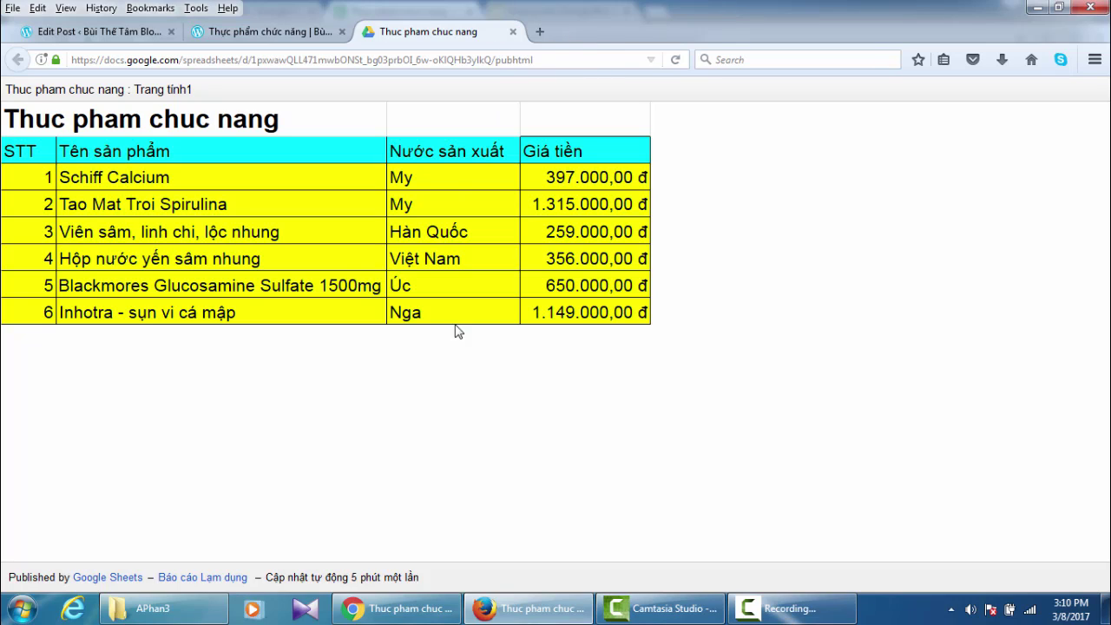
{"action": "left_click", "coordinate": [400, 609]}
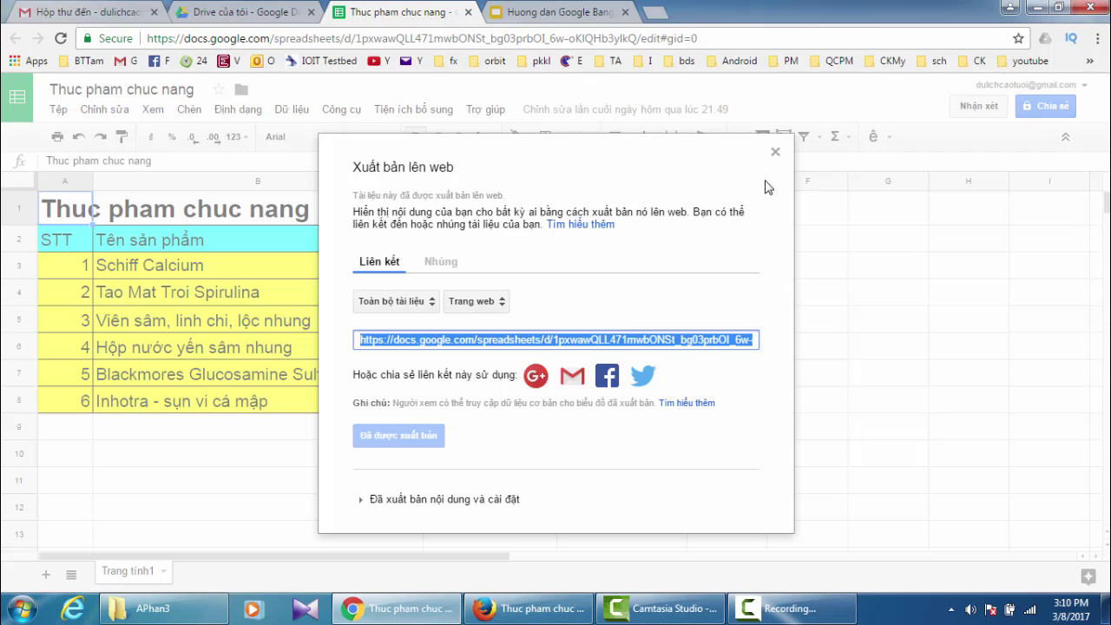
- Close the 'Xuất bản lên web' dialog and return to the 'Huong dan Google Bang' slide deck
{"action": "left_click", "coordinate": [777, 154]}
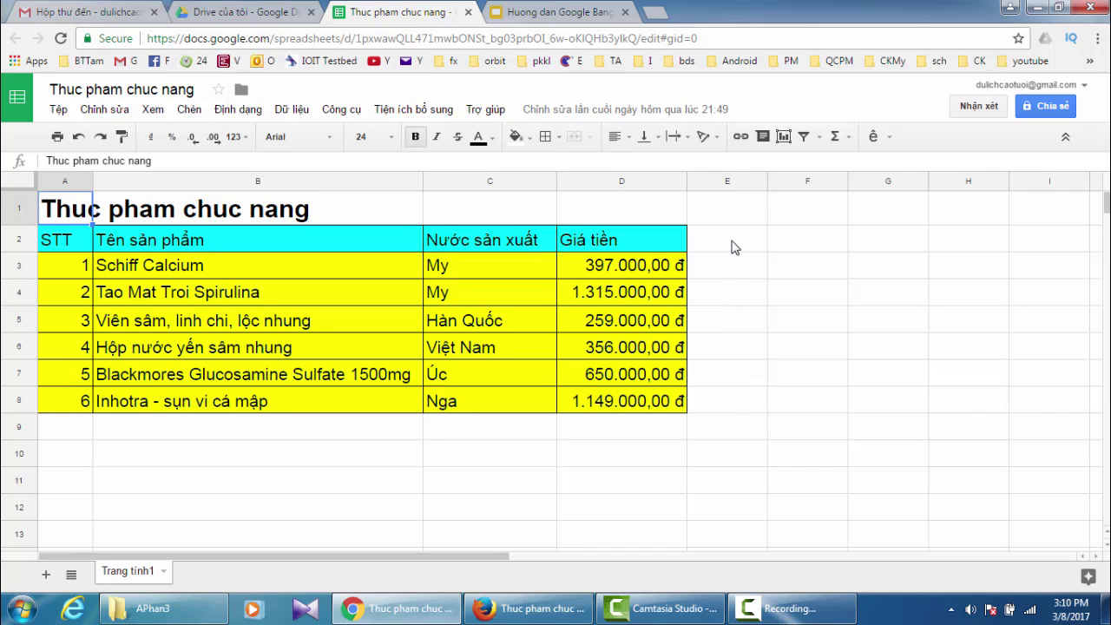
{"action": "left_click", "coordinate": [558, 13]}
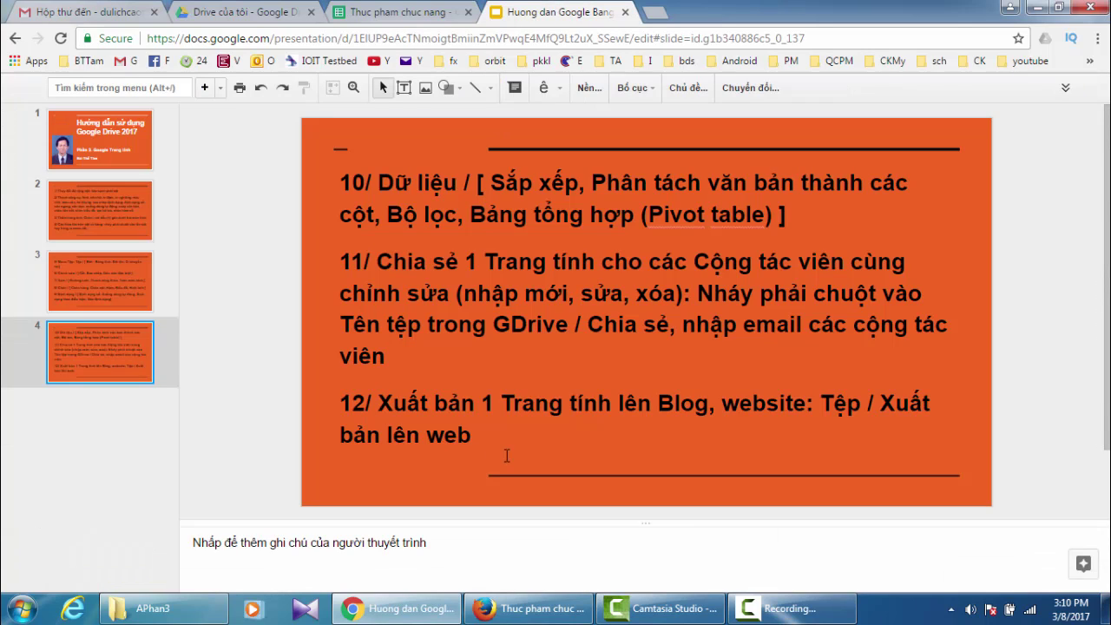